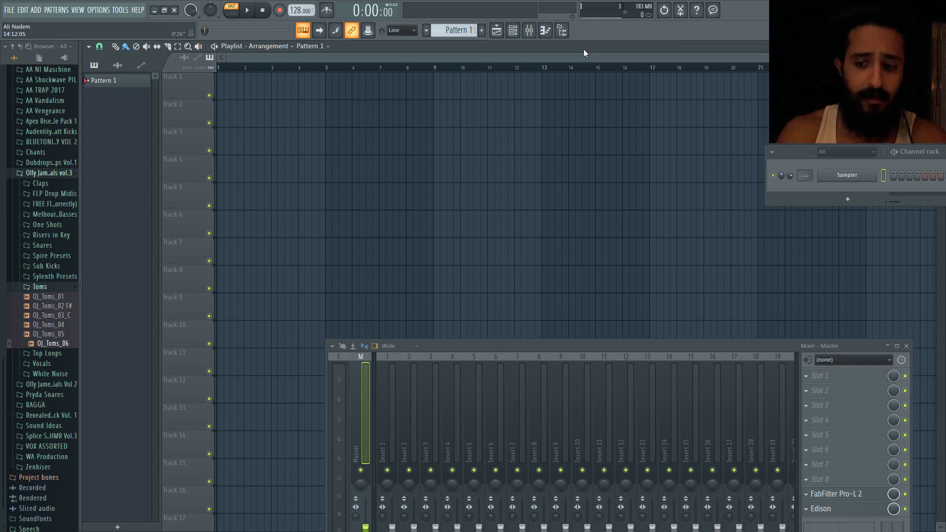
Step: Inspect the FabFilter Pro-L 2 limiter on the master track, then close its window
click(833, 495)
drag(442, 245, 591, 378)
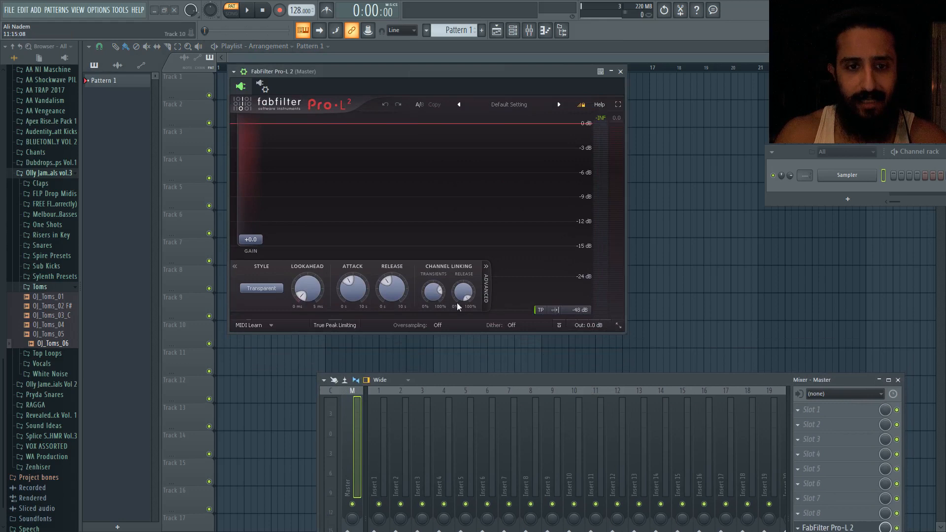
click(622, 72)
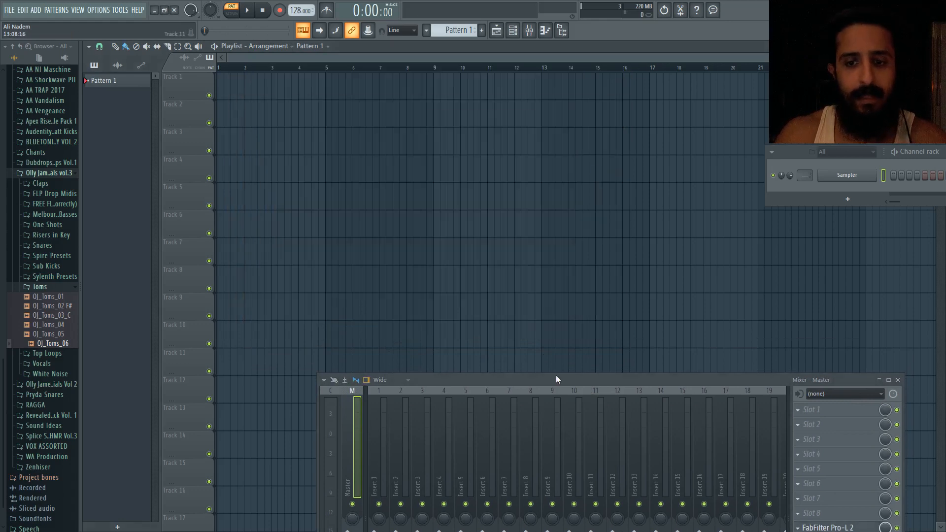
Step: Move the mixer window up over the playlist and widen the browser so more of the folder names fit
drag(556, 380, 542, 351)
drag(82, 259, 92, 259)
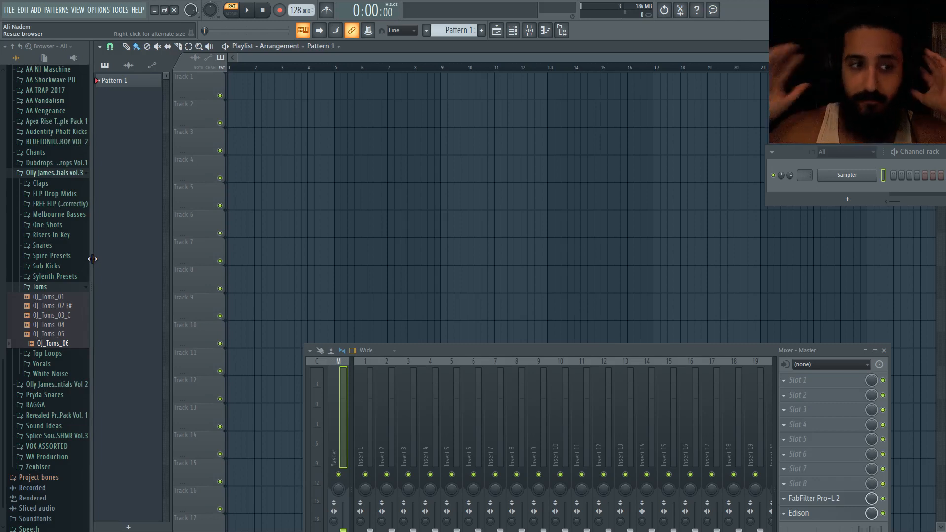
drag(92, 259, 109, 259)
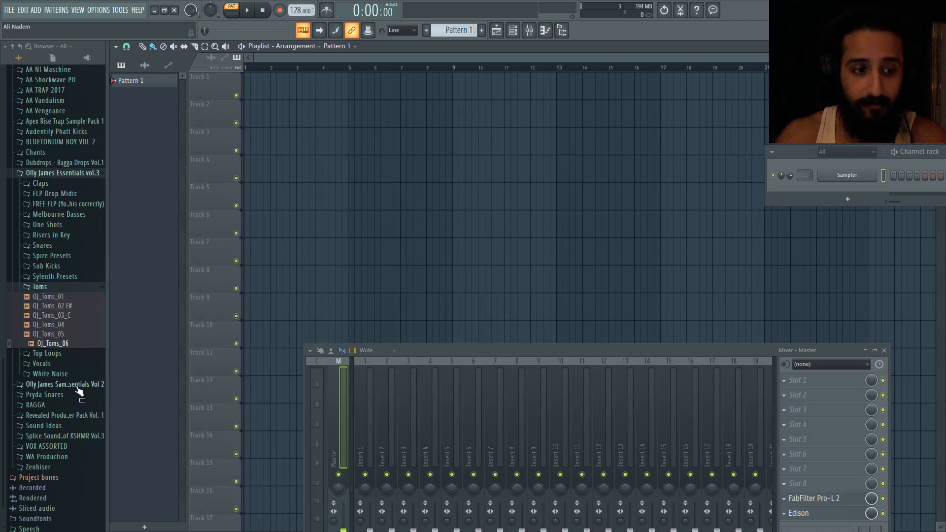
drag(106, 292, 126, 290)
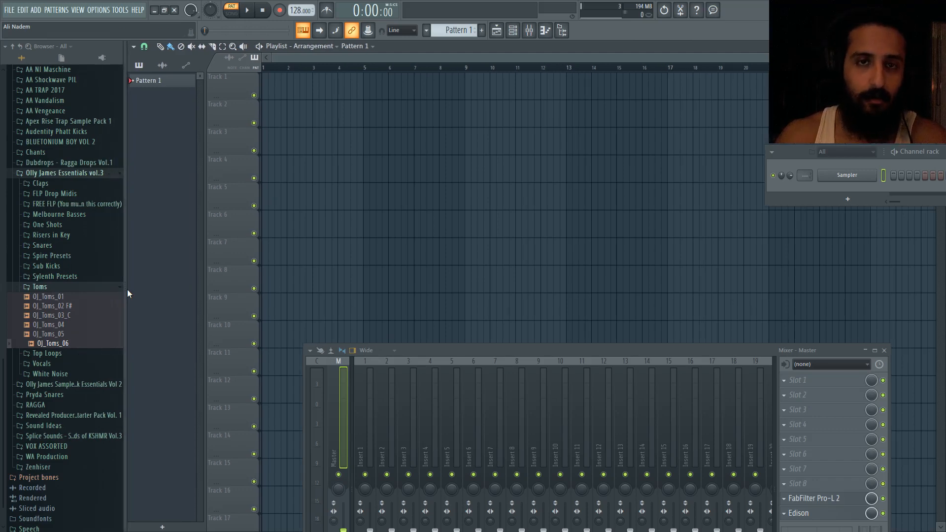
Step: Preview several kick samples in the Sub Kicks folder of Olly James Essentials vol.3
click(67, 267)
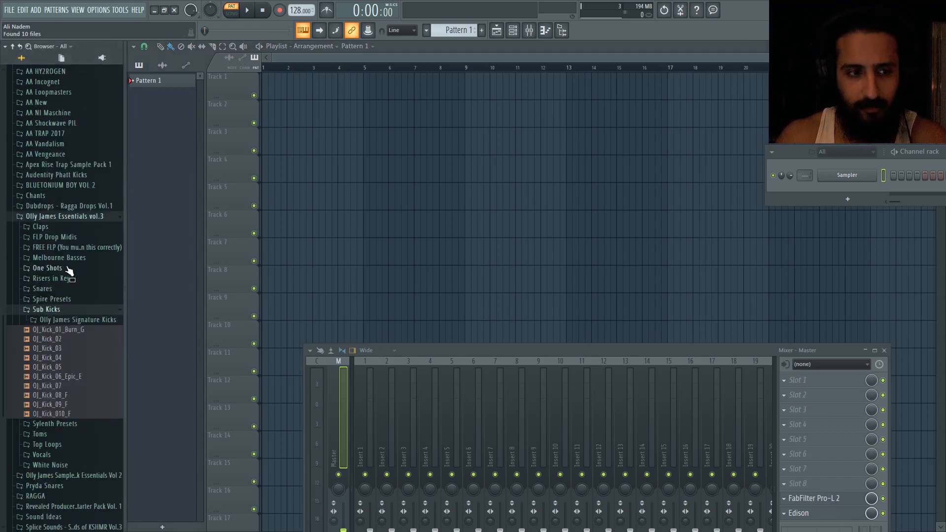
click(74, 330)
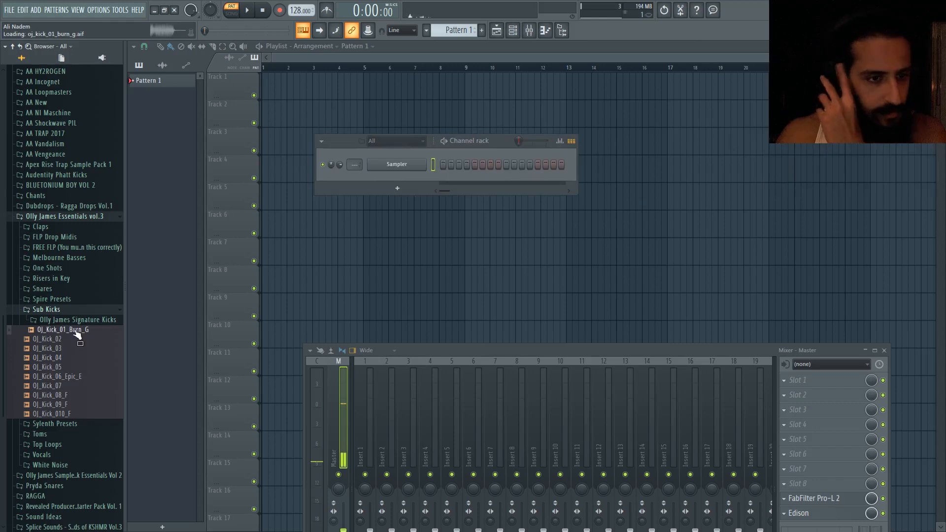
click(76, 360)
click(73, 378)
click(73, 387)
click(74, 396)
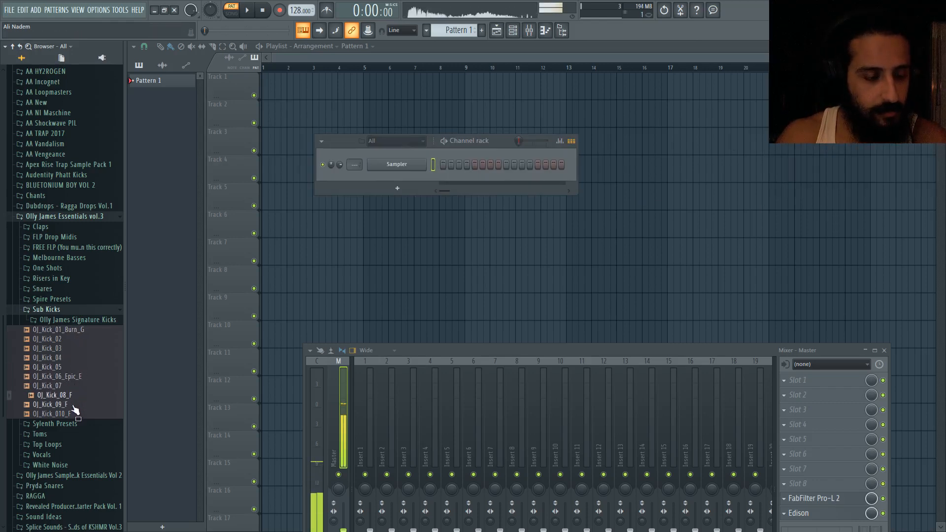
Step: Load OJ_Kick_08_F into the Sampler channel and fill every fourth step with a hit
drag(65, 397, 389, 168)
right_click(408, 169)
click(528, 206)
Step: Route the OJ_Kick_08_F channel to mixer track 1 from its channel settings and close them
click(382, 167)
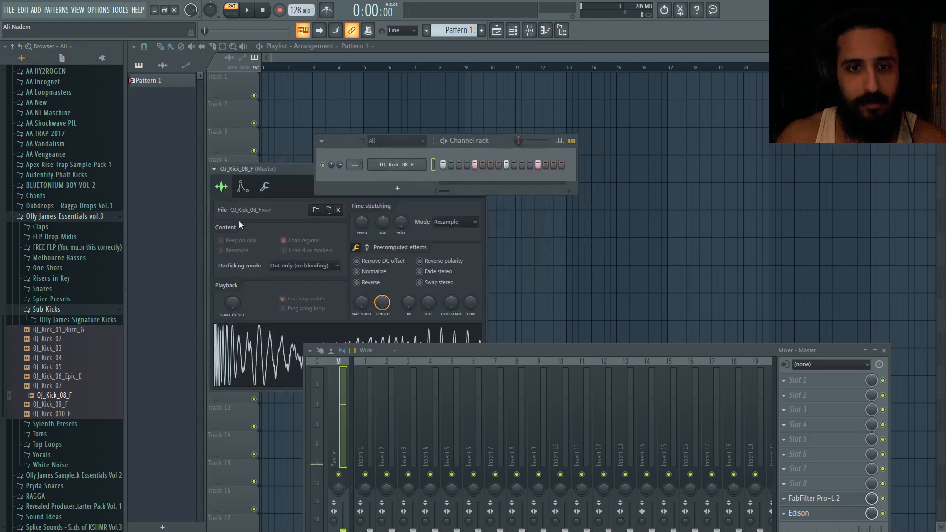
click(267, 187)
drag(285, 175, 267, 241)
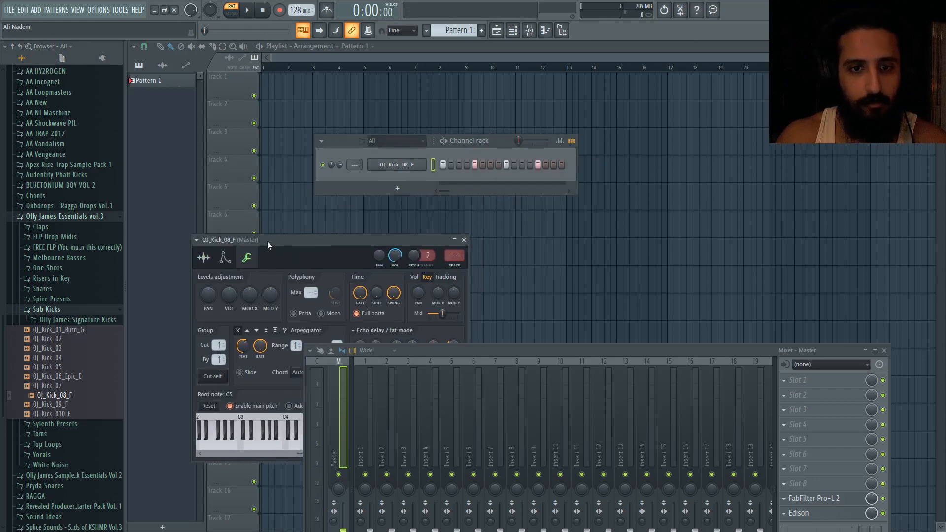
click(453, 266)
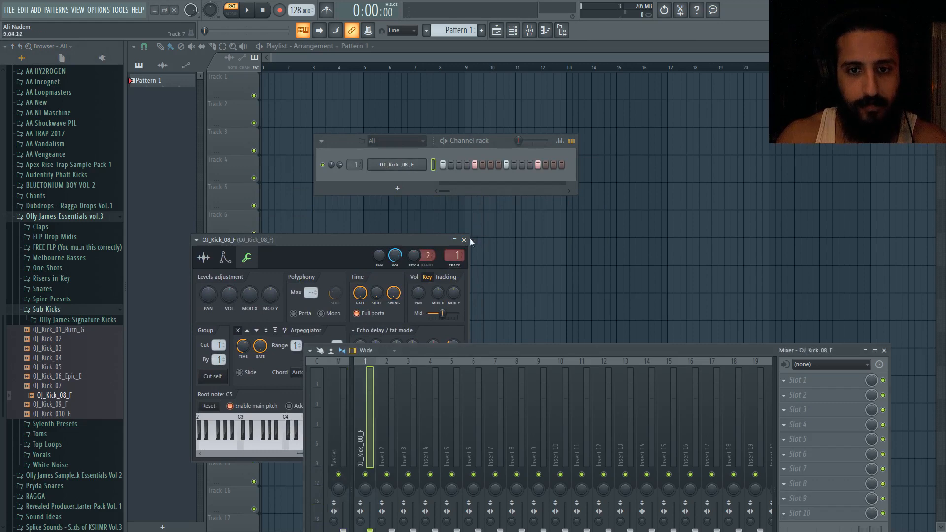
click(464, 240)
Step: Paint Pattern 1 clips across bars 1 to 16 of Track 1 and rename the pattern KICK
mouse_move(346, 92)
mouse_down()
mouse_move(261, 95)
mouse_move(622, 82)
mouse_up()
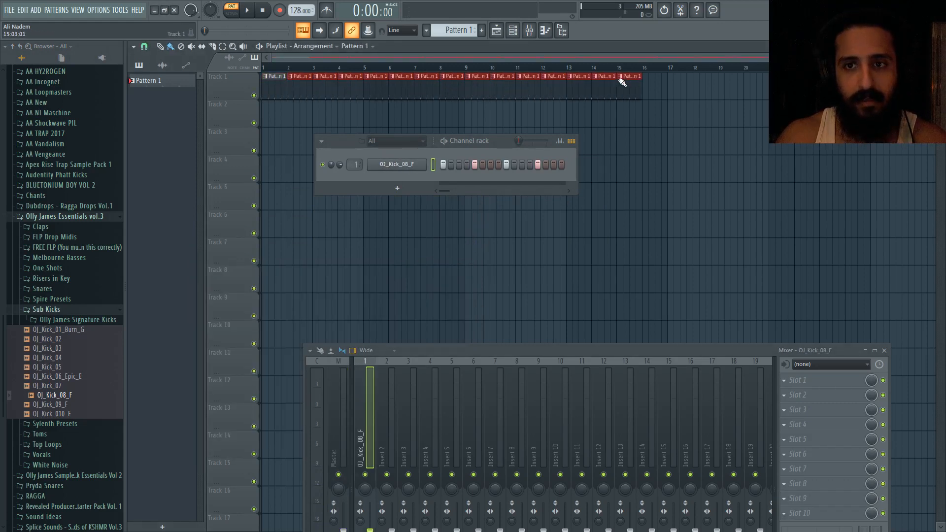
key(F2)
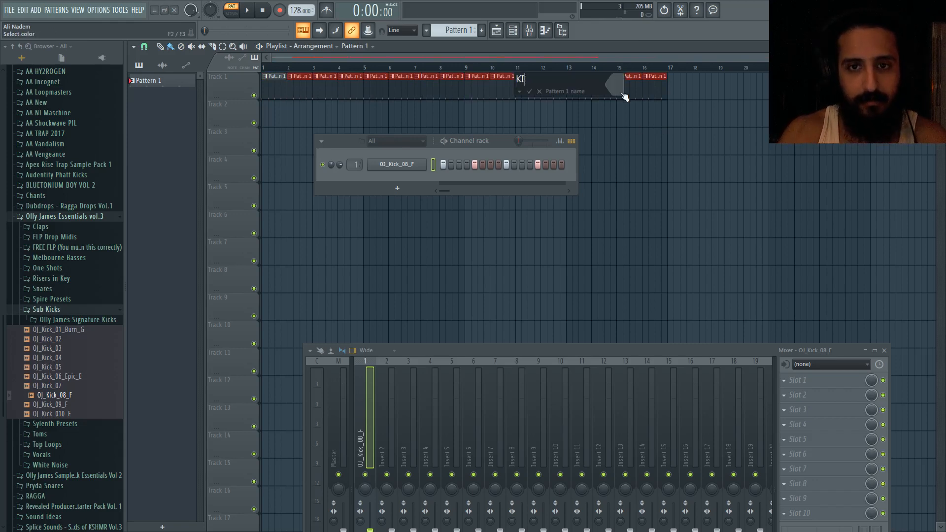
text(KICK)
key(Return)
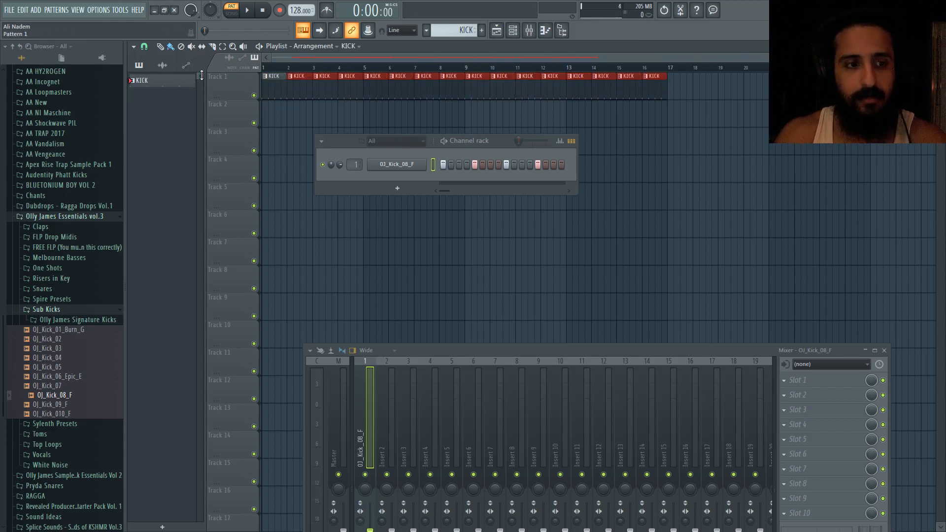
Step: Create a new pattern named BRASS
click(483, 31)
text(BRASS)
key(Return)
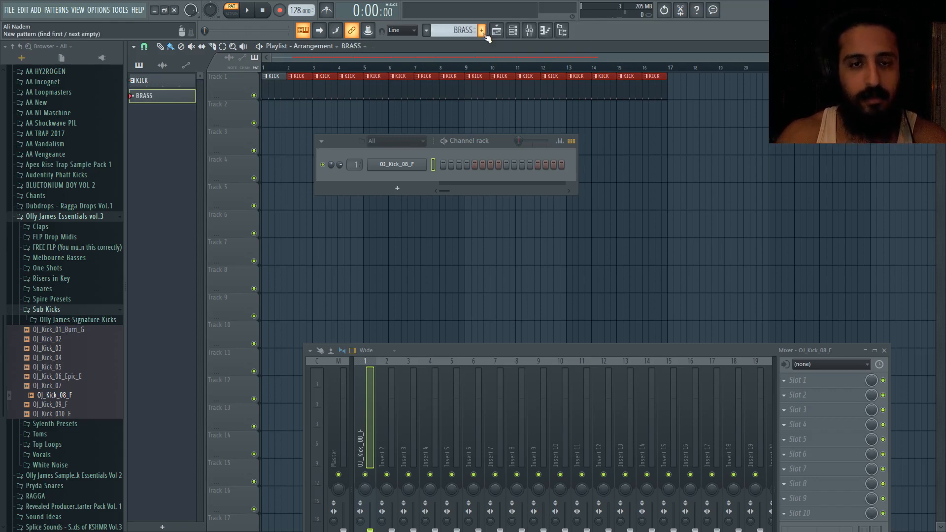
Step: Fill Track 2 with four consecutive four-bar BRASS clips covering bars 1 to 16
click(402, 111)
click(513, 30)
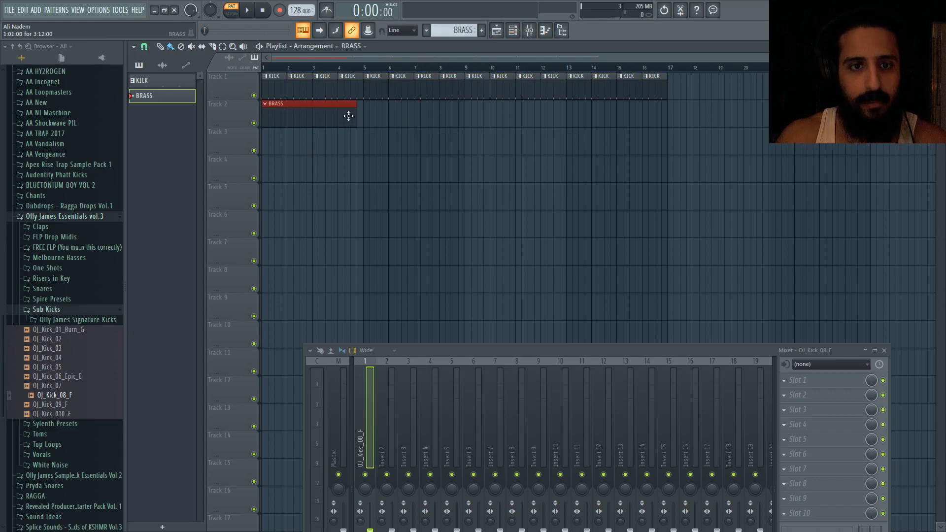
click(366, 114)
right_click(366, 115)
click(360, 111)
drag(370, 114, 639, 124)
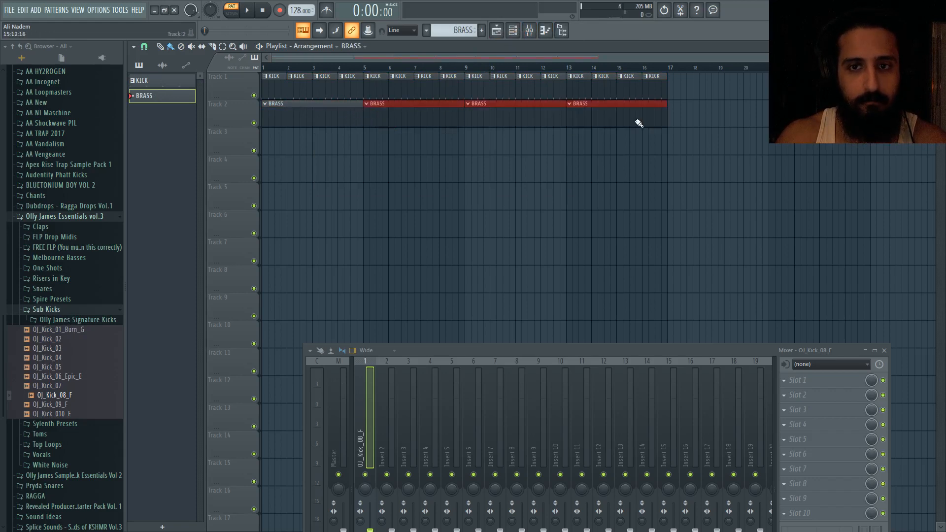
Step: Preview the trumpet, brass and other samples in the One Shots folder with the channel rack open
click(513, 31)
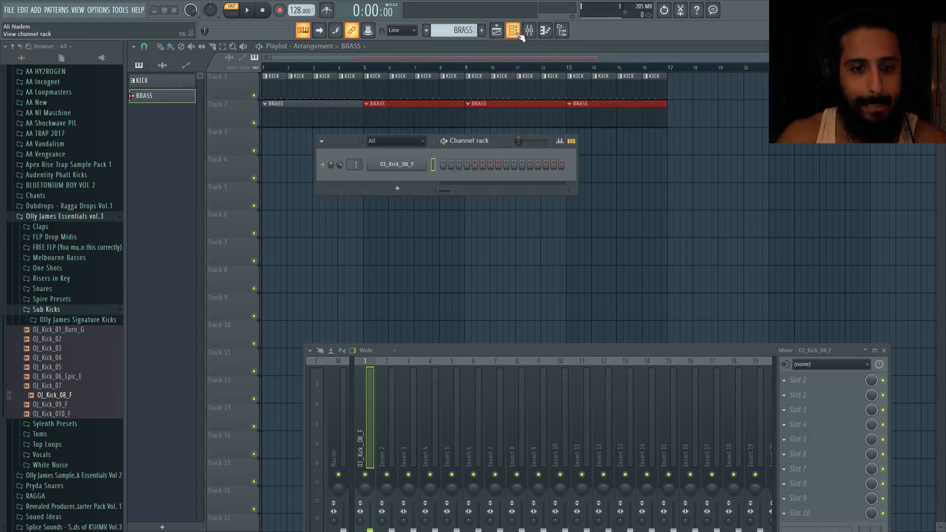
click(47, 268)
click(77, 409)
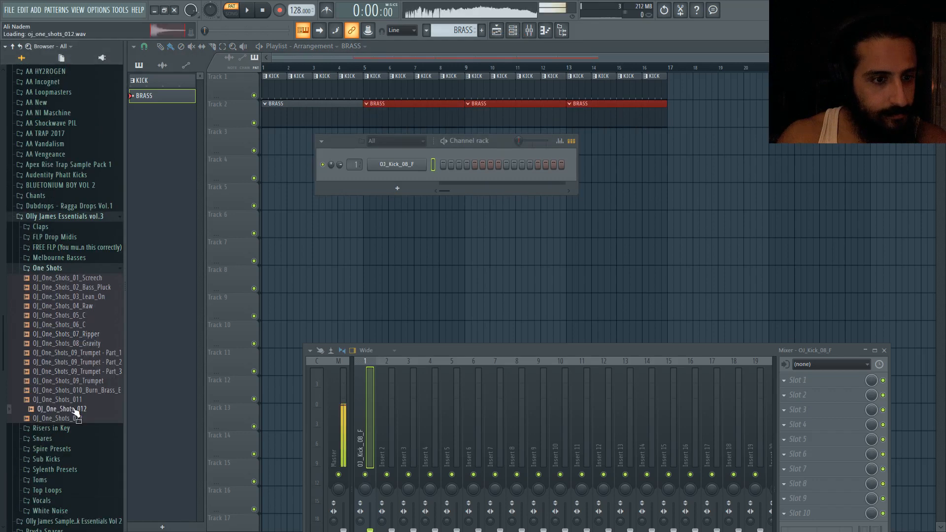
click(78, 391)
click(76, 391)
click(73, 381)
click(73, 363)
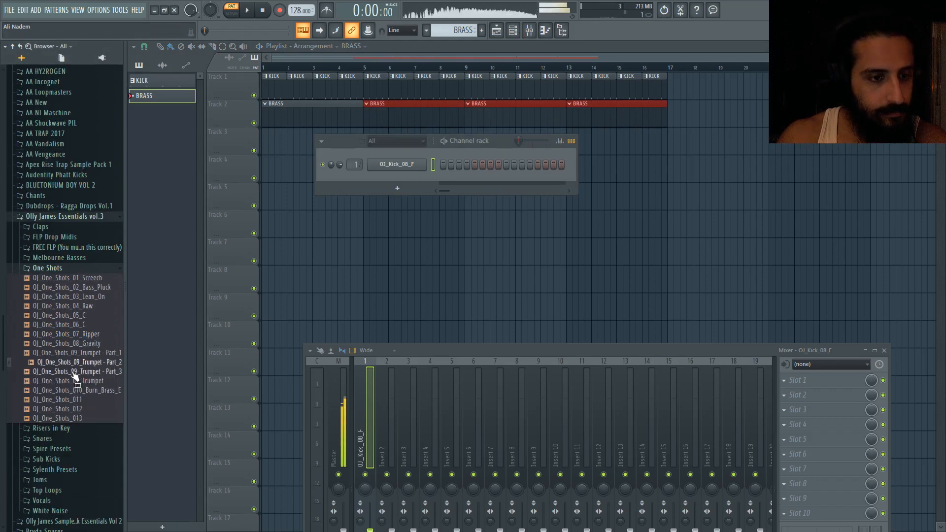
Step: Add OJ_One_Shots_010_Burn_Brass_E as a new channel on mixer track 2 and enter a C5 note at the start of the BRASS pattern
drag(76, 390, 408, 181)
click(407, 180)
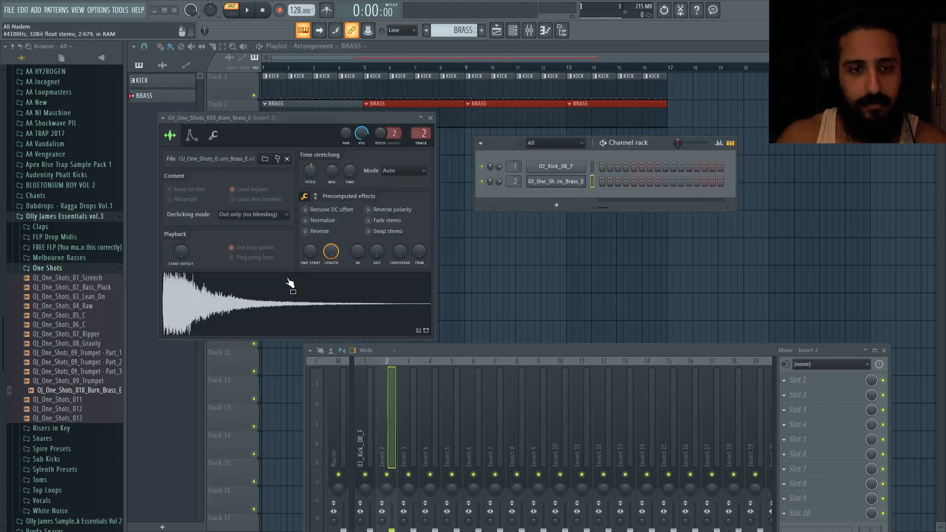
click(288, 279)
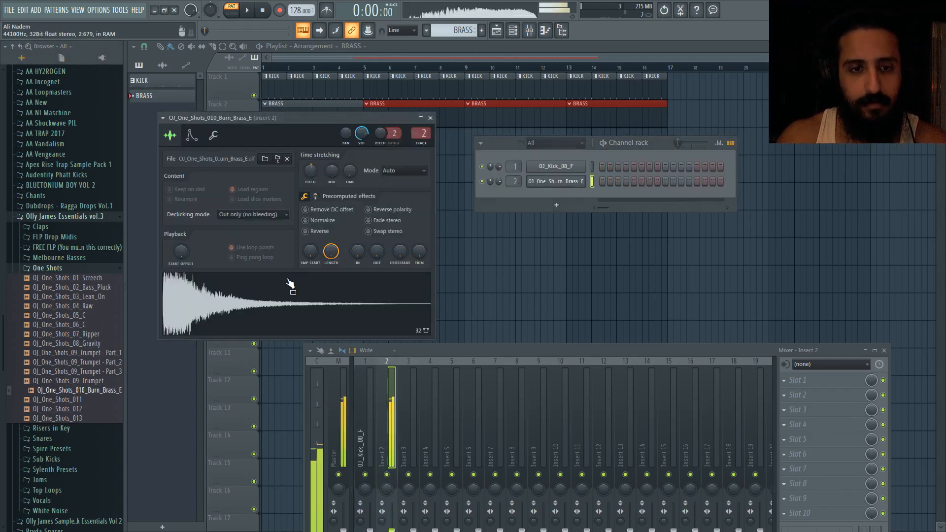
right_click(547, 183)
click(608, 192)
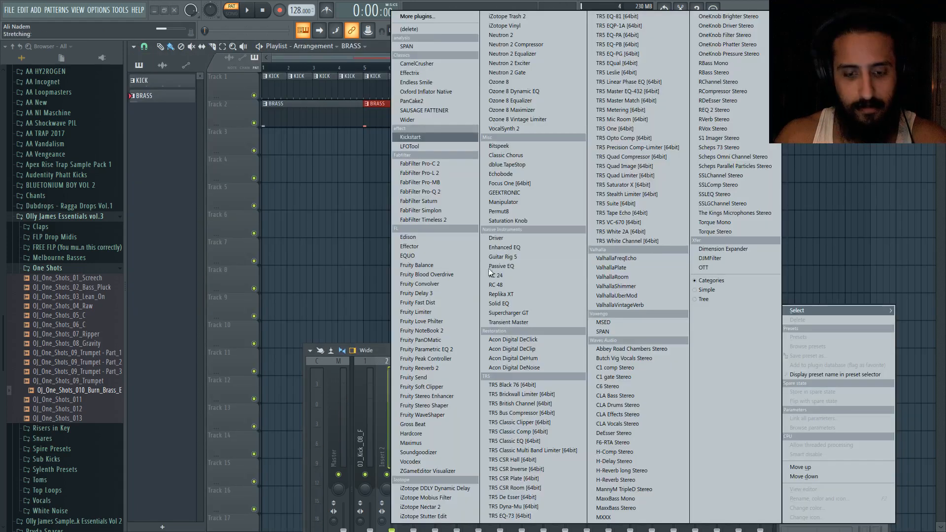
Step: Insert the Kickstart effect on mixer track 2, close its window and play the arrangement from bar 1
click(411, 137)
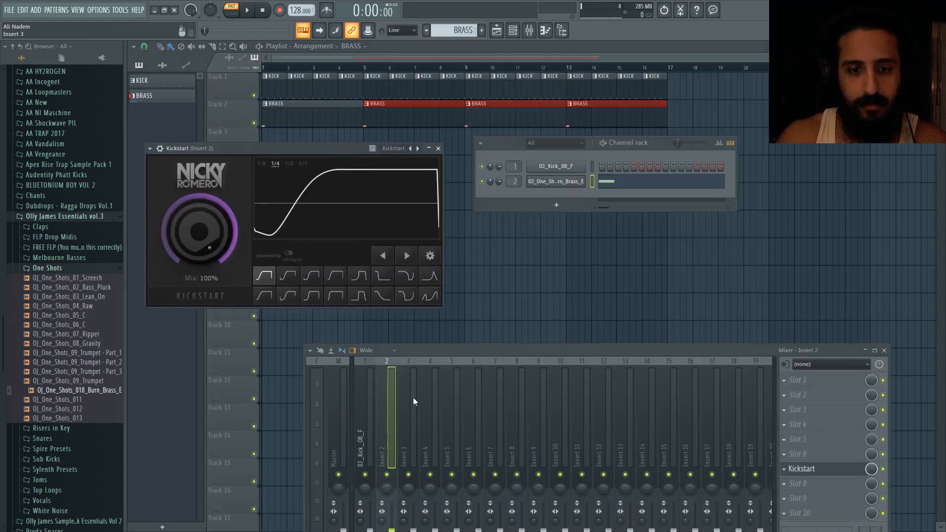
click(438, 149)
click(264, 71)
key(space)
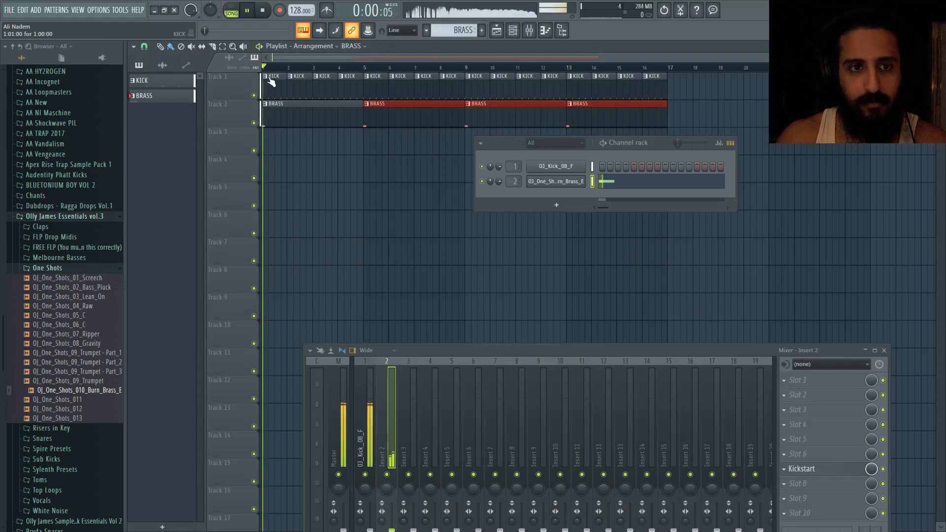
Step: Add a C5 brass note at the start of bar 3 and an A#4 note halfway through bar 4, and replay
double_click(305, 121)
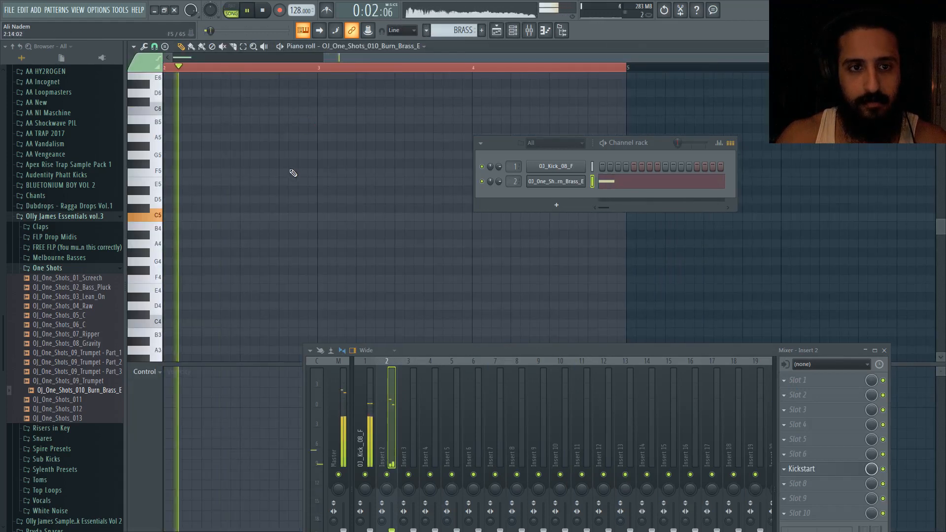
click(477, 217)
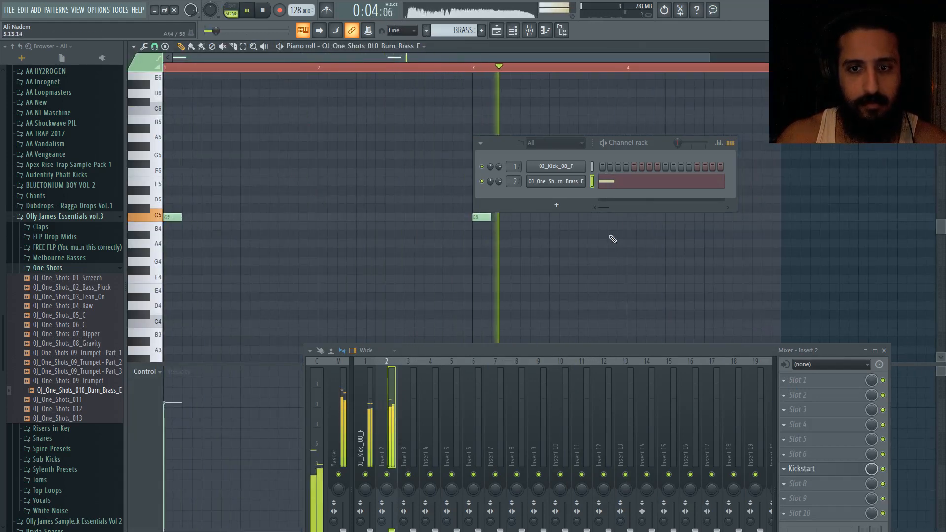
drag(507, 142, 505, 291)
click(734, 199)
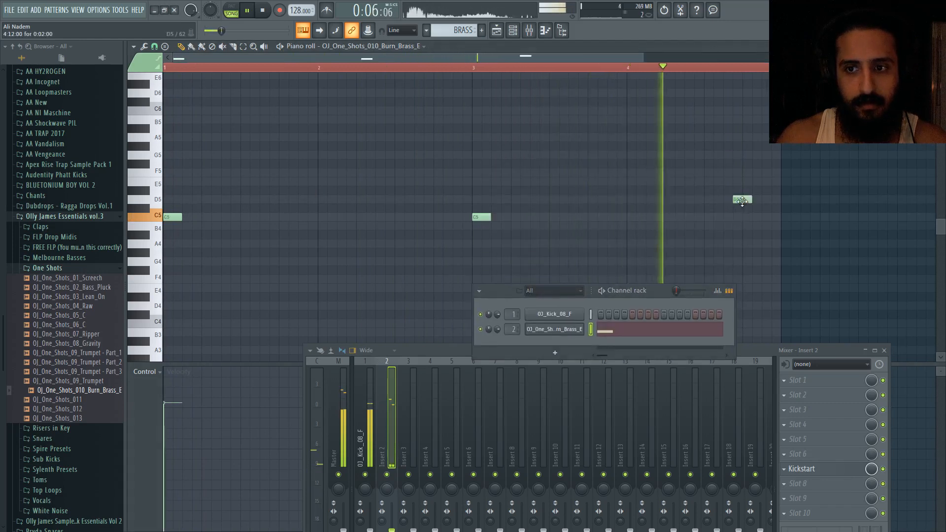
drag(734, 200, 714, 234)
key(space)
key(space)
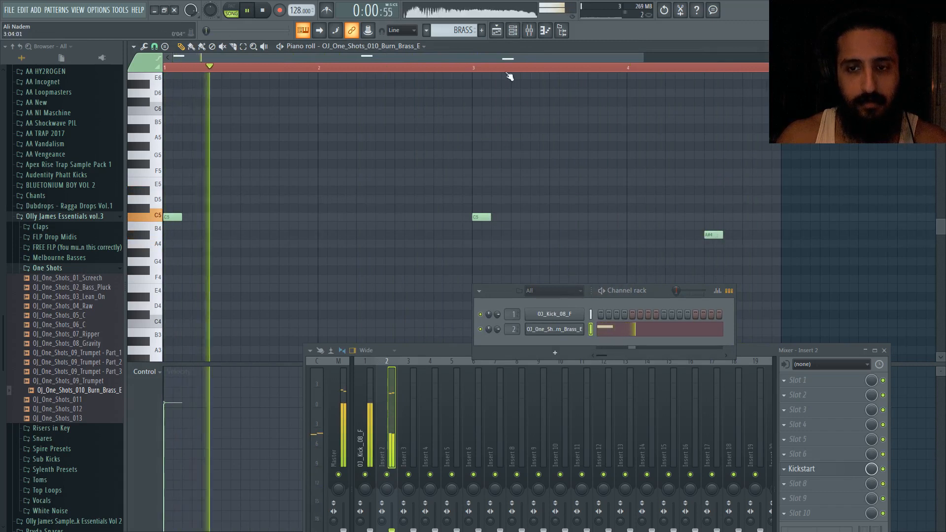
Step: Shorten the second BRASS clip to end at bar 8 and delete the KICK clip in bar 8
click(496, 30)
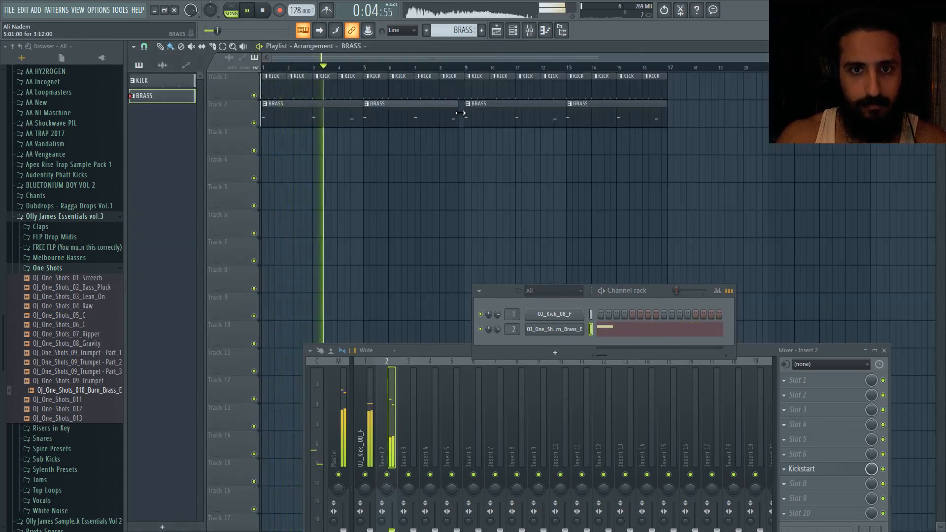
drag(462, 113, 440, 112)
right_click(450, 91)
Step: Move the A#4 brass note to the last beat of bar 4 and play that bar
scroll(316, 130, up, 3)
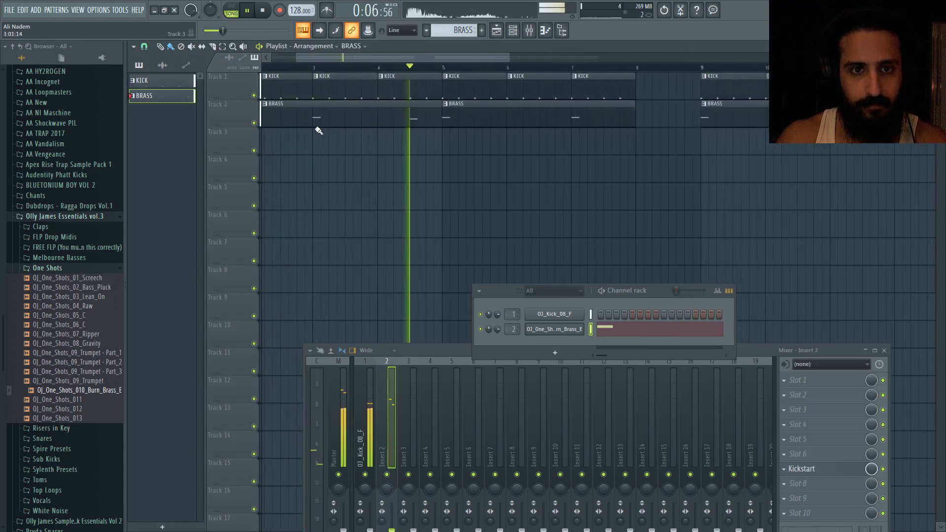
double_click(392, 117)
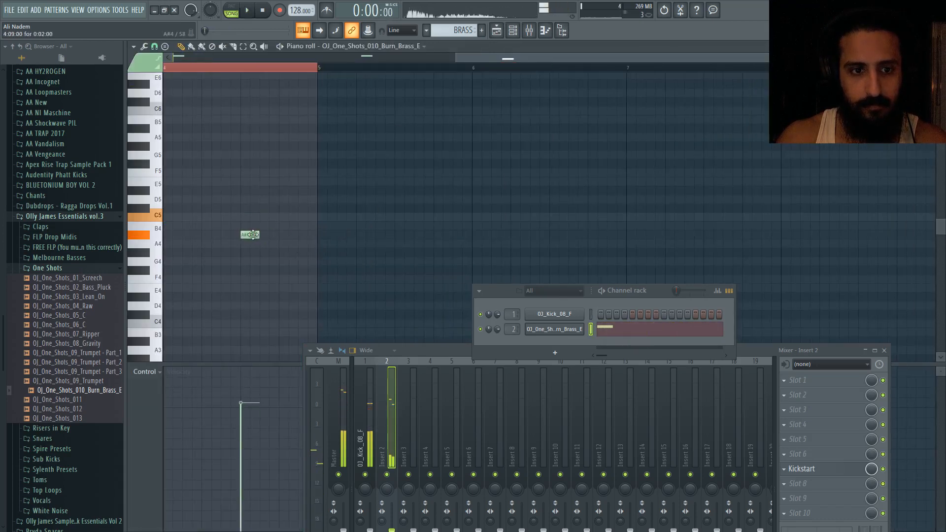
drag(250, 235, 288, 236)
click(246, 68)
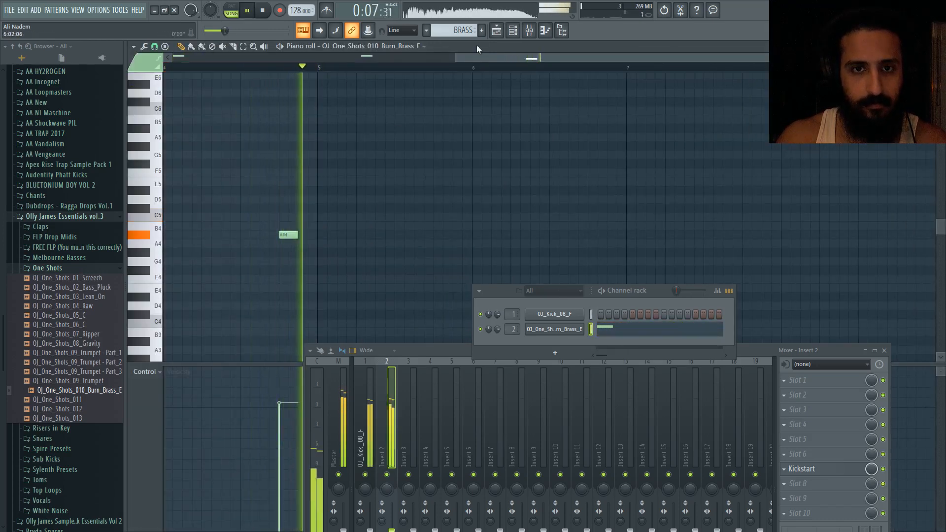
Step: Return to the playlist and replay the arrangement from the start
click(498, 31)
scroll(431, 128, down, 3)
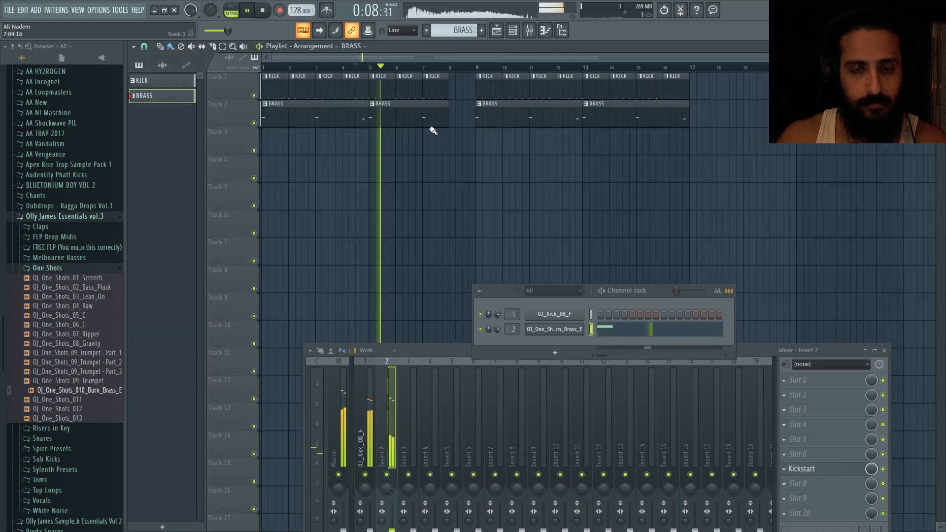
click(263, 11)
key(space)
scroll(61, 365, down, 2)
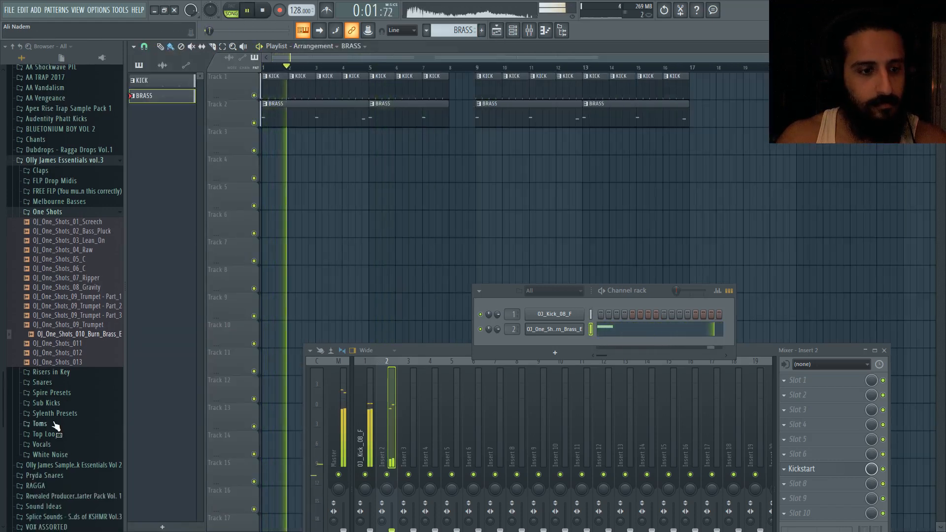
Step: Open the kick channel's settings and raise its volume multiplier to about 123% while the arrangement plays
click(263, 10)
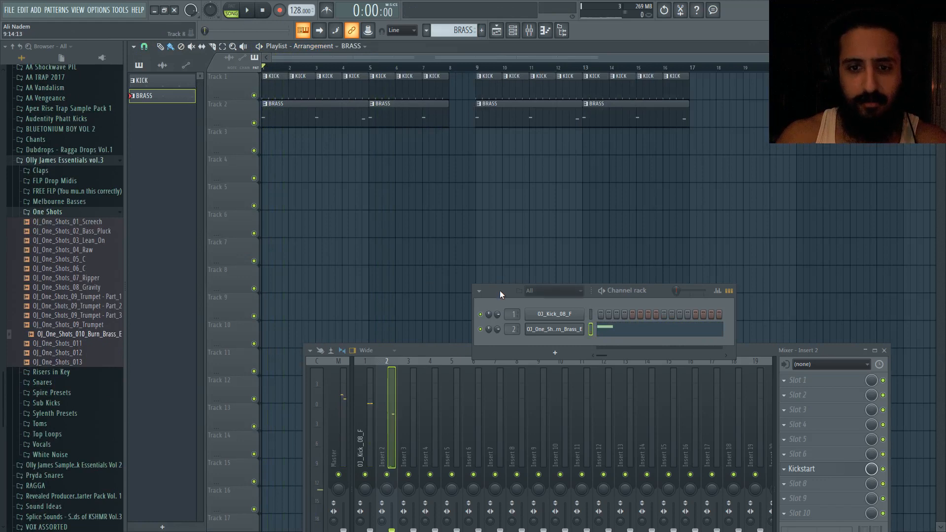
drag(500, 291, 480, 205)
click(552, 232)
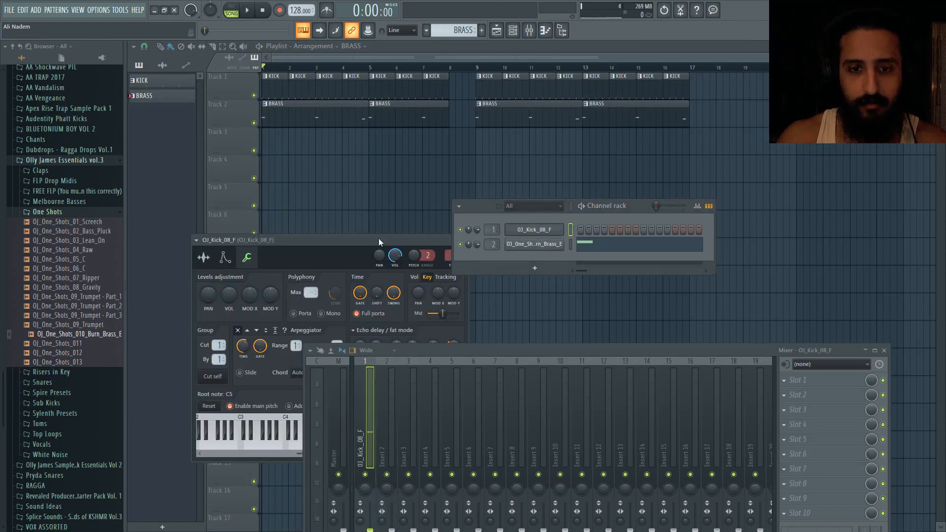
key(space)
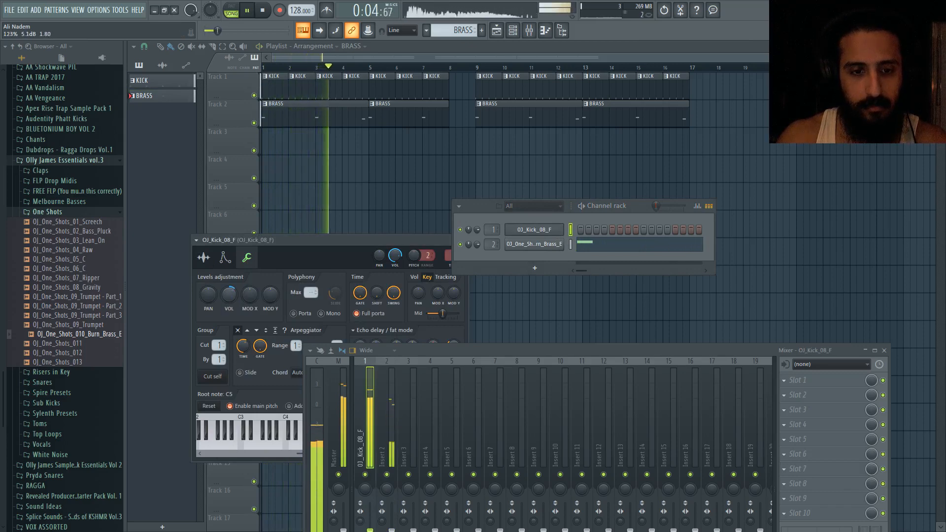
Step: Raise the volume multiplier of the Burn_Brass channel and replay the arrangement repeatedly to compare its level with the kick
click(535, 244)
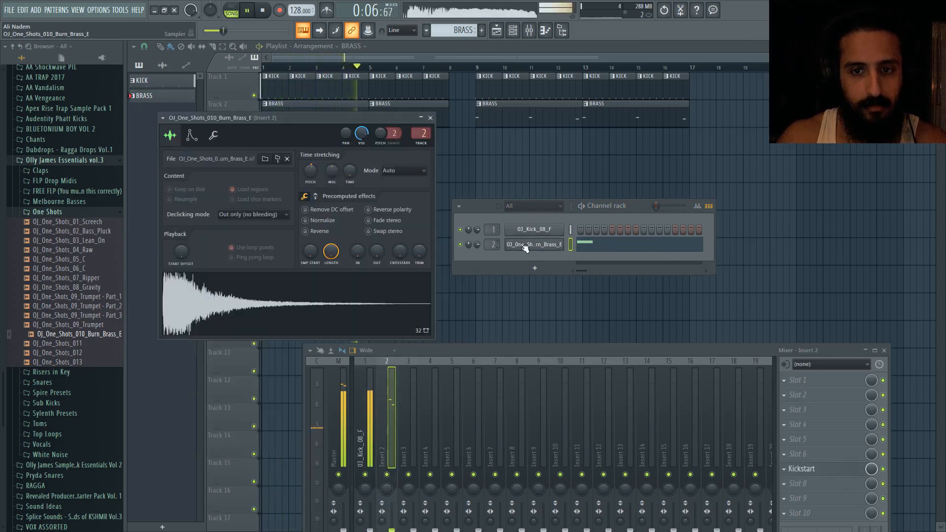
click(213, 135)
drag(196, 180, 196, 172)
key(space)
key(space)
key(space)
key(space)
key(space)
key(space)
key(space)
key(space)
key(space)
key(space)
key(space)
key(space)
key(space)
key(space)
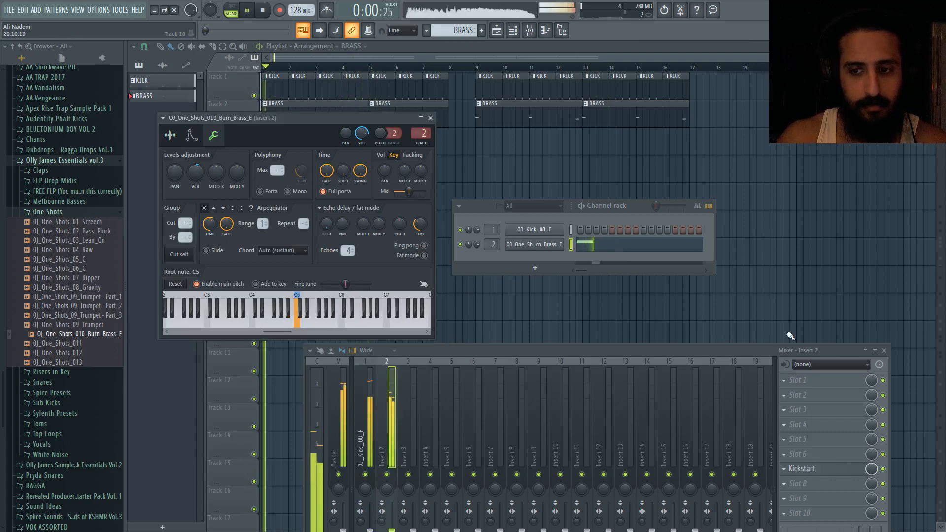
Step: Add FabFilter Pro-Q 2 to slot 1 of the brass mixer insert and create a 24 dB/oct low cut band
key(space)
click(786, 381)
click(420, 191)
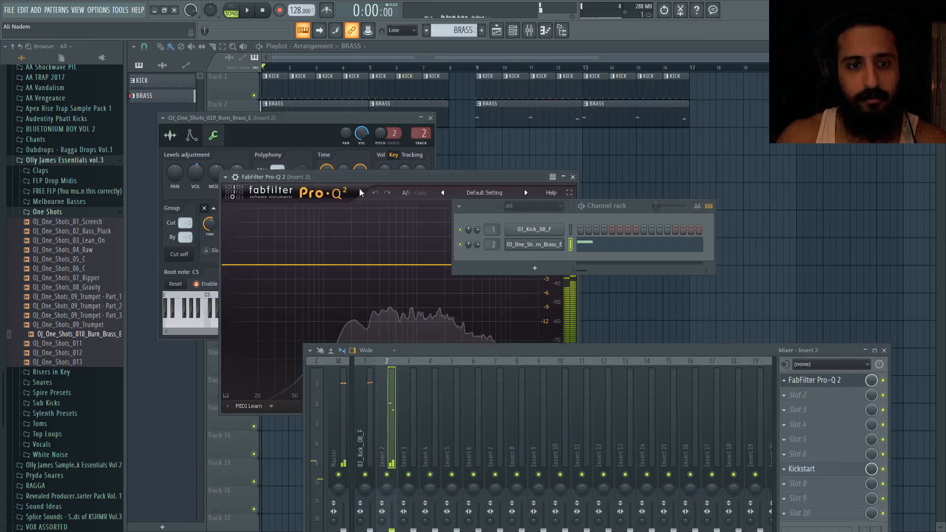
drag(484, 205, 705, 212)
drag(305, 194, 307, 203)
scroll(294, 288, down, 2)
scroll(290, 298, down, 1)
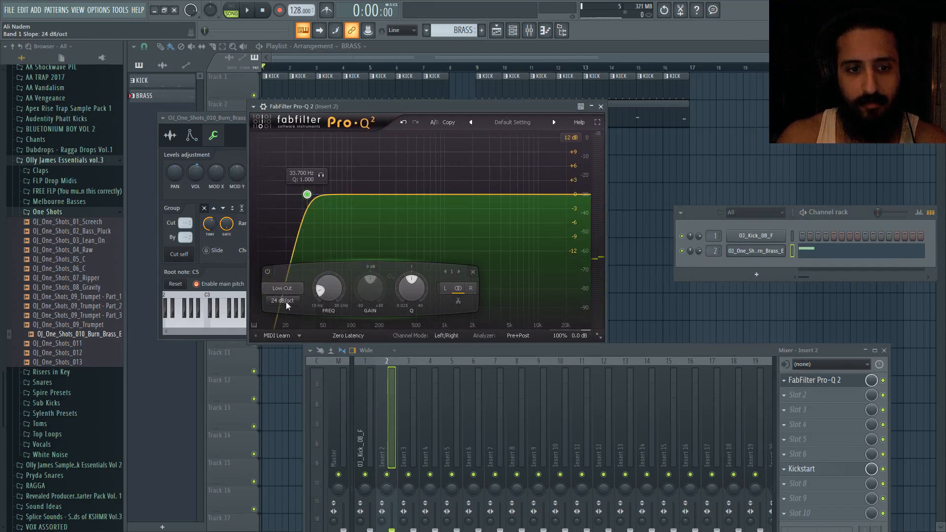
Step: Raise the brass low cut frequency to about 144 Hz during playback, close the EQ and replay the arrangement
key(space)
drag(322, 284, 335, 412)
key(space)
key(space)
right_click(409, 475)
right_click(409, 475)
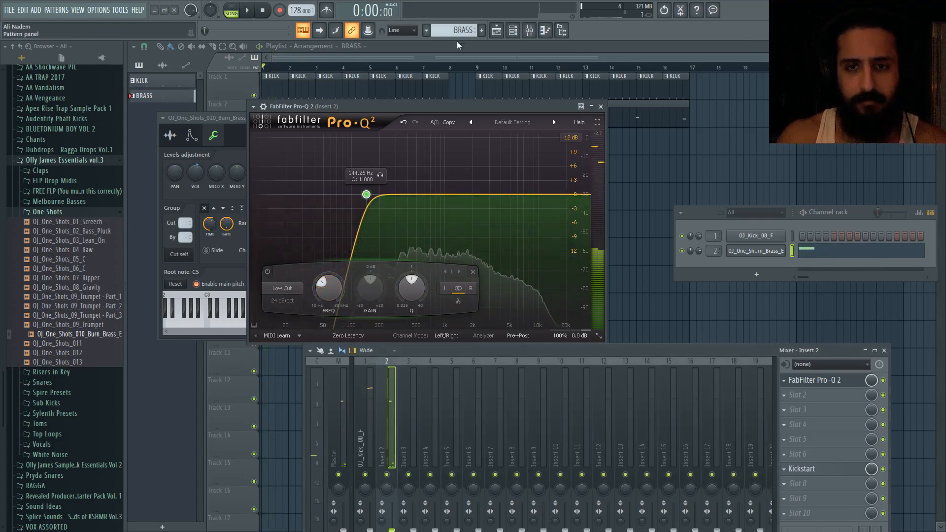
click(433, 57)
key(space)
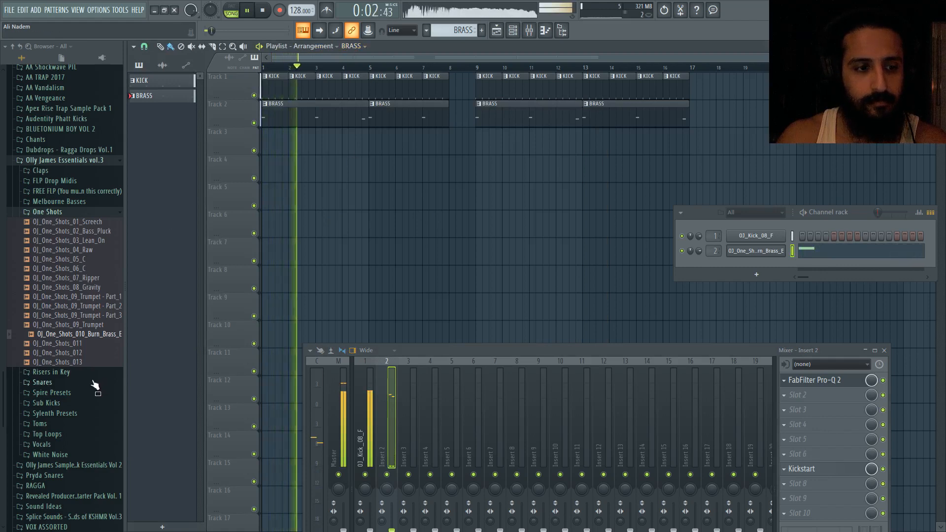
key(space)
Step: Audition the samples in the White Noise folder and place OJ_White_Noise_FX_06 on Track 5 at bars 1 and 9
click(69, 454)
scroll(69, 444, down, 5)
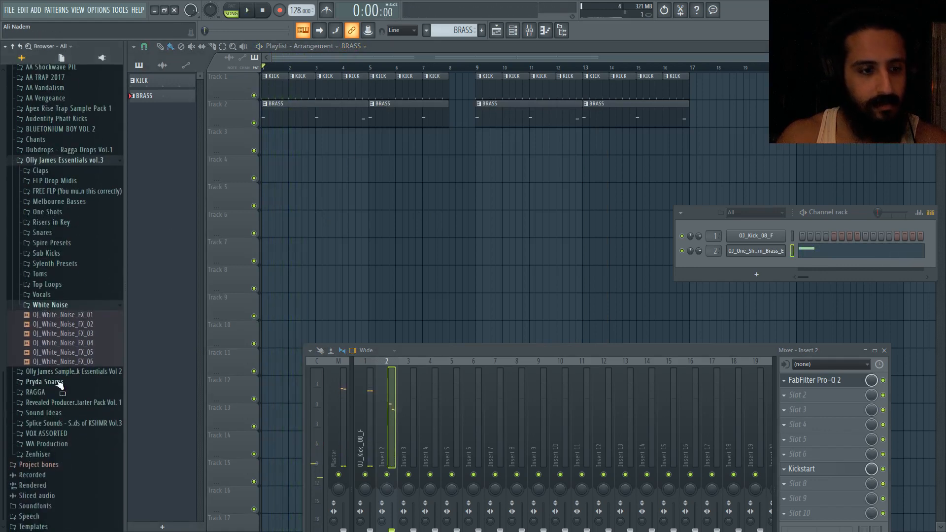
click(80, 324)
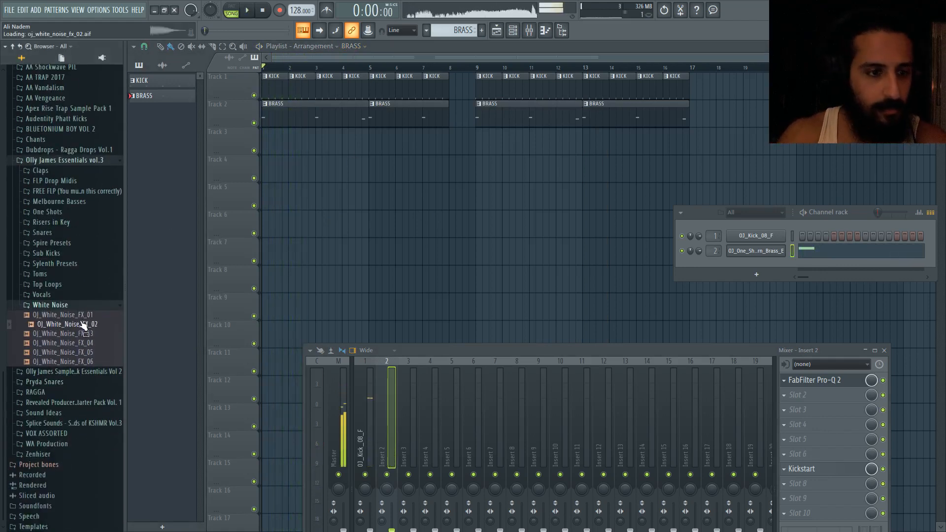
click(79, 333)
click(78, 343)
click(77, 353)
click(76, 362)
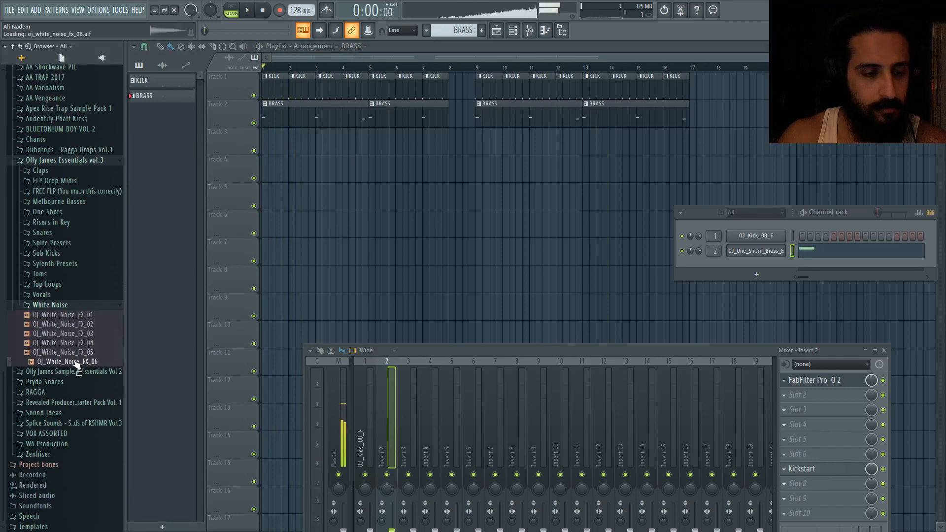
drag(76, 365, 264, 197)
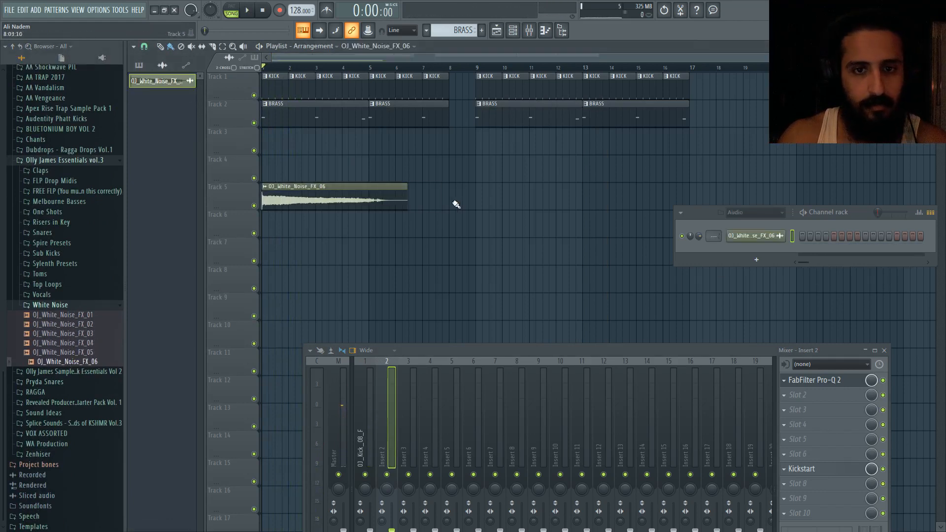
click(477, 199)
Step: Route the white noise channel to mixer track 3 and name that insert FX
double_click(529, 202)
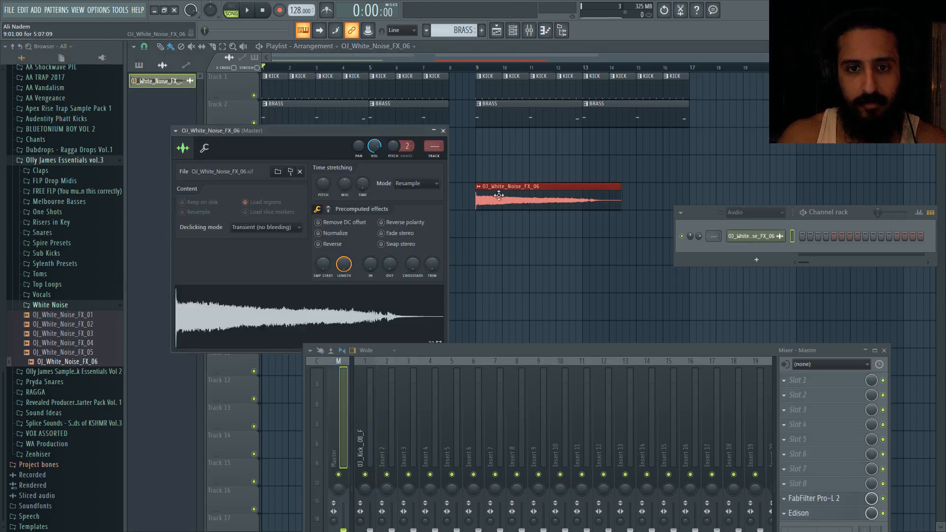
click(440, 161)
drag(528, 351, 512, 218)
double_click(392, 306)
text(FX)
key(Return)
Step: Rename mixer insert 1 as KICK and insert 2 as BRASS
key(Right)
key(Right)
key(Right)
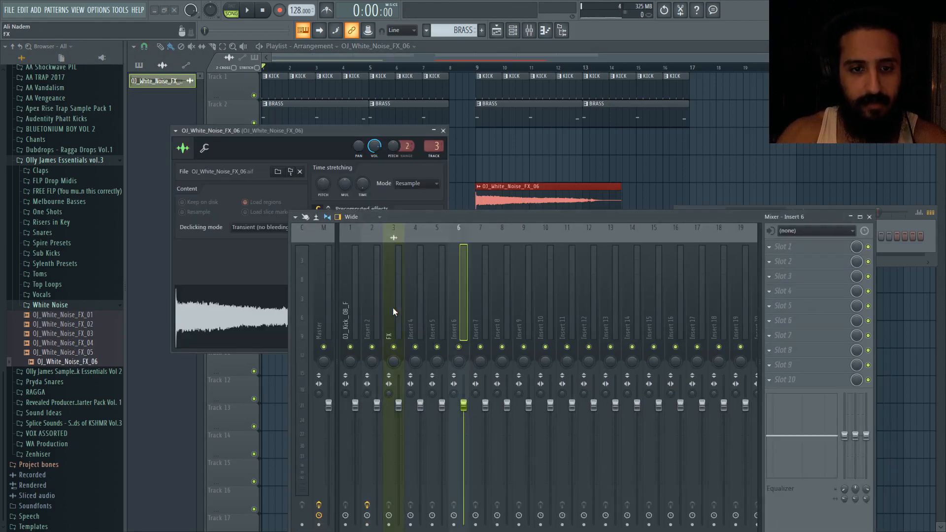
key(Left)
key(Left)
key(Left)
key(Left)
key(Left)
key(F2)
text(KICK)
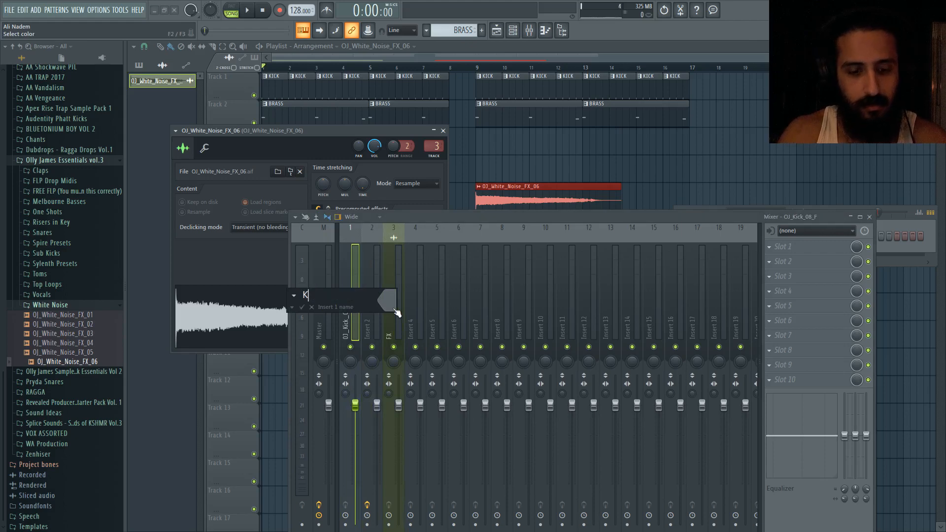
key(Return)
key(Right)
key(F2)
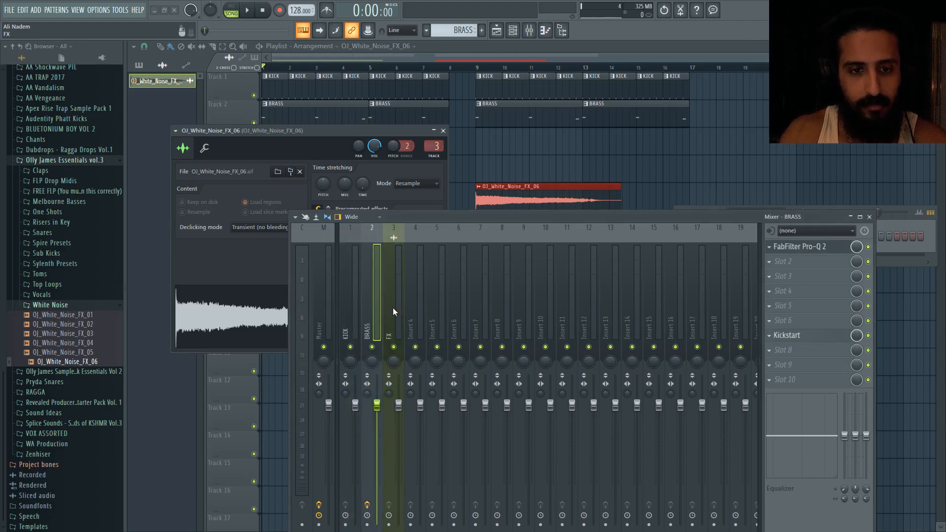
Step: Load Kickstart in slot 10 and FabFilter Pro-Q 2 in slot 1 of the FX insert
click(393, 308)
click(777, 381)
click(816, 249)
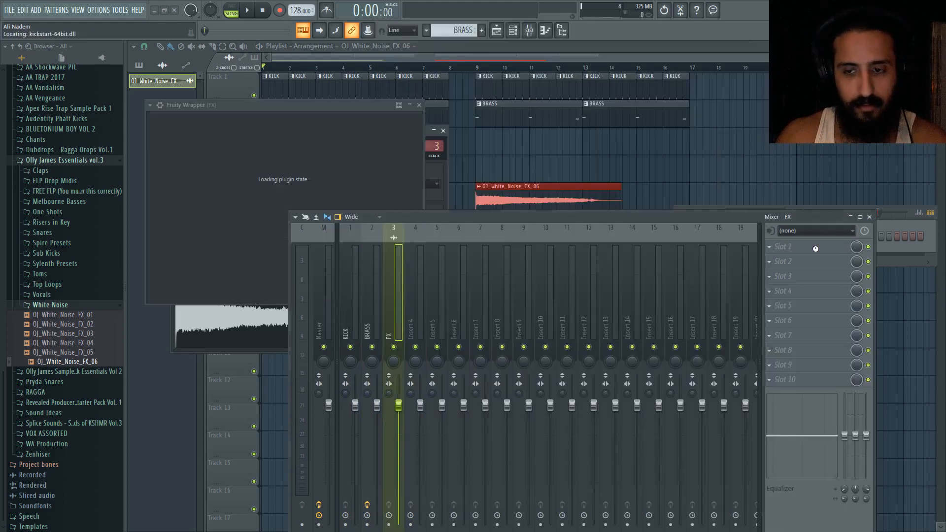
click(770, 248)
click(433, 193)
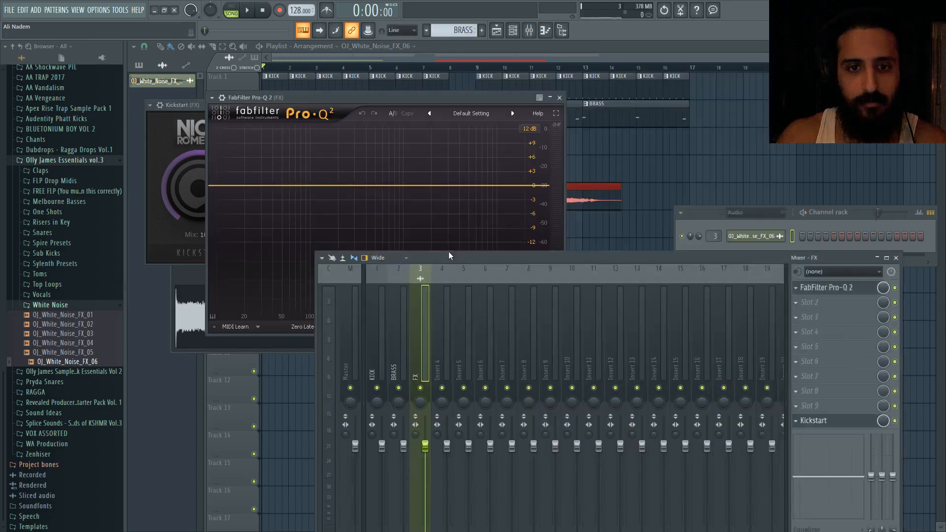
Step: Create a 24 dB/oct low cut on the FX insert's EQ and raise its frequency while listening to the soloed insert
click(324, 191)
scroll(244, 283, down, 1)
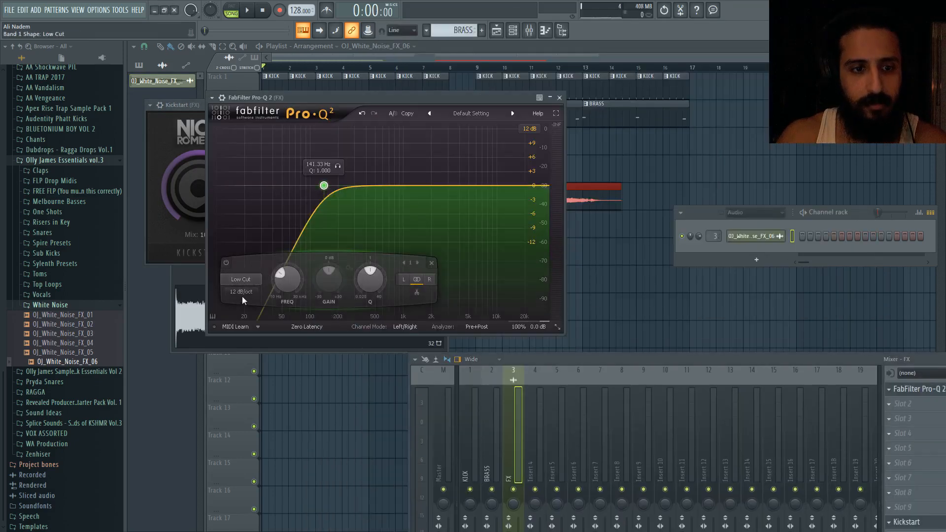
scroll(244, 291, down, 1)
drag(538, 359, 504, 284)
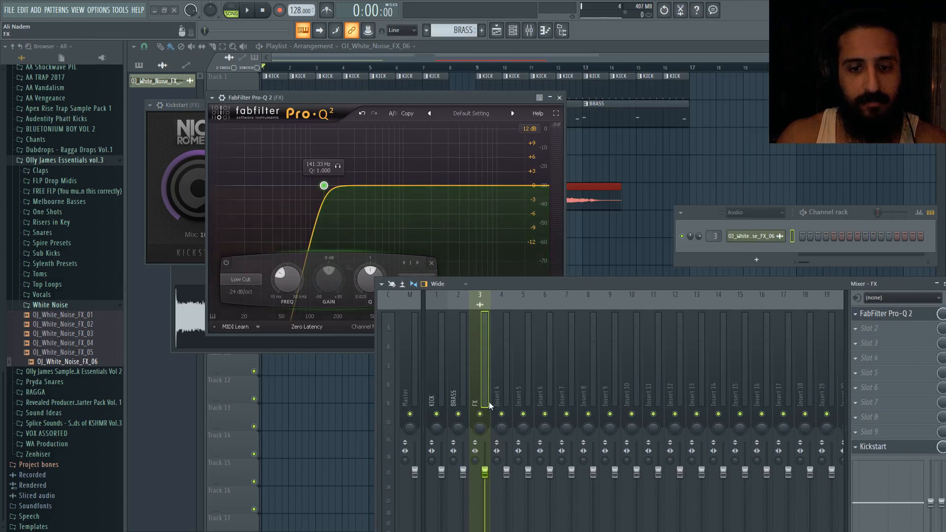
key(space)
mouse_move(287, 279)
mouse_down()
mouse_move(283, 359)
mouse_move(287, 286)
mouse_up()
key(space)
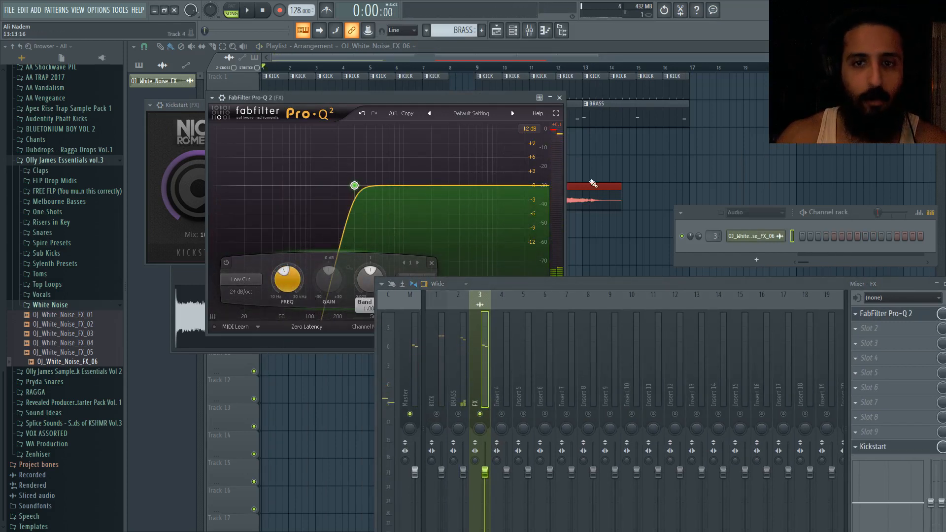
click(560, 98)
Step: Lower the white noise channel's volume multiplier to about 18%, unsolo the FX insert and replay the arrangement
double_click(497, 202)
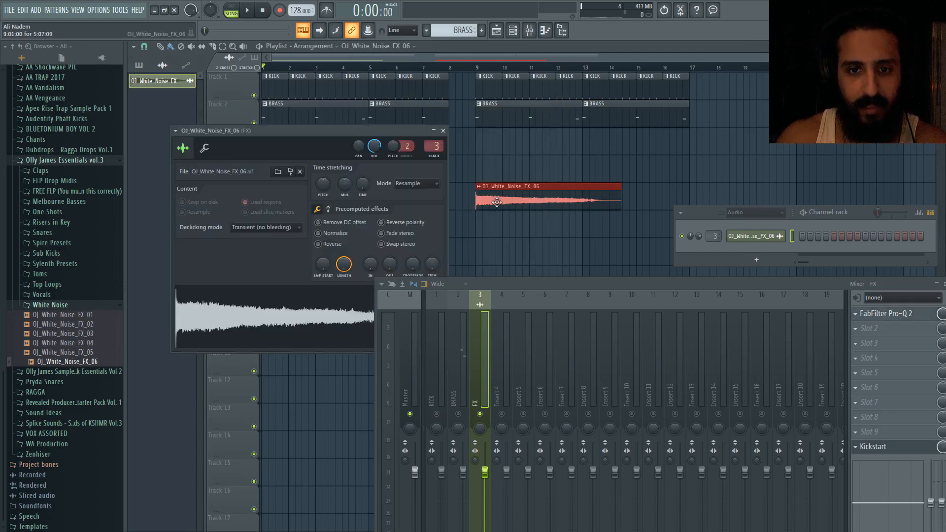
click(205, 149)
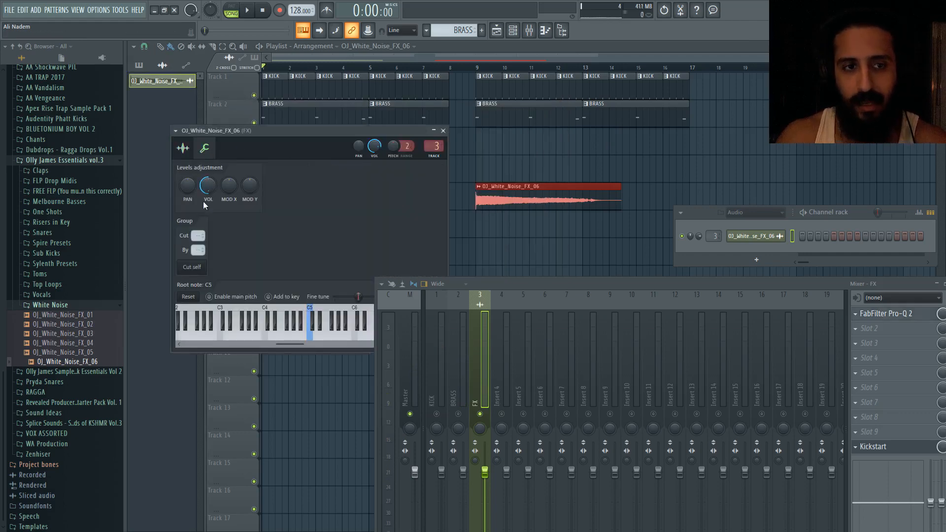
right_click(480, 414)
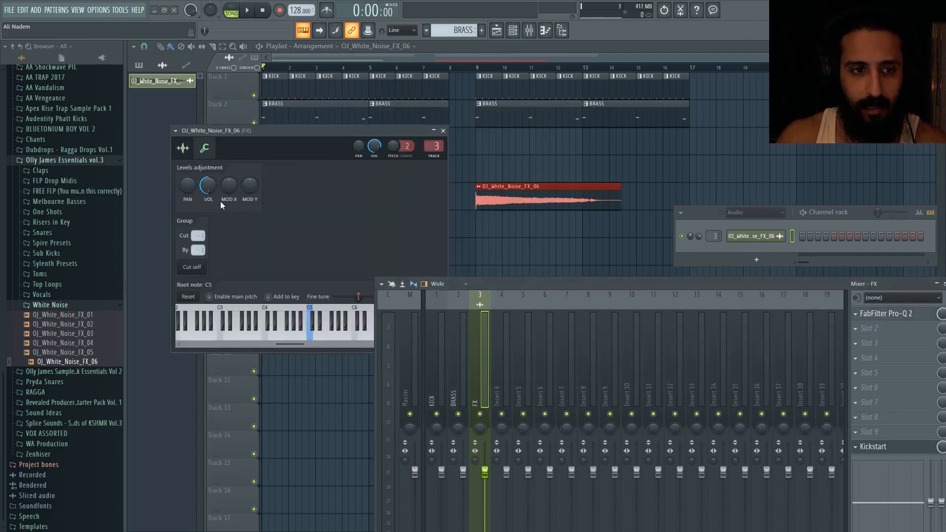
key(space)
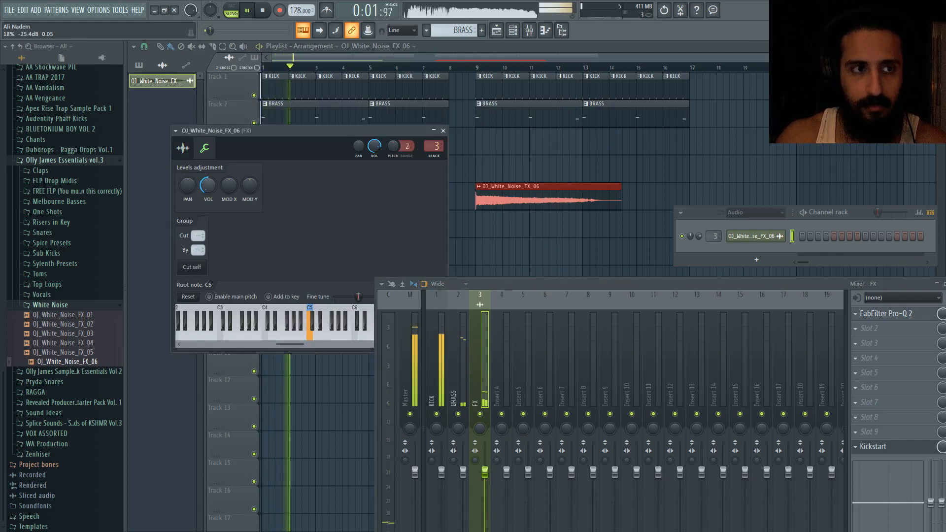
key(space)
key(space)
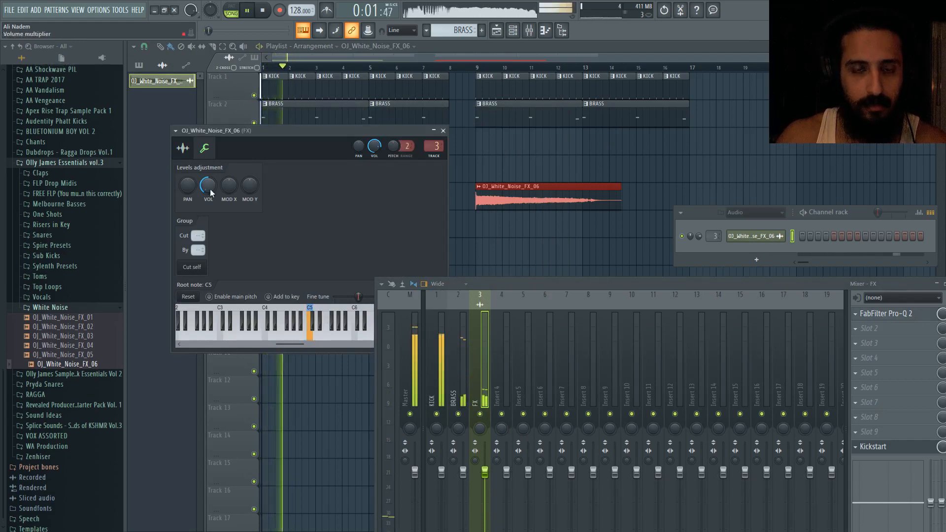
key(space)
click(443, 131)
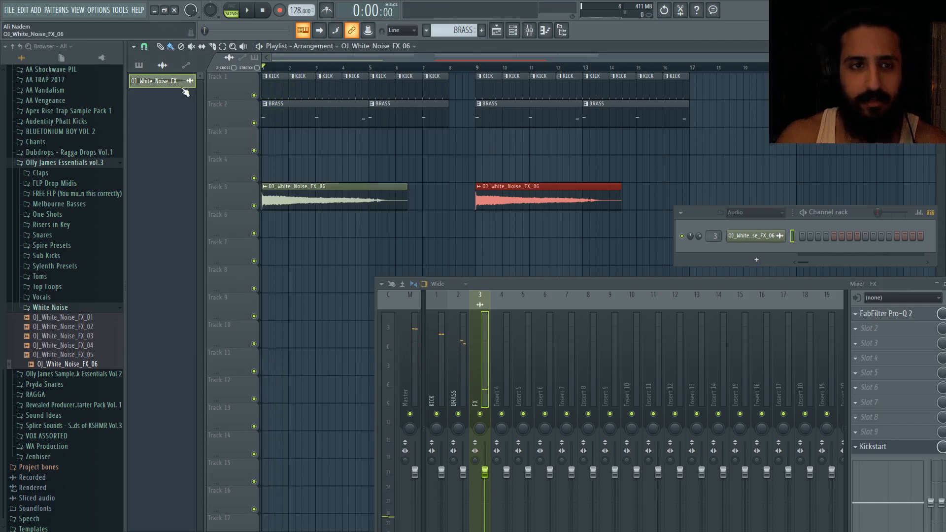
Step: Add a Massive synth channel and move the mixer clear of its window
click(38, 10)
click(68, 156)
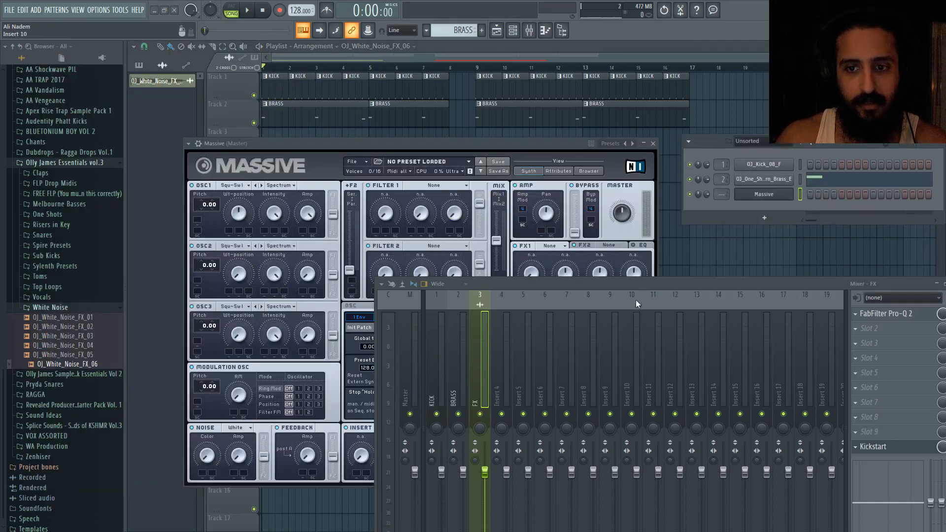
drag(634, 284, 665, 503)
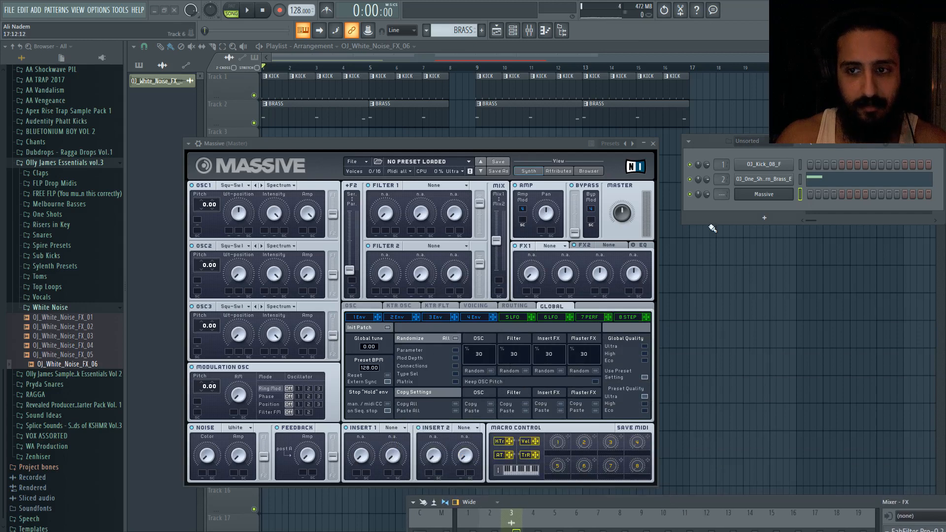
click(760, 194)
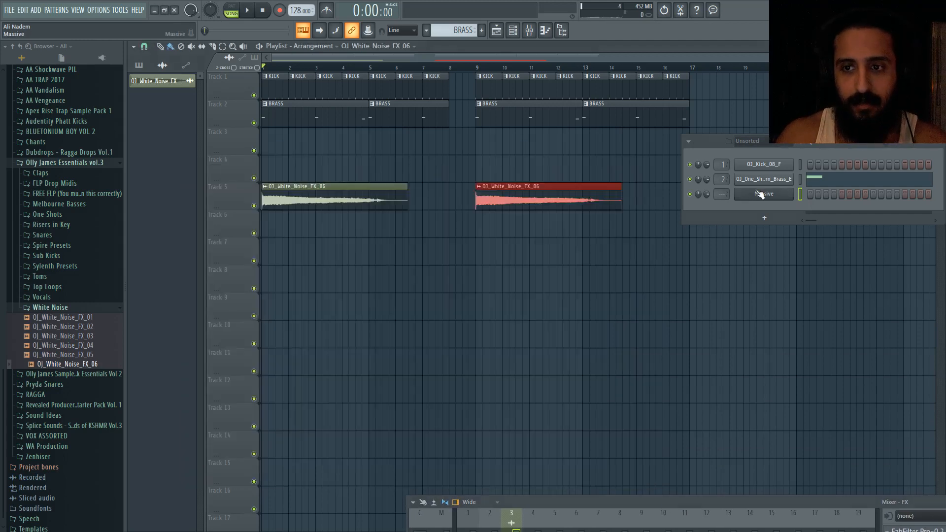
click(763, 193)
Step: Route the Massive channel to mixer track 4 and name that insert LEAD
click(198, 144)
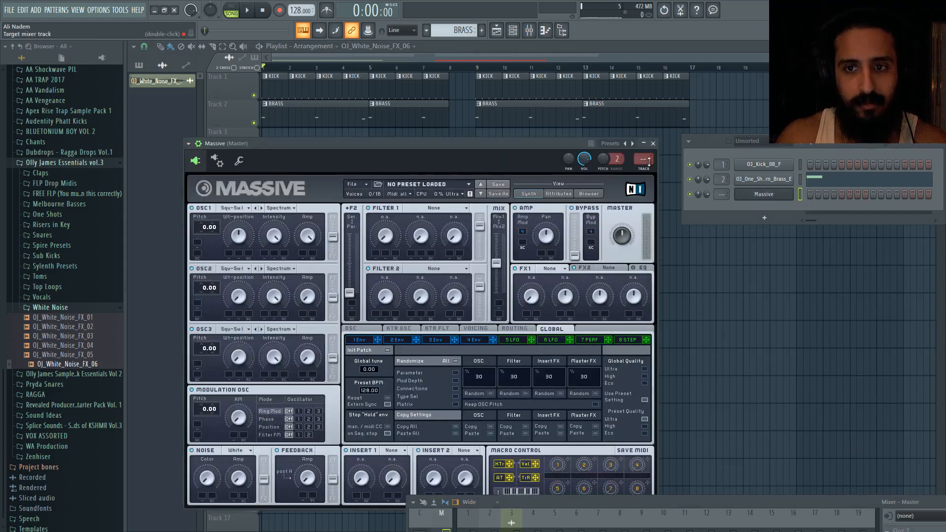
drag(558, 144, 559, 66)
drag(559, 507, 489, 299)
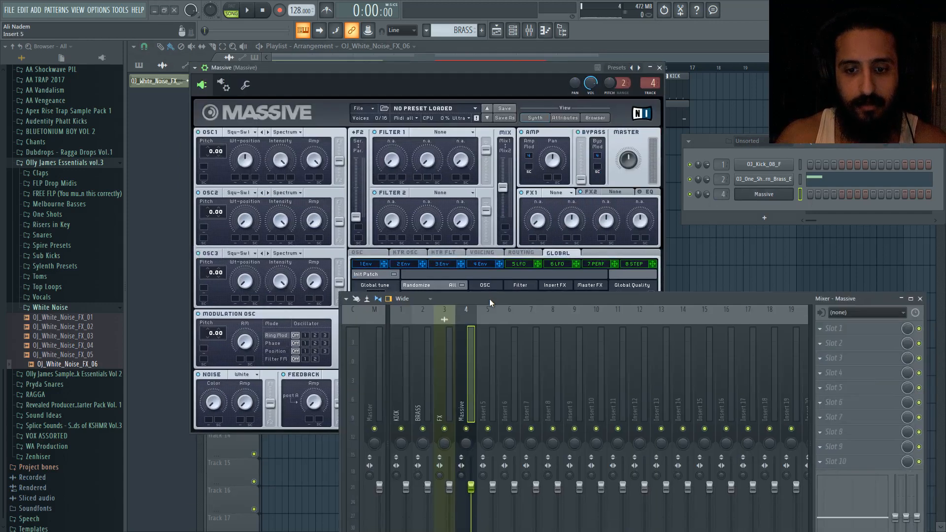
key(F2)
text(LEAD)
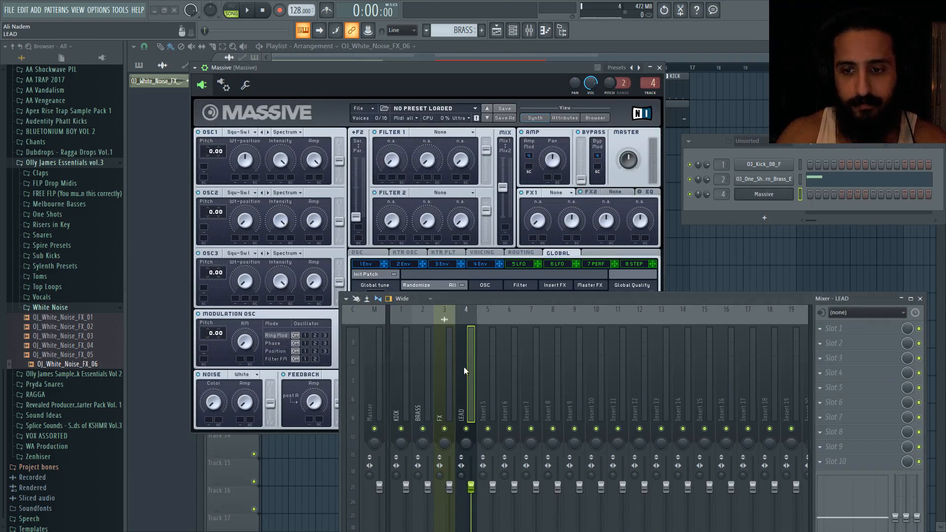
Step: Move the mixer clear, open the Massive channel's piano roll and switch playback to pattern mode
drag(649, 296, 681, 438)
right_click(772, 191)
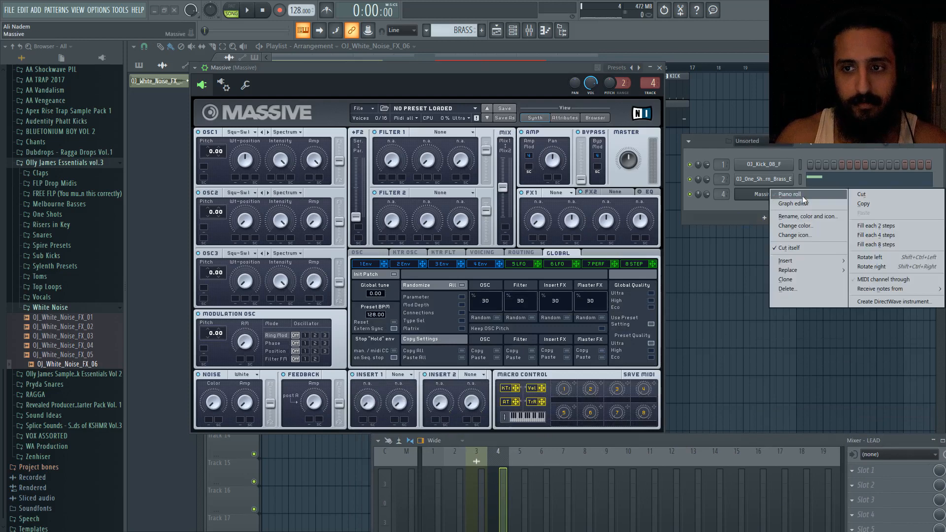
click(803, 194)
drag(485, 58, 197, 59)
scroll(265, 184, up, 1)
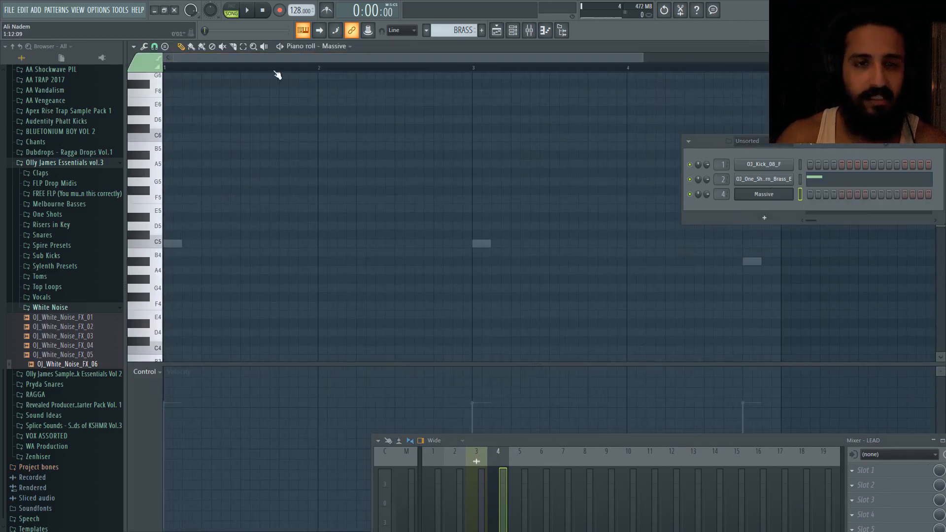
click(231, 10)
Step: Place an F4 note at the start of bar 1 and try out higher notes while the pattern plays
mouse_move(197, 157)
mouse_down()
mouse_move(170, 199)
mouse_move(192, 173)
mouse_move(263, 181)
mouse_up()
key(ctrl+Down)
scroll(192, 182, up, 2)
key(space)
click(248, 181)
drag(217, 173, 266, 182)
right_click(233, 173)
Step: Change the piano roll's snap resolution and turn on the metronome
click(165, 68)
click(155, 46)
click(168, 112)
click(327, 10)
right_click(326, 10)
click(348, 42)
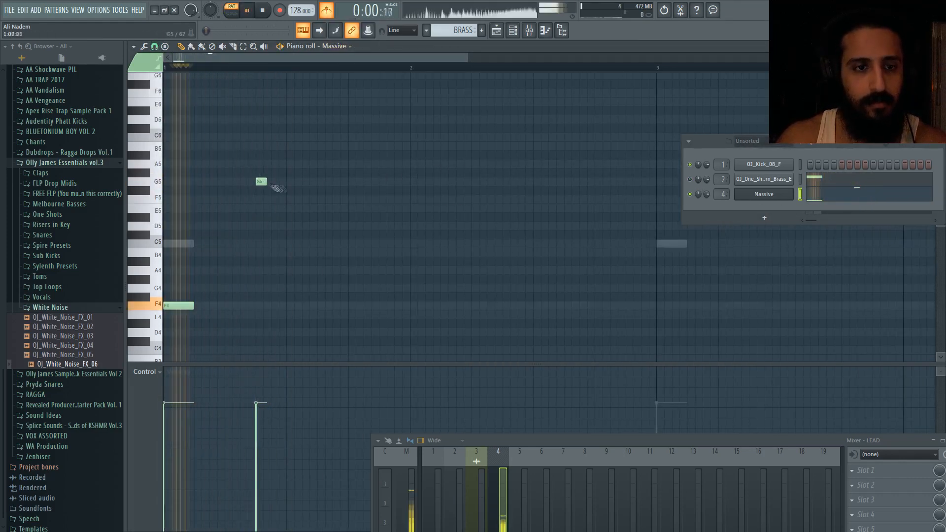
Step: Adjust the snap again and place short G#5 and G5 notes after the opening F4 note in bar 1
click(154, 46)
click(164, 71)
click(274, 182)
mouse_move(212, 164)
mouse_down()
mouse_move(211, 172)
mouse_move(245, 182)
mouse_up()
click(154, 47)
click(164, 71)
click(242, 191)
Step: Add short F5 notes through the rest of bar 1
drag(261, 182, 292, 200)
click(337, 199)
click(385, 199)
scroll(322, 215, down, 2)
scroll(224, 205, up, 2)
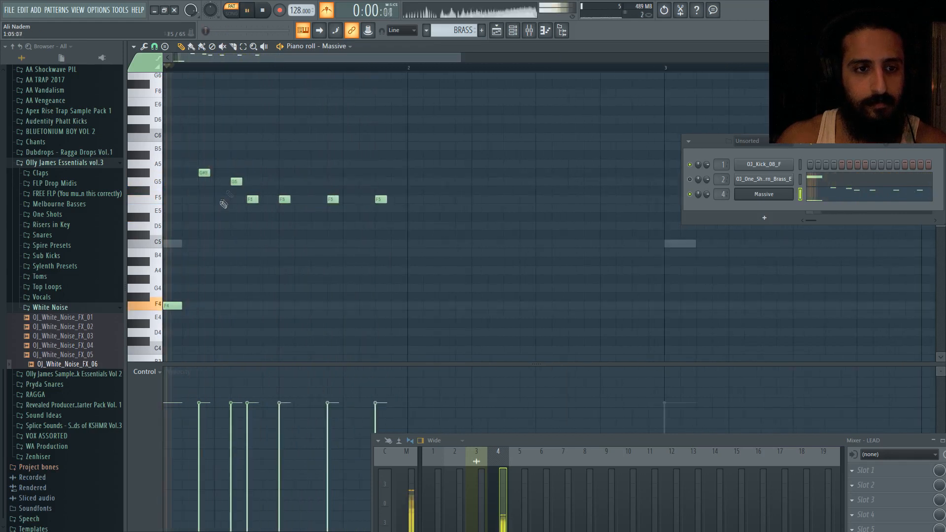
Step: Reshape bar 1 by raising its last two notes to G5 and G#5, and duplicate the whole riff into bar 2
mouse_move(237, 182)
mouse_down()
mouse_move(237, 173)
mouse_move(253, 182)
mouse_up()
drag(334, 199, 335, 182)
drag(381, 200, 376, 171)
scroll(253, 243, down, 2)
key(ctrl+a)
key(ctrl+b)
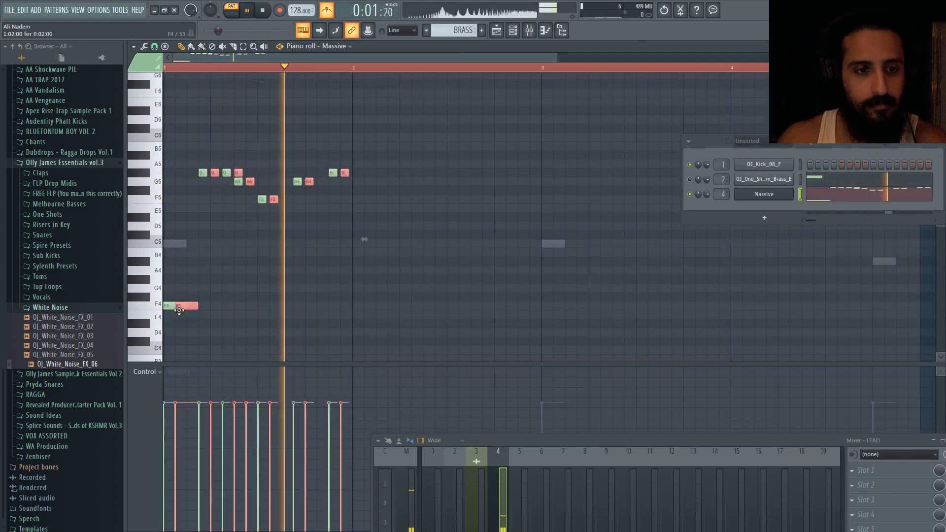
Step: Load a Reverb in Massive's FX2 with dry/wet at about 22, and set OSC2's pitch to -12.00
click(762, 194)
key(space)
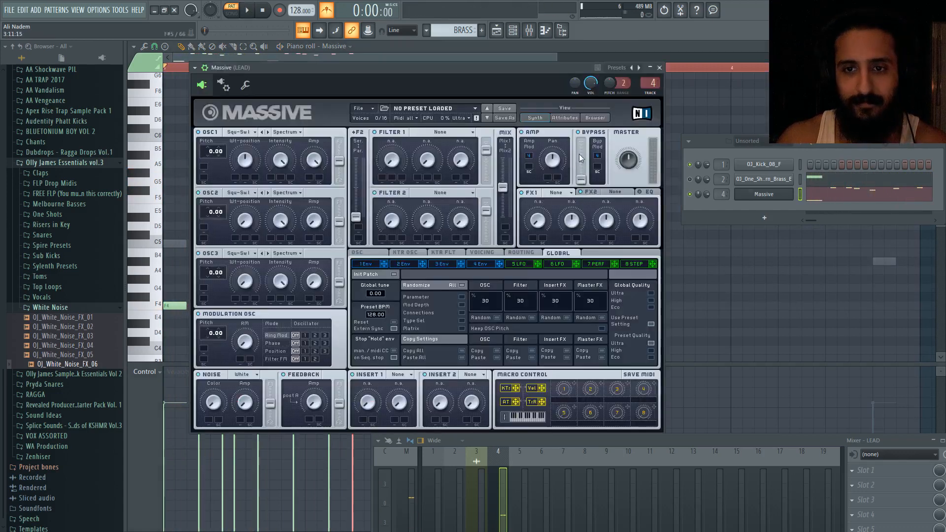
click(622, 191)
click(622, 205)
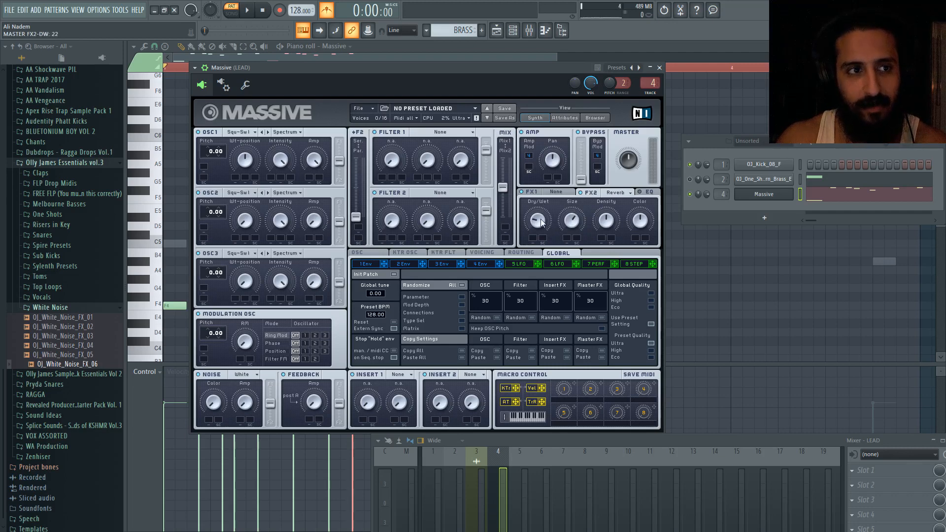
key(space)
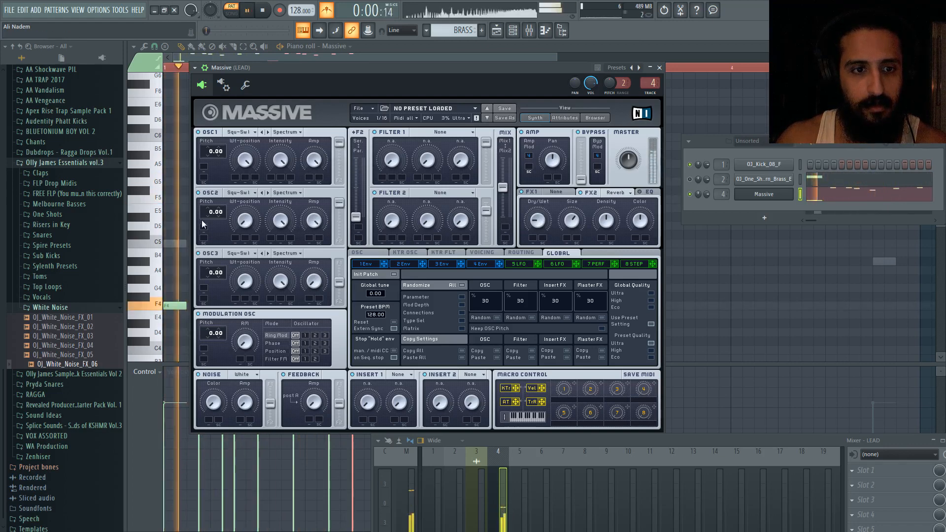
drag(202, 219, 211, 223)
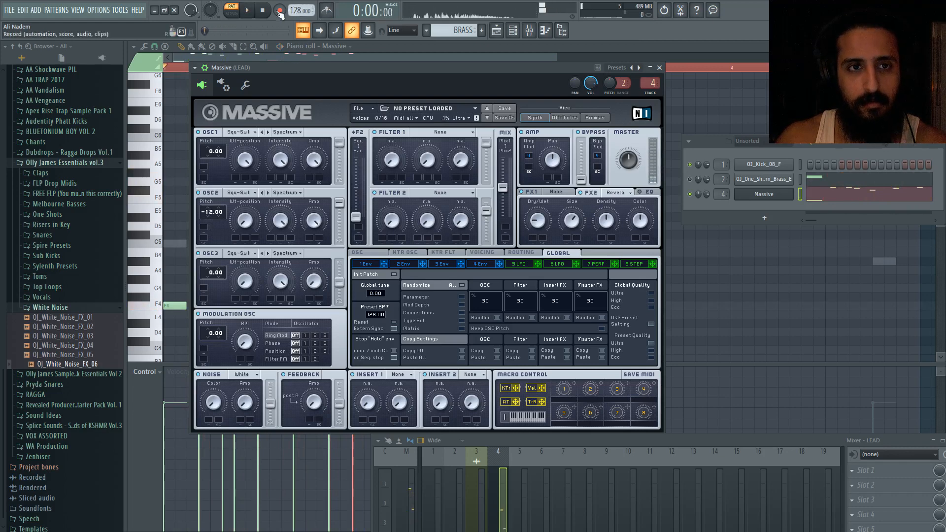
Step: Shorten envelope 4's attack, lower its decay level to zero and audition the plucked sound
click(479, 253)
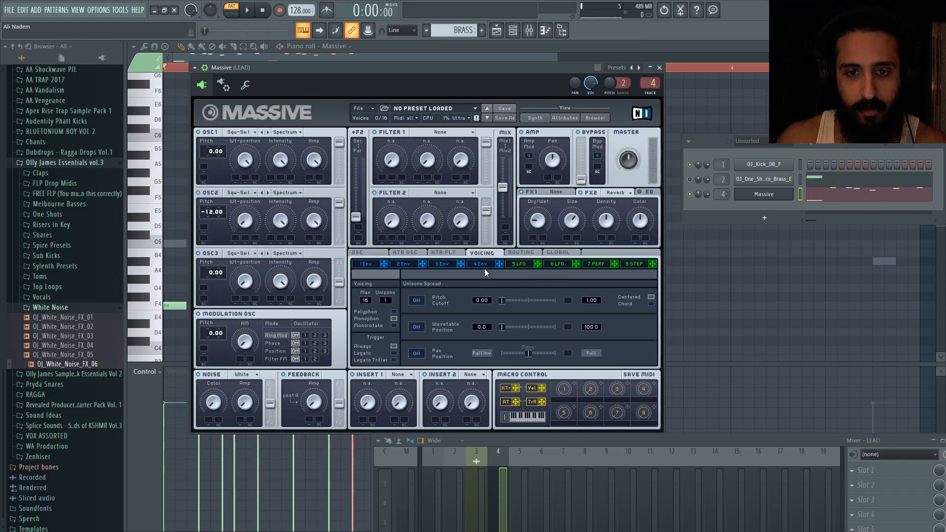
click(489, 266)
drag(403, 350, 403, 356)
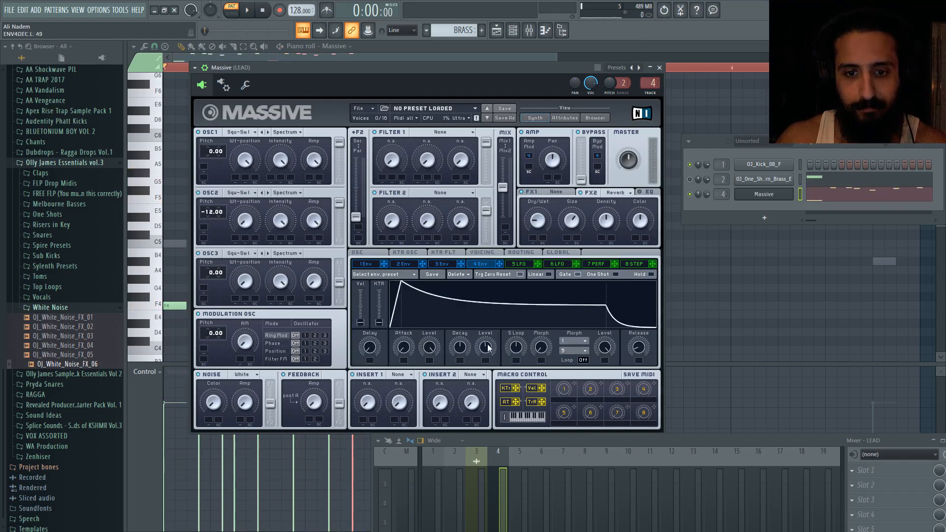
drag(488, 348, 483, 353)
key(space)
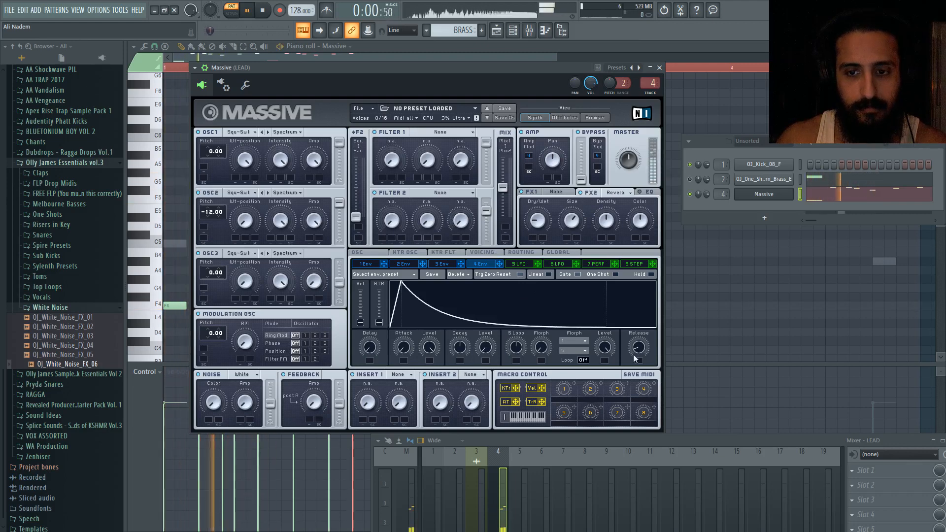
key(space)
Step: Adjust the noise colour and amp and the feedback amp, with the feedback's filter routing at 0/100
click(488, 253)
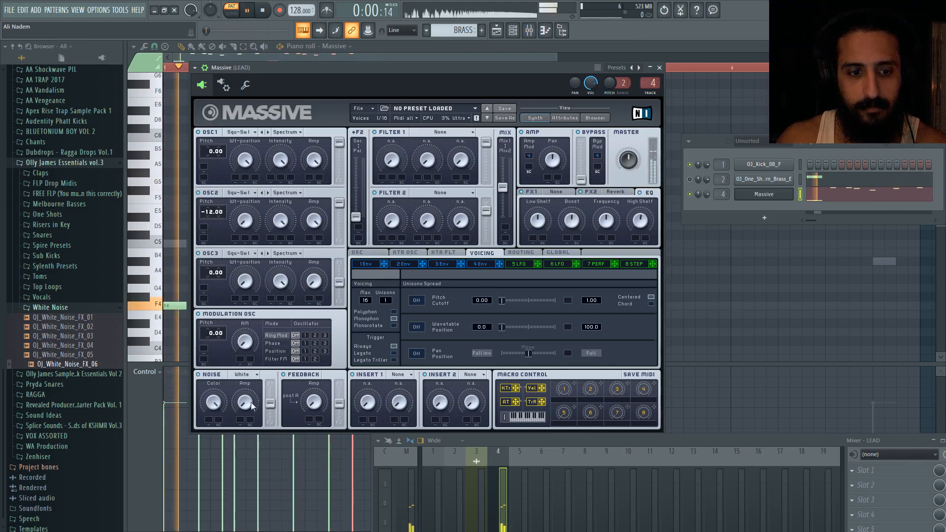
drag(249, 405, 248, 403)
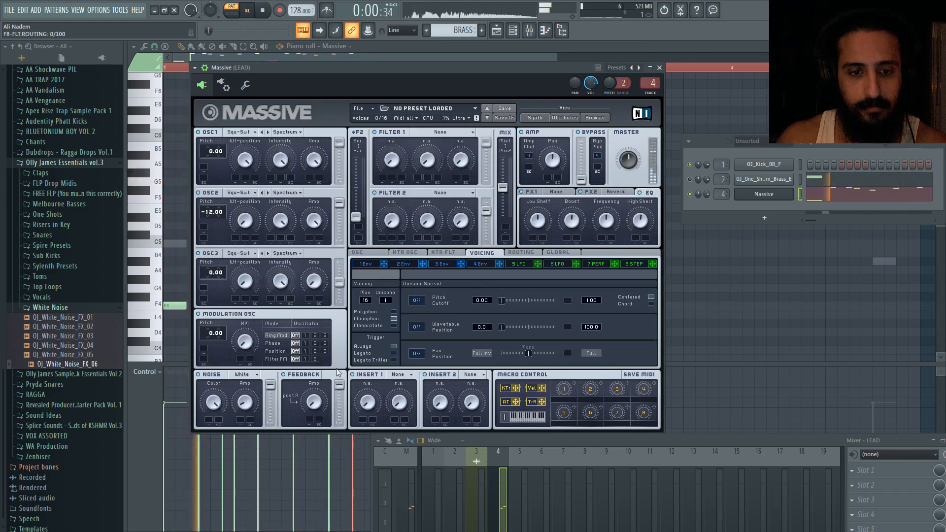
drag(320, 407, 320, 406)
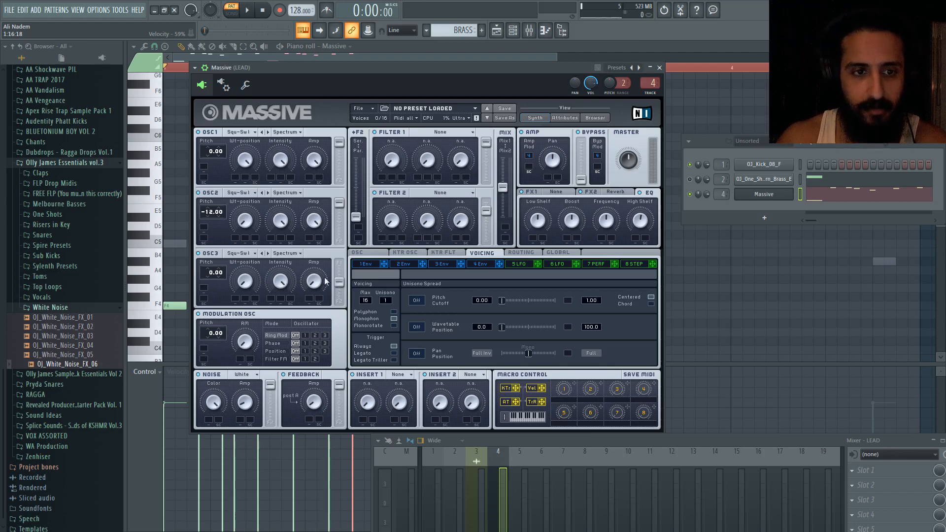
Step: Set Massive's unison to 2 voices and widen its pan position spread while auditioning the pattern
key(space)
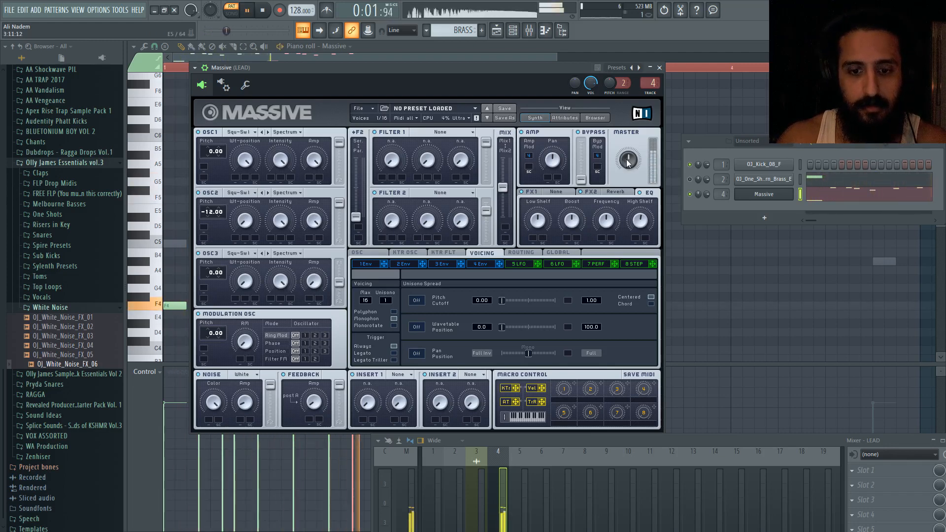
drag(380, 300, 387, 299)
key(space)
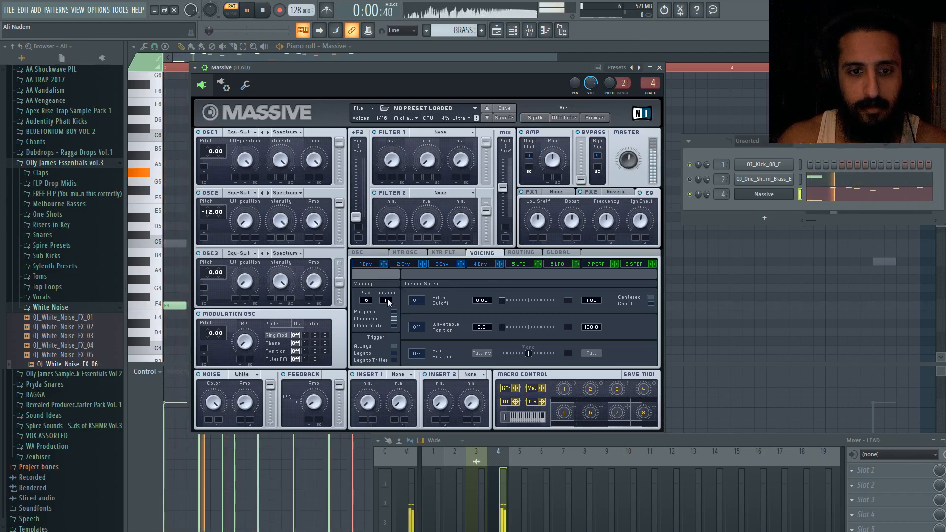
key(space)
drag(554, 354, 549, 353)
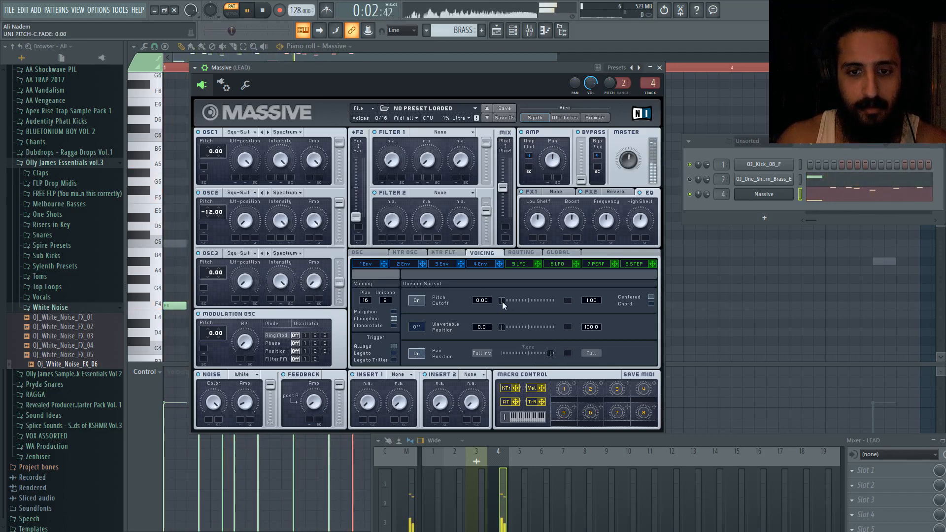
Step: Set the unison pitch cutoff spread's upper value to 0.27 and move its slider to around the middle
key(space)
drag(594, 300, 590, 333)
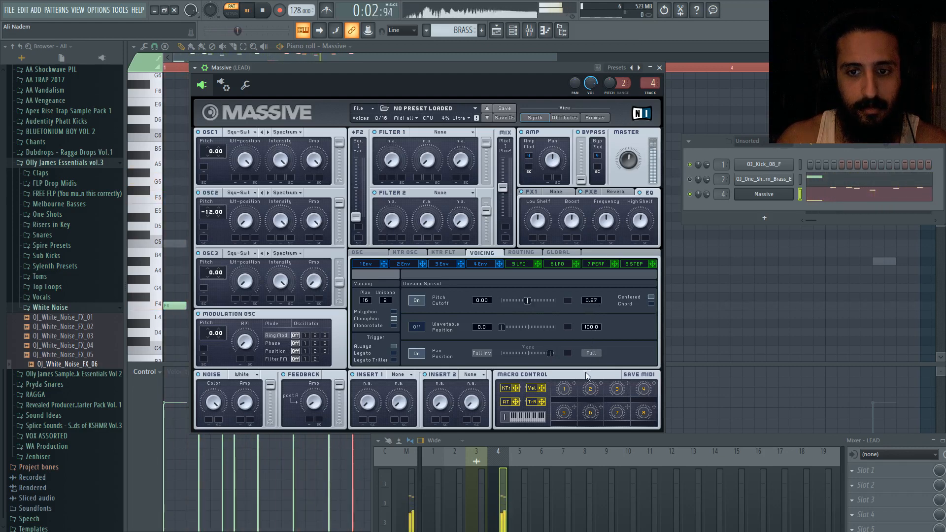
mouse_move(516, 300)
mouse_down()
mouse_move(502, 300)
mouse_move(516, 300)
mouse_up()
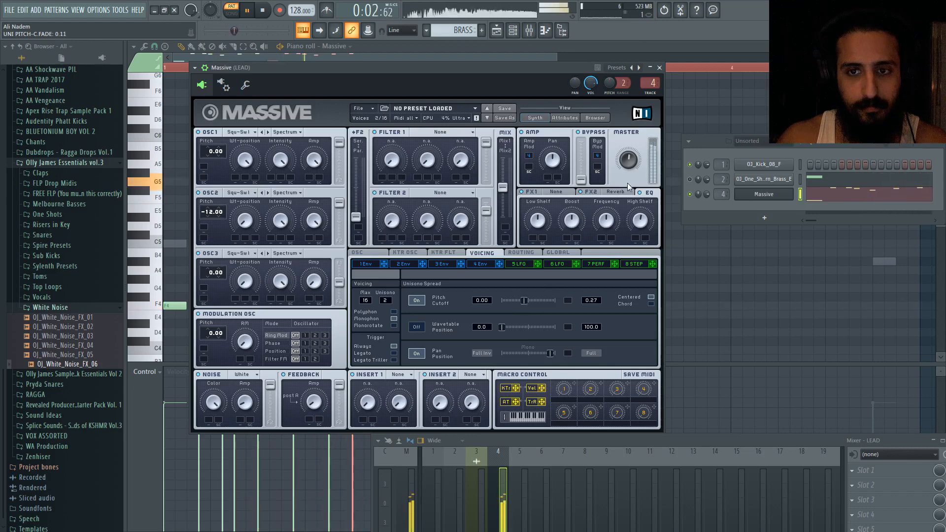
Step: Close Massive and rework the start of bar 1 into four consecutive short G#5 notes, deleting the old G5 and F5 notes
click(659, 68)
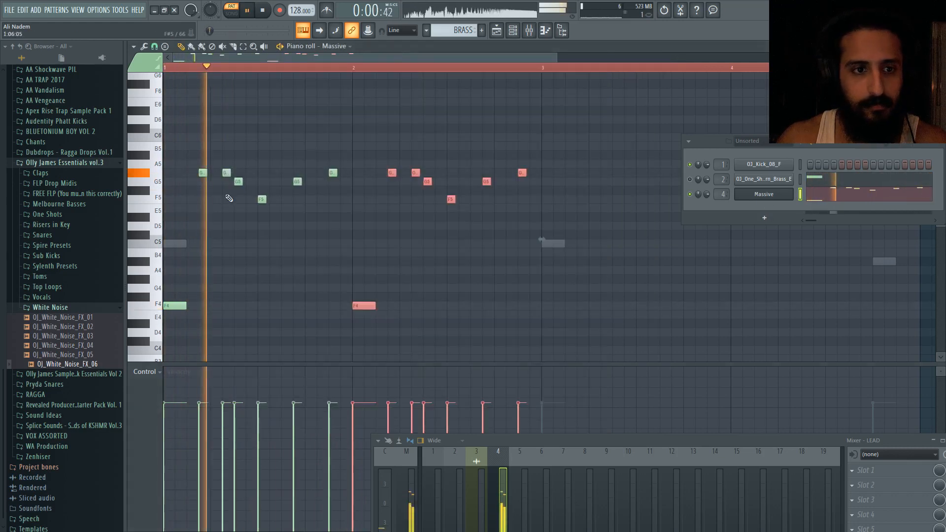
scroll(191, 197, up, 2)
right_click(209, 175)
click(215, 173)
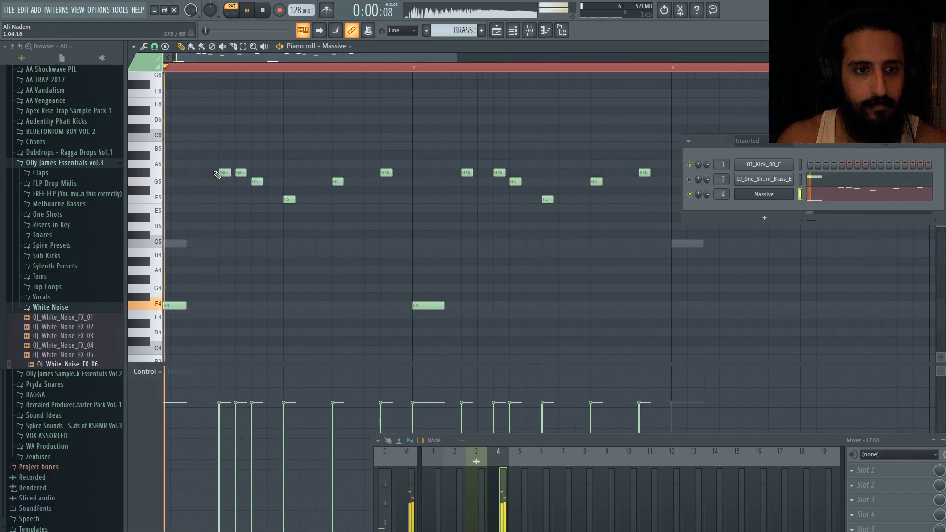
right_click(256, 182)
click(255, 173)
click(271, 173)
right_click(289, 199)
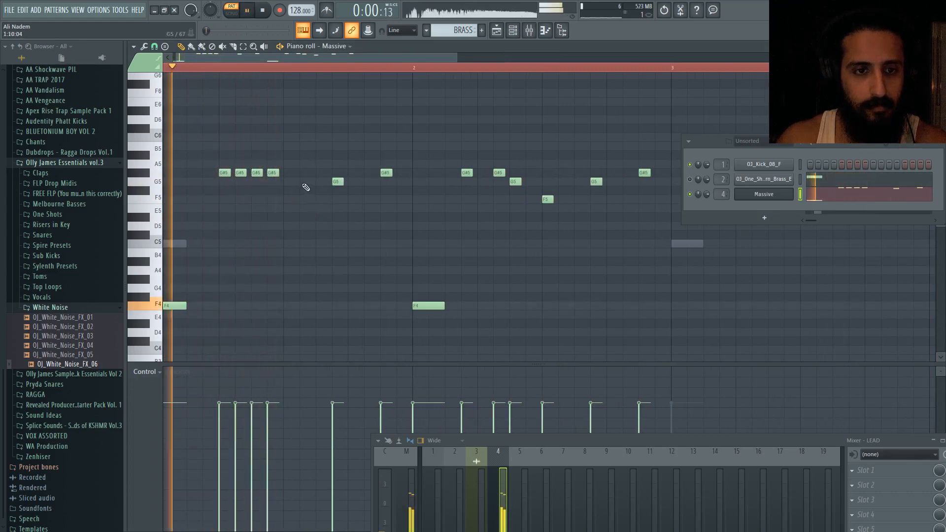
Step: Add four consecutive A#5 notes after the G#5 group in bar 1, deleting the old G5 note there
drag(289, 181, 289, 154)
click(305, 155)
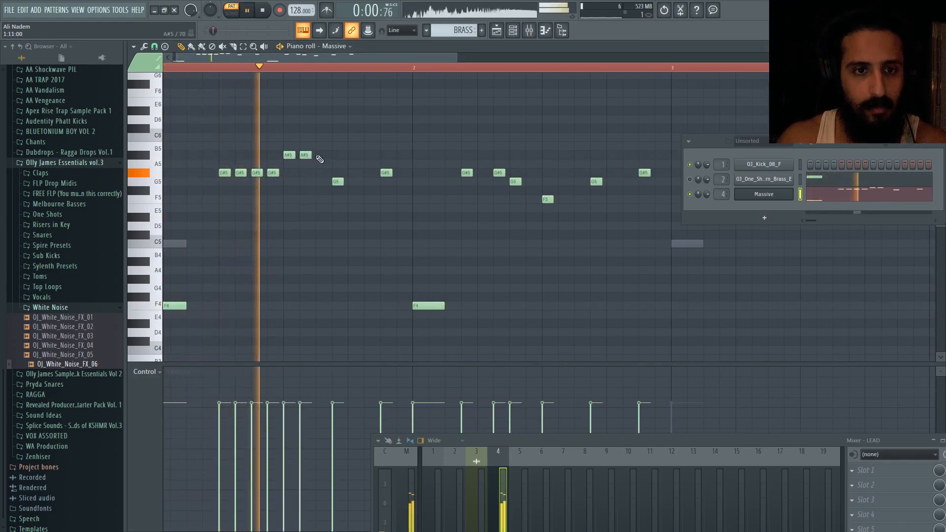
click(321, 156)
right_click(336, 181)
key(space)
key(space)
click(337, 154)
key(space)
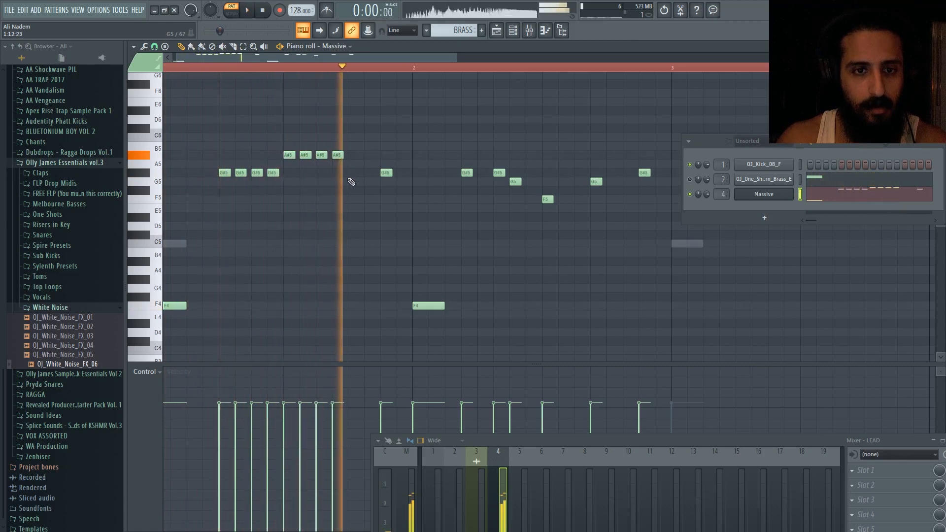
Step: Finish bar 1 with four consecutive G5 notes, replacing the old G#5 note, and replay the pattern
click(352, 182)
key(space)
click(370, 182)
right_click(386, 174)
click(386, 182)
drag(415, 182, 402, 183)
scroll(402, 184, down, 1)
key(space)
key(space)
Step: Delete the old short notes early in bar 2 and place four consecutive G#5 notes after the F4 note
right_click(410, 173)
right_click(435, 173)
right_click(449, 181)
right_click(473, 199)
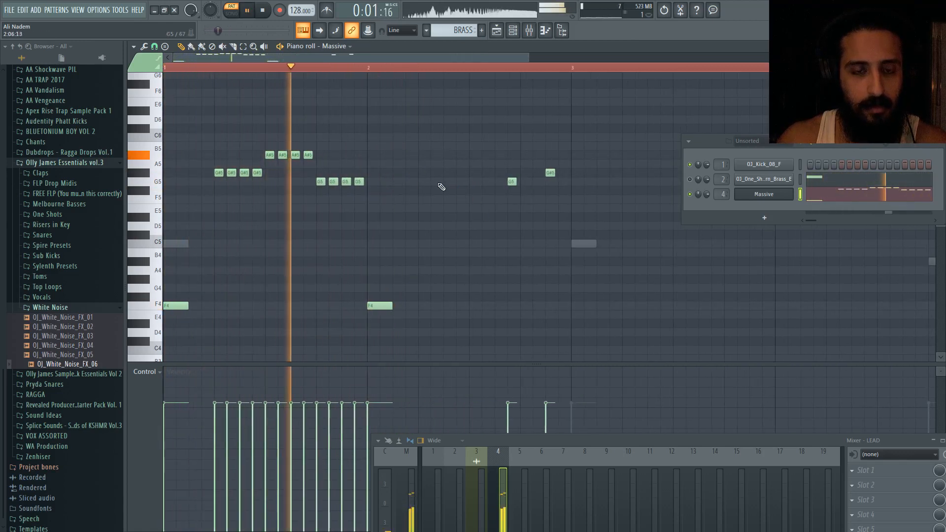
key(space)
click(419, 164)
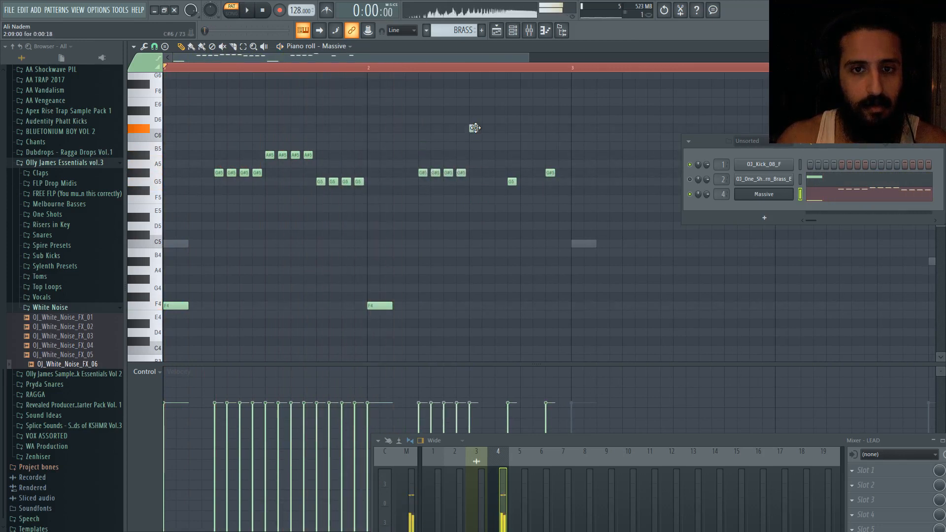
Step: Add four consecutive C6 notes in bar 2 and delete the leftover G5 and G#5 notes
drag(475, 128, 474, 138)
key(space)
click(486, 138)
click(500, 139)
click(511, 138)
right_click(513, 181)
right_click(552, 174)
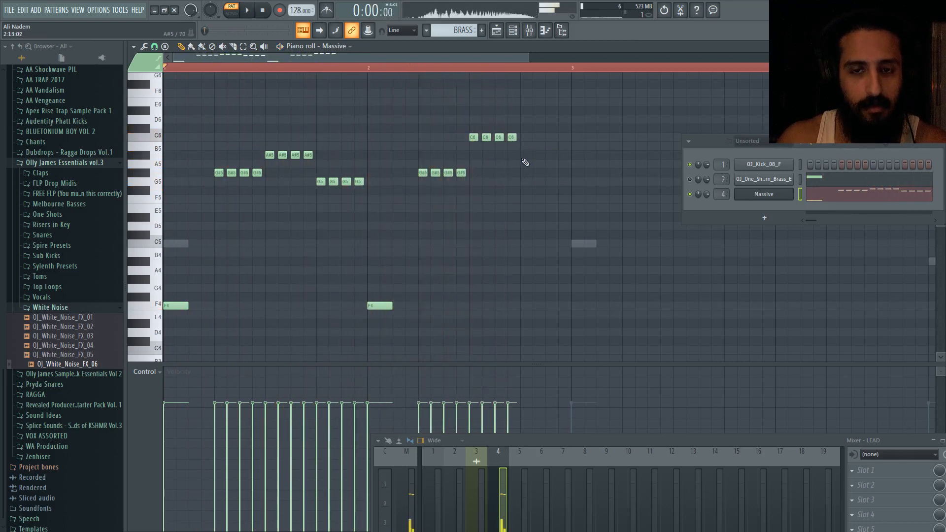
Step: End bar 2 with two G#5 notes, a G5 and an F5, and play the two-bar melody
click(537, 172)
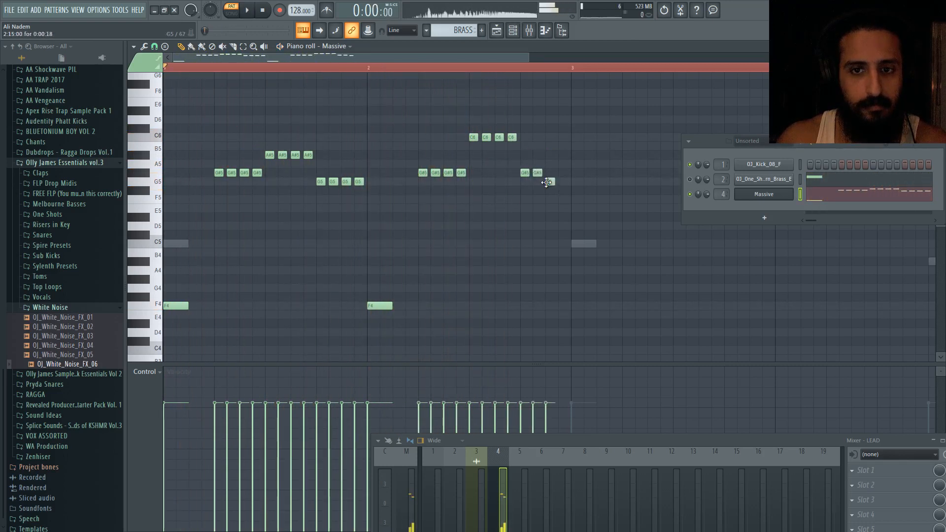
key(space)
scroll(433, 207, down, 2)
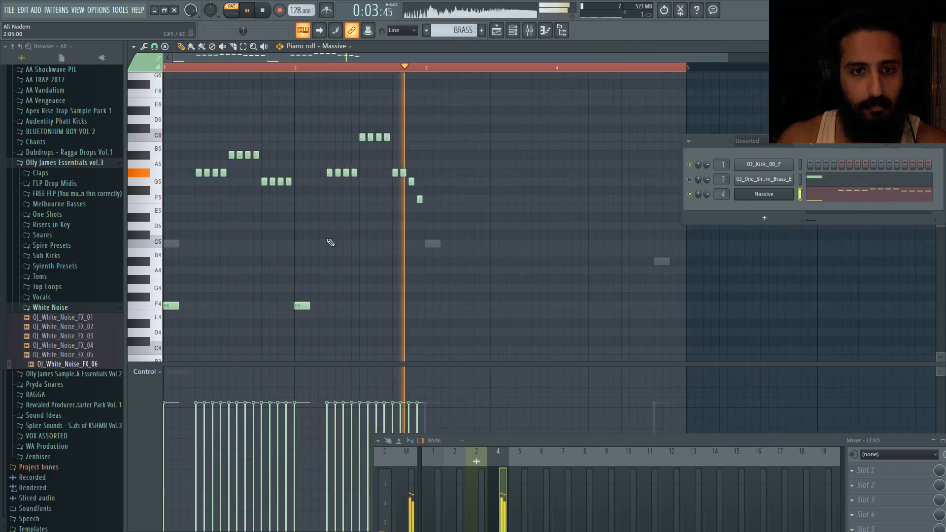
key(space)
key(space)
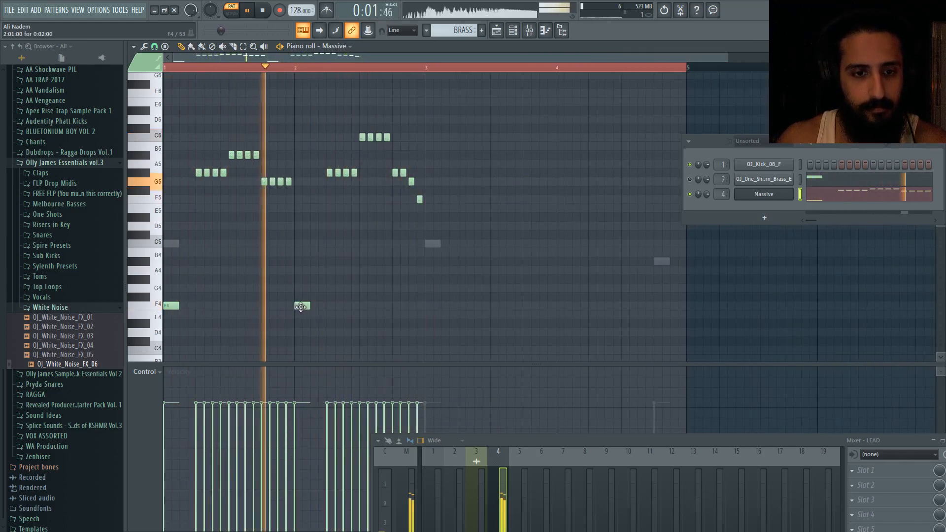
key(space)
key(space)
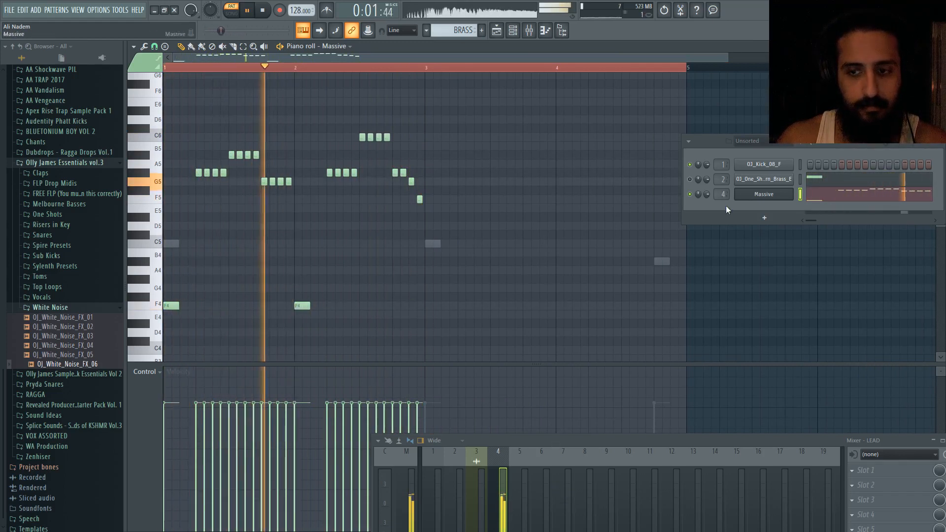
Step: Make Massive's modulation oscillator phase-modulate OSC1, raise its phase amount and set the glide time to about 36
click(753, 199)
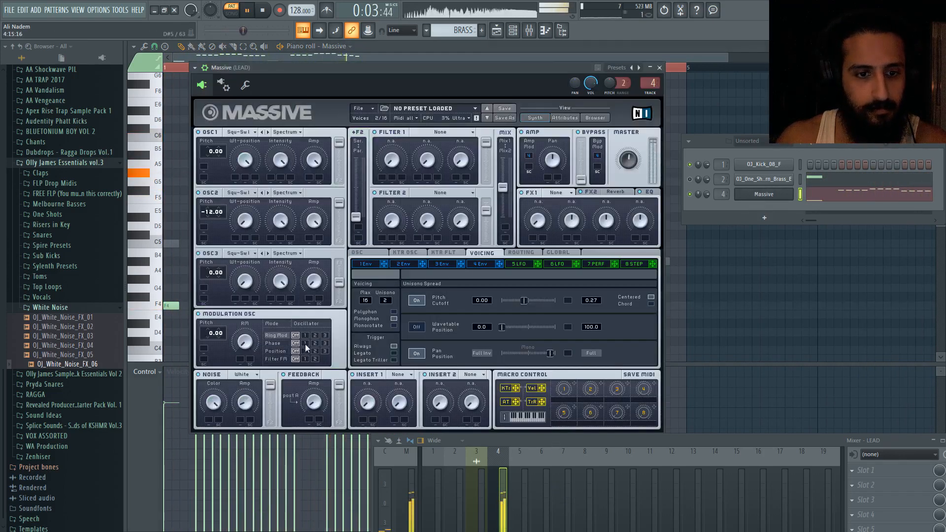
drag(249, 345, 256, 319)
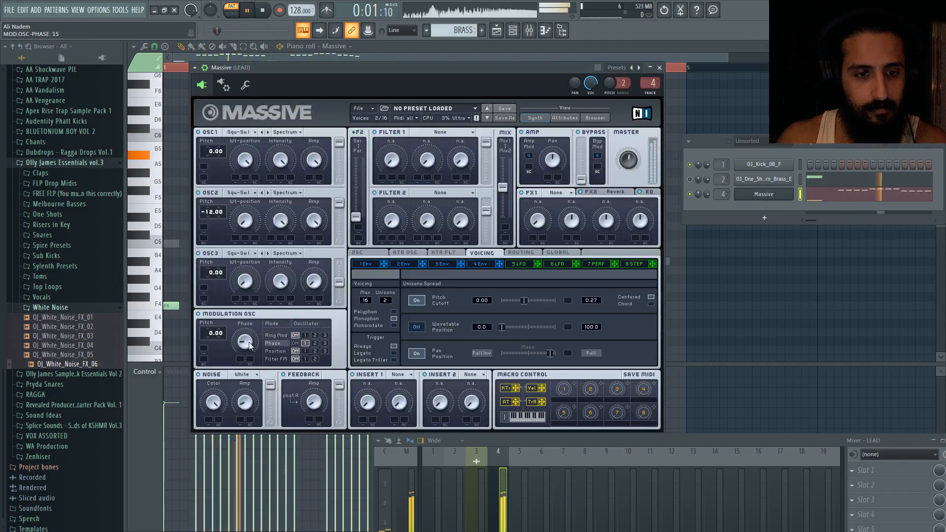
click(357, 252)
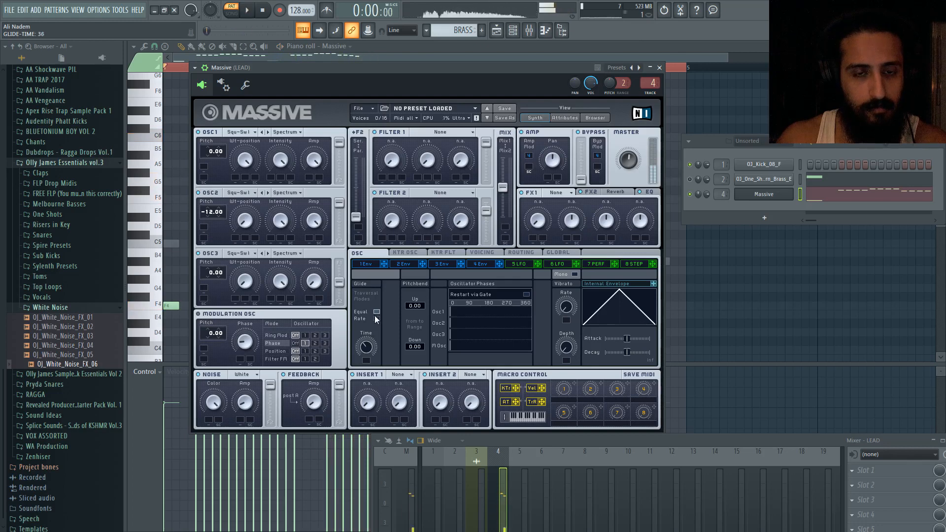
Step: In the lead's piano roll, move the first G#5 of bar 1 one step earlier and thin that run to three notes
key(space)
key(Escape)
key(space)
key(space)
scroll(287, 207, up, 2)
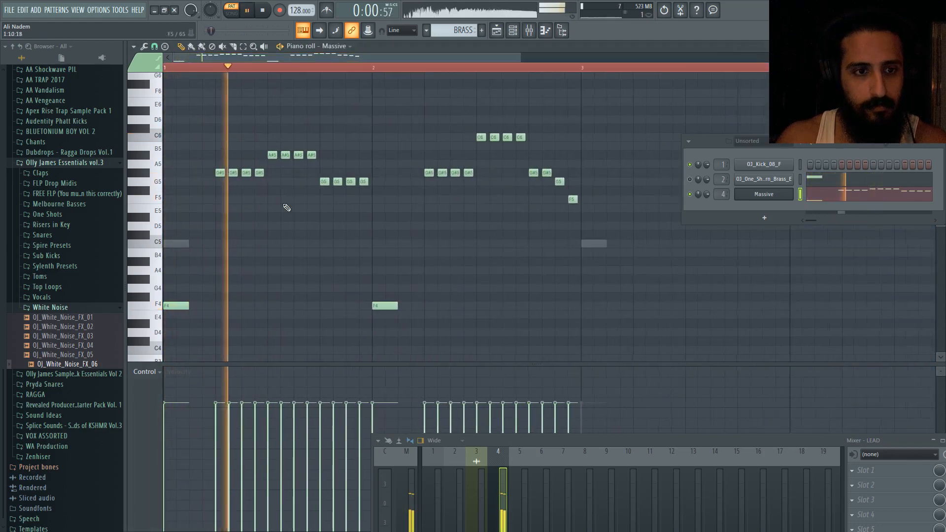
drag(218, 172, 259, 155)
right_click(246, 174)
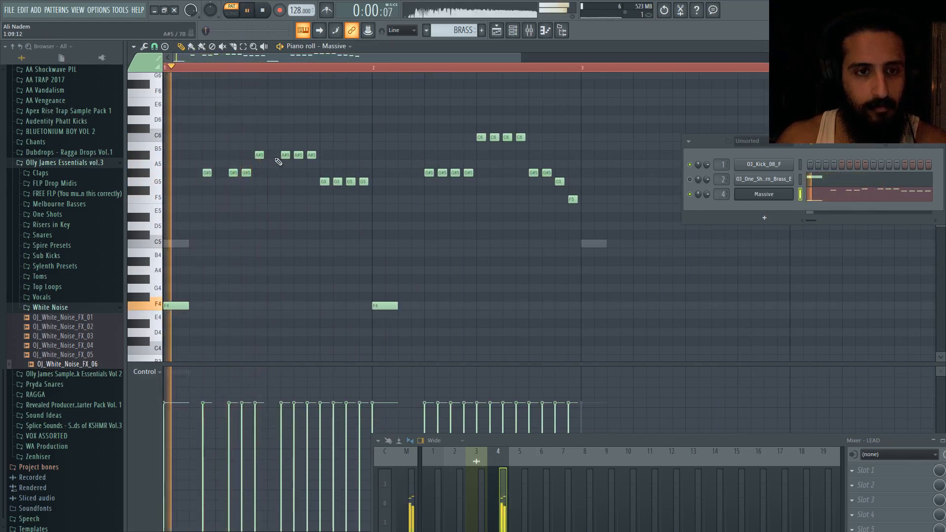
Step: Undo the A#5 move, delete the second and fourth A#5 notes, and keep only the first G5 at the end of bar 1
key(ctrl+z)
right_click(285, 157)
right_click(310, 157)
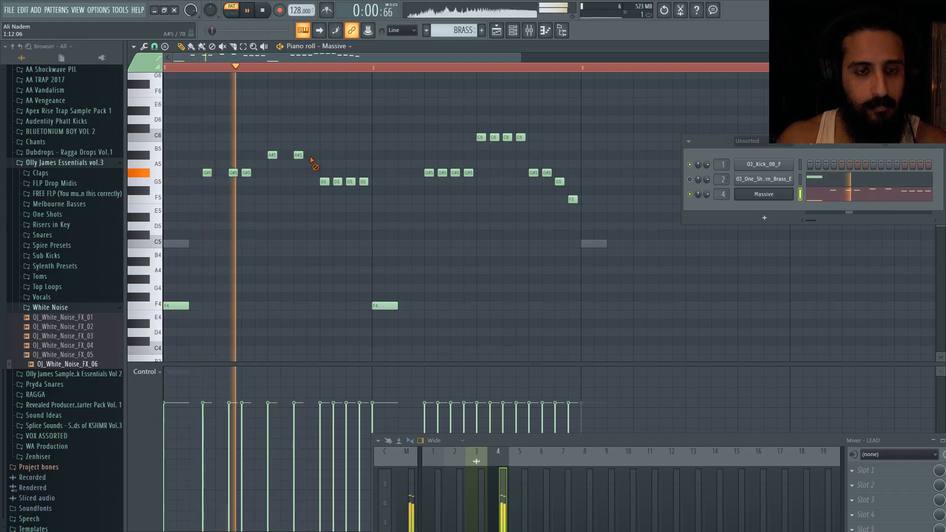
right_click(338, 182)
right_click(351, 183)
right_click(363, 183)
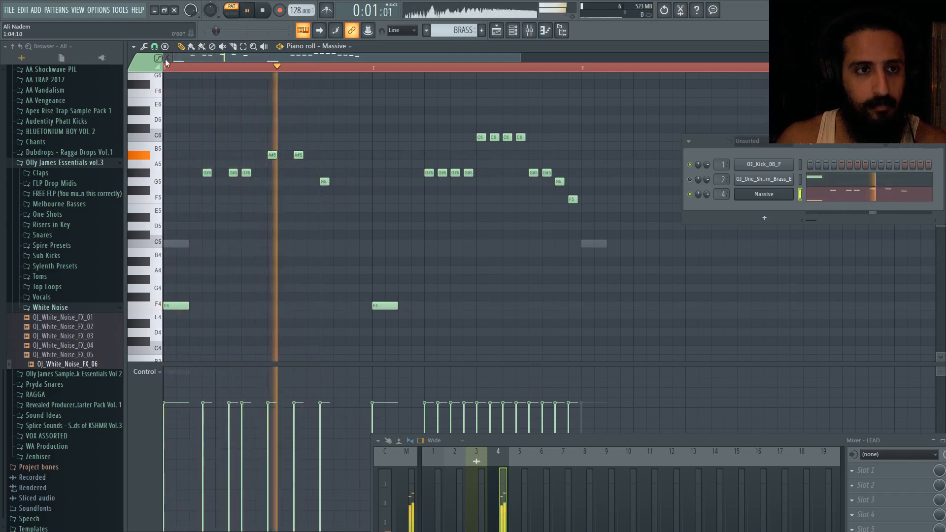
Step: Try two more short, evenly spaced G5 notes at the end of bar 1 and play the melody
click(155, 47)
click(167, 171)
click(341, 182)
click(360, 181)
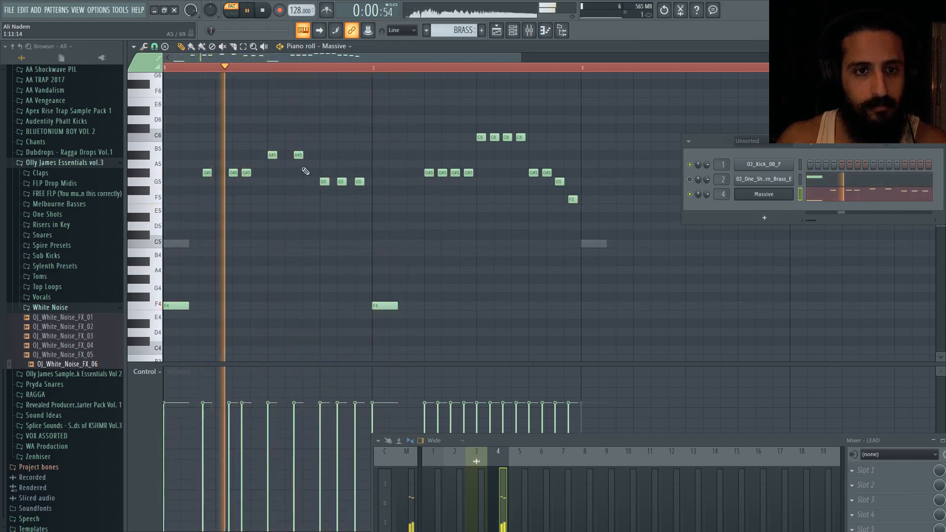
key(space)
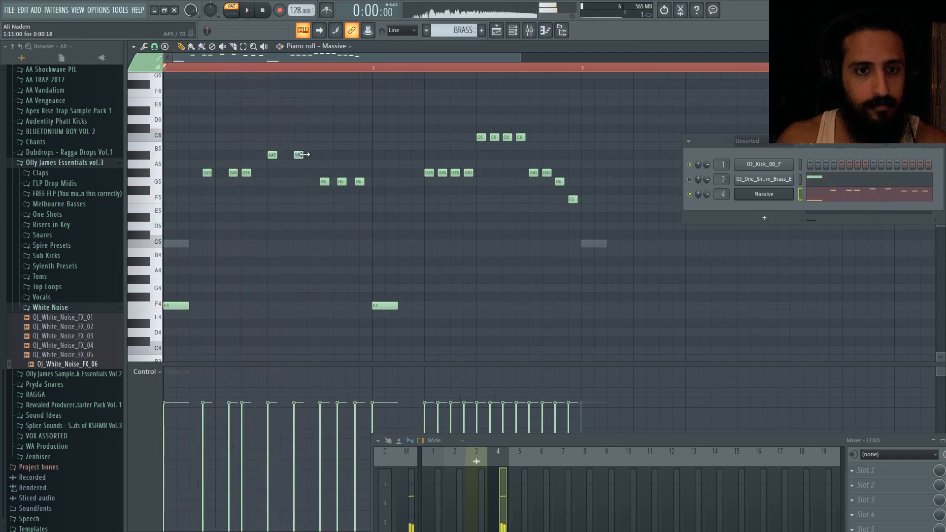
key(space)
Step: Lengthen the second A#5 note and replace the short G5 notes ending bar 1 with two longer G5 notes
drag(303, 155, 316, 155)
right_click(325, 182)
right_click(342, 182)
right_click(359, 182)
click(325, 182)
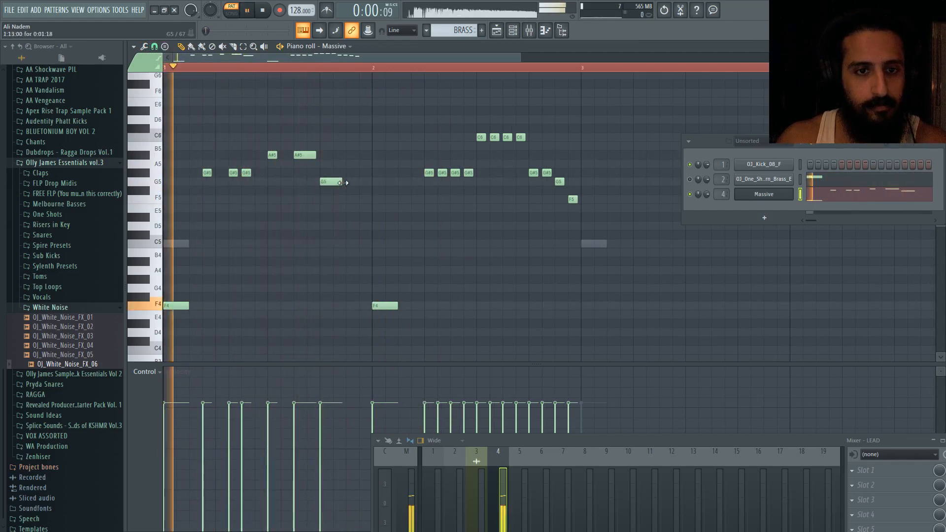
click(351, 182)
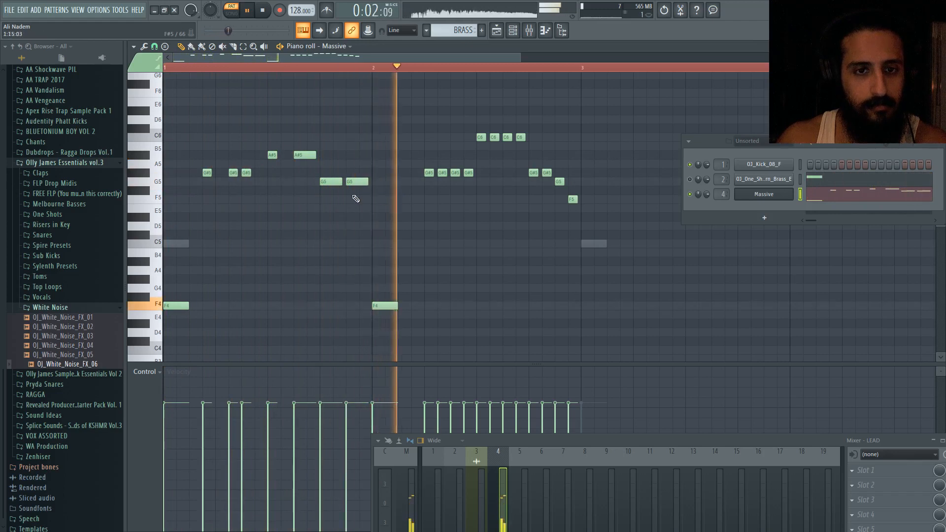
key(space)
key(space)
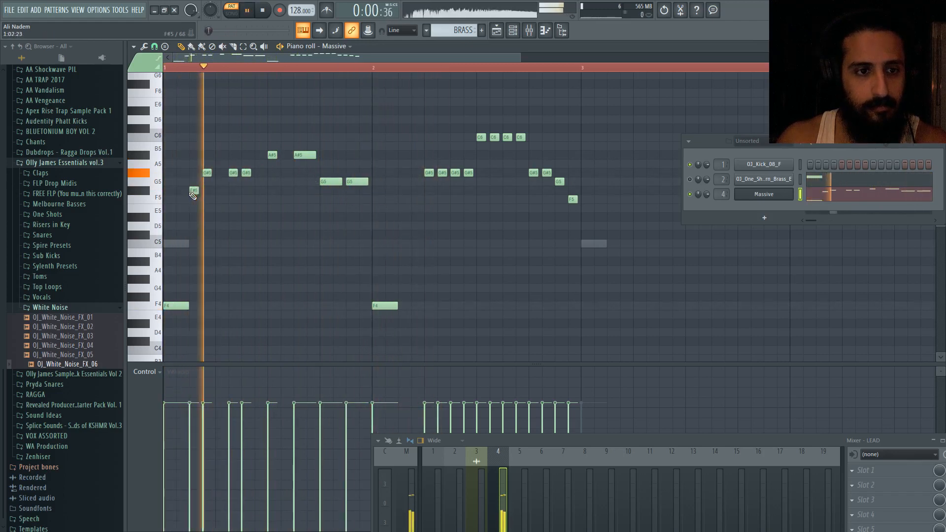
Step: Try a short F#5 lead-in before the first G#5, and a short G#5 and G5 at the end of bar 1
click(192, 207)
drag(193, 207, 338, 183)
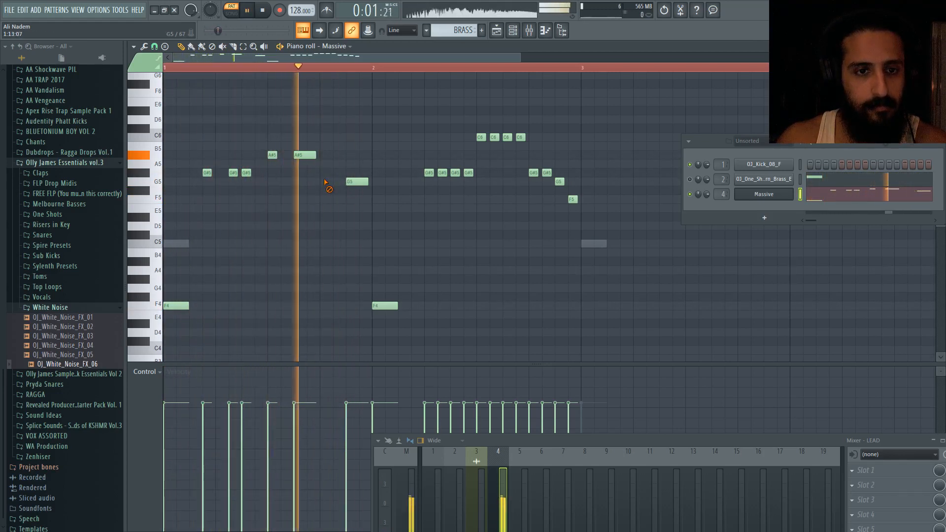
right_click(330, 184)
click(324, 172)
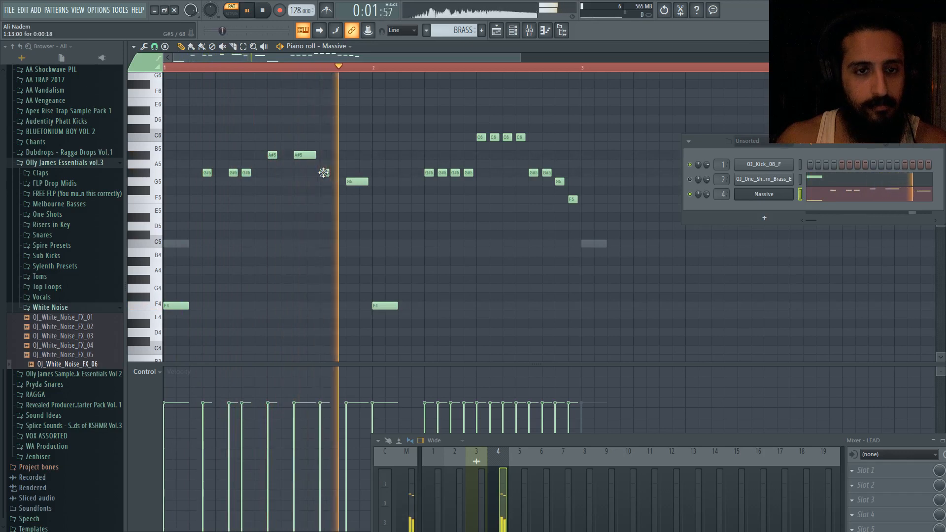
right_click(353, 183)
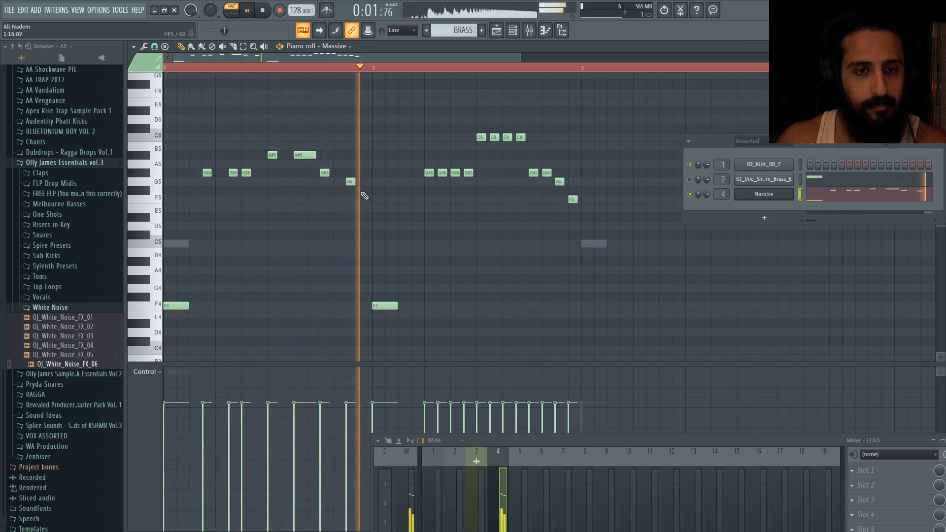
click(349, 181)
Step: Put two longer G5 notes back at the end of bar 1 in place of the short ones
mouse_move(330, 171)
mouse_down()
mouse_move(342, 172)
mouse_move(330, 182)
mouse_up()
right_click(351, 182)
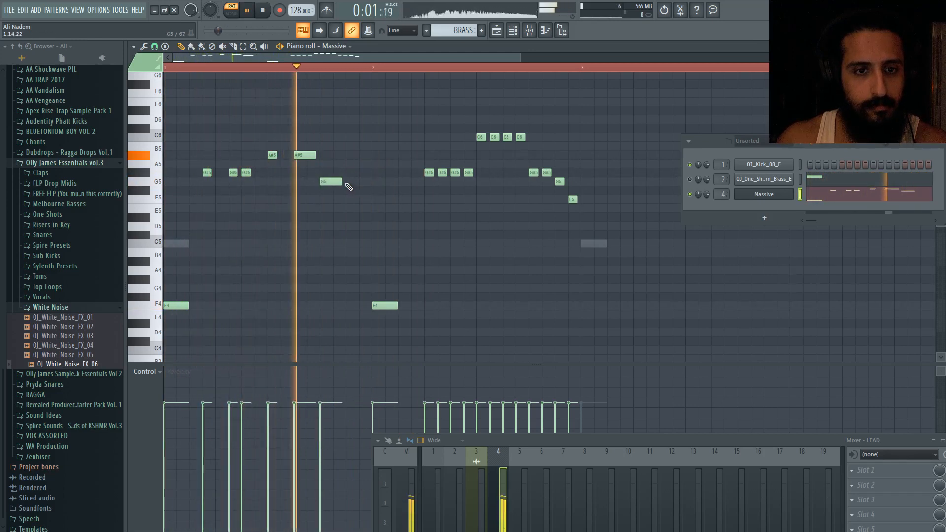
click(351, 182)
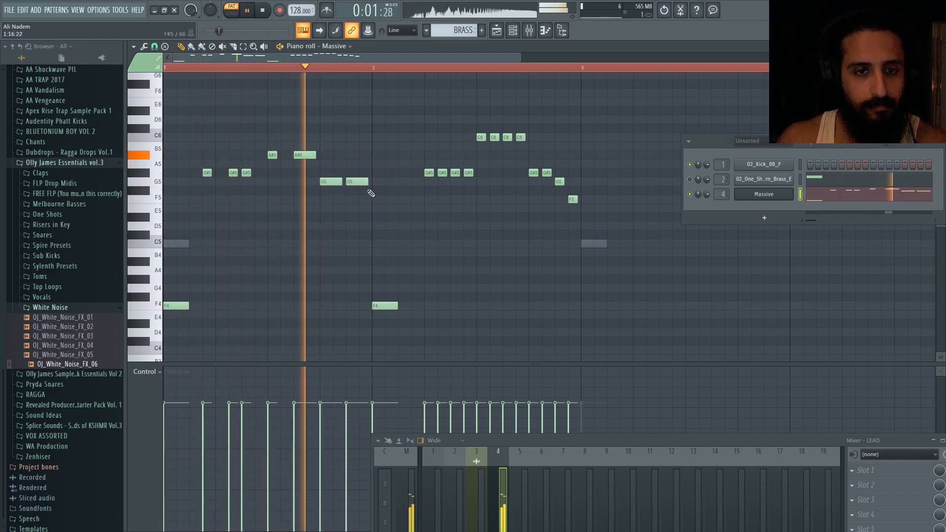
Step: Rework the first G#5 run of bar 2 into bar 1's rhythm: first note one step earlier, then a gap and two short notes
drag(428, 173, 415, 173)
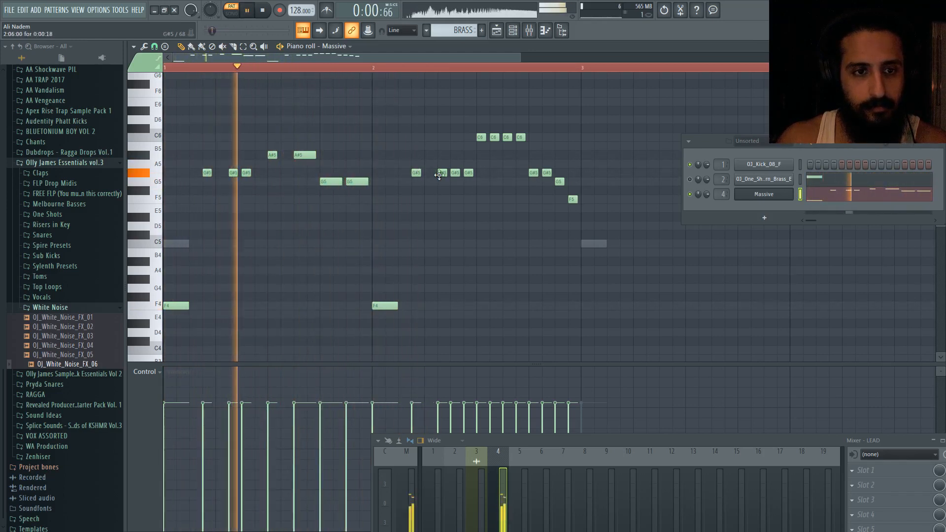
right_click(442, 173)
right_click(455, 173)
right_click(468, 173)
click(441, 173)
click(455, 173)
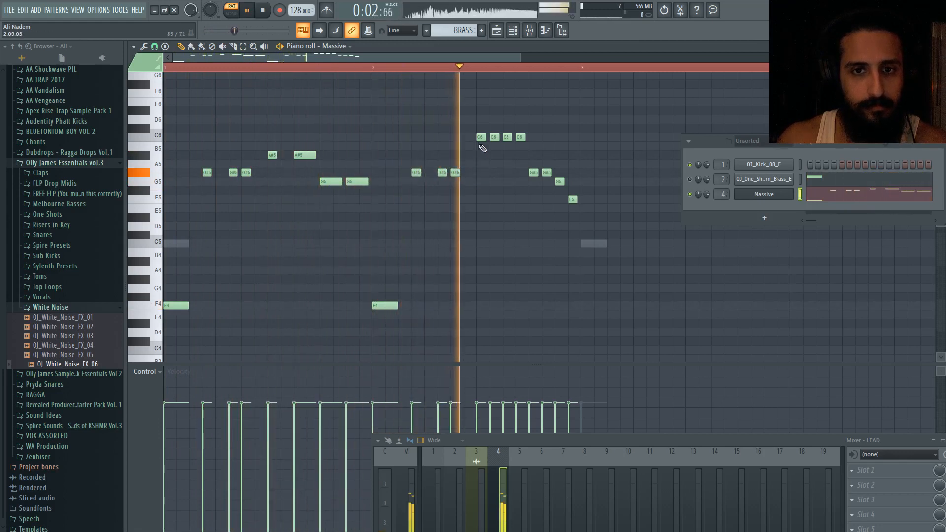
Step: Replace bar 2's four C6 notes with one short and one longer C6, and end the bar on a longer G#5 and G5
key(space)
right_click(480, 137)
right_click(494, 137)
right_click(507, 137)
right_click(520, 137)
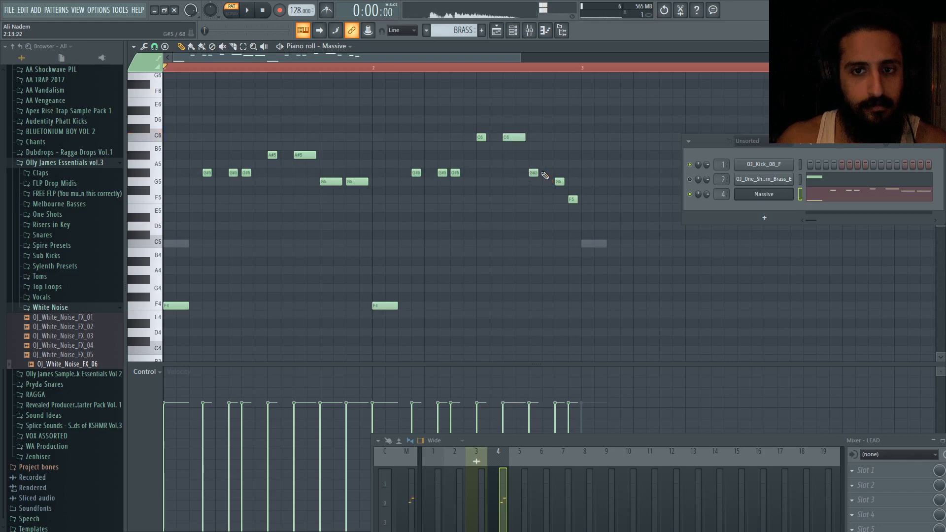
right_click(571, 199)
Step: Duplicate the whole two-bar lead melody into bars 3 and 4
key(space)
scroll(409, 266, down, 2)
key(ctrl+a)
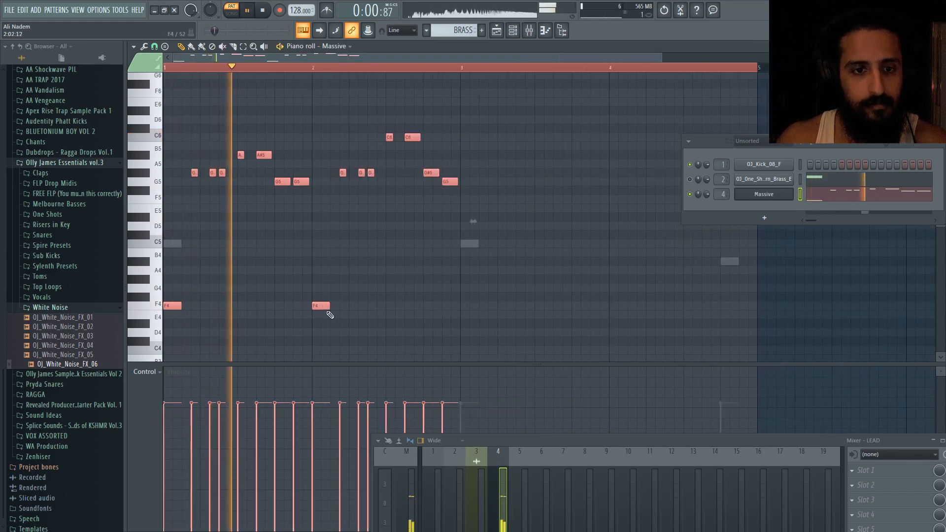
drag(318, 305, 615, 302)
scroll(414, 278, down, 2)
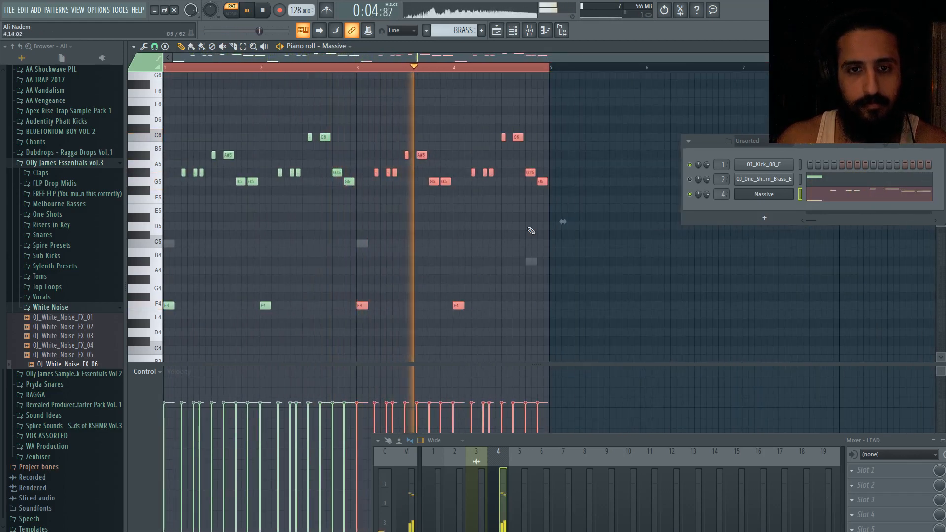
Step: Try a C#6 followed by an F6 in place of the final G#5 and G5 of bar 4
scroll(544, 221, up, 2)
ctrl+click(465, 189)
scroll(601, 205, up, 2)
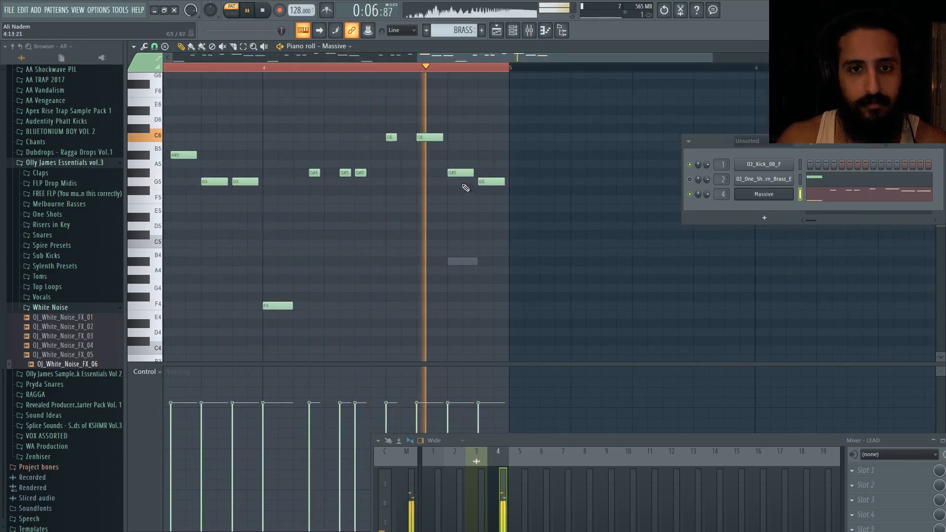
key(space)
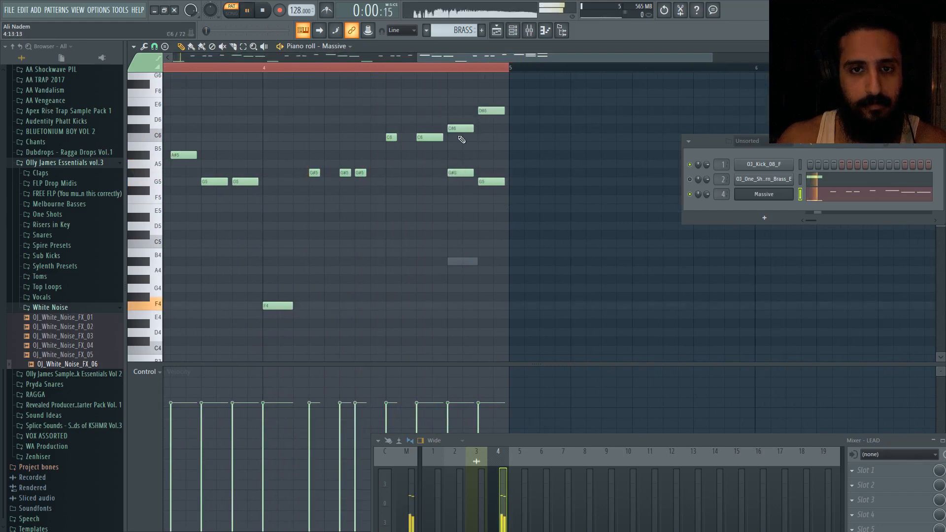
drag(488, 111, 488, 94)
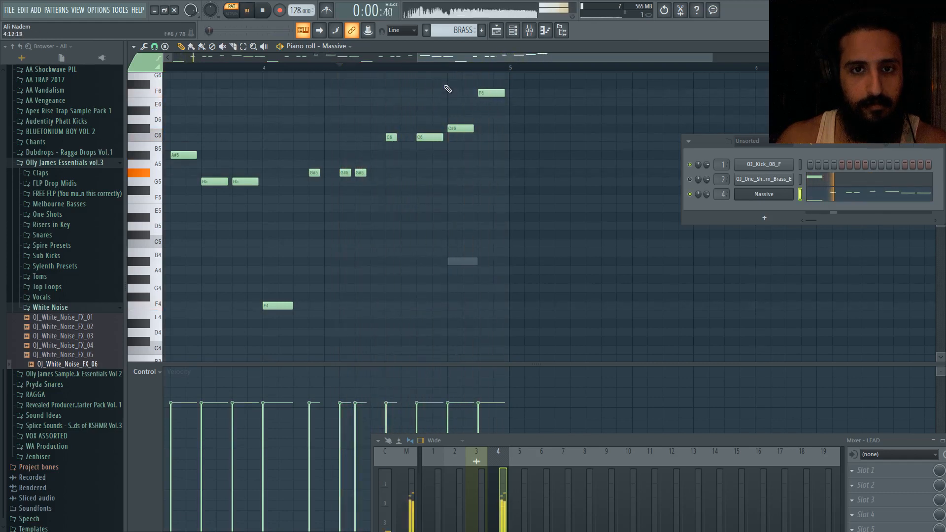
scroll(458, 102, up, 1)
Step: Try ending bar 4 with the F6 moved earlier and followed by a B5
key(space)
drag(497, 119, 467, 119)
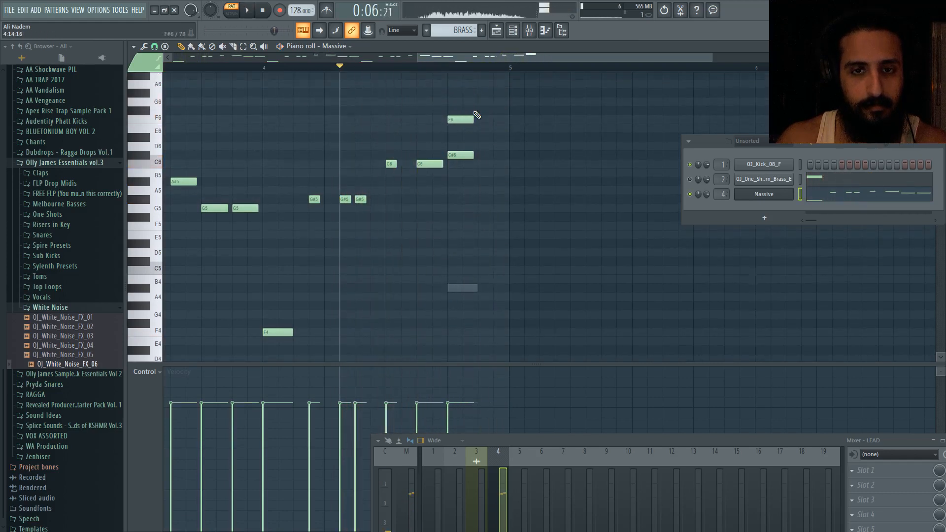
key(space)
drag(482, 155, 493, 172)
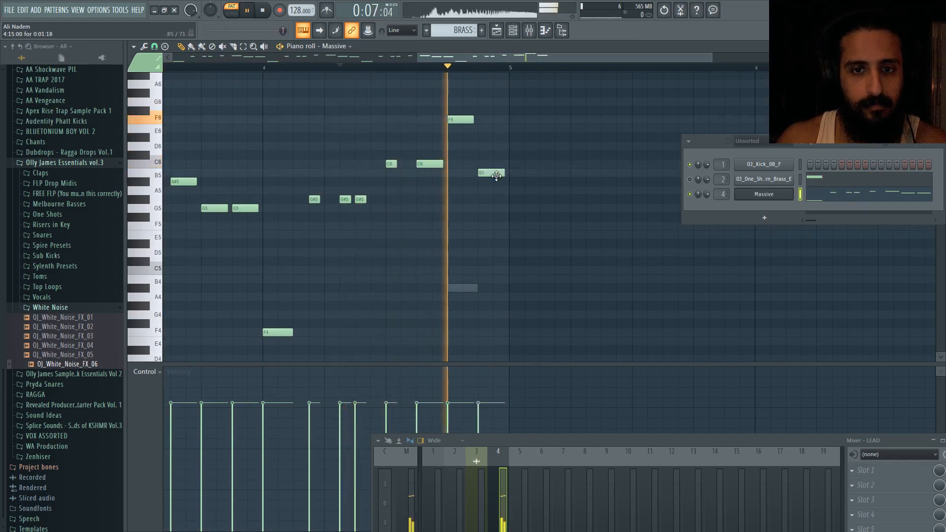
Step: Delete the F6 and B5 and try four short alternating G#5 and G5 notes at the end of bar 4
right_click(463, 120)
right_click(491, 173)
key(space)
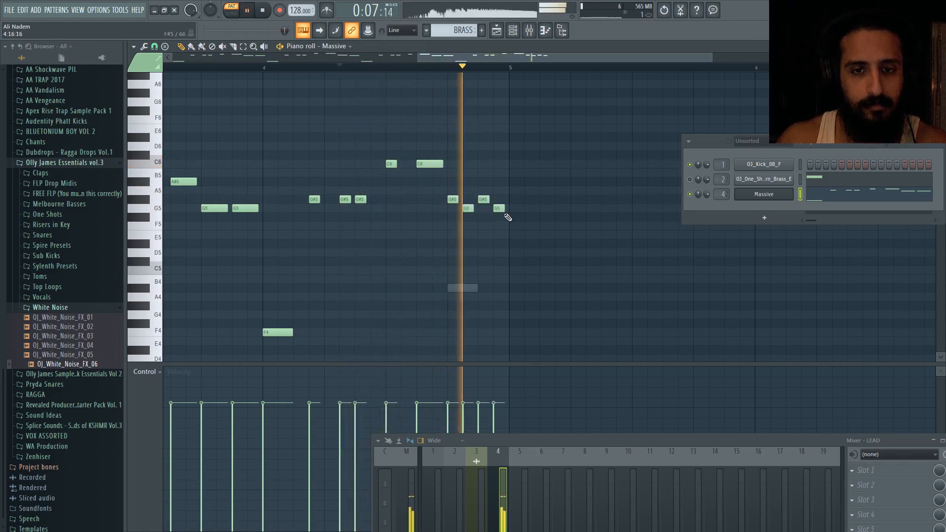
scroll(483, 196, down, 3)
scroll(542, 216, up, 3)
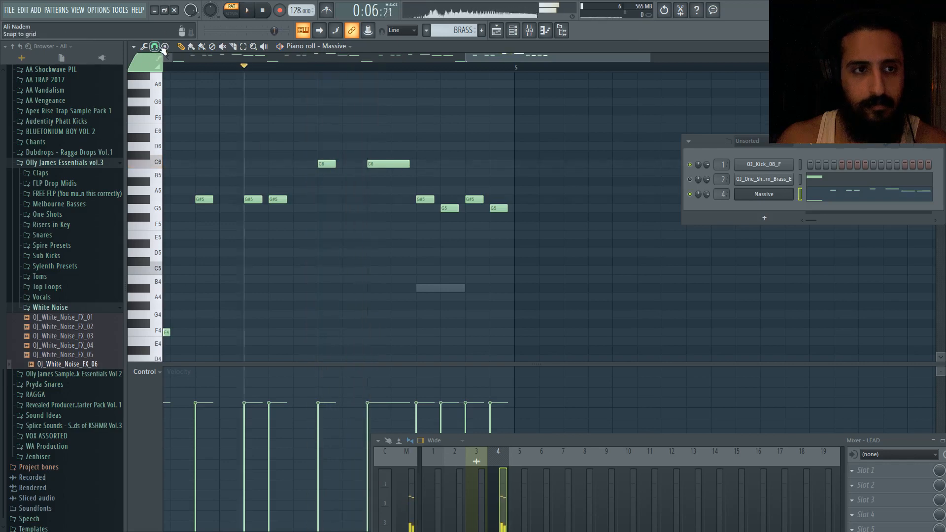
key(space)
key(space)
Step: Replace the short G#5 and G5 notes ending bar 4 with three short C6 notes and play the ending
click(418, 164)
right_click(425, 199)
right_click(473, 200)
key(space)
key(space)
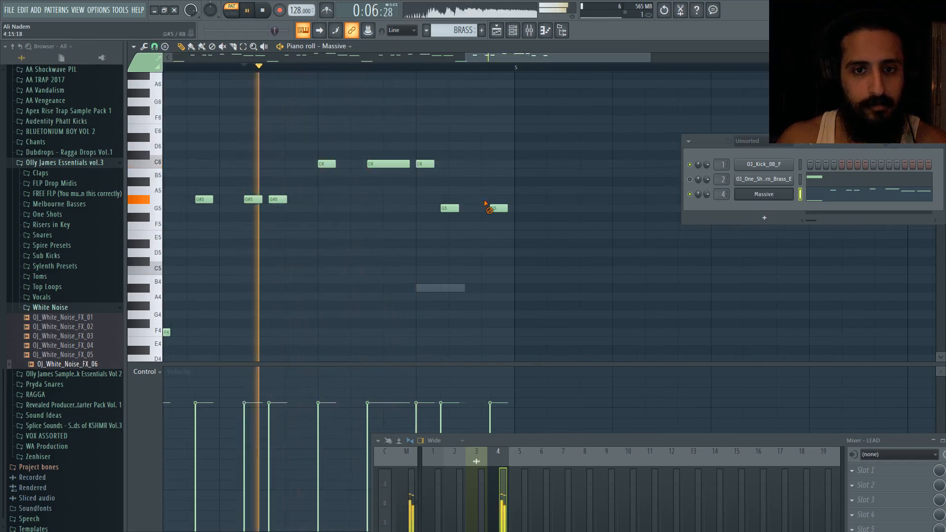
right_click(449, 208)
right_click(495, 208)
key(space)
key(space)
scroll(424, 170, down, 3)
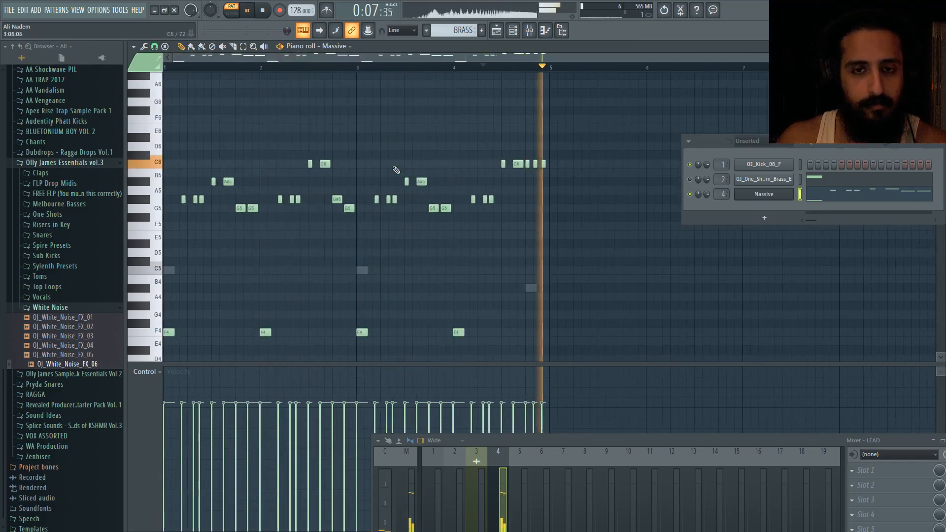
Step: Set Massive's FX2 reverb dry/wet to about 18 and load Kickstart in the last effect slot of the LEAD mixer track
click(504, 28)
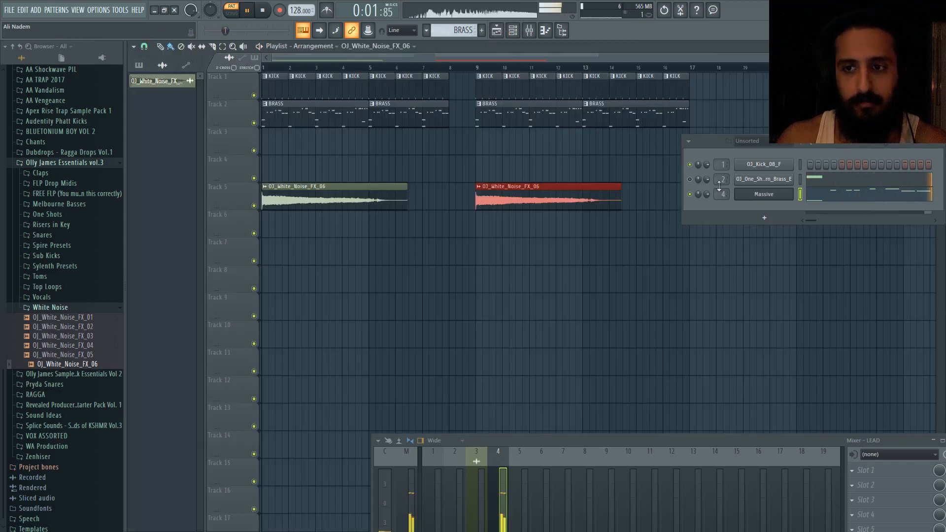
click(749, 195)
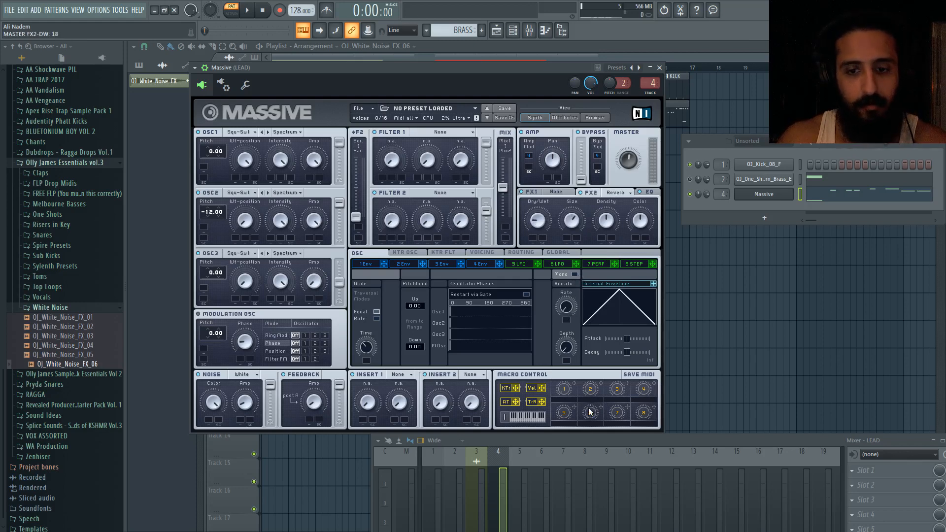
drag(601, 441, 501, 294)
click(755, 457)
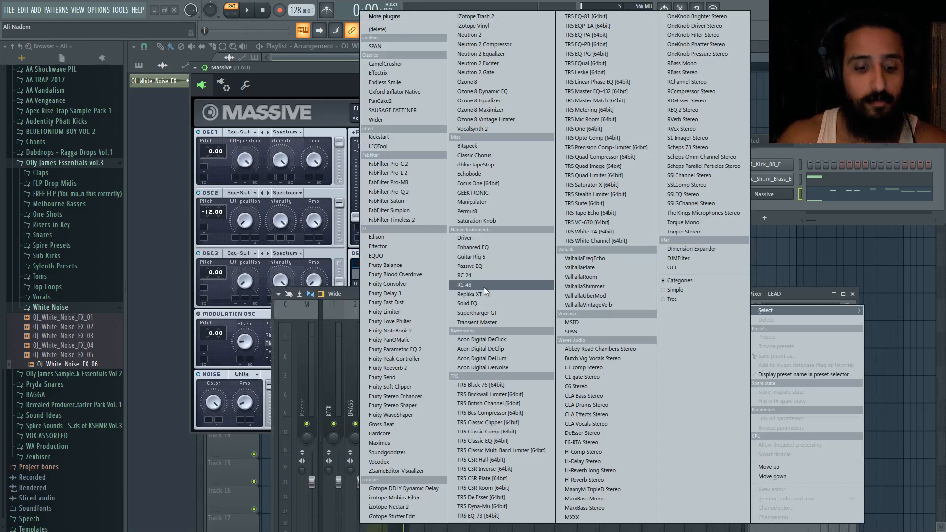
key(Escape)
click(468, 130)
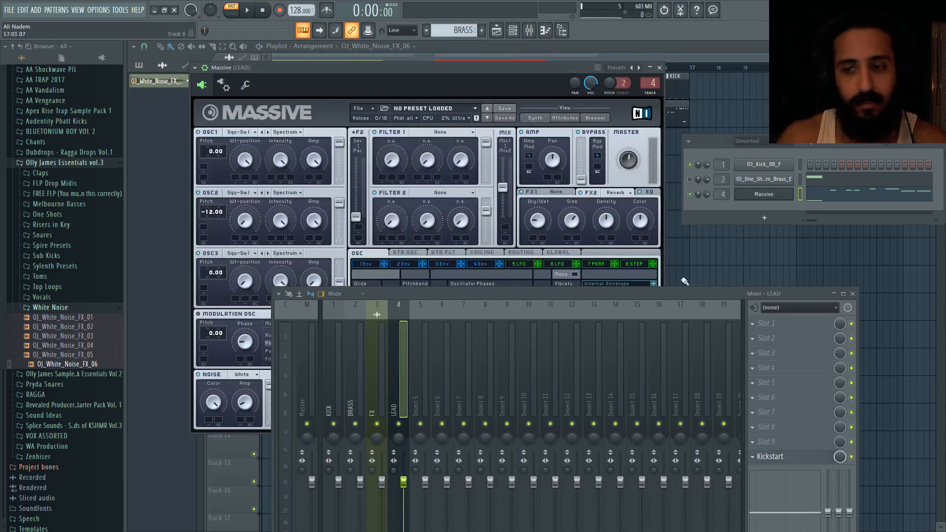
Step: Load FabFilter Pro-Q 2 in the LEAD track's first slot and add an 18 dB/oct low cut at about 47 Hz
click(756, 326)
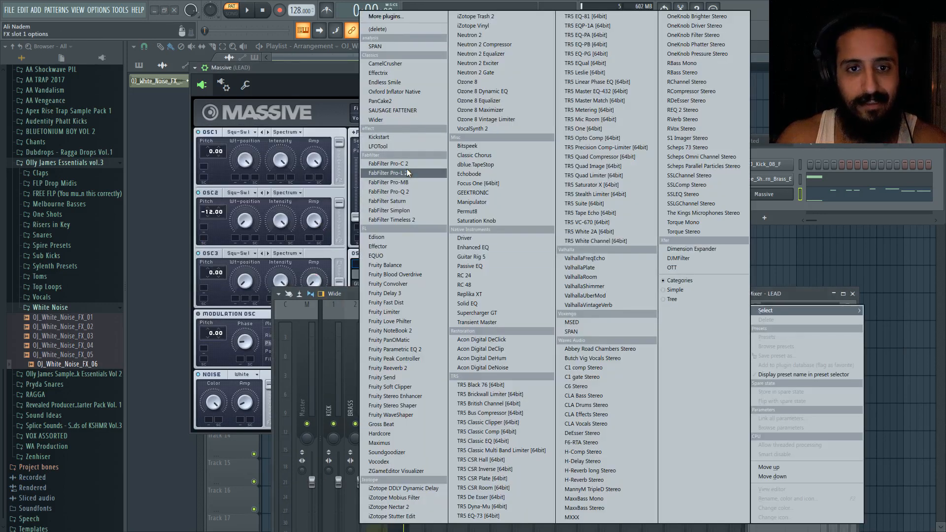
click(396, 191)
drag(392, 294, 437, 348)
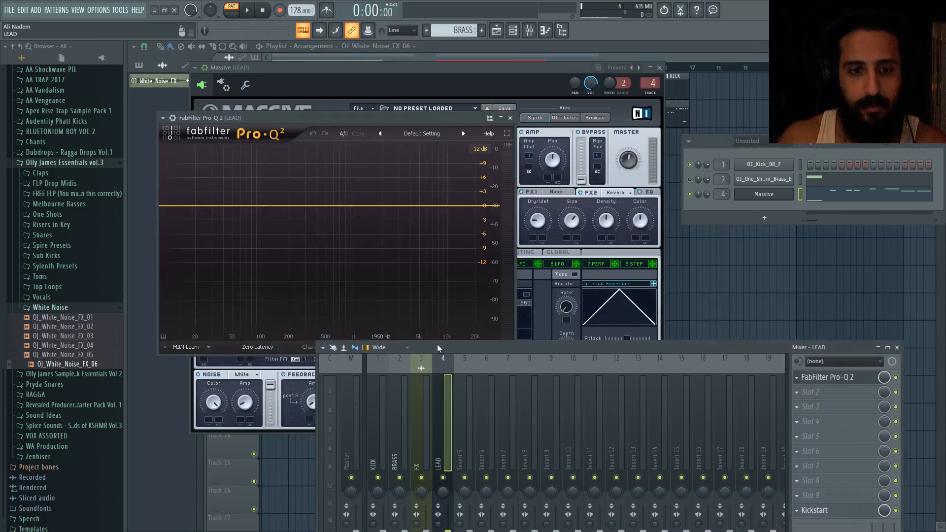
drag(250, 207, 229, 217)
scroll(200, 299, down, 2)
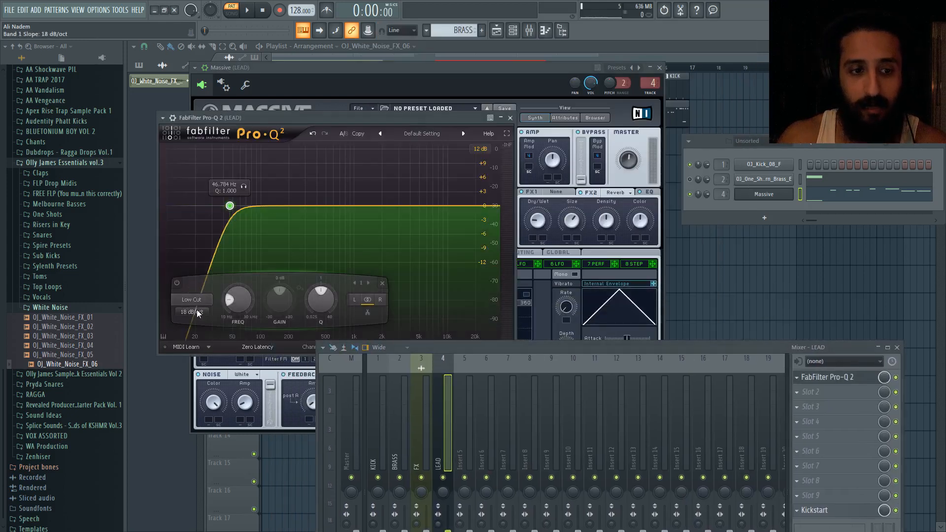
Step: Steepen the LEAD track's Pro-Q 2 low cut to 24 dB/oct and set its frequency to 120 Hz during playback
drag(241, 283, 247, 267)
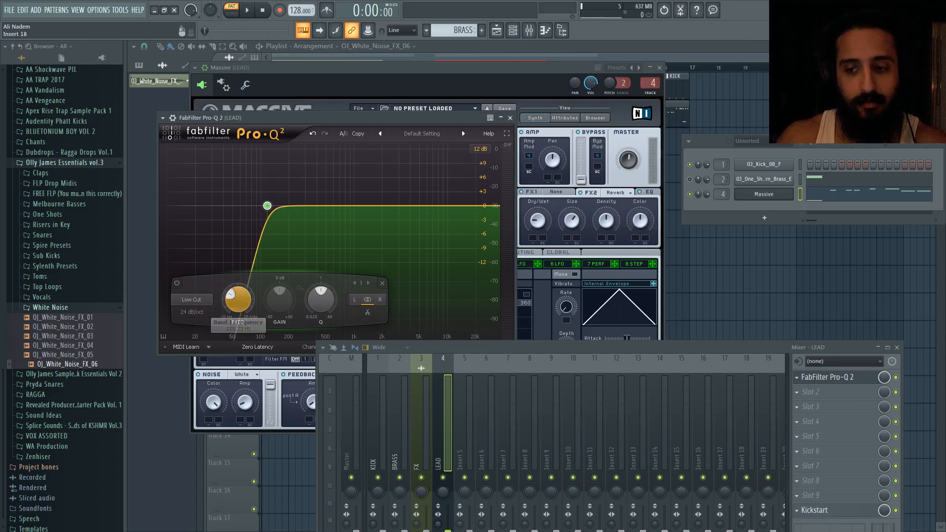
click(824, 513)
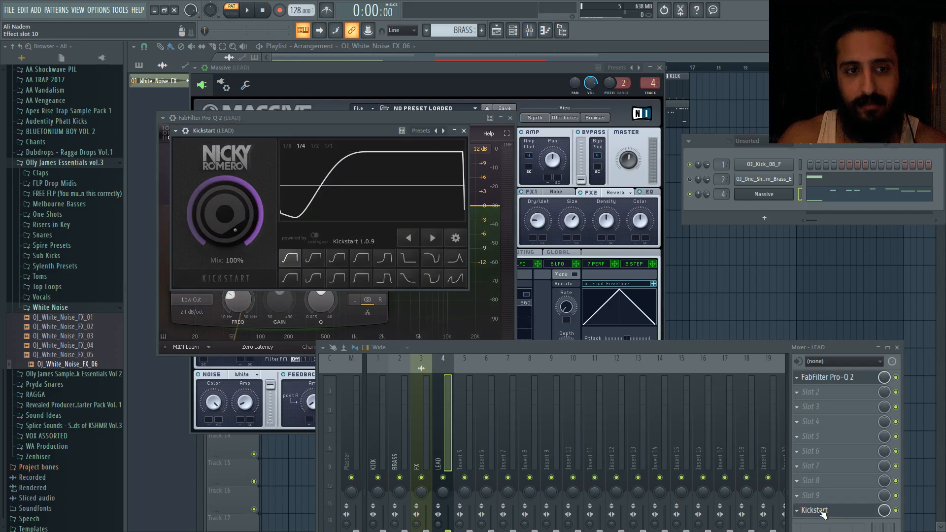
click(821, 513)
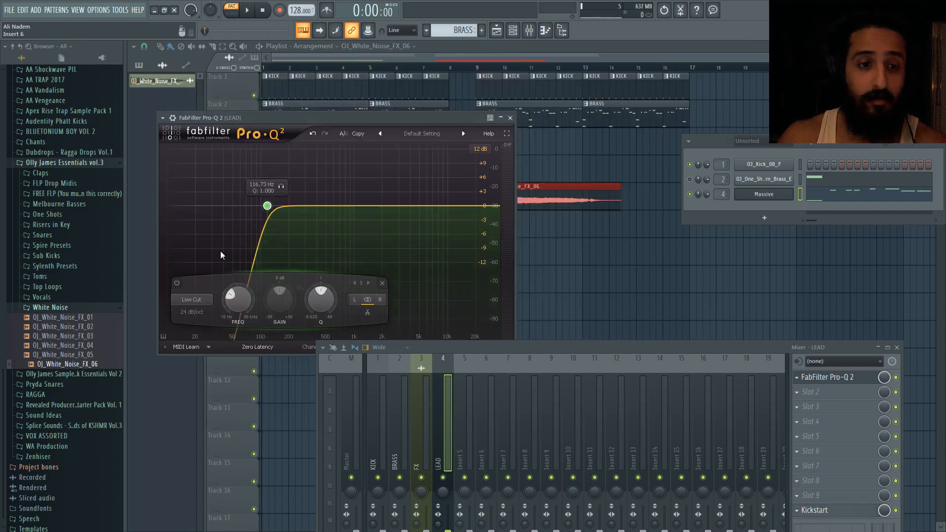
drag(237, 299, 237, 304)
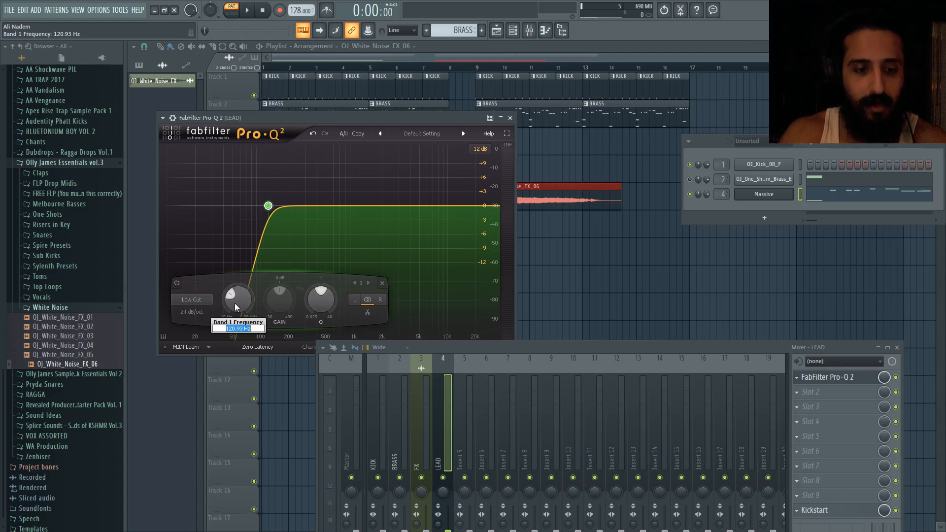
key(space)
mouse_move(235, 303)
mouse_down()
mouse_move(229, 365)
mouse_move(241, 307)
mouse_up()
double_click(241, 307)
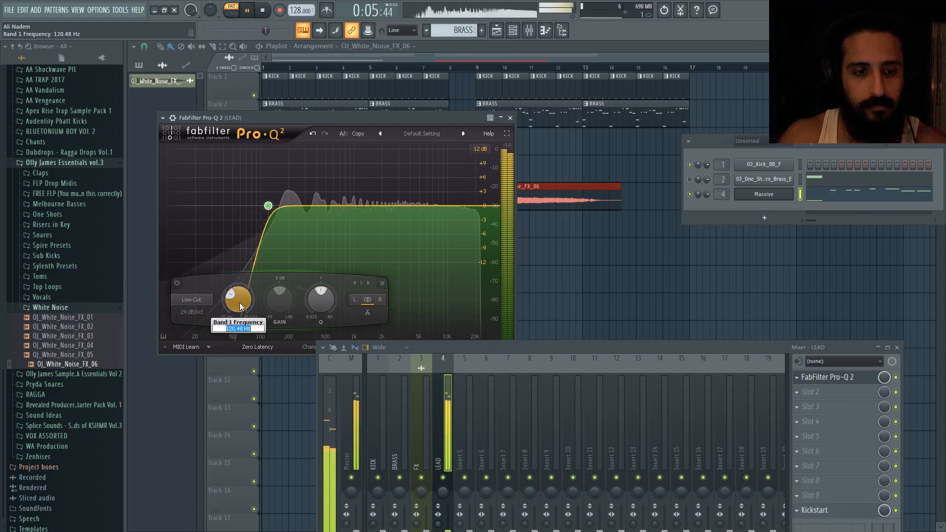
text(120)
key(Return)
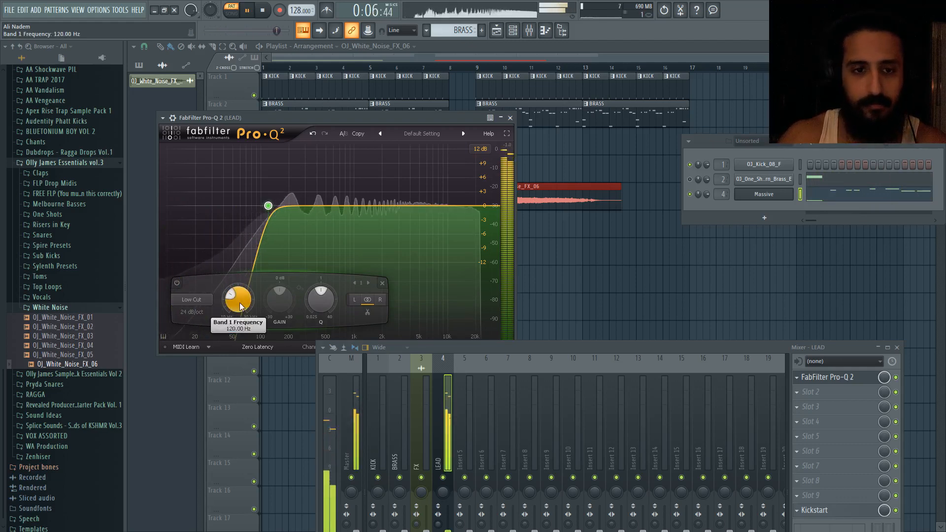
Step: Move the Massive lead notes out of the BRASS pattern into a new pattern named LEAD
click(812, 199)
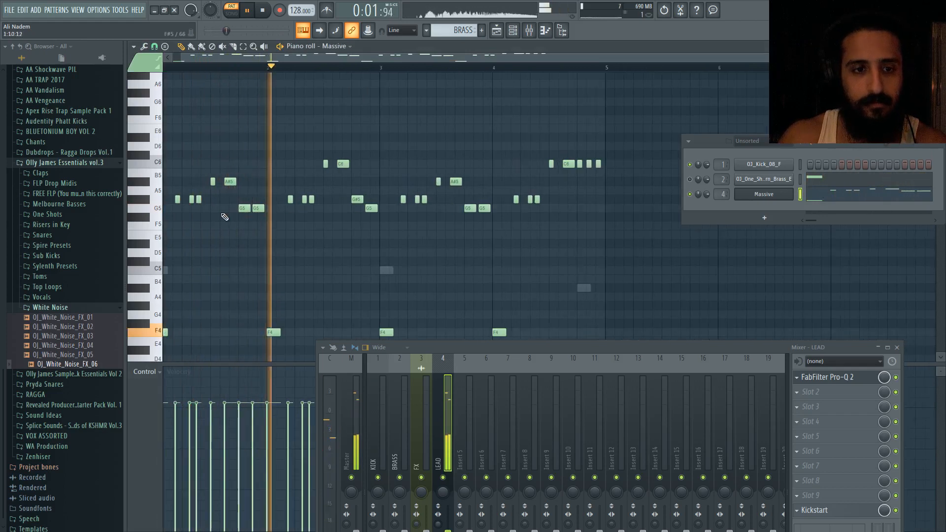
scroll(224, 217, up, 1)
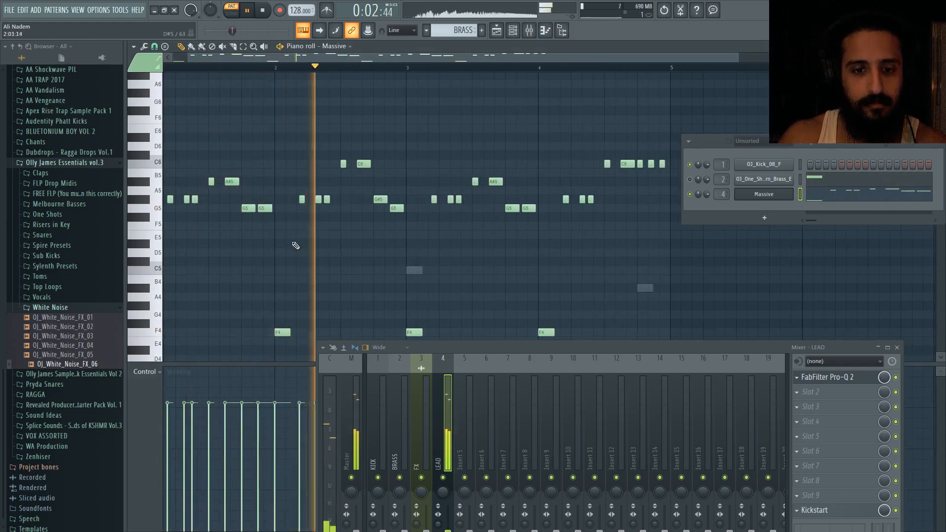
click(498, 31)
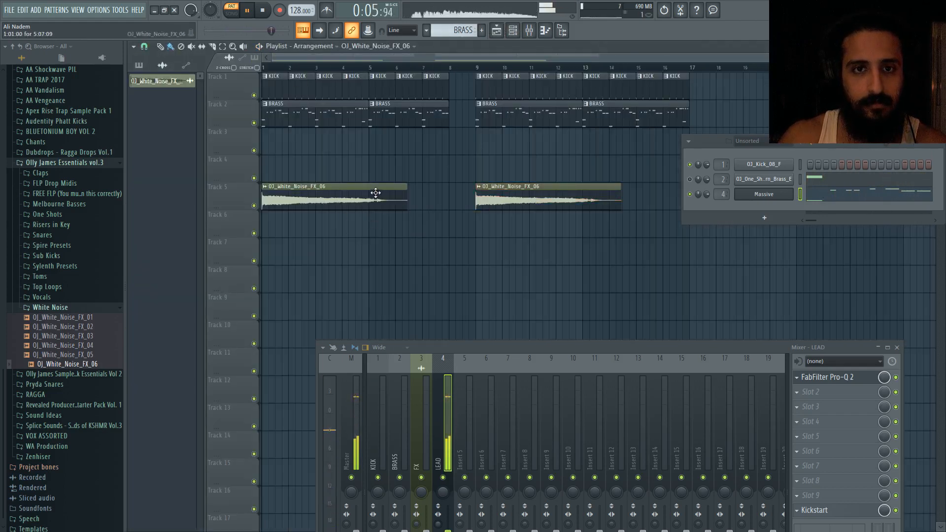
key(space)
right_click(766, 195)
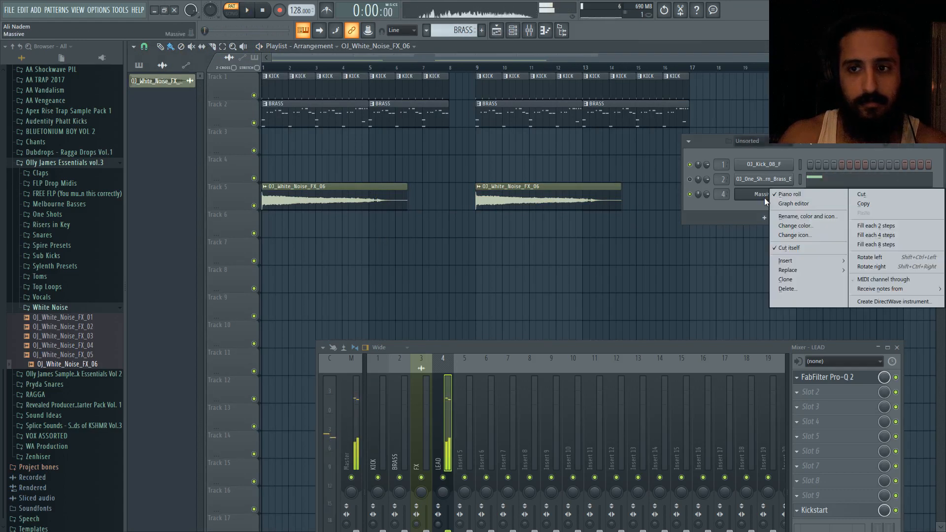
click(863, 195)
click(481, 30)
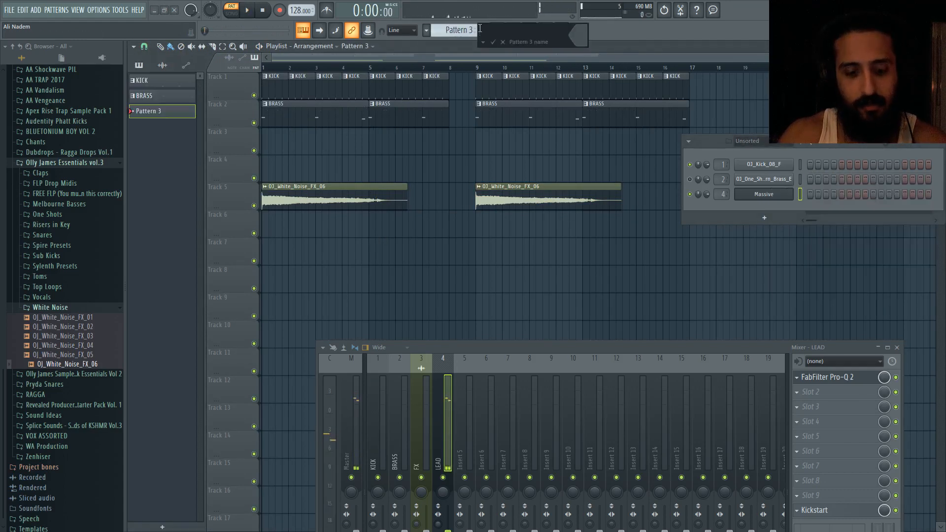
right_click(759, 202)
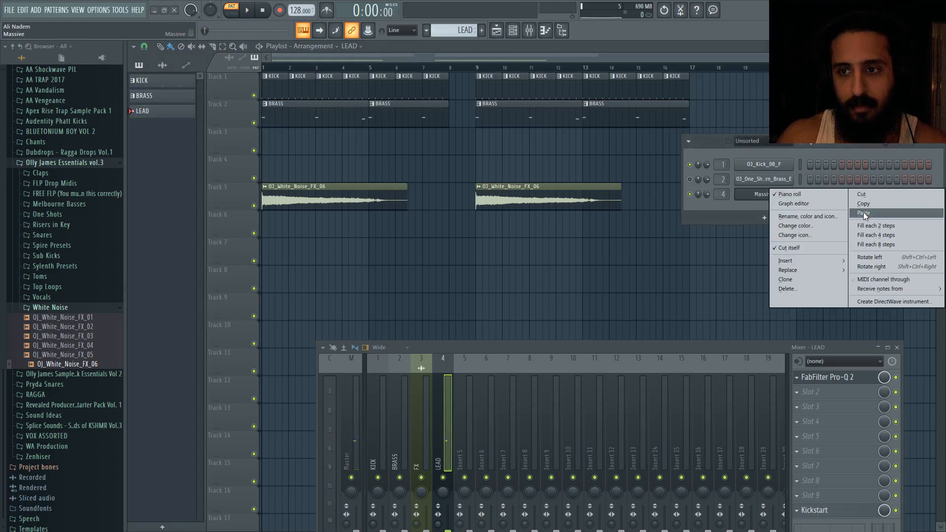
click(864, 214)
Step: Place LEAD clips on Track 3 under both BRASS sections and play the arrangement from the start
click(322, 146)
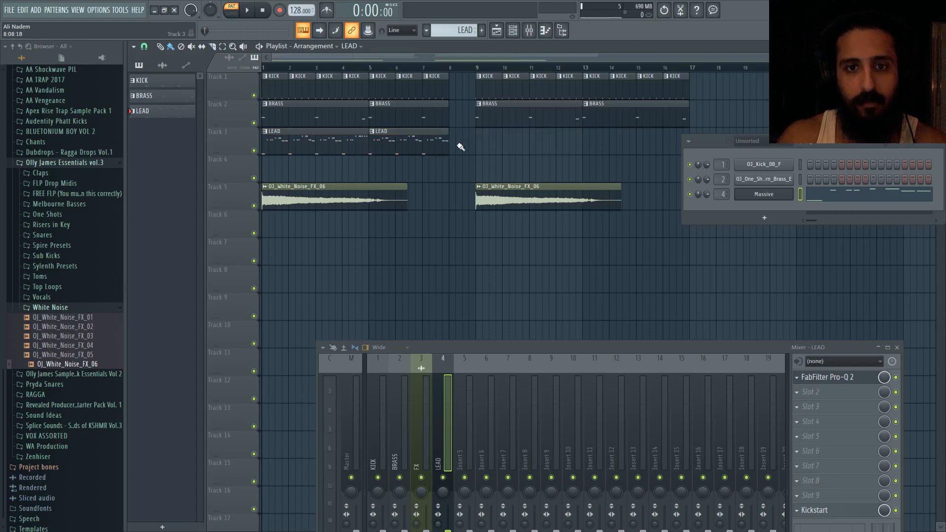
right_click(265, 68)
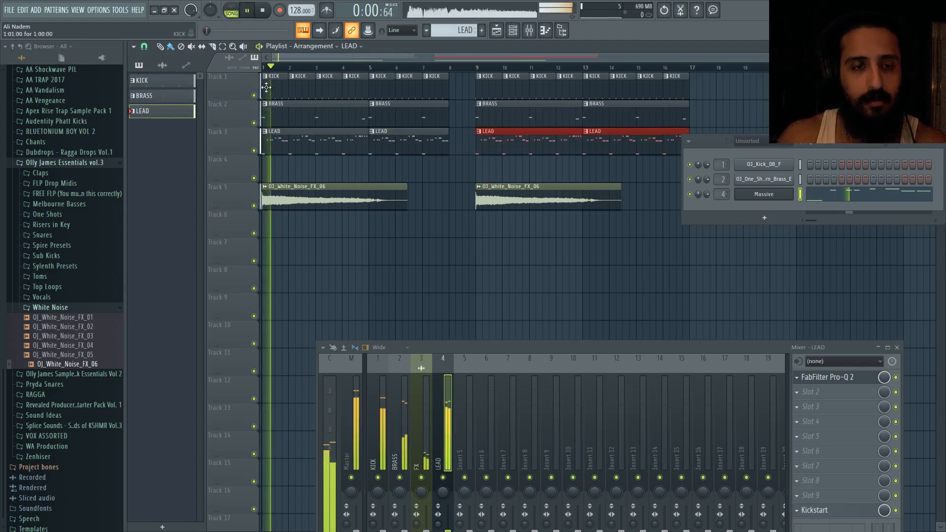
Step: Set Massive's master volume to about 56 and the decay level of envelope 4 to 100
click(758, 195)
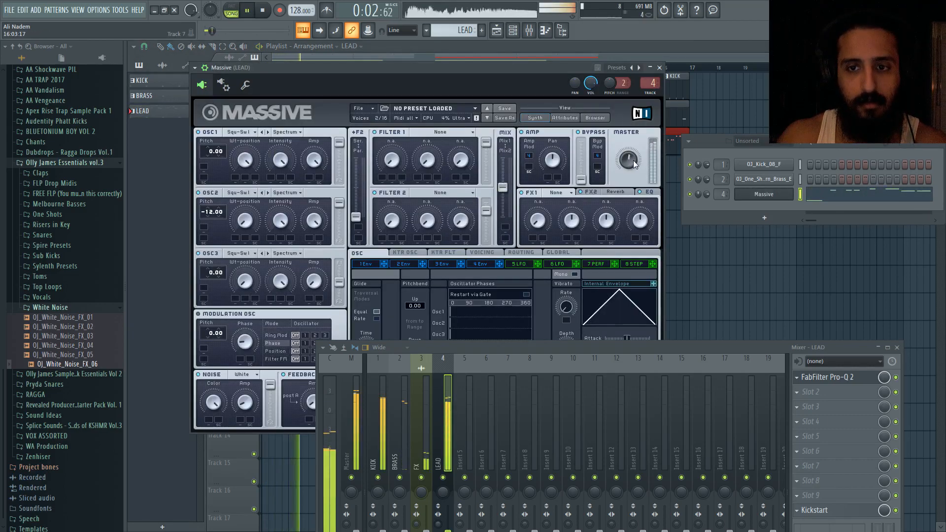
drag(527, 349, 537, 426)
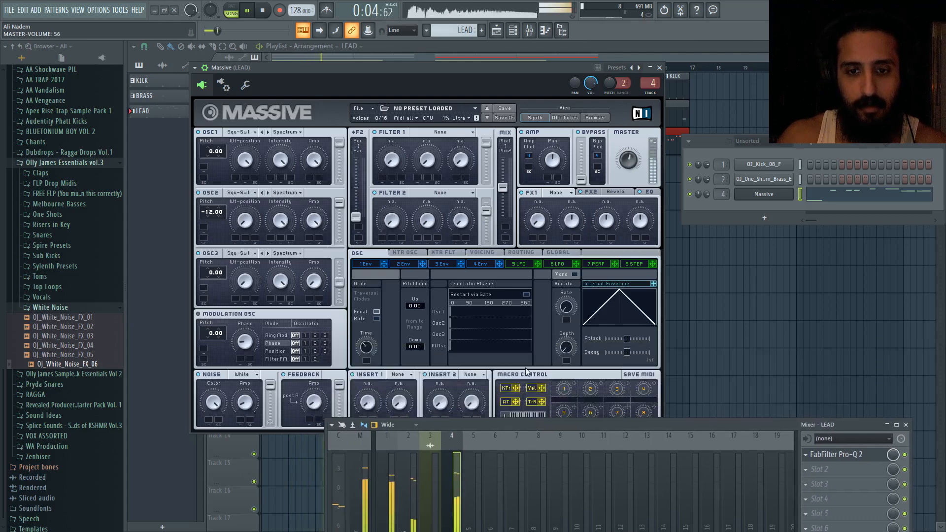
click(490, 264)
drag(490, 339, 490, 261)
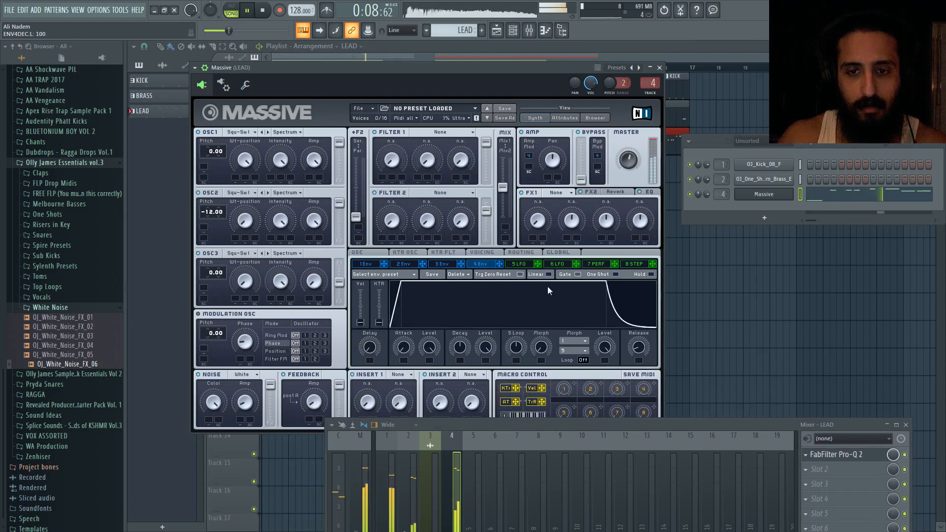
Step: Delete the first short G#5 of bar 1 in the LEAD piano roll and lengthen the F4 before it
click(819, 198)
key(space)
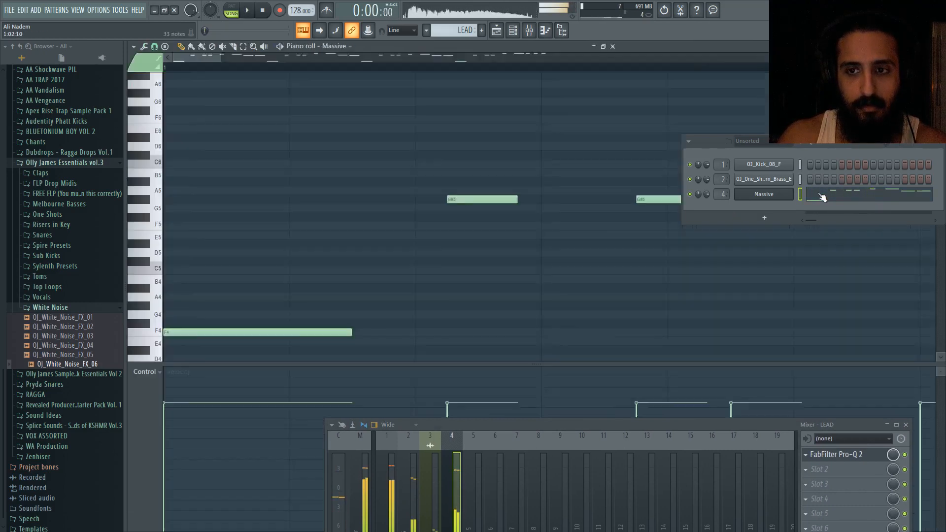
key(space)
right_click(192, 200)
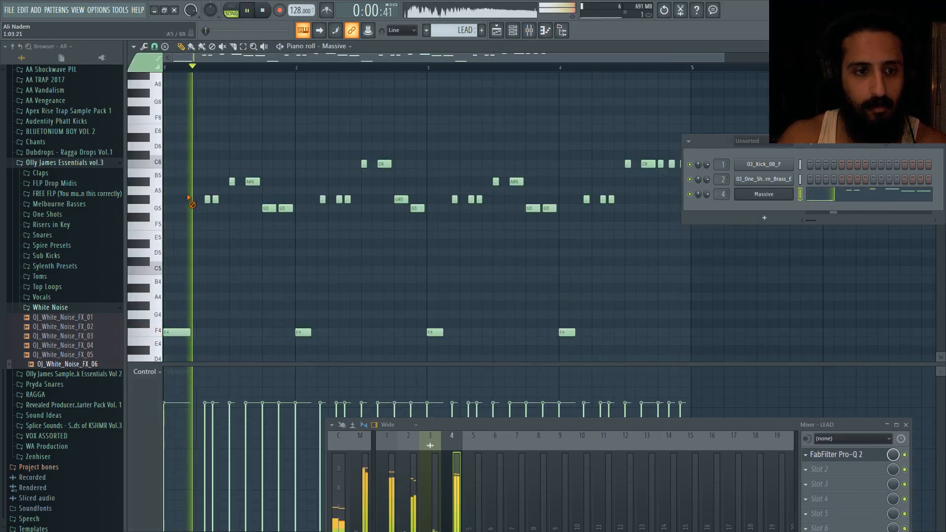
Step: Lengthen the F4 notes starting bars 1 to 4 to one beat each and replay the arrangement
key(space)
key(space)
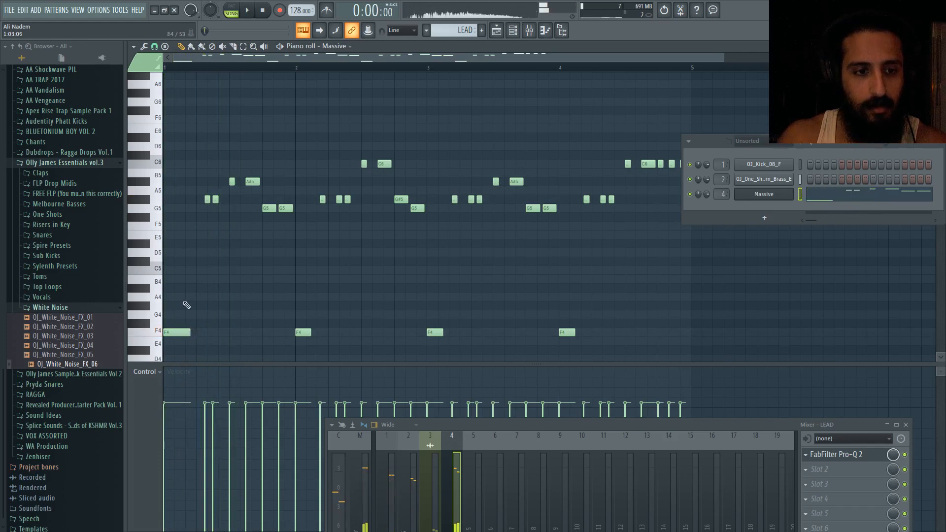
drag(197, 69, 173, 69)
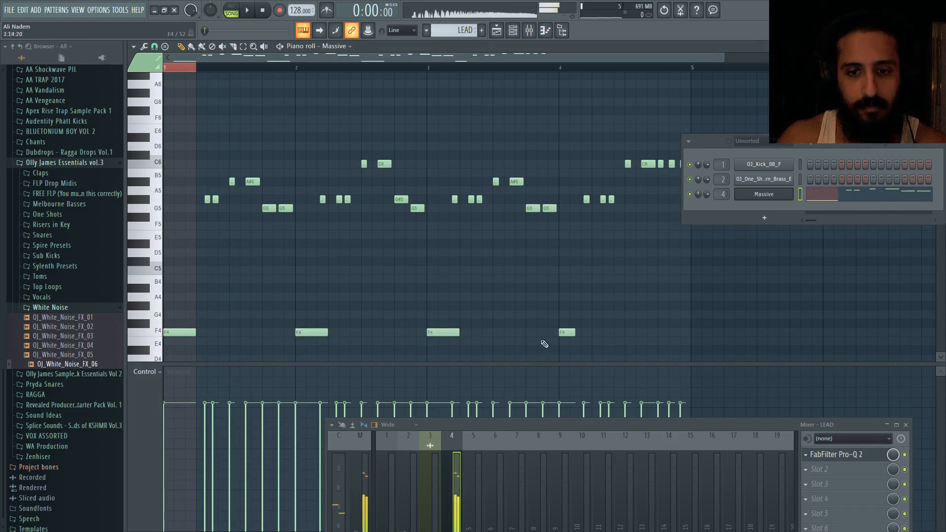
key(space)
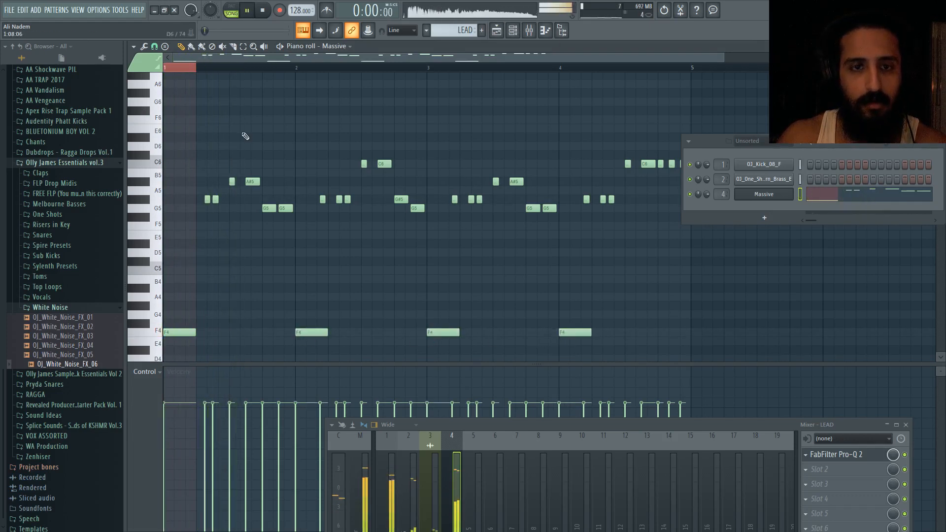
Step: Adjust the piano roll's snap setting and shift bar 1's pair of short G#5 notes slightly later
scroll(215, 198, up, 2)
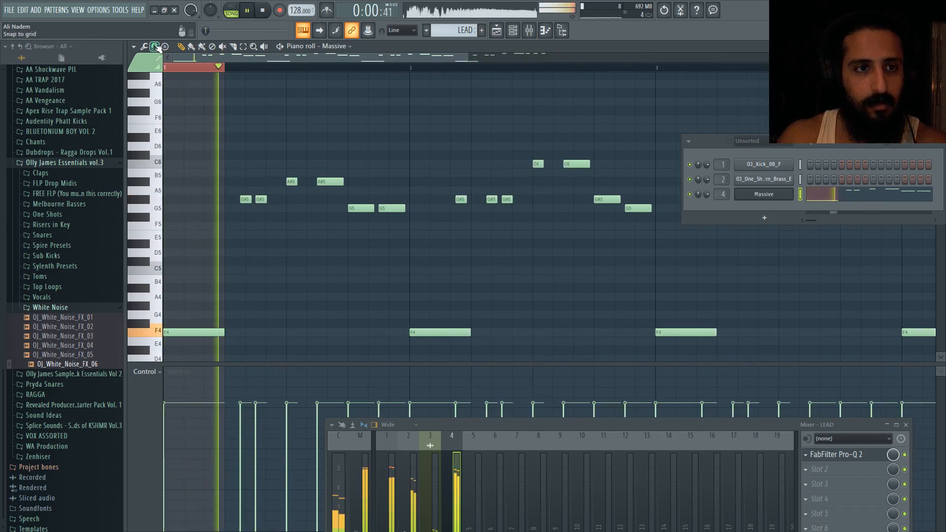
key(space)
click(154, 47)
click(159, 59)
key(space)
drag(246, 199, 277, 200)
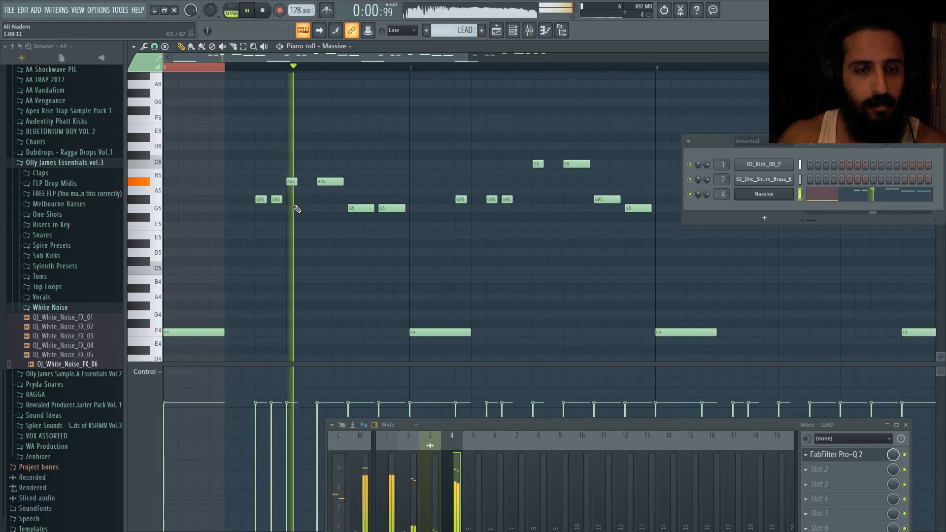
Step: Lengthen the first A#5 of bar 1 until it meets the second A#5
scroll(309, 222, down, 2)
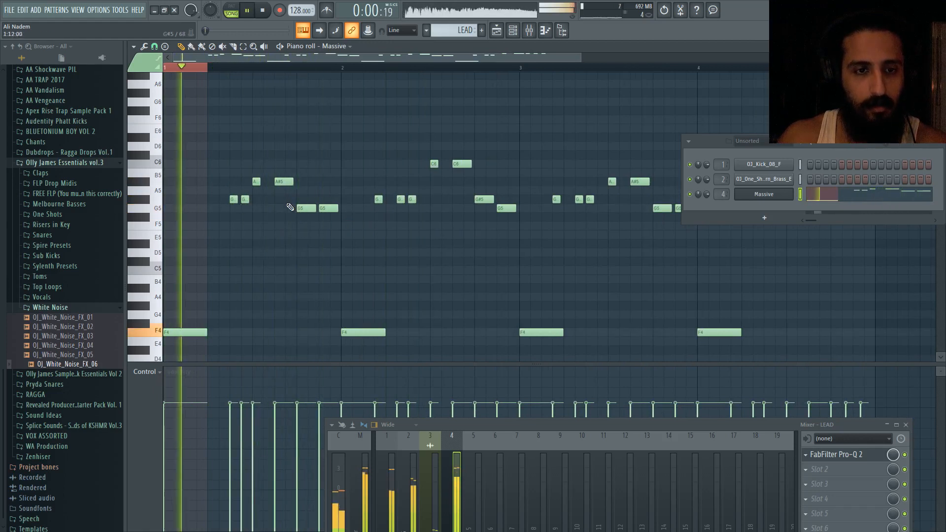
drag(261, 182, 271, 182)
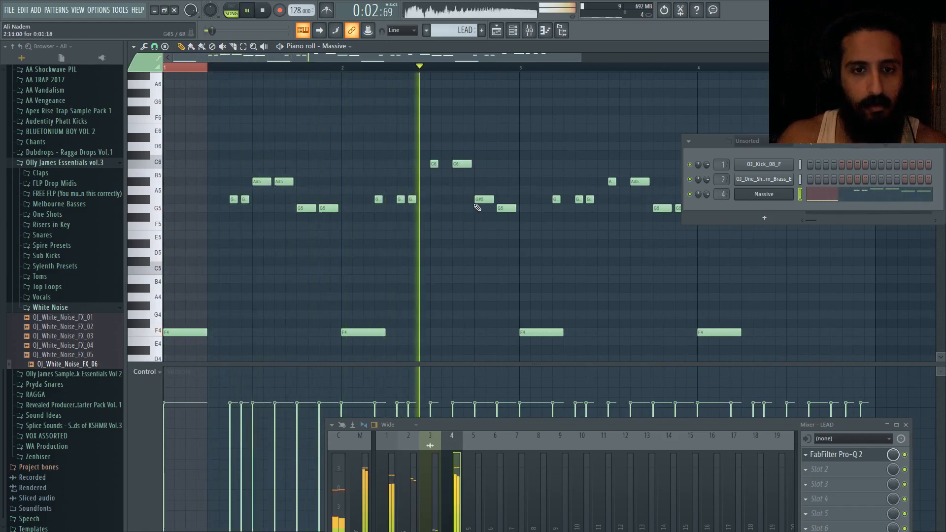
scroll(458, 197, down, 1)
scroll(457, 197, down, 5)
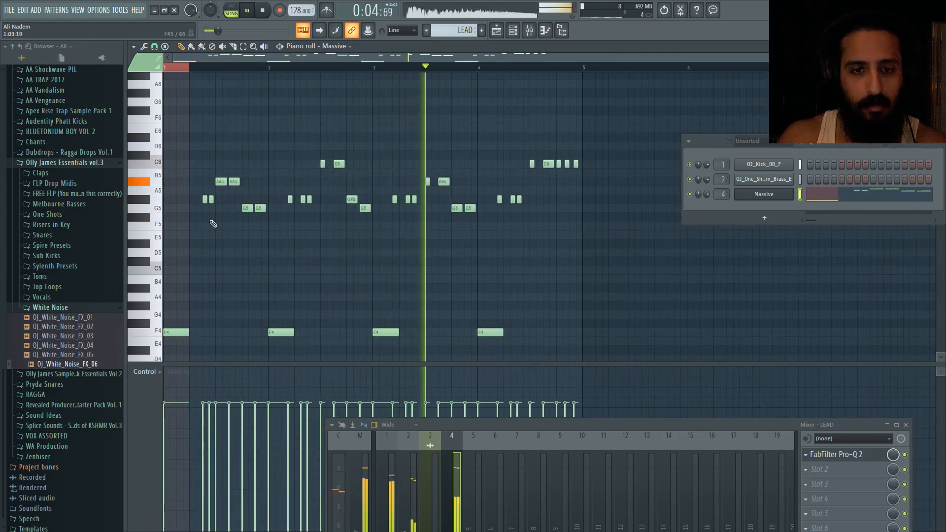
Step: Extend the bar 1 F4 note to six steps, up to the first short G#5, and replay the opening
key(space)
scroll(170, 199, up, 1)
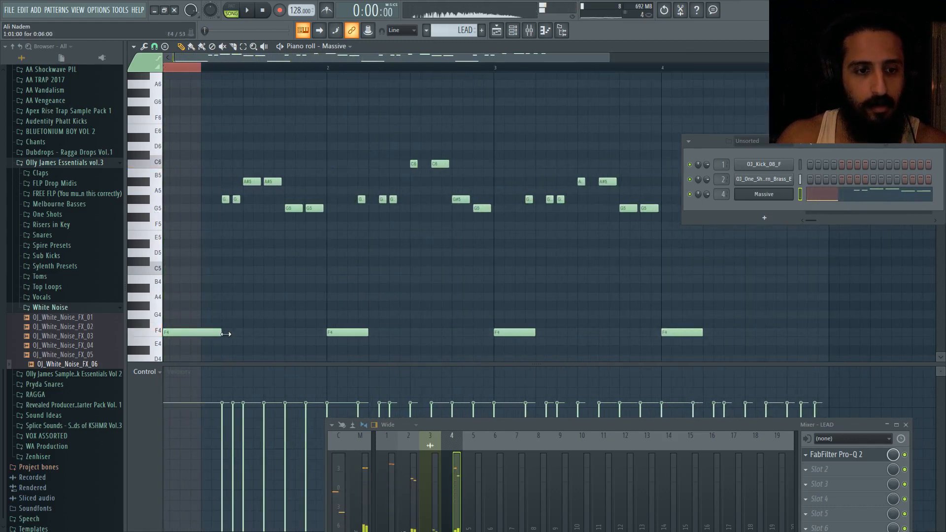
key(space)
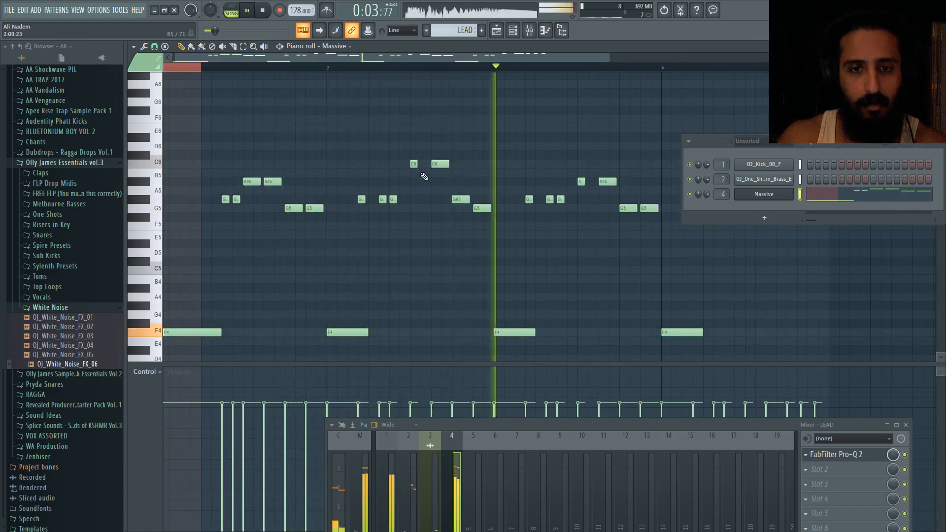
key(space)
key(space)
key(space)
key(space)
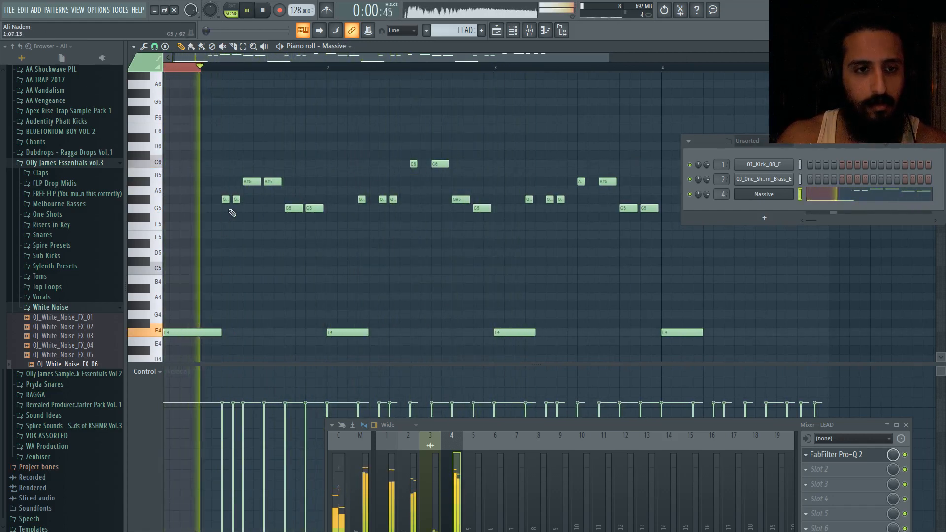
Step: Rework the bar 1 melody after the F4 into G#5, G5, F5, F5, G5, G#5 and play it
key(space)
key(space)
drag(237, 199, 248, 227)
key(space)
key(space)
drag(273, 184, 315, 198)
key(space)
key(space)
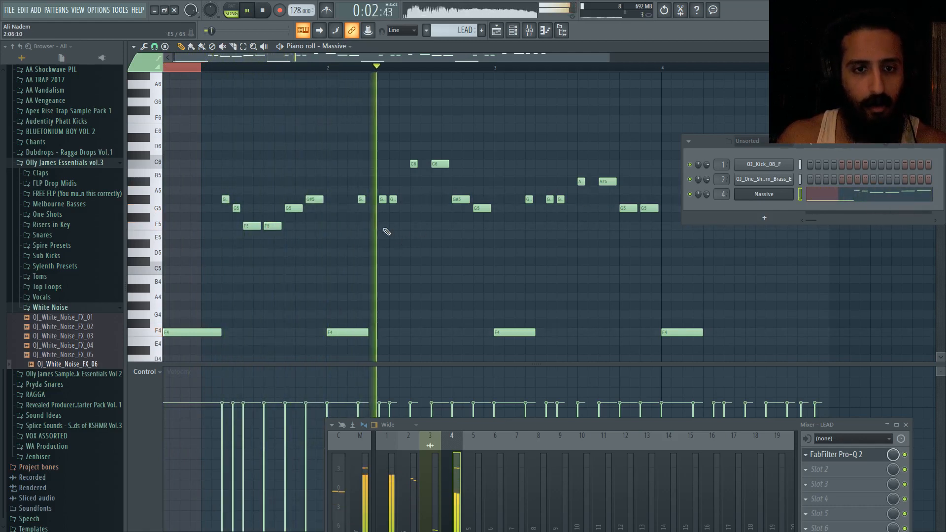
Step: Rework bar 2's melody with an added short G5, two F5 notes replacing the C6 notes, and A#5 as the last note
click(402, 208)
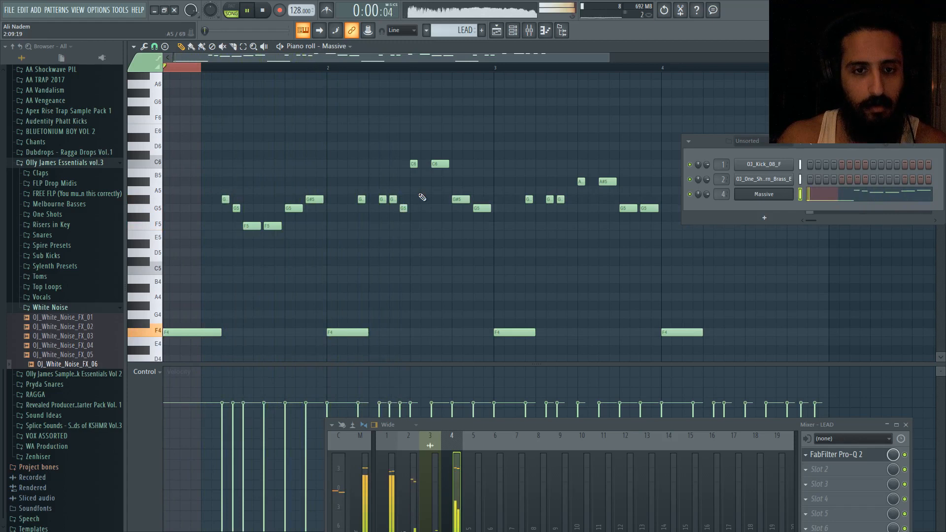
right_click(414, 164)
click(413, 226)
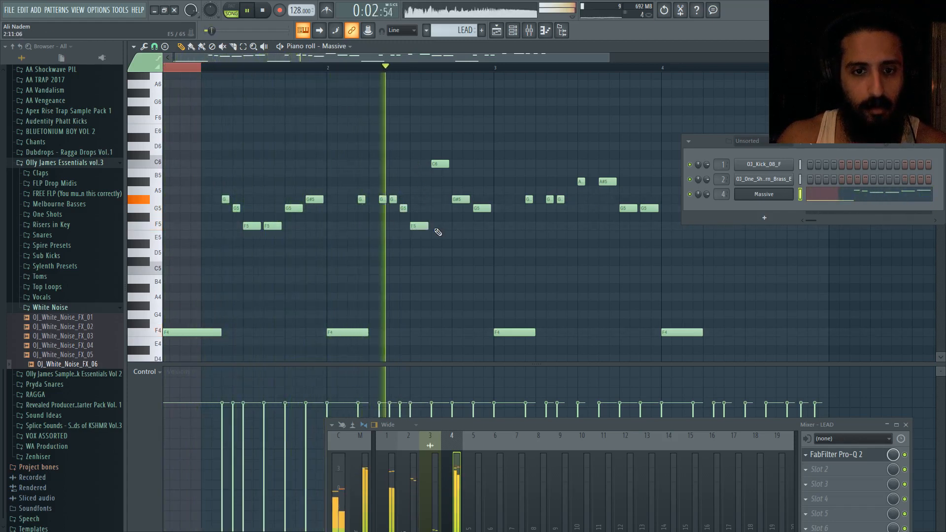
click(436, 227)
right_click(440, 164)
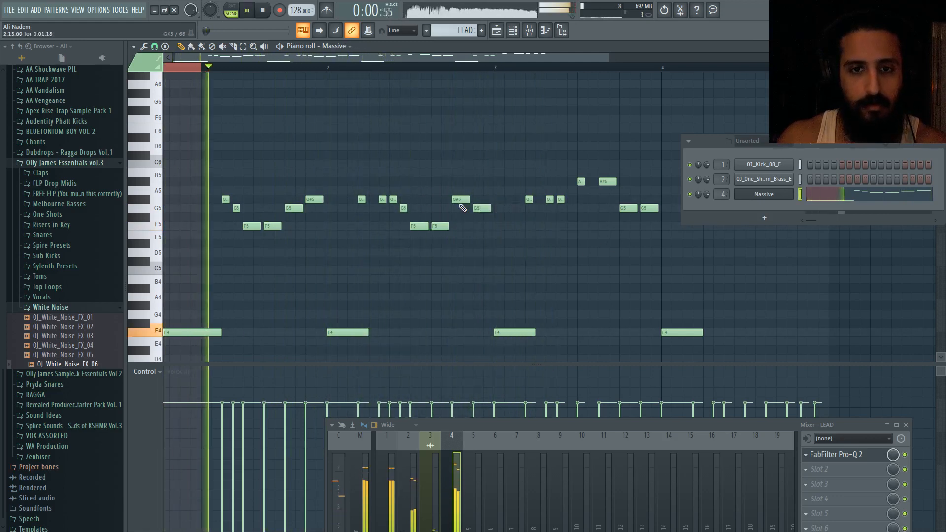
key(space)
key(space)
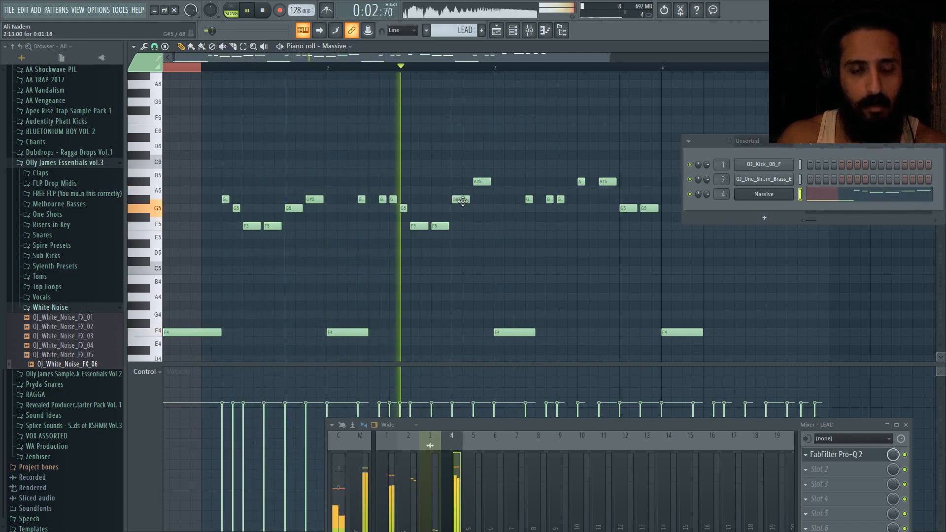
Step: Raise the second-to-last note of bar 2 to C6 and replay the lead
key(space)
drag(460, 199, 460, 172)
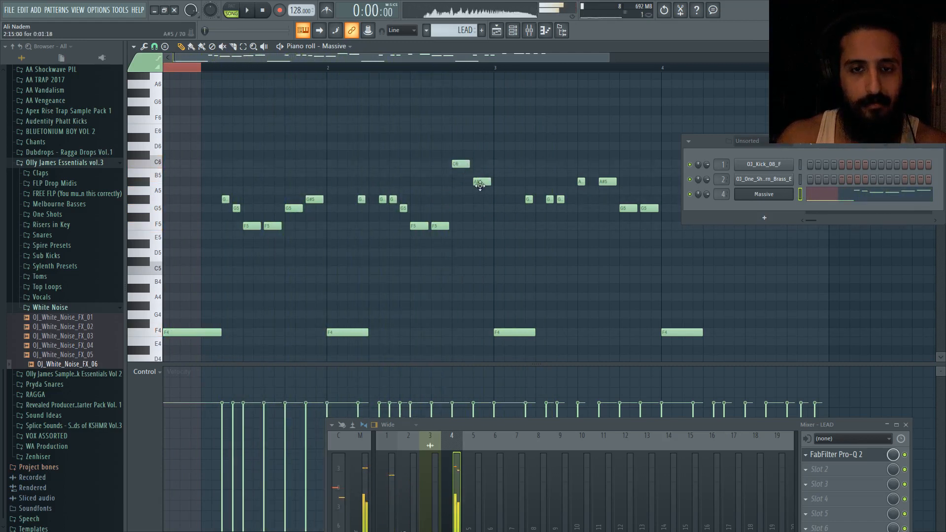
key(space)
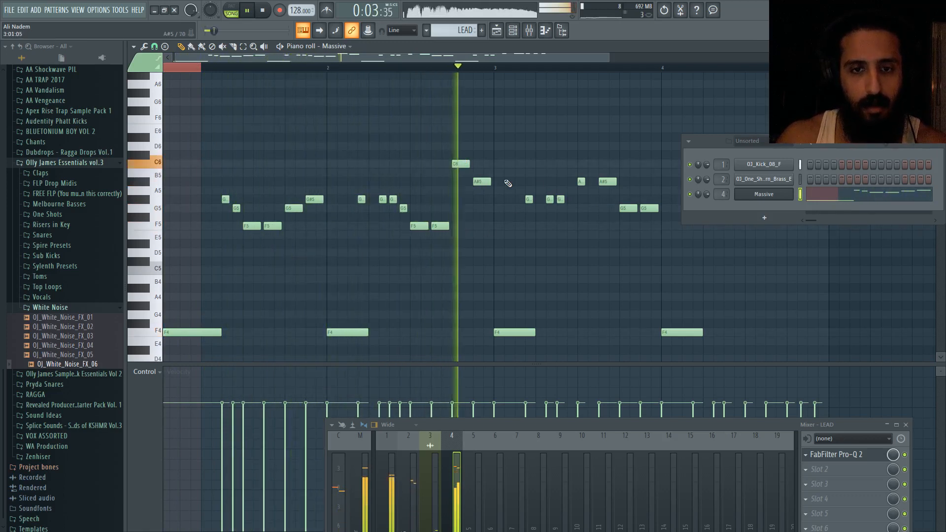
Step: Try a new bar 3 melody by deleting two short G#5 notes, raising the third to A5 and adding a short G#5
right_click(528, 200)
key(space)
key(space)
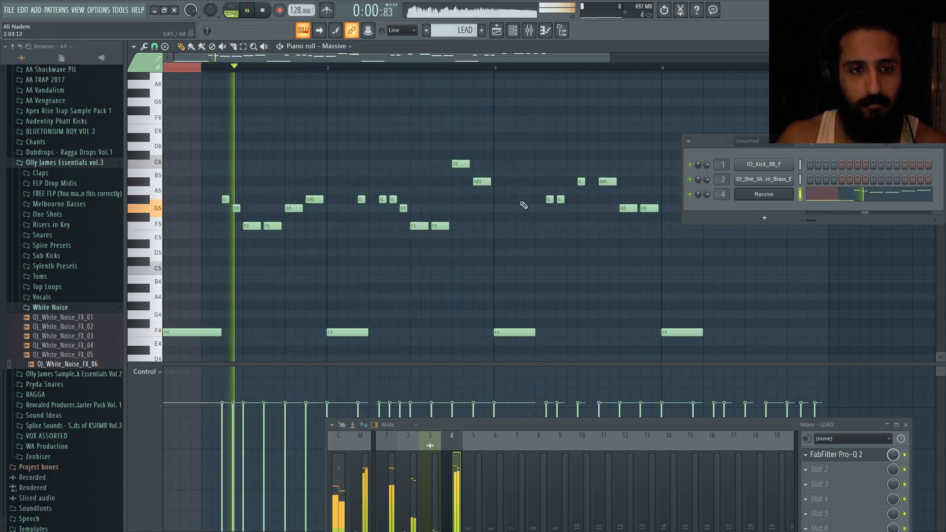
right_click(549, 202)
drag(561, 199, 561, 189)
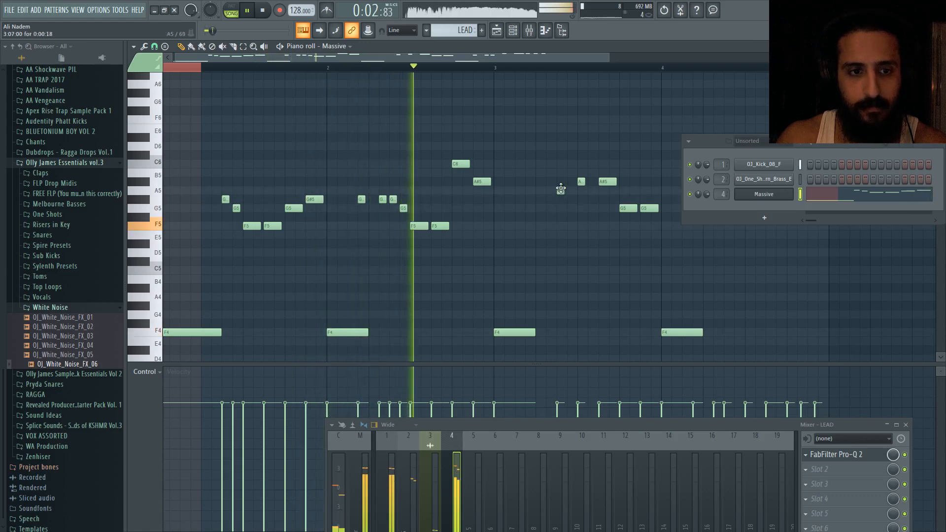
click(570, 199)
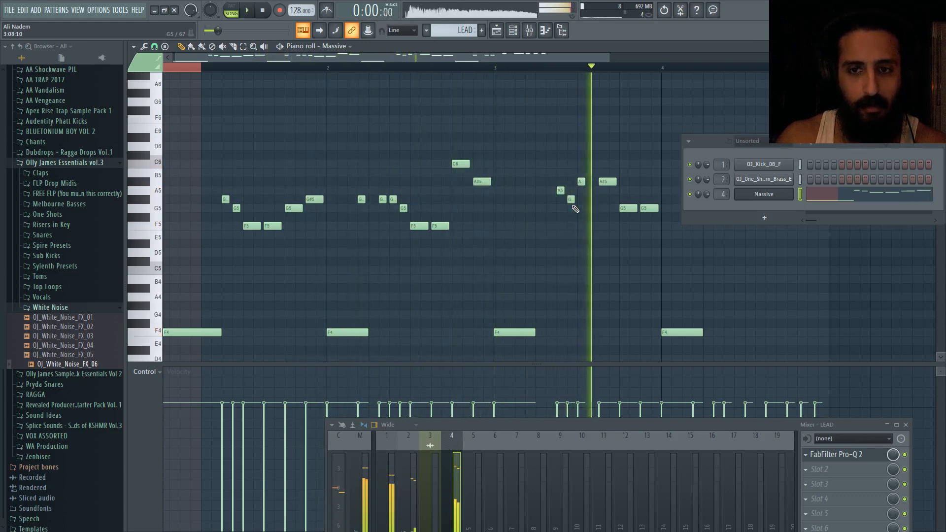
Step: Delete the old notes of bars 3 and 4, duplicate bars 1 and 2 in their place, and clear the selection
key(space)
scroll(419, 190, down, 3)
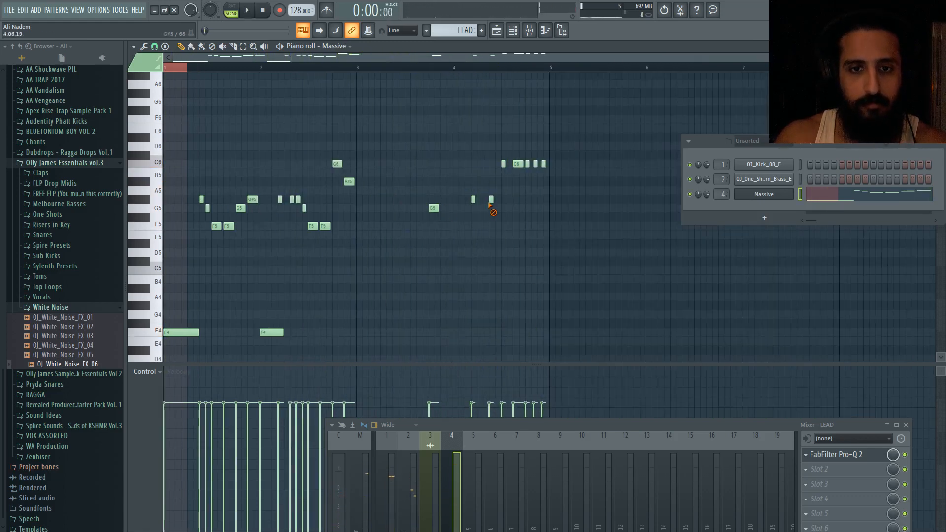
key(ctrl+a)
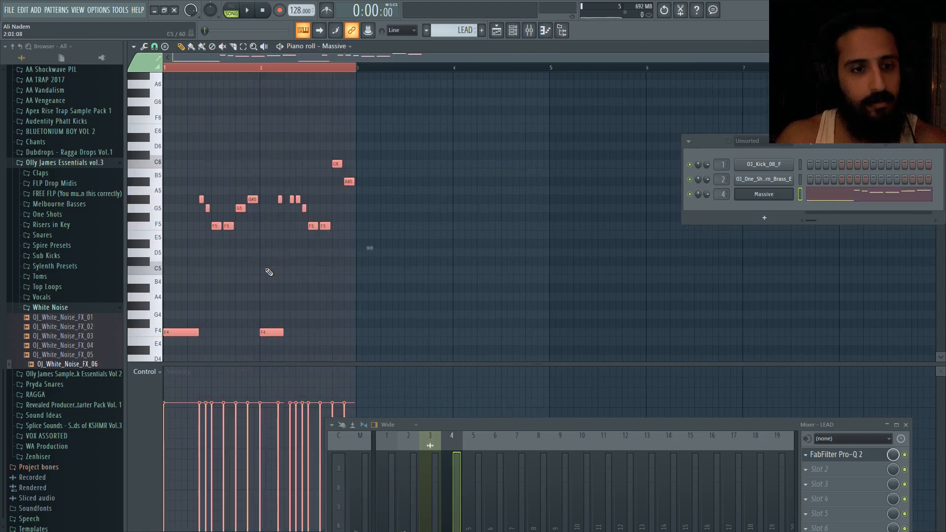
key(ctrl+b)
drag(371, 333, 372, 333)
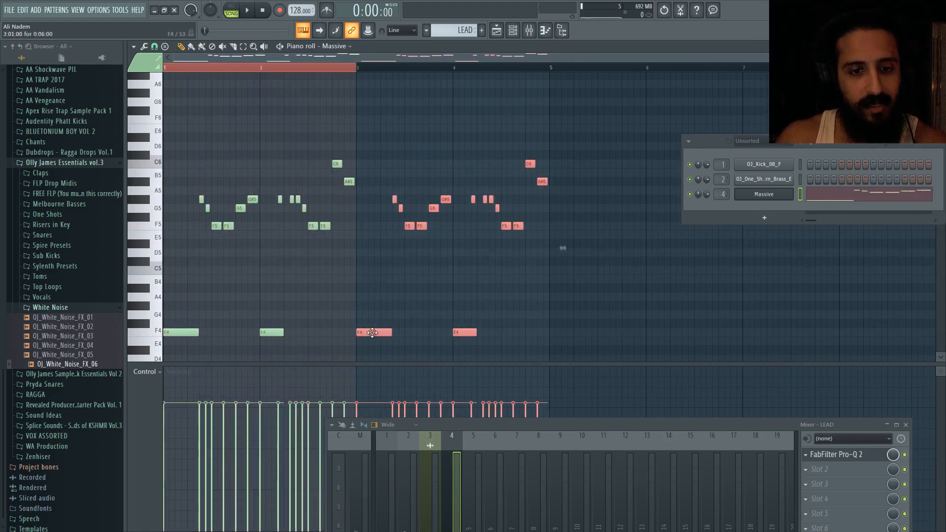
right_click(406, 302)
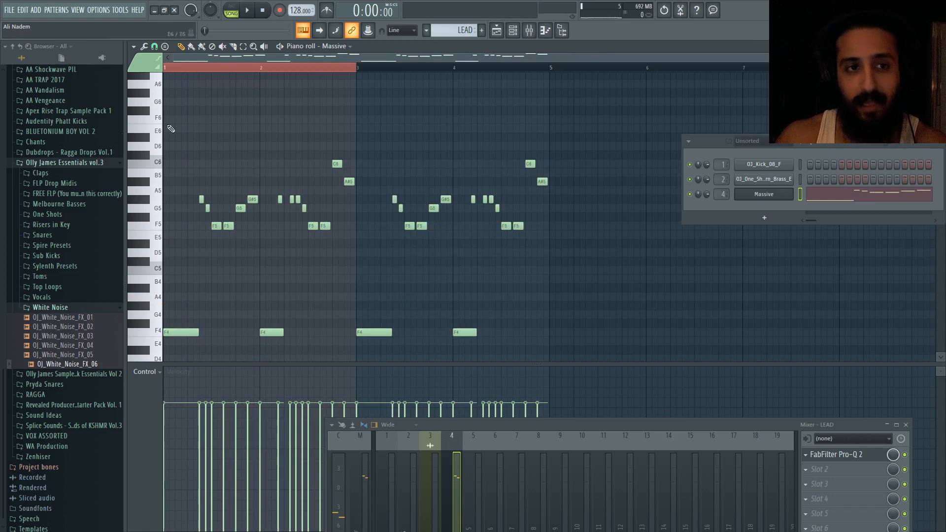
click(169, 70)
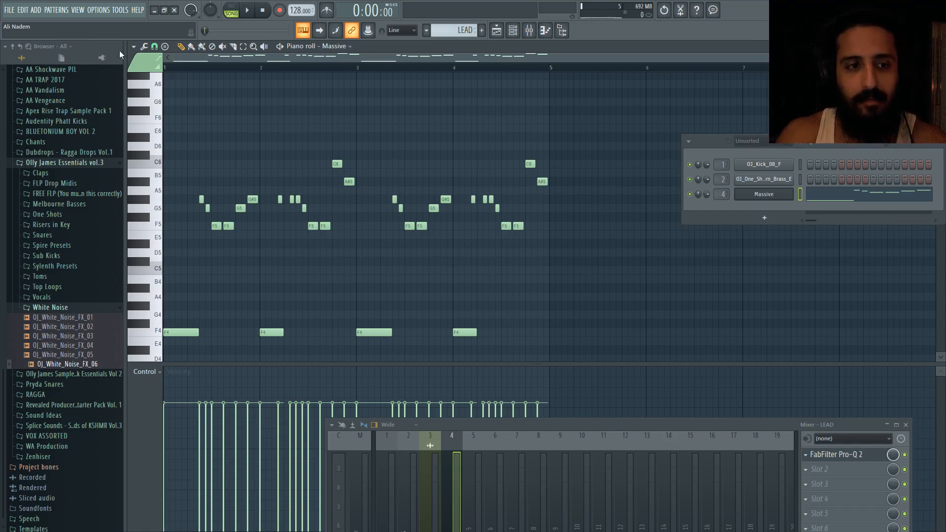
Step: Play the four-bar lead, raise the last note of bar 4 to C#6, and replay the pattern
key(space)
scroll(217, 150, up, 5)
scroll(227, 149, down, 4)
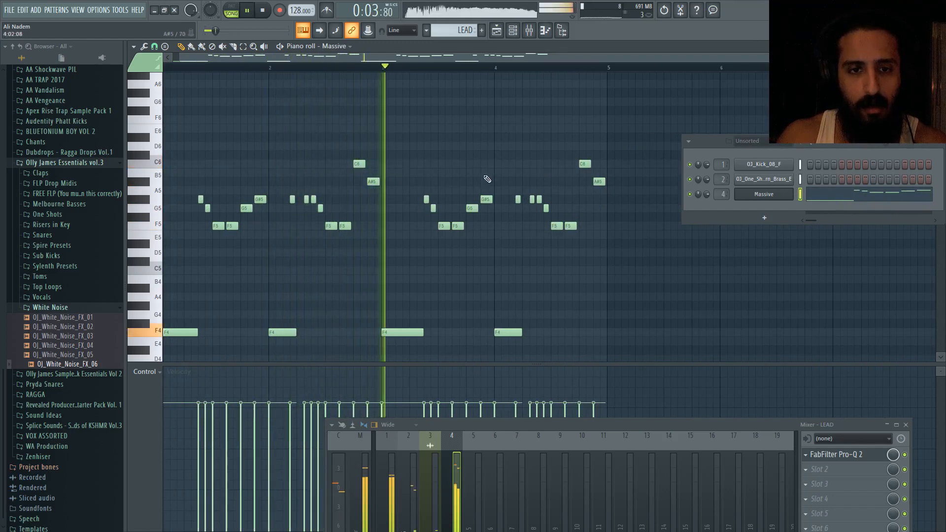
scroll(475, 169, up, 4)
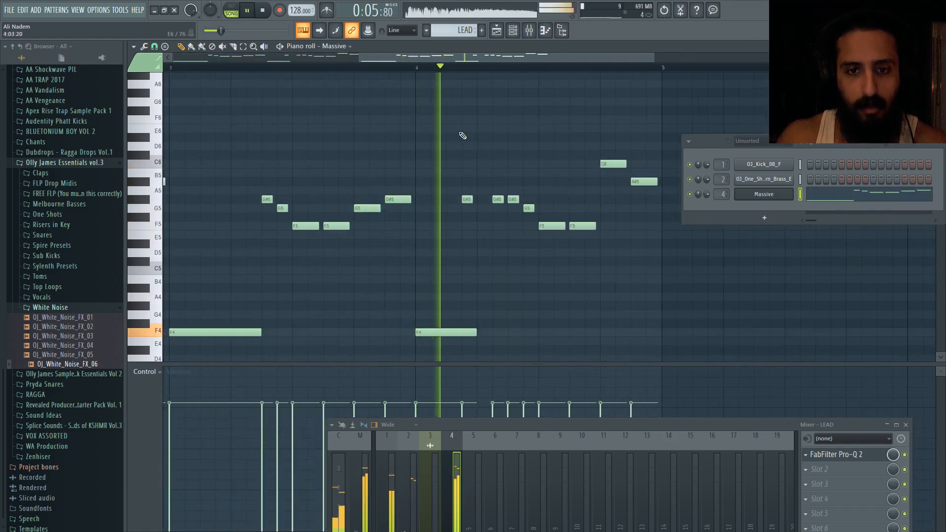
scroll(447, 99, down, 4)
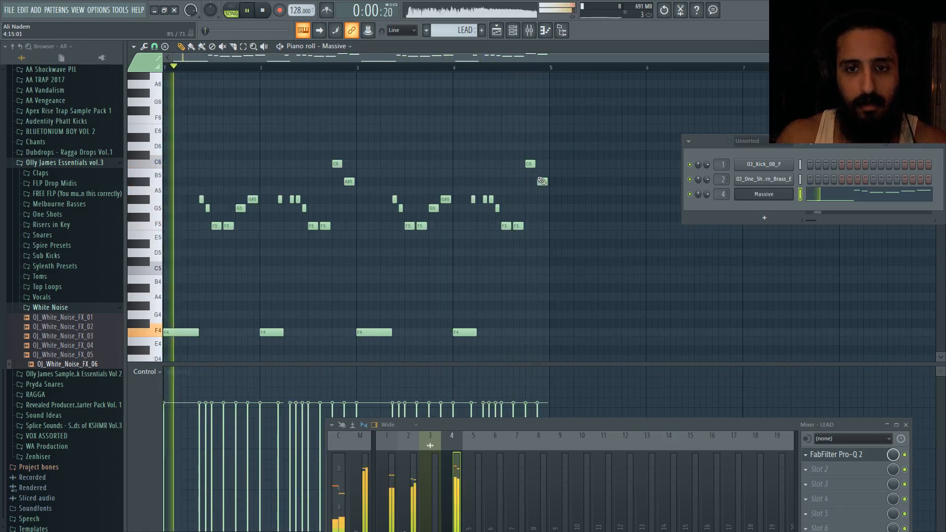
click(511, 68)
scroll(522, 113, up, 4)
key(space)
key(space)
drag(567, 184, 567, 156)
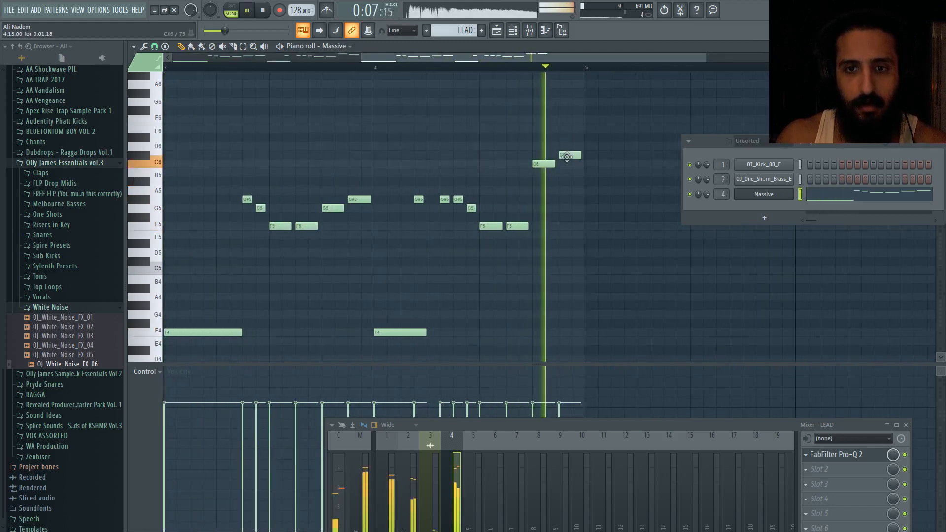
scroll(457, 120, down, 4)
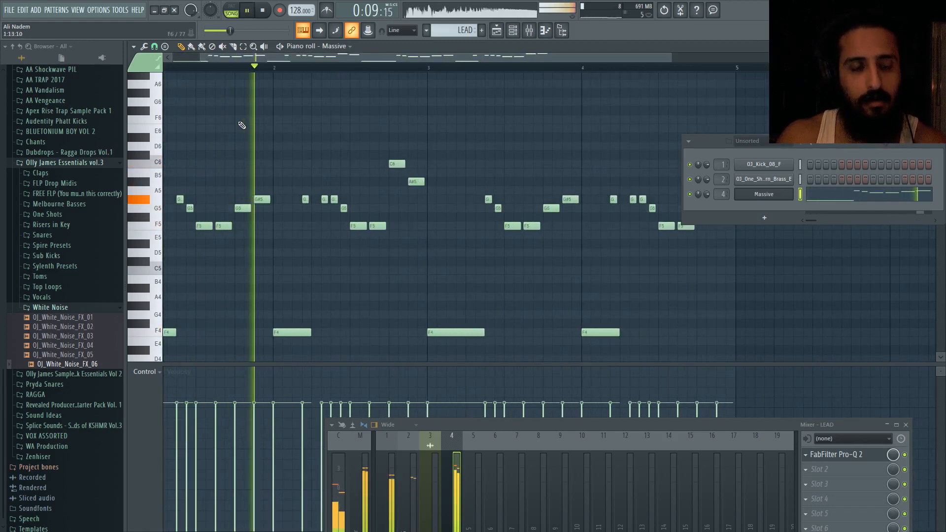
key(space)
key(space)
scroll(204, 103, down, 3)
scroll(205, 121, up, 4)
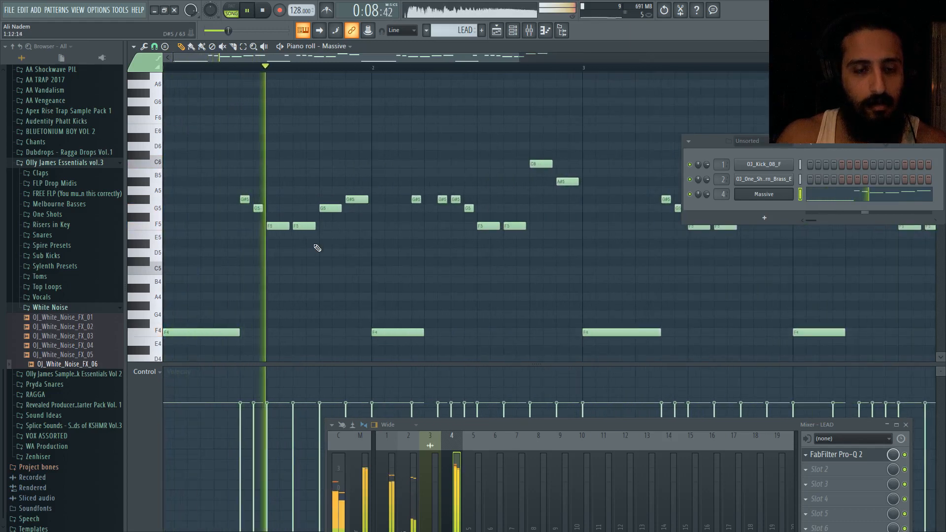
scroll(290, 202, down, 2)
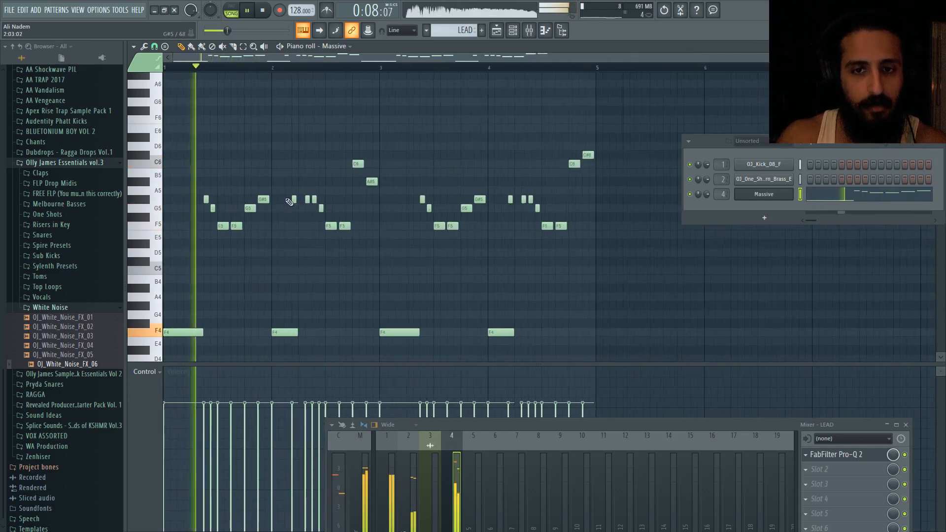
Step: Open the lead's Massive synth and set its unison pitch cutoff spread to 0.29 during playback
click(764, 195)
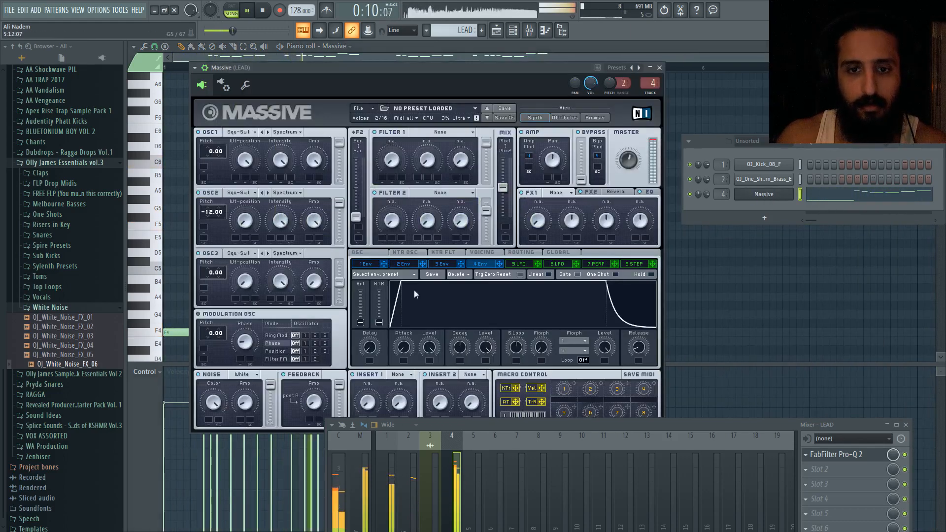
click(482, 253)
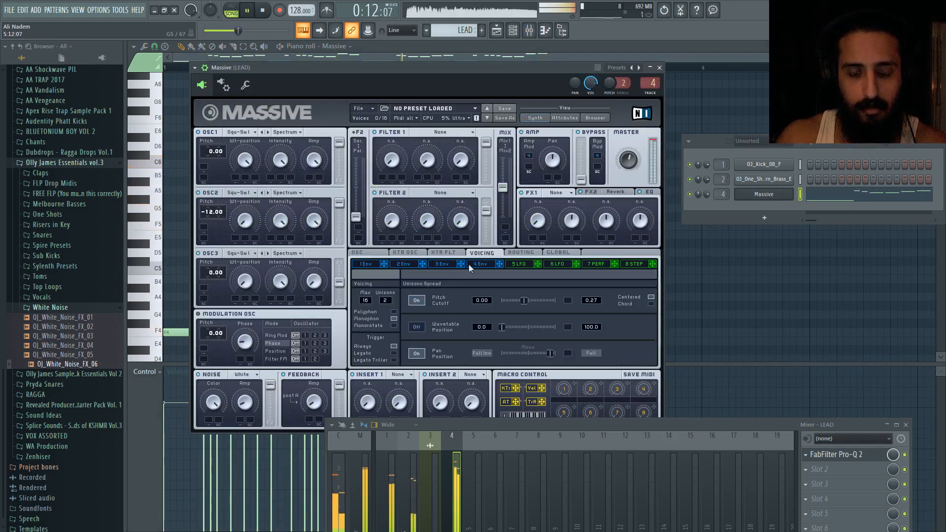
drag(596, 301, 616, 242)
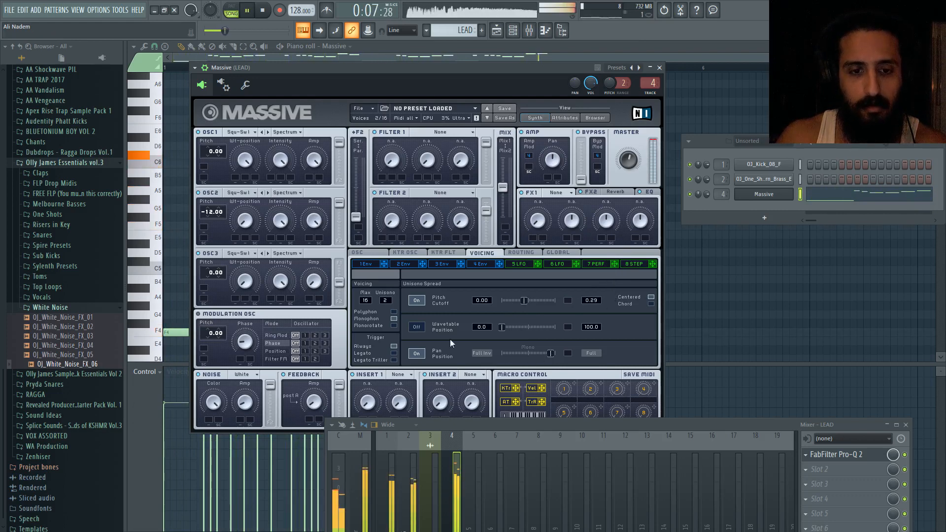
key(space)
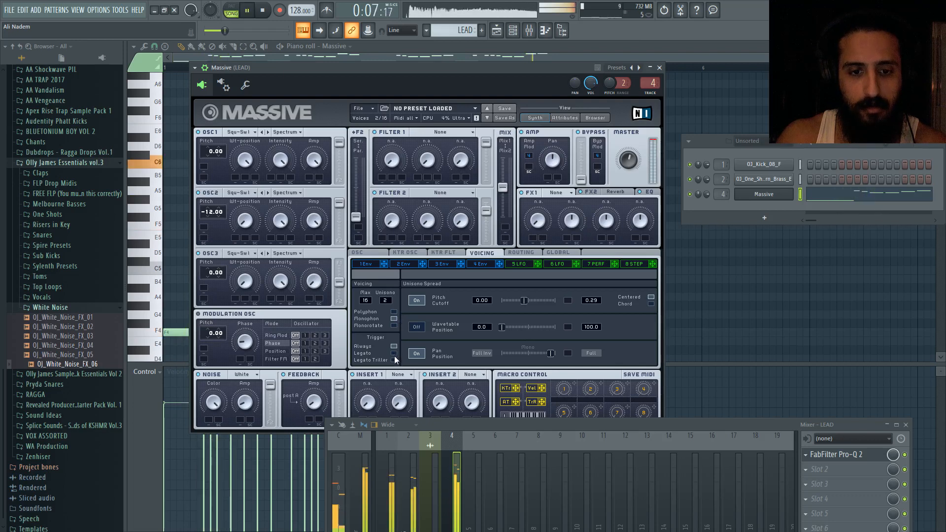
Step: Check Massive's glide and voicing settings while the lead plays, then reposition and close its window
click(369, 254)
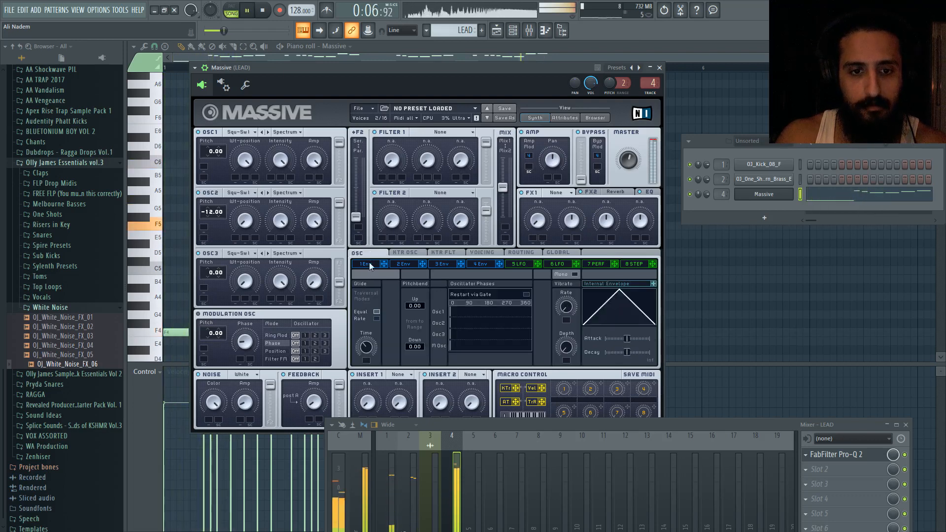
click(481, 254)
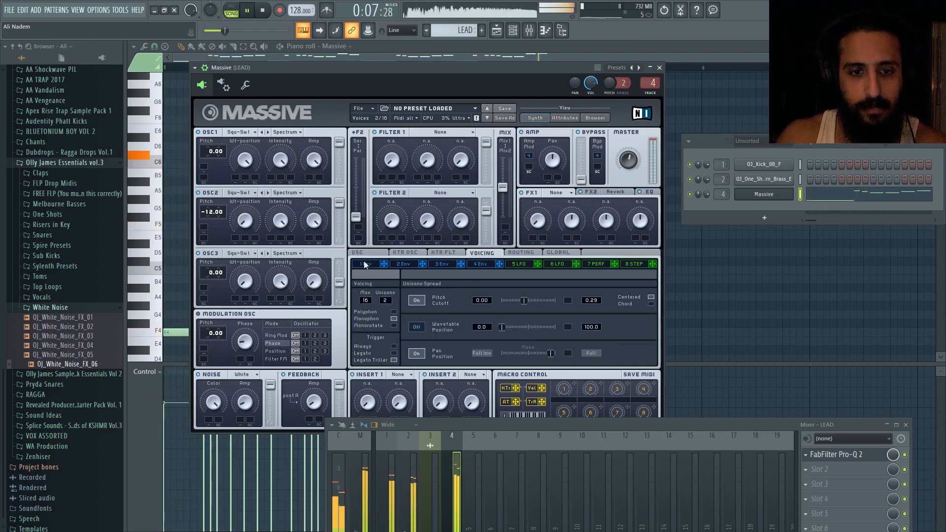
click(359, 252)
drag(361, 70, 477, 64)
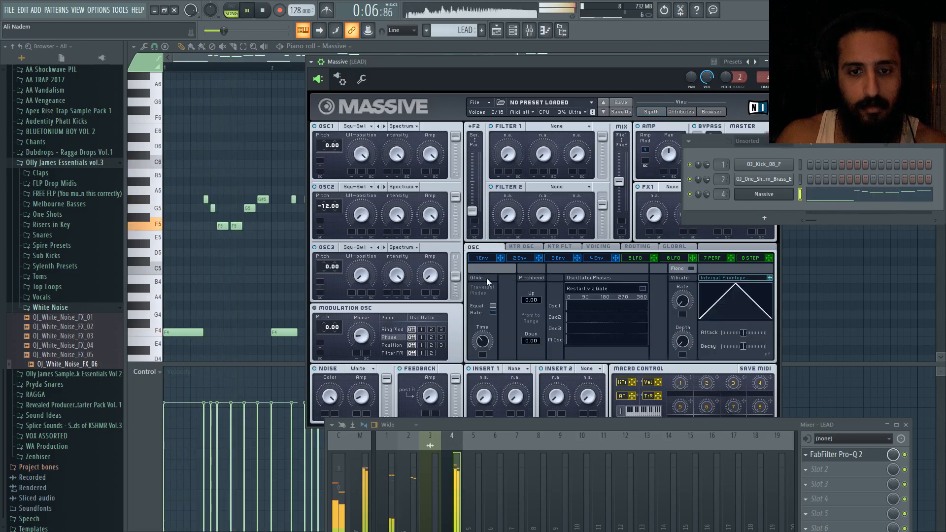
drag(477, 62, 405, 278)
click(703, 278)
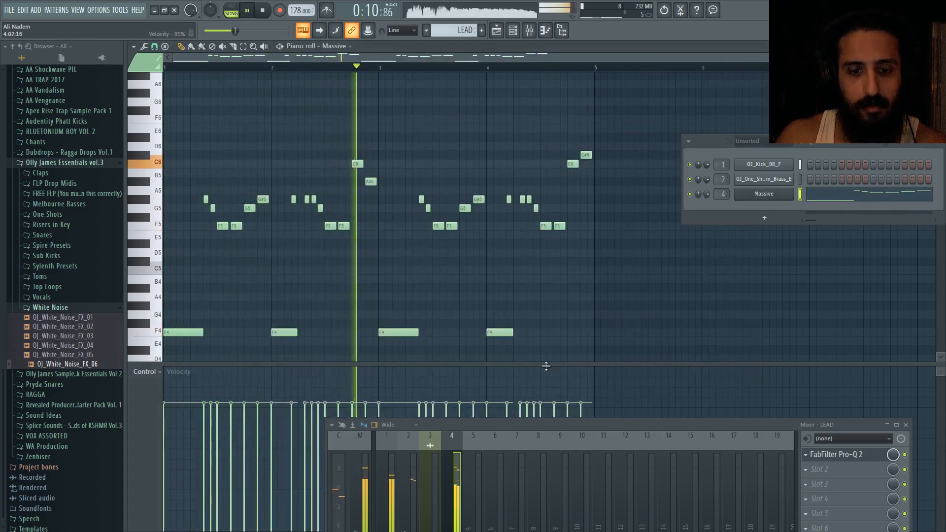
Step: Stop playback, reopen the lead's Massive synth, and arrange its window beside the mixer
drag(495, 427, 440, 221)
click(263, 10)
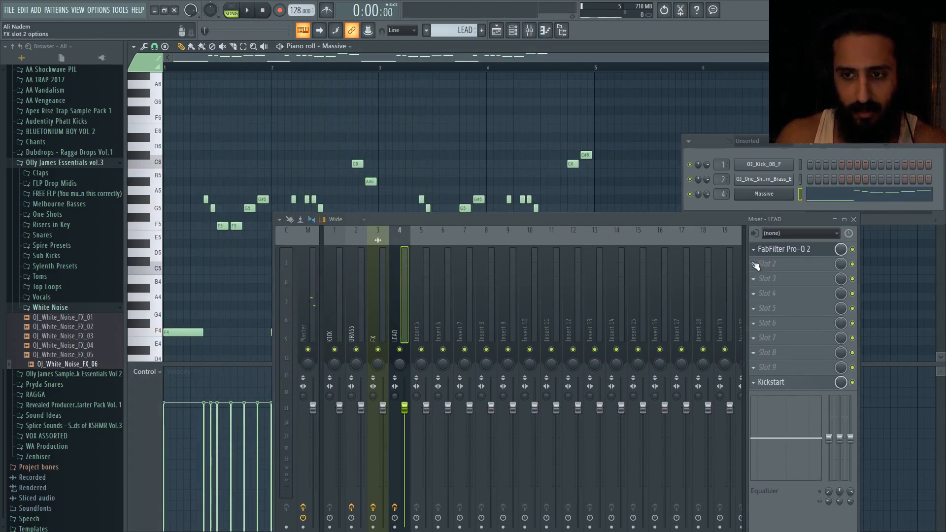
click(767, 194)
drag(558, 220, 874, 337)
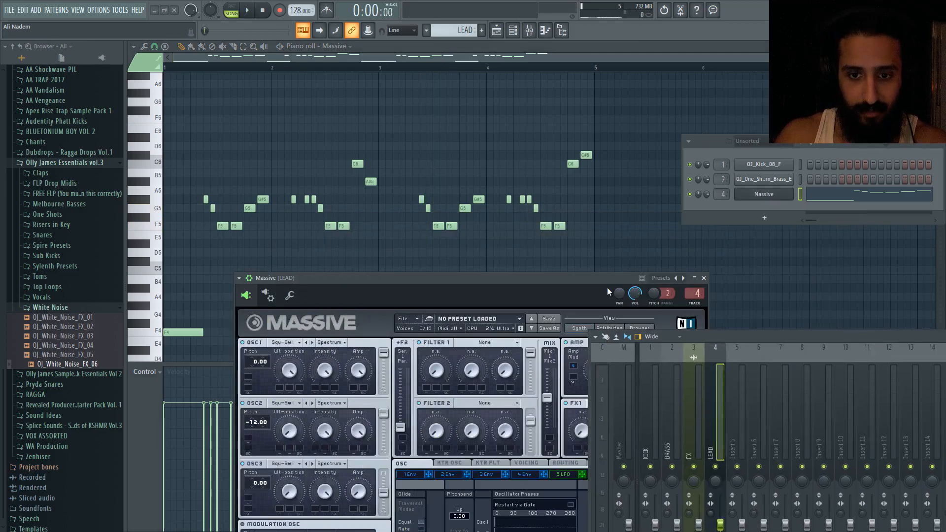
drag(606, 290, 590, 210)
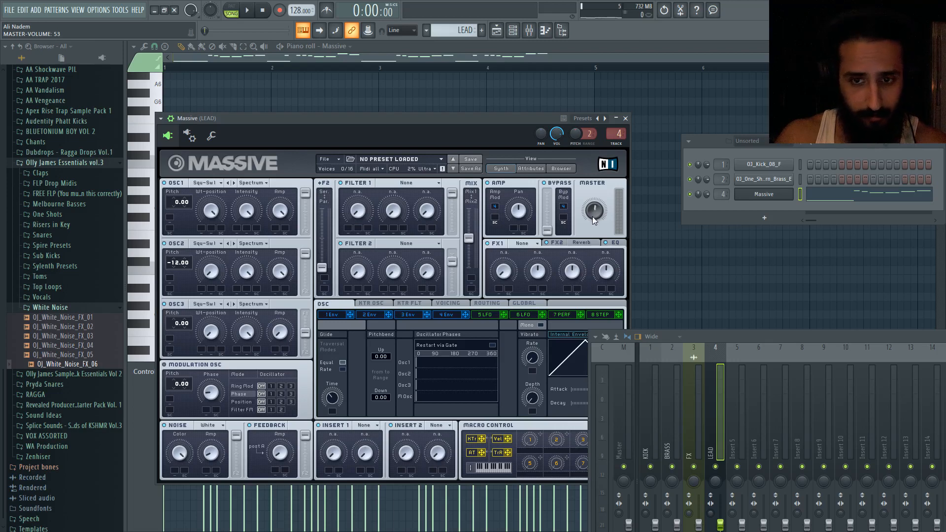
Step: Play the lead, nudge Massive's fourth FX1 parameter to 52, and bring the LEAD track's effect slots into view
key(space)
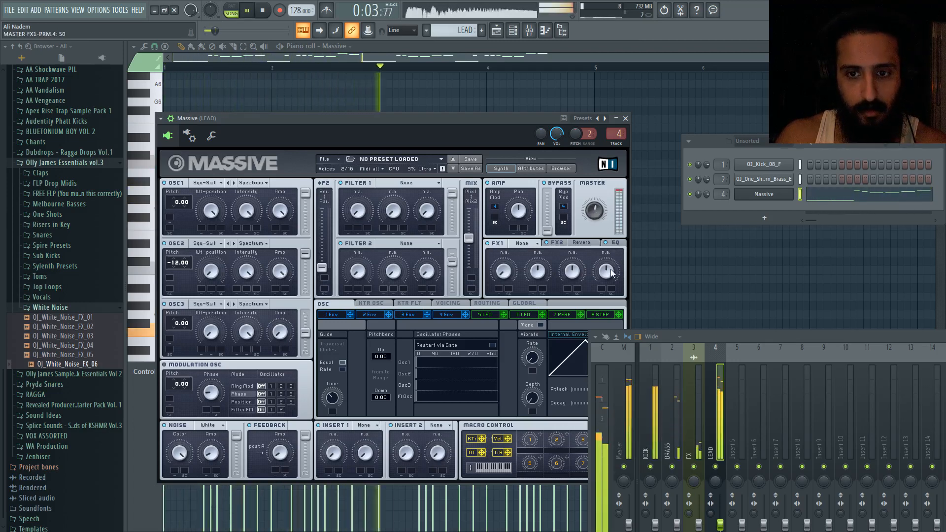
drag(611, 274, 611, 271)
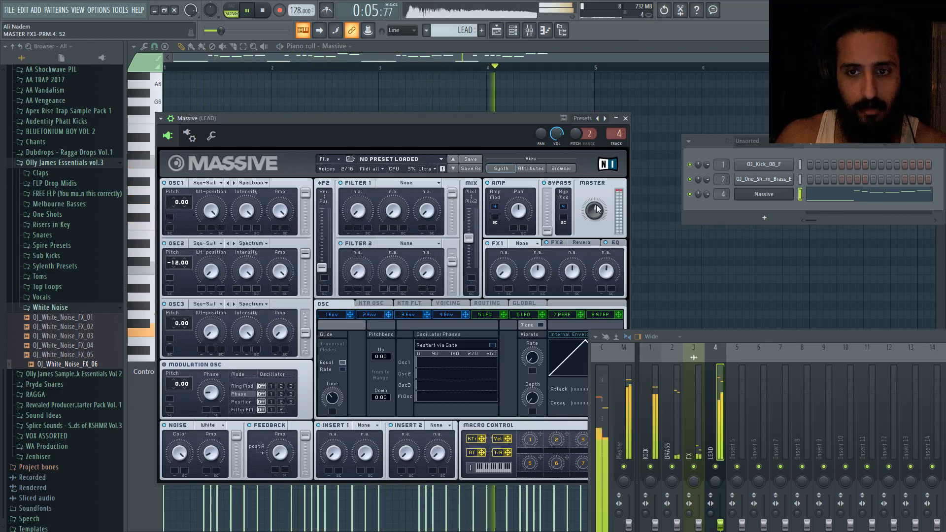
drag(713, 338, 435, 283)
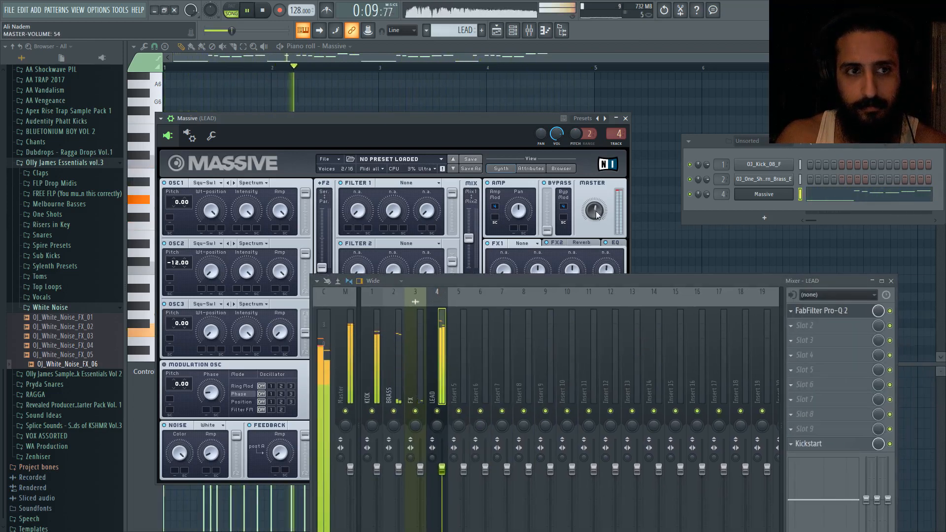
key(space)
Step: Insert Supercharger GT in slot 2 of the LEAD mixer track and move the mixer clear of it
middle_click(792, 325)
text(superch)
click(903, 318)
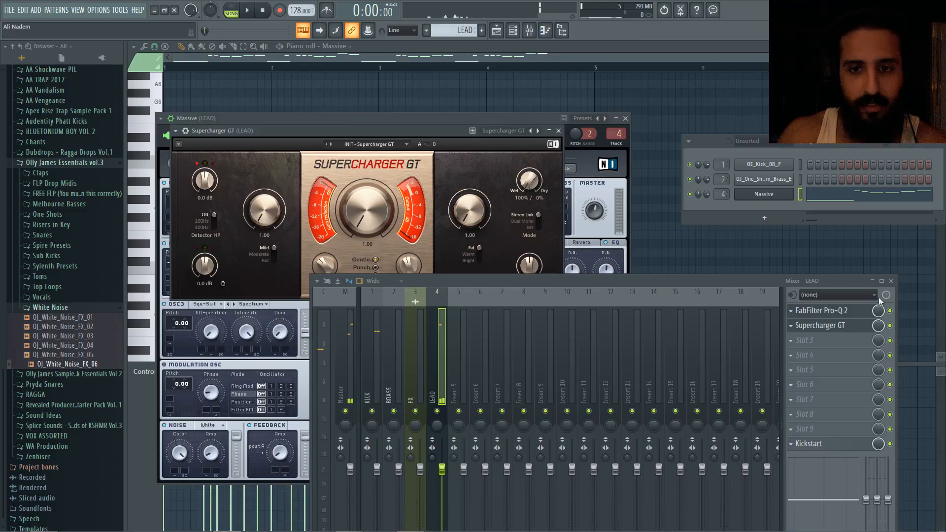
drag(486, 290, 605, 350)
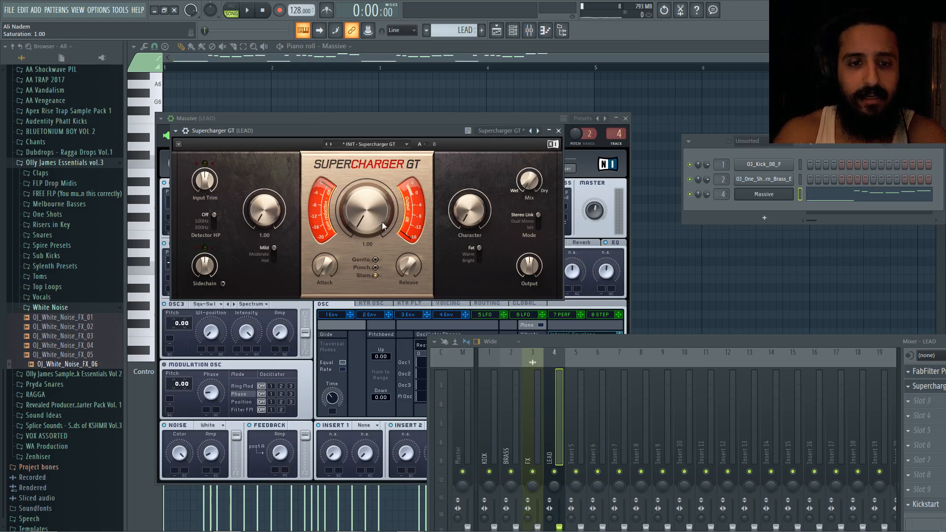
Step: Play the lead through Supercharger GT and lower its Input Trim to -7.5 dB
drag(383, 222, 383, 219)
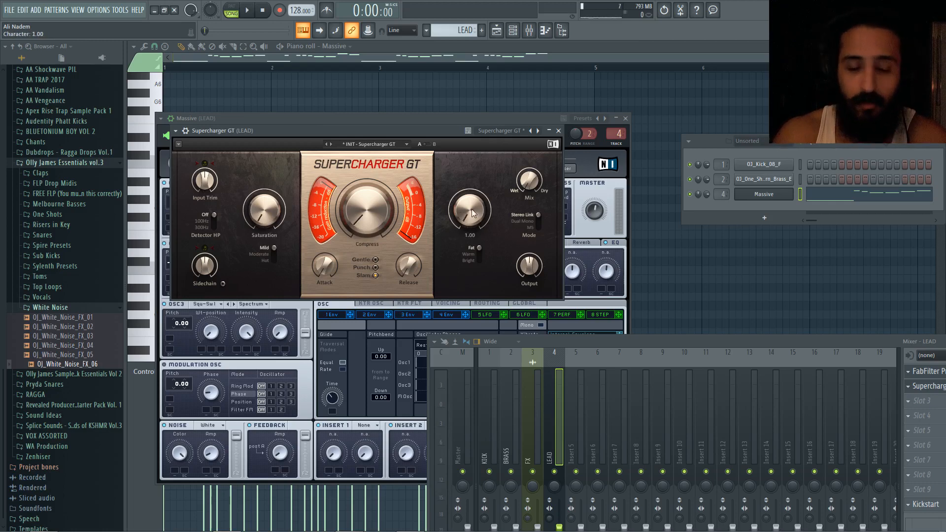
key(space)
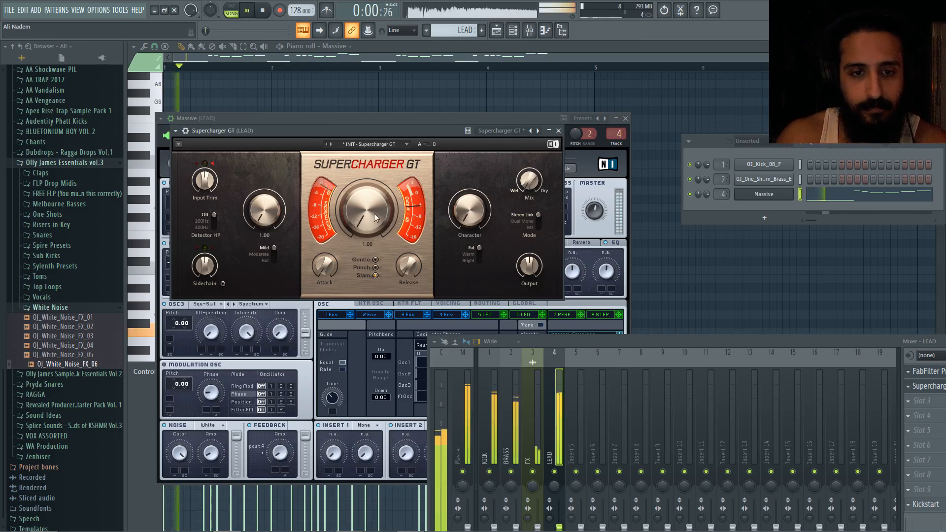
key(space)
key(space)
key(space)
drag(204, 180, 204, 195)
key(space)
key(space)
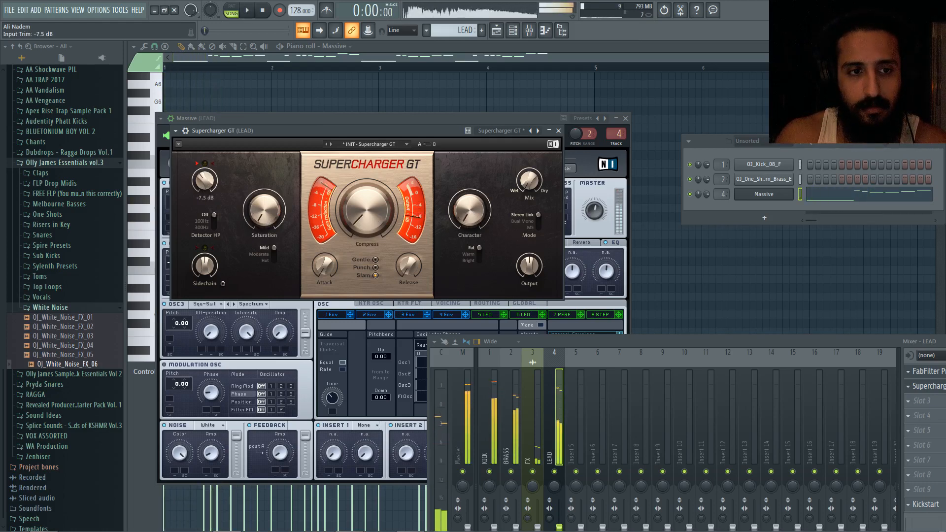
Step: Set Supercharger GT's Compress to 1.75 and its Input Trim to -9.0 dB while replaying the drop
key(space)
key(space)
key(space)
drag(369, 222, 395, 242)
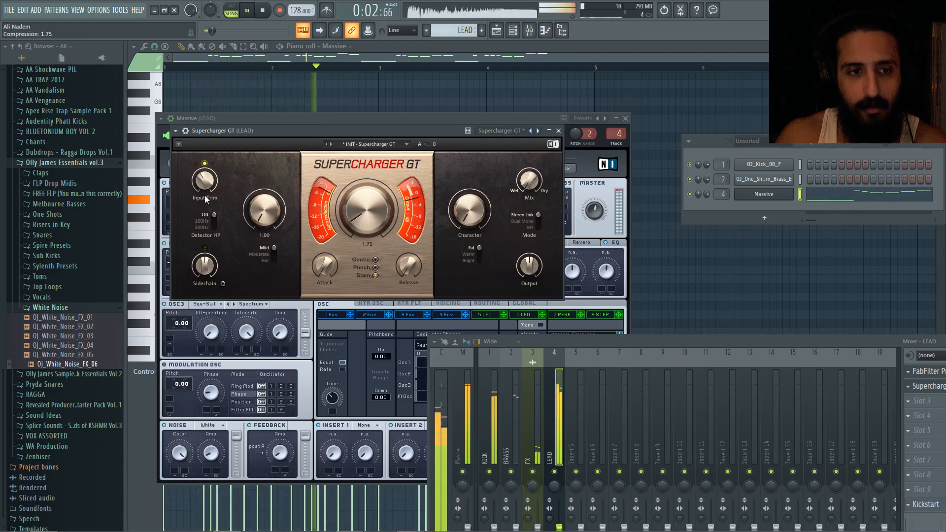
drag(205, 181, 205, 181)
key(space)
key(space)
key(space)
key(space)
key(space)
key(space)
key(space)
key(space)
key(space)
key(space)
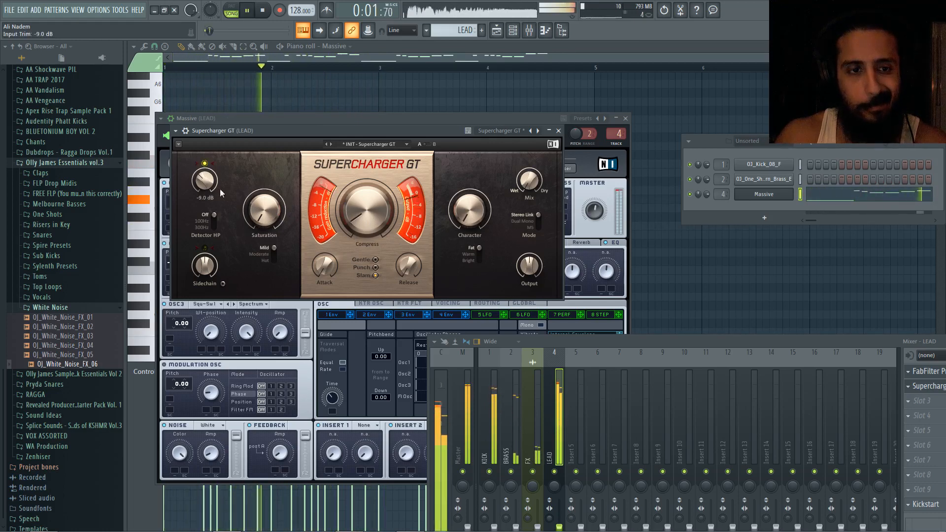
Step: Set Supercharger GT's Saturation to 1.20 and return to the playlist arrangement
drag(265, 210, 264, 208)
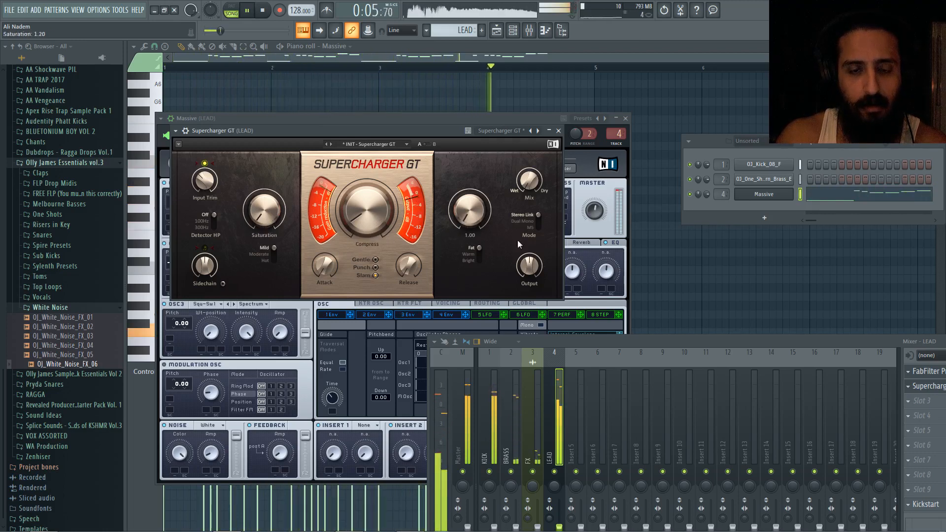
click(436, 56)
scroll(421, 93, down, 1)
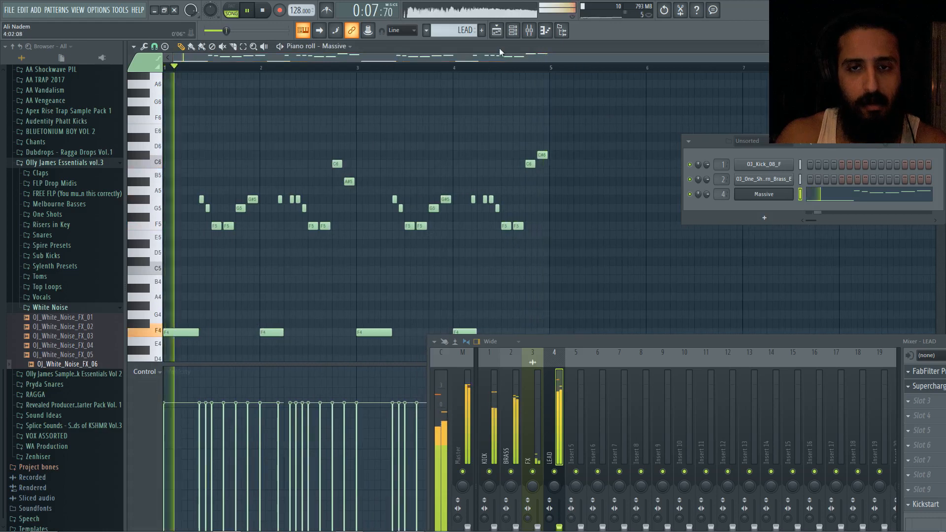
click(496, 31)
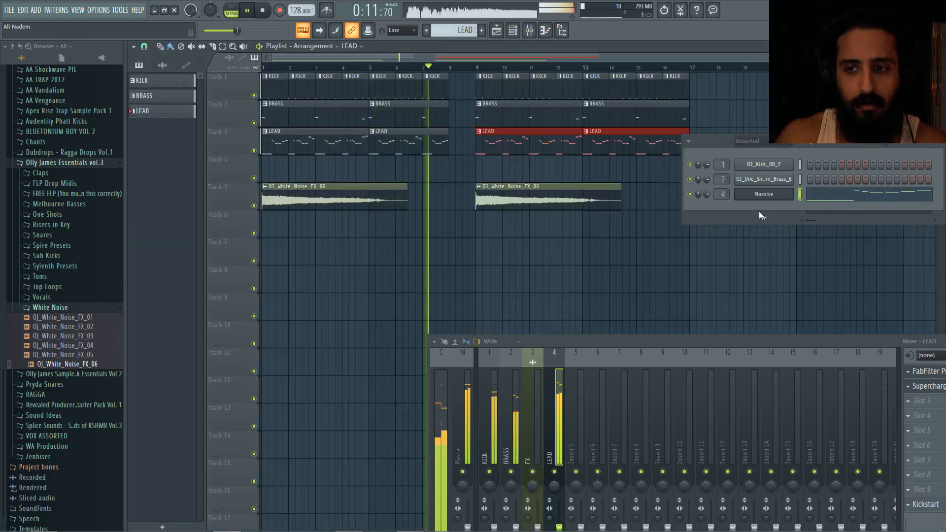
Step: Move the mixer so the LEAD effect slots are in view, reopen FabFilter Pro-Q 2 and Supercharger GT, and restart playback
key(space)
key(space)
drag(674, 340, 620, 392)
key(space)
click(784, 320)
click(781, 335)
key(space)
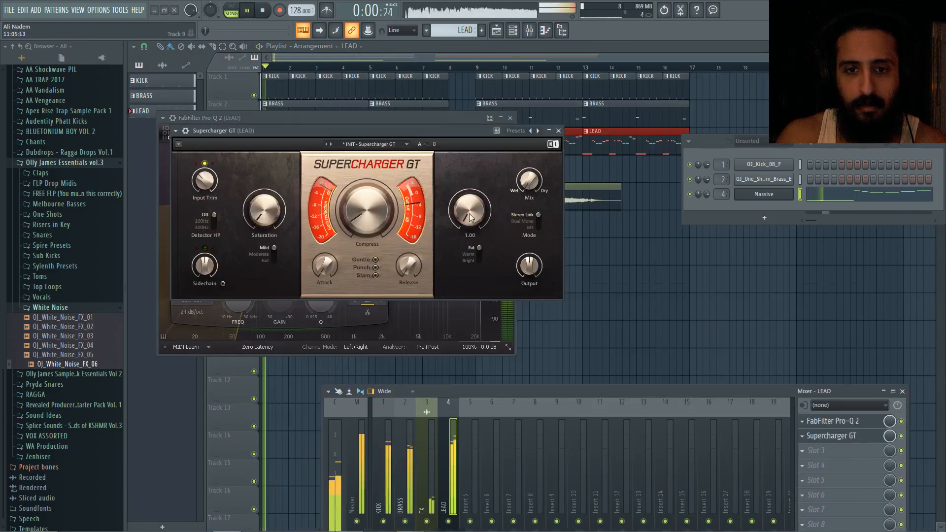
Step: Set Supercharger GT's Character to 1.70 and fine-tune its Compress and Output levels during playback
drag(470, 211, 470, 209)
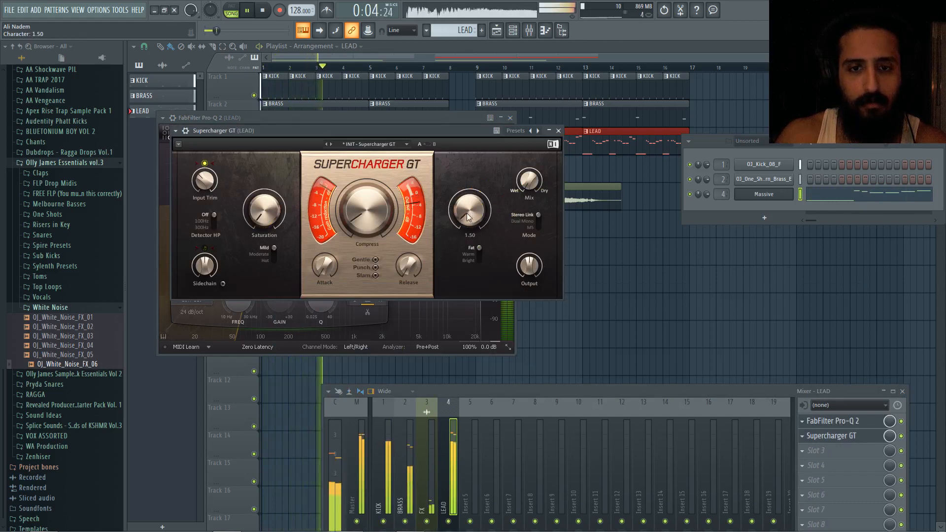
mouse_move(475, 217)
mouse_down()
mouse_move(475, 206)
mouse_move(473, 220)
mouse_up()
key(space)
drag(470, 210, 470, 204)
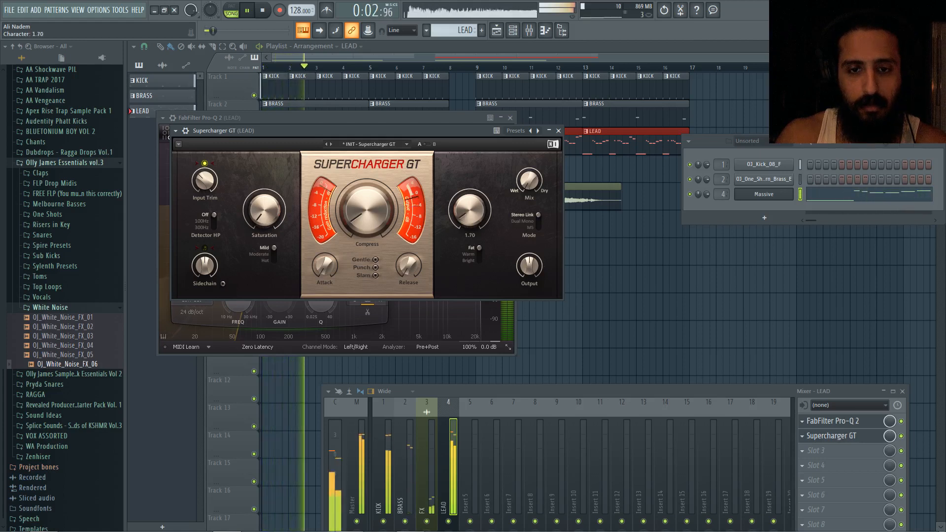
drag(367, 210, 367, 207)
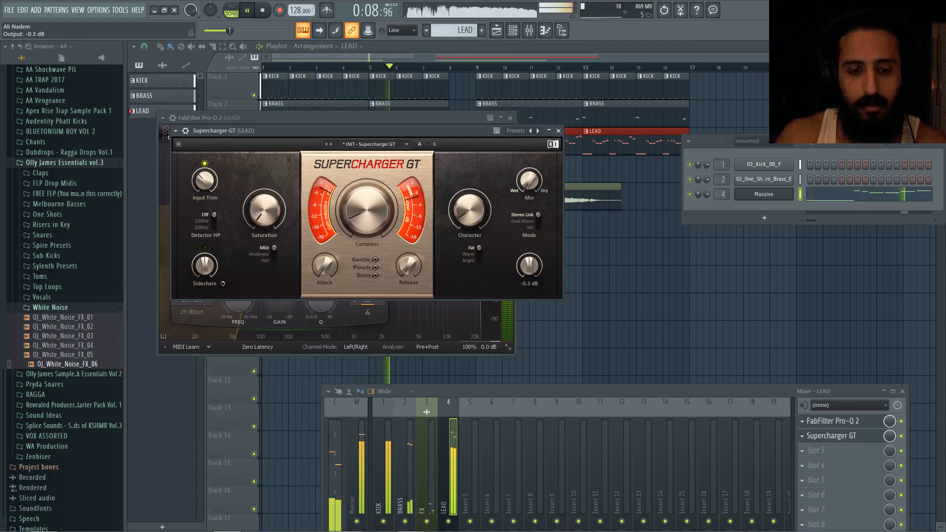
drag(532, 271, 533, 270)
Step: Raise the OJ_Kick_08_F channel's level-adjustment volume to 136% and check its sample settings
click(764, 164)
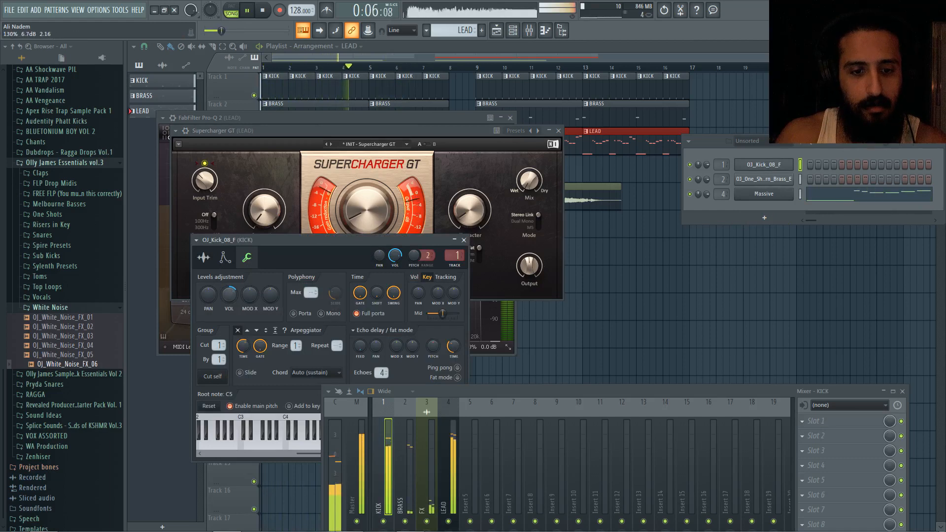
drag(230, 296, 230, 295)
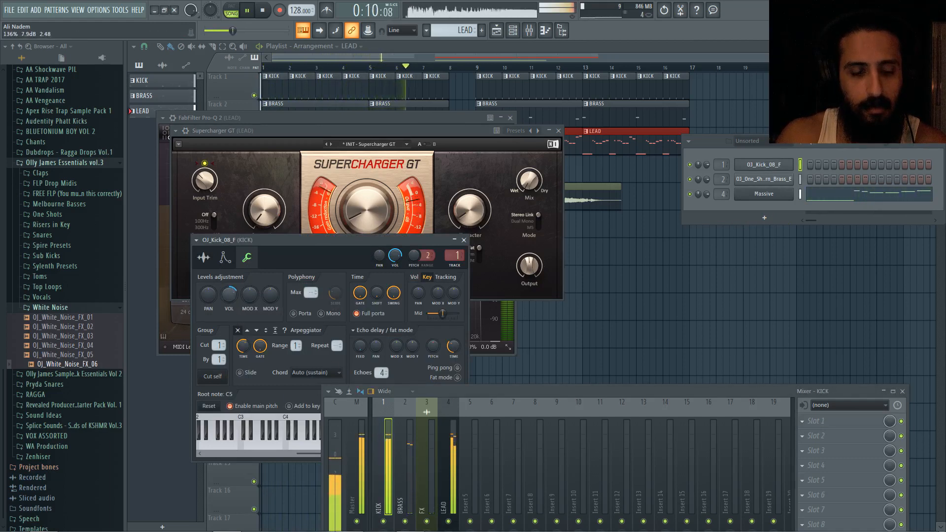
click(204, 260)
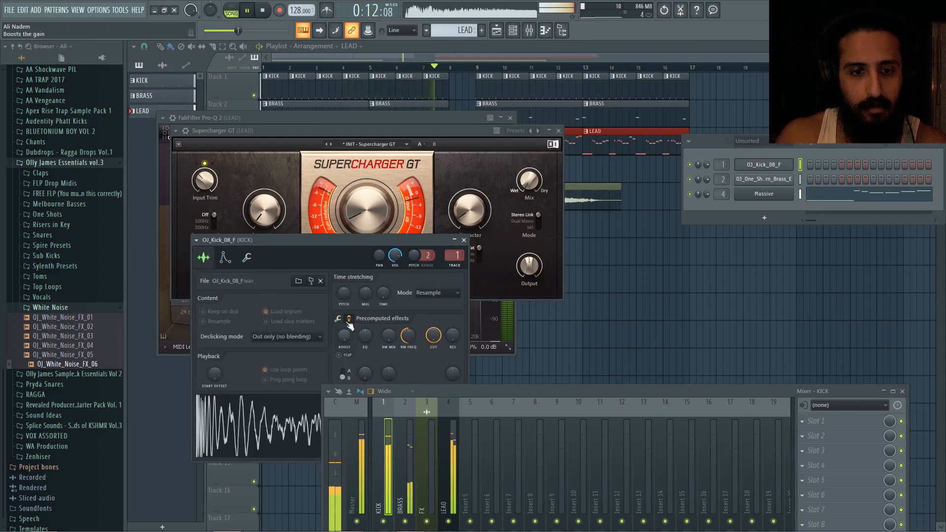
click(247, 258)
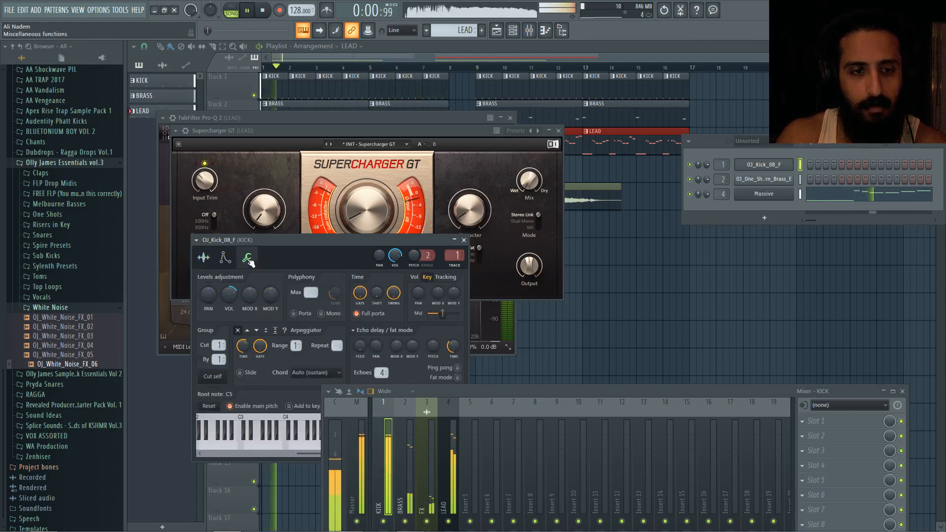
Step: Try Sausage Fattener in slot 3 of the LEAD mixer track, replace it with CamelCrusher, and reposition its window
click(764, 195)
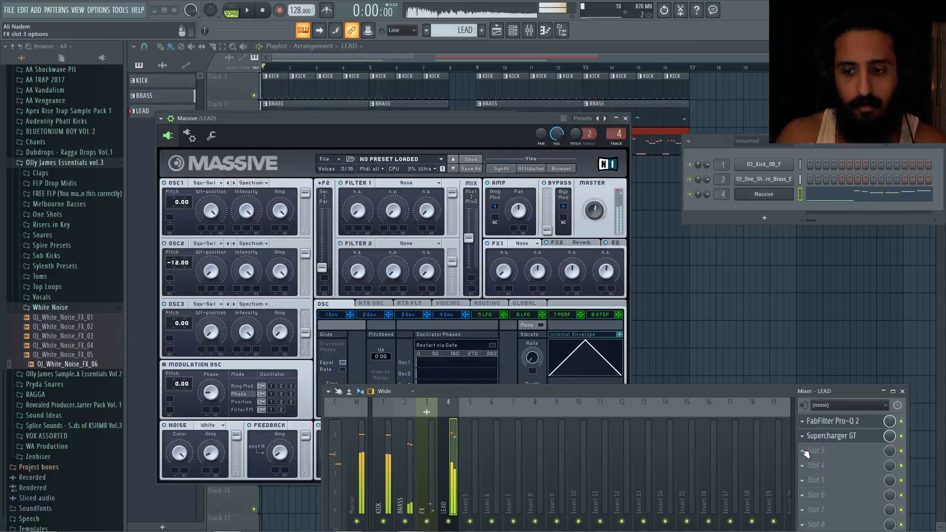
click(181, 317)
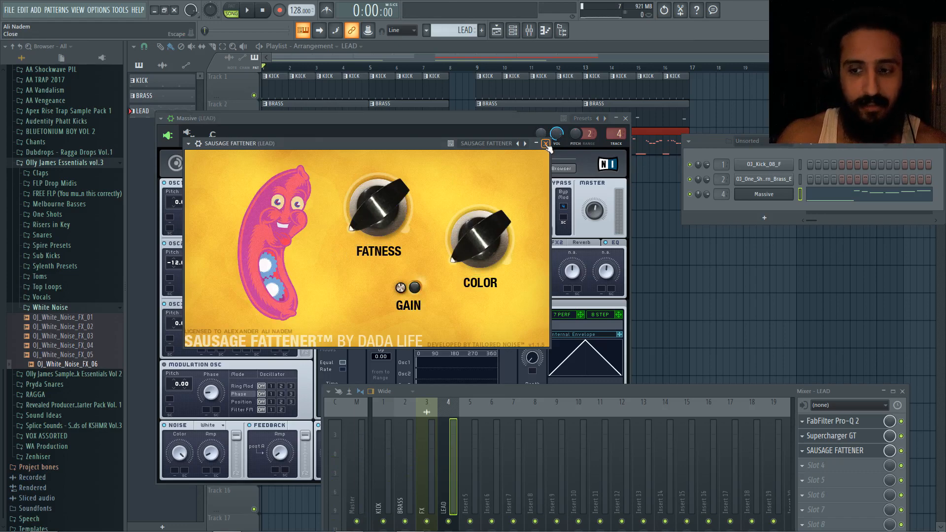
right_click(803, 451)
text(ca)
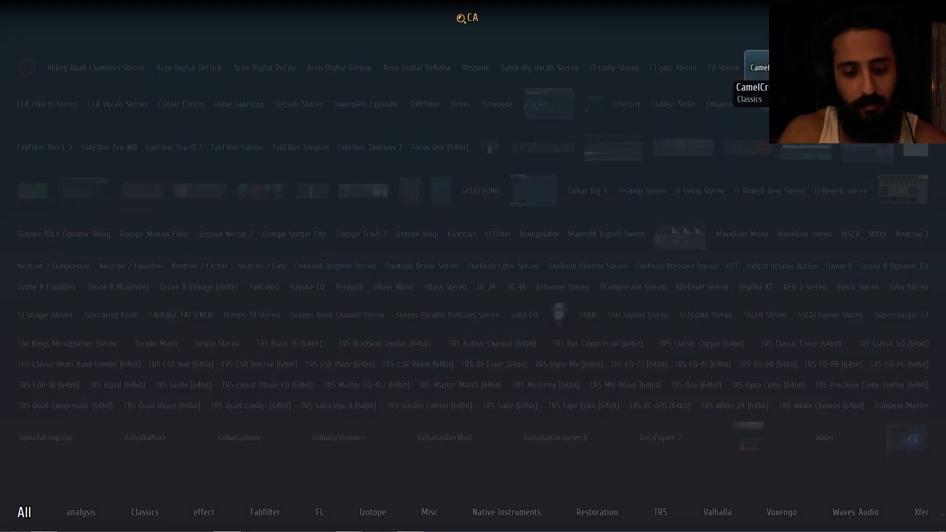
key(Return)
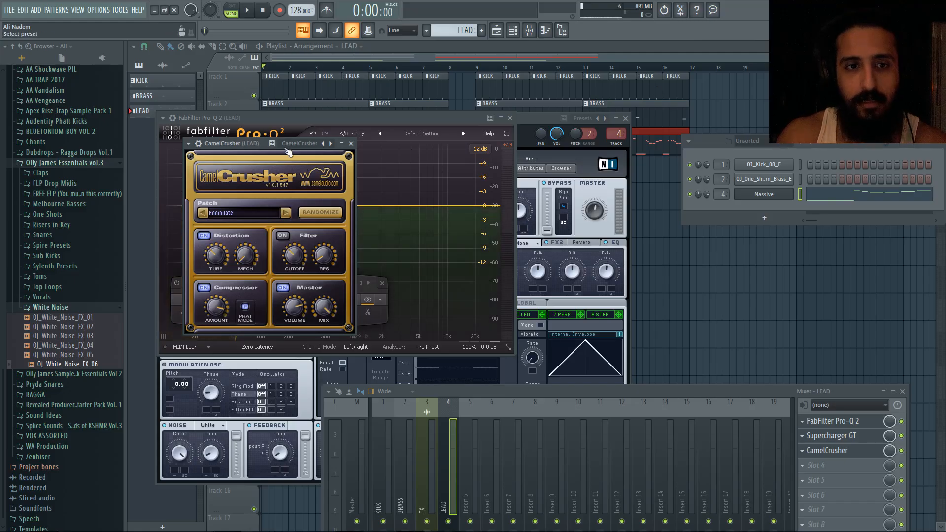
drag(231, 144, 389, 87)
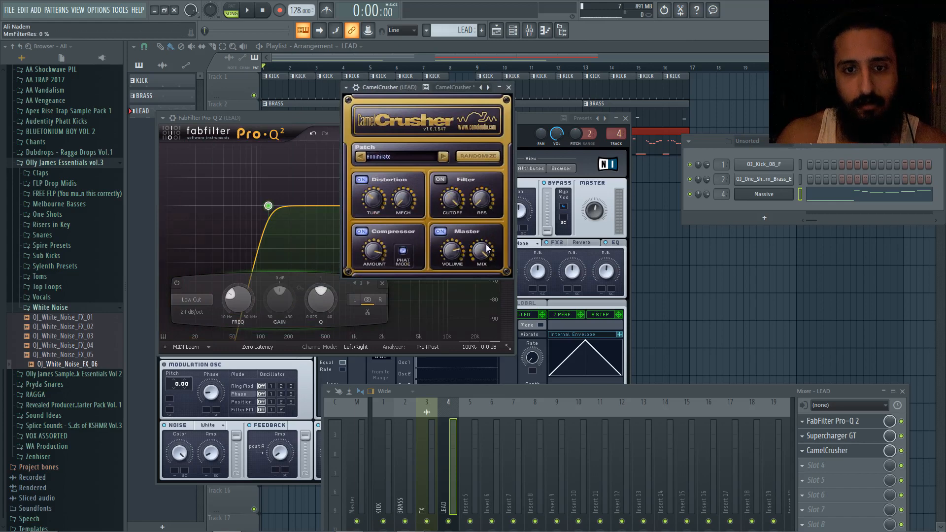
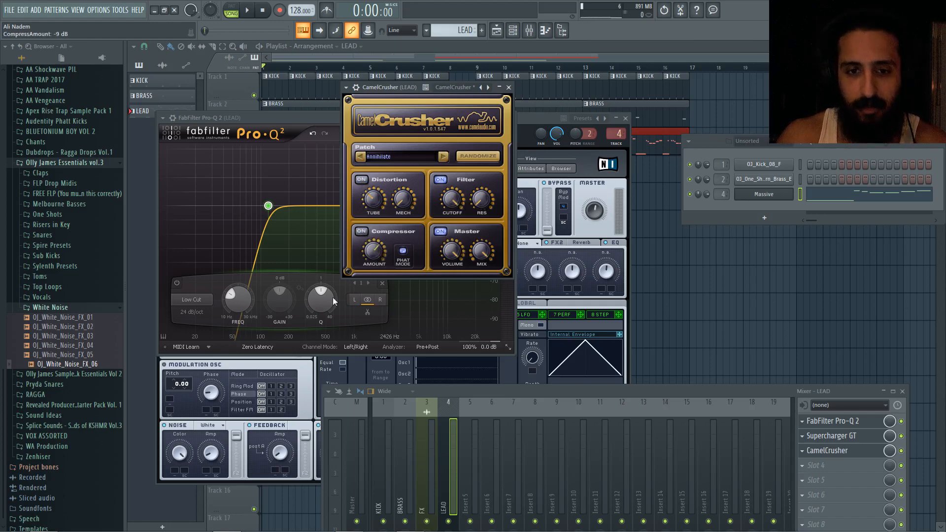
Step: Play the lead with the mixer in view, enable CamelCrusher's Compressor, and set its amount to -1 dB
drag(491, 389, 485, 286)
key(space)
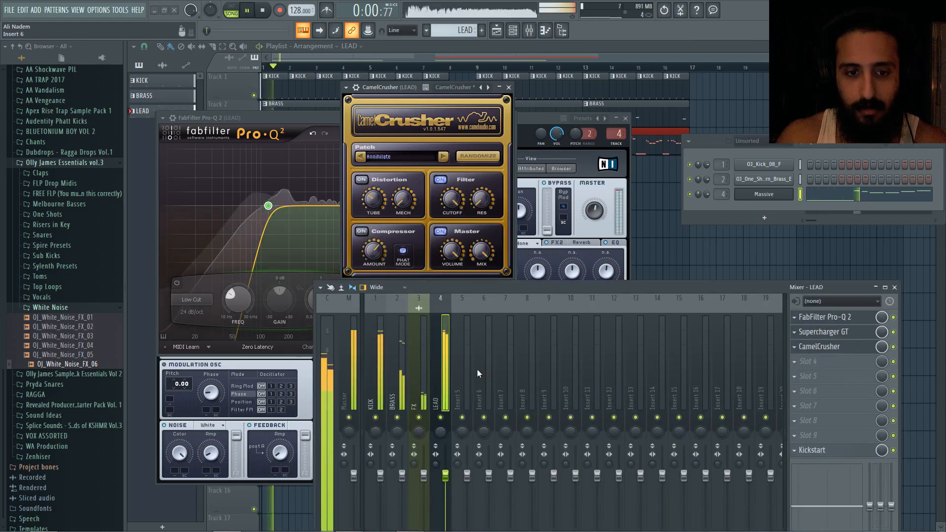
drag(375, 252, 381, 310)
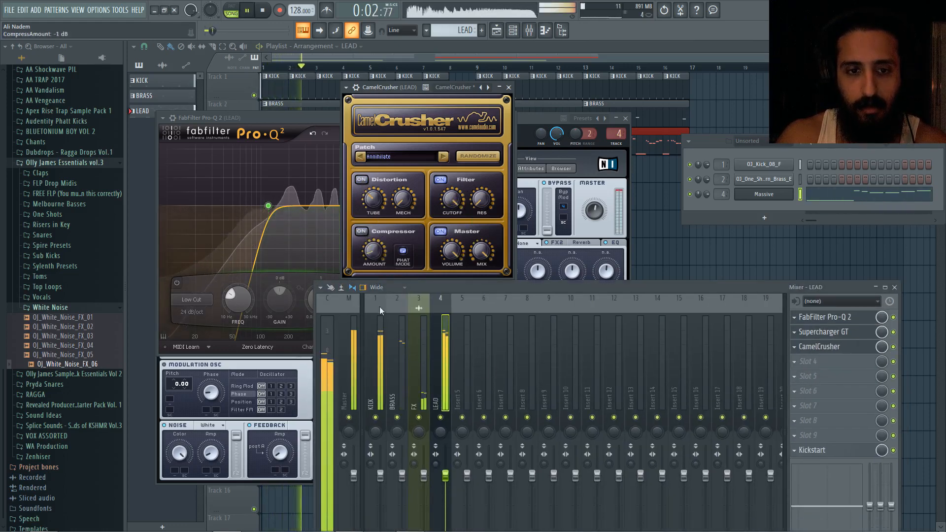
click(362, 232)
drag(373, 251, 375, 244)
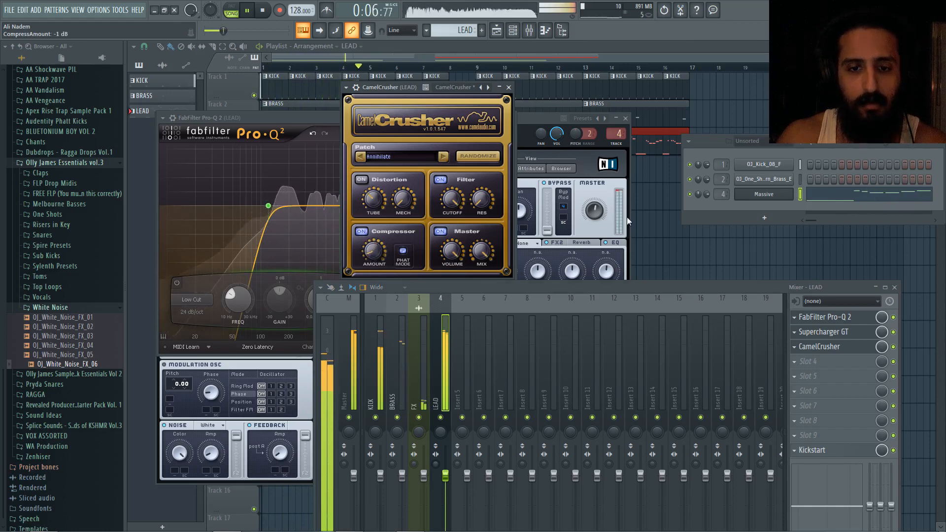
Step: Reopen the lead's Massive synth with the mixer moved aside and set the OSC3 Amp to 43 during playback
click(774, 195)
drag(526, 284, 853, 299)
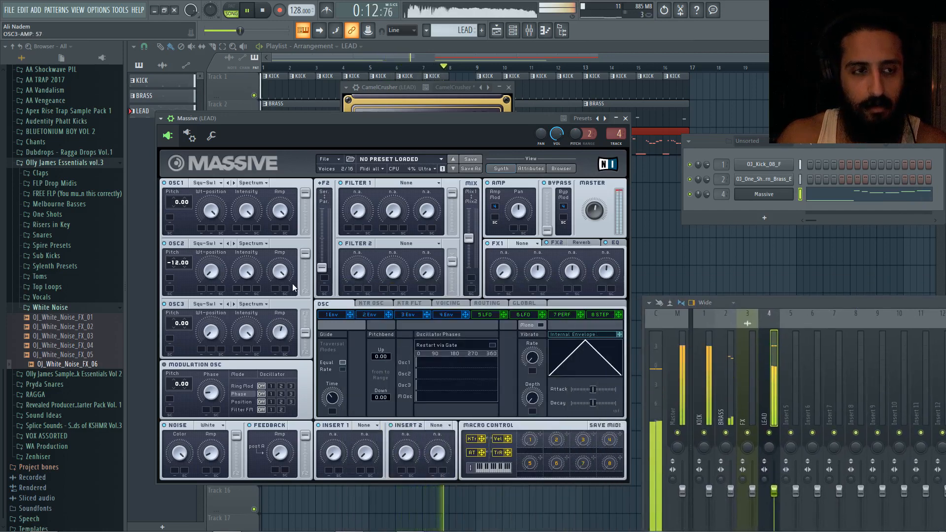
key(space)
key(space)
drag(284, 335, 283, 322)
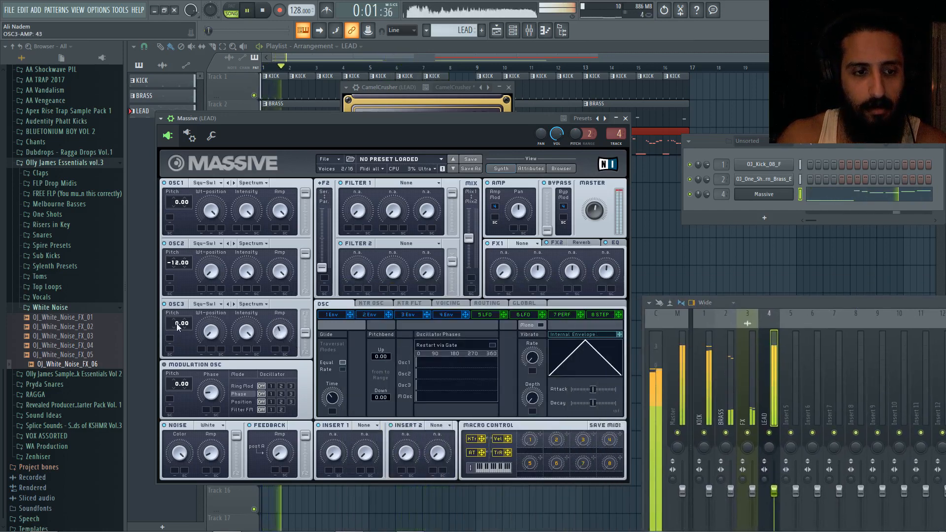
Step: Set Massive's OSC3 pitch to 12.00, turn up its Amp, and replay the lead
mouse_move(176, 324)
mouse_down()
mouse_move(179, 332)
mouse_move(178, 318)
mouse_up()
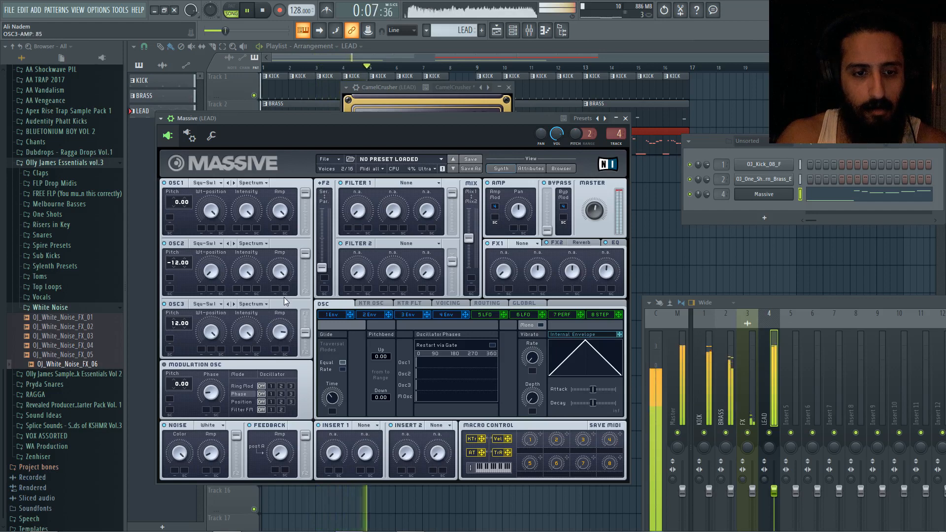
drag(288, 299, 287, 285)
key(space)
key(space)
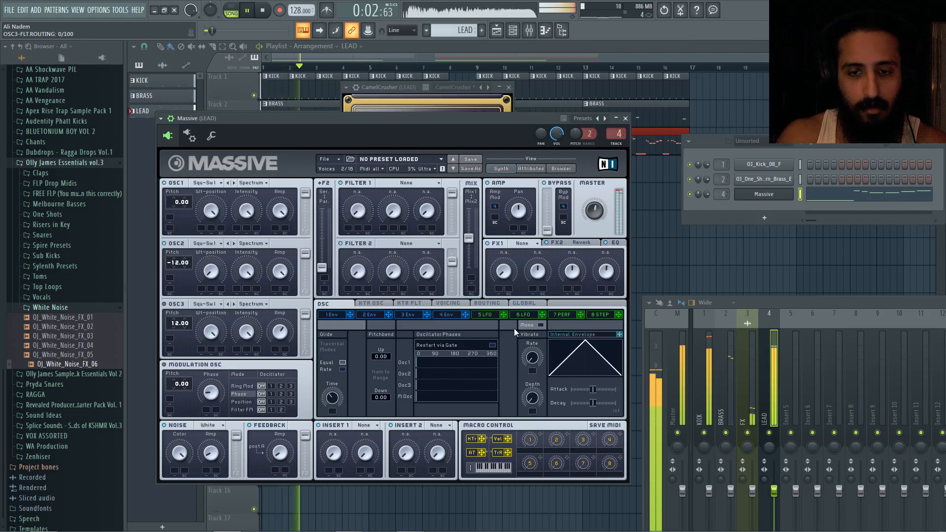
Step: Check Massive's voicing settings and set the FX2 Reverb Dry/Wet to 21
click(448, 303)
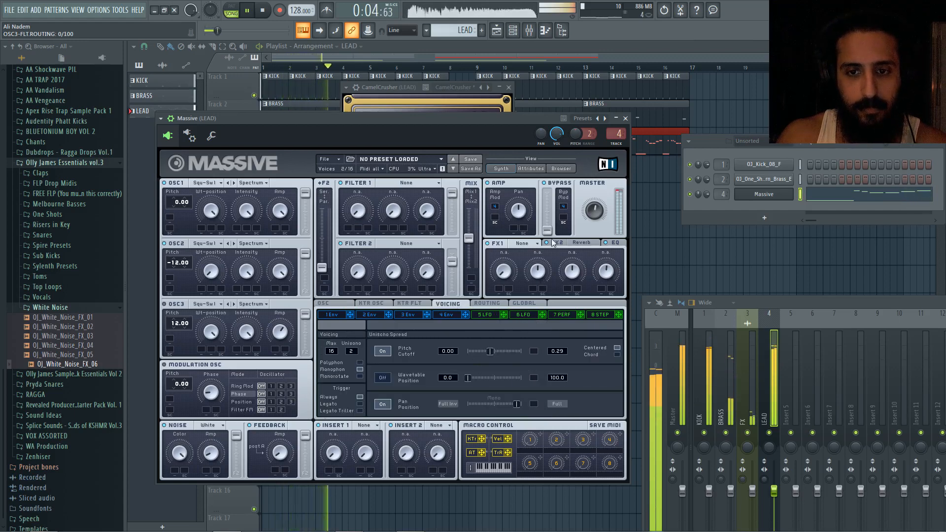
click(526, 243)
click(577, 244)
click(577, 243)
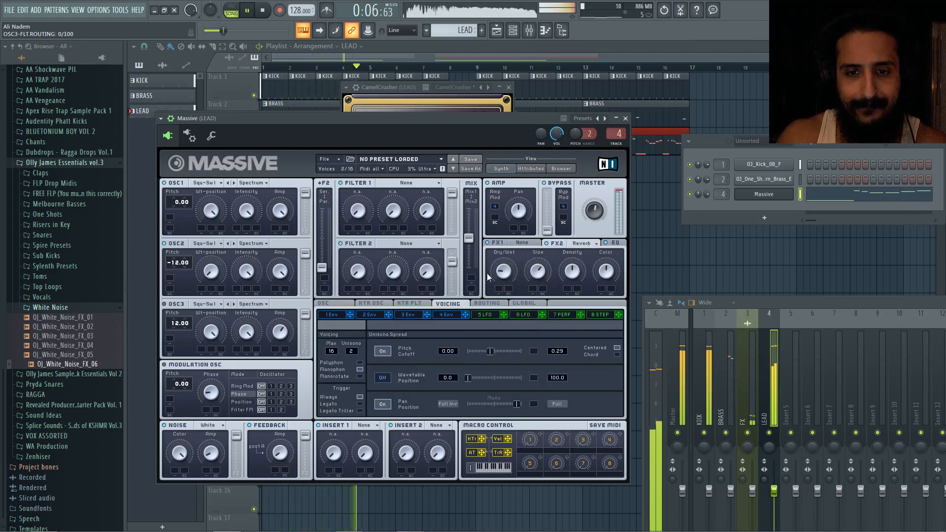
drag(510, 271, 510, 267)
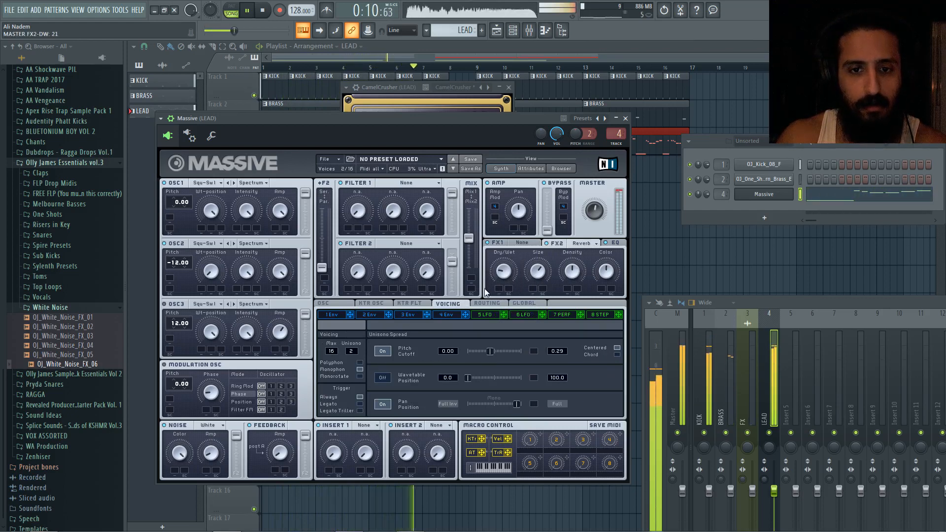
Step: Bring the playlist forward, listen to the arrangement in a wider view, and stop playback
click(415, 58)
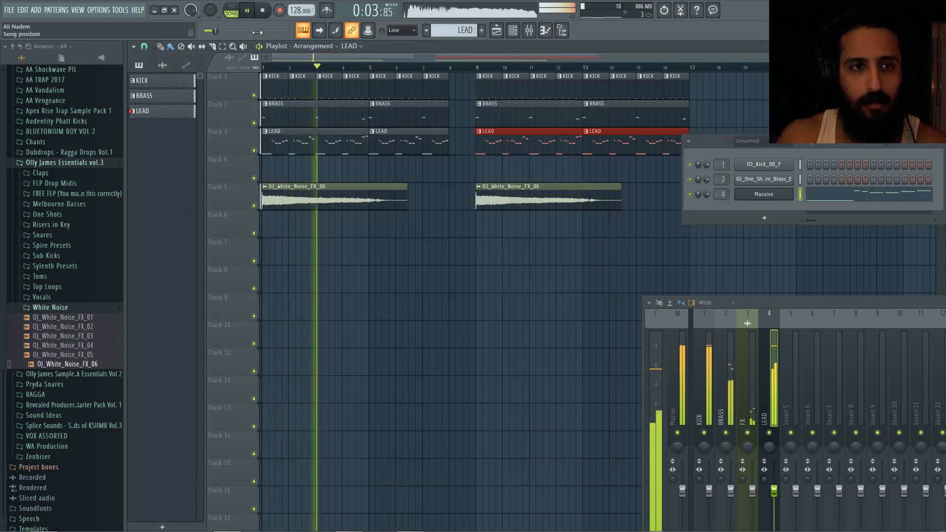
scroll(405, 172, down, 2)
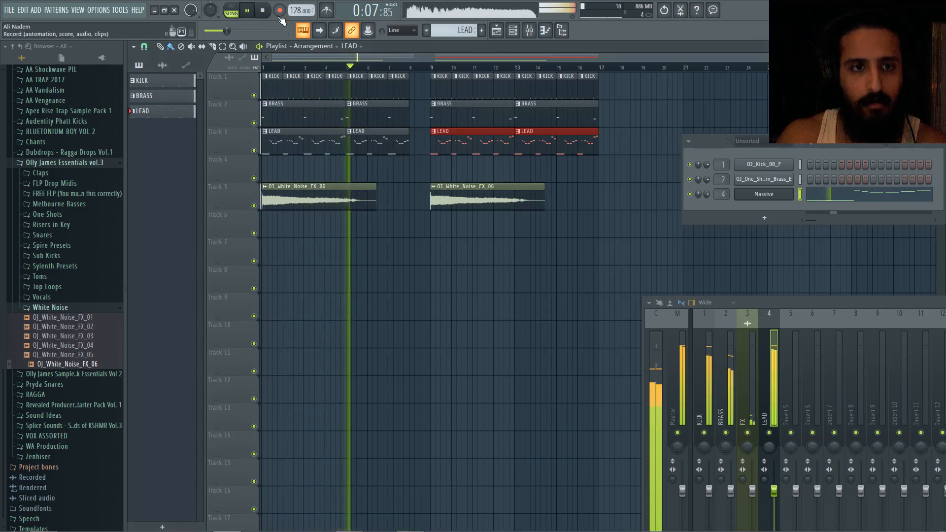
key(space)
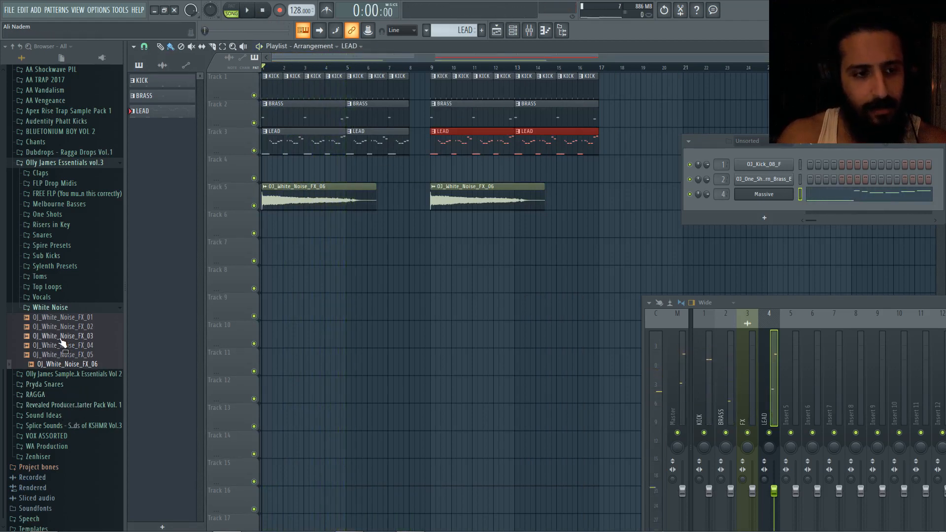
Step: Load REV-PSP1 Claps 15 Stadium (128 BPM) from the Revealed starter pack onto Track 6 at bar 5 and repeat it up to bar 9
click(67, 406)
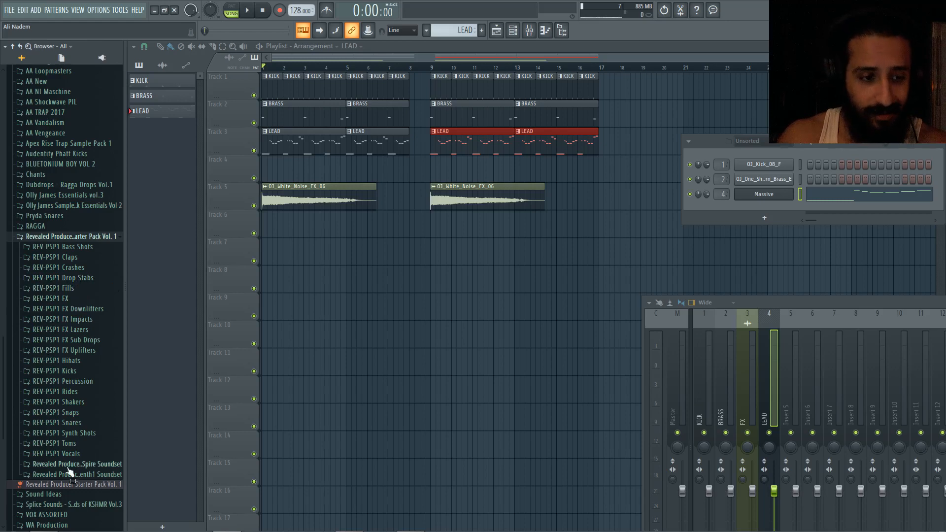
click(79, 450)
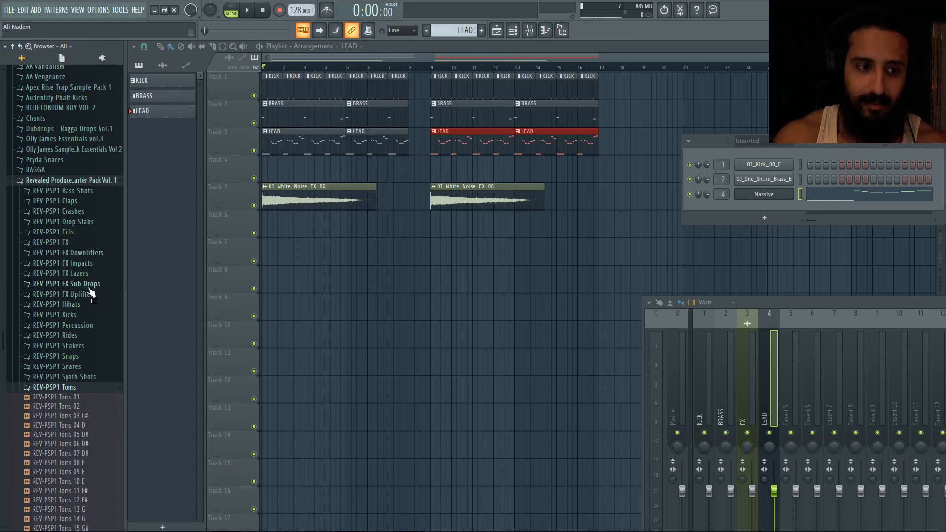
click(70, 202)
drag(81, 351, 358, 220)
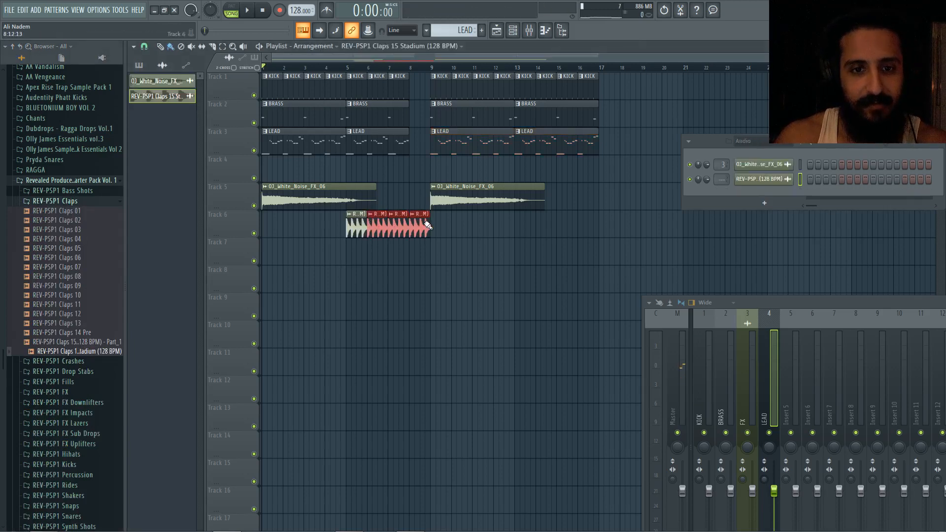
Step: Remove the stadium clap clip in bar 8 and fill bars 9 to 16 on Track 6 with repeats of it
ctrl+scroll(363, 225, up, 3)
right_click(468, 226)
click(491, 224)
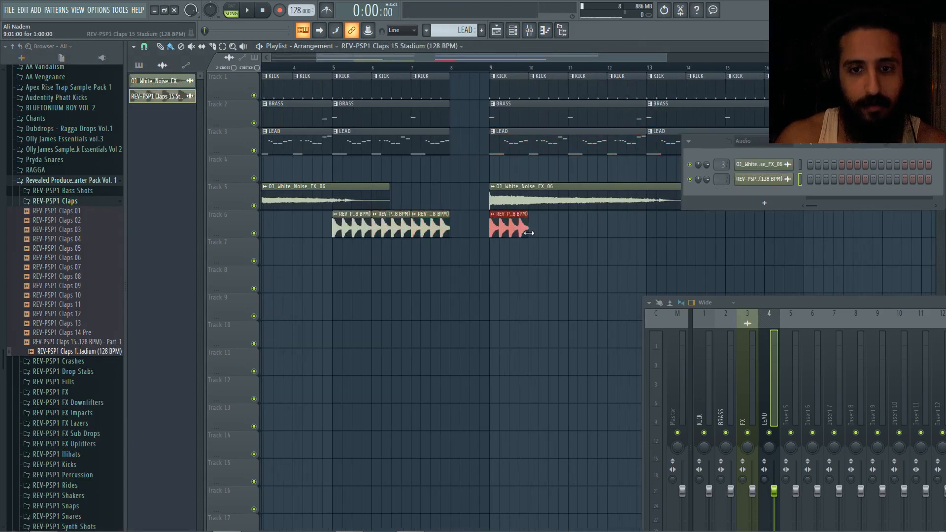
ctrl+scroll(529, 233, down, 2)
drag(481, 224, 614, 226)
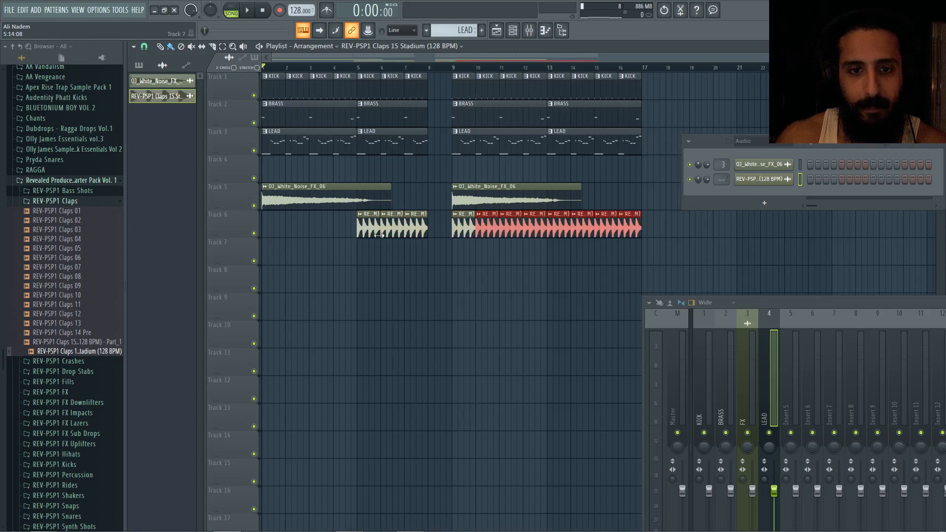
Step: Route the stadium clap channel to its own named mixer track 5 and close its channel settings
ctrl+scroll(379, 235, up, 3)
click(379, 232)
click(379, 247)
double_click(379, 231)
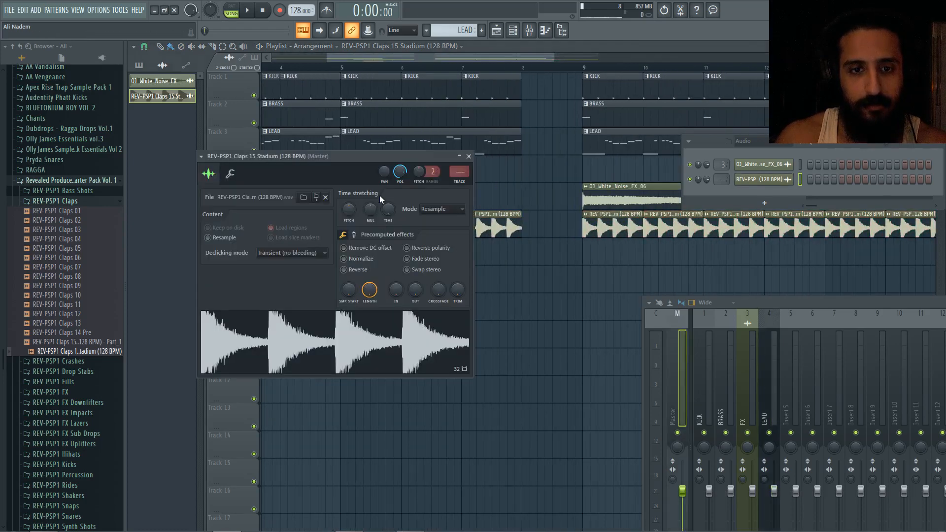
click(462, 183)
click(507, 259)
right_click(507, 260)
double_click(415, 249)
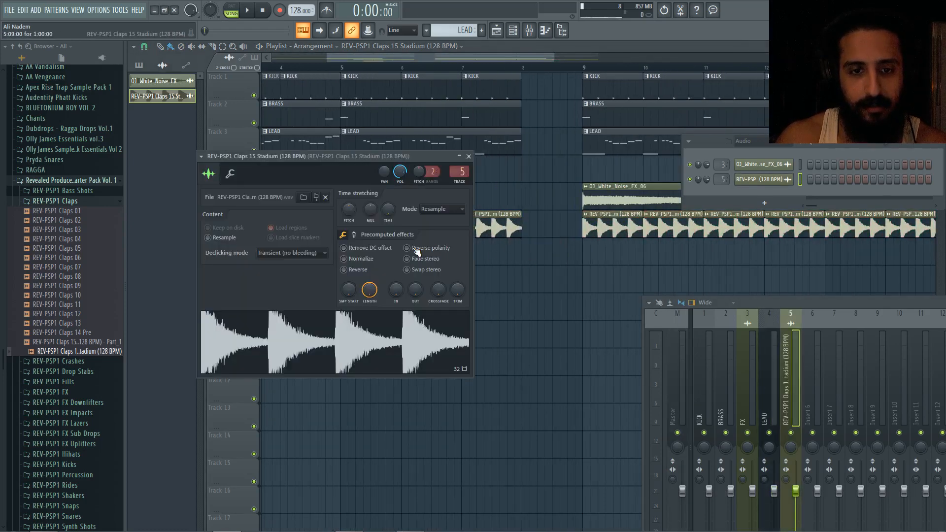
click(526, 258)
right_click(526, 258)
Step: Create a unique, reversed copy of the stadium clap on Track 7, shortened to the one beat before bar 5
click(374, 242)
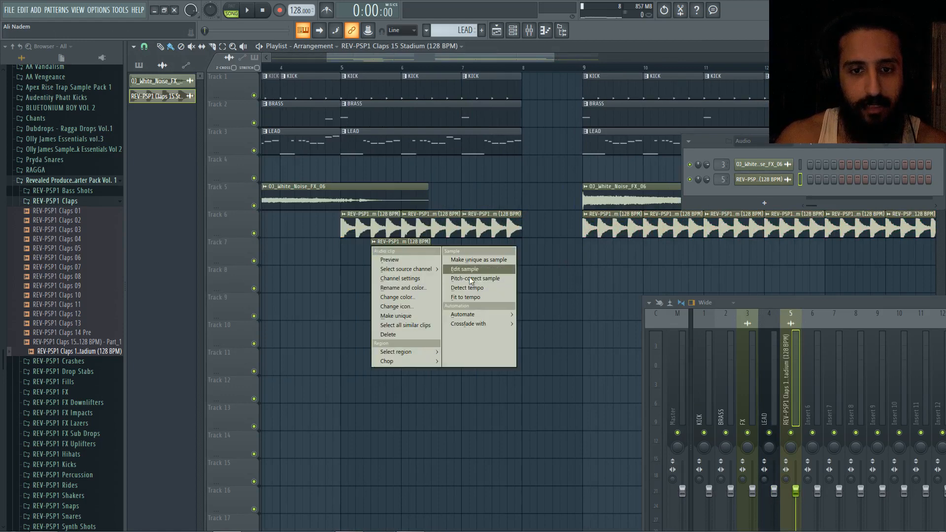
click(475, 261)
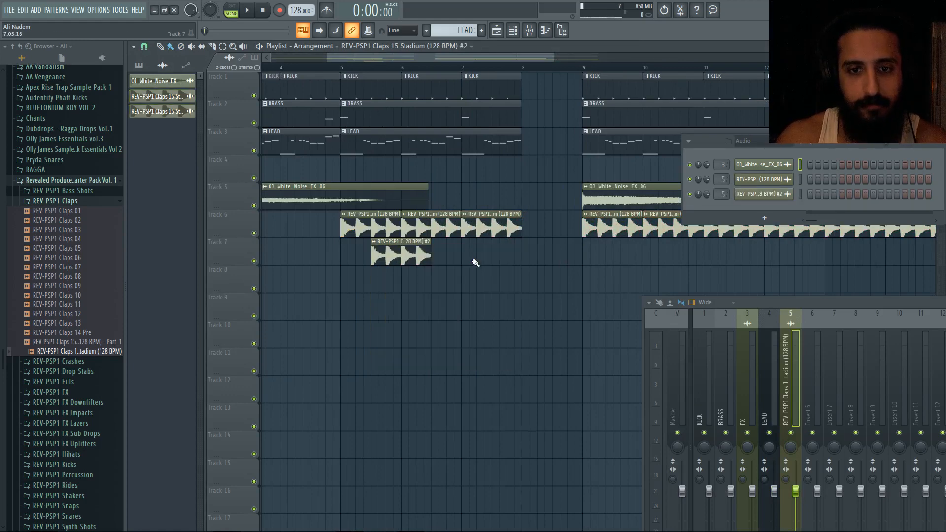
double_click(399, 252)
drag(399, 252, 340, 252)
scroll(322, 267, up, 6)
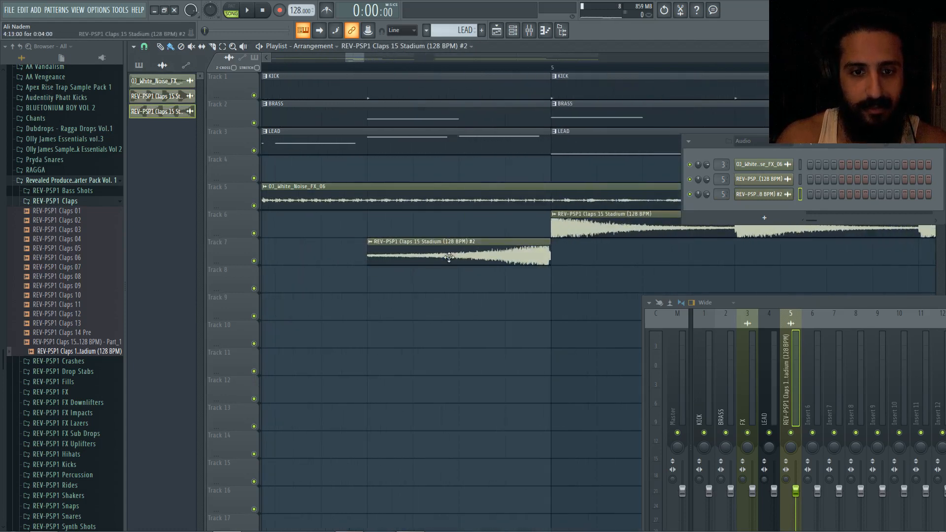
Step: Set the reversed clap's declicking mode to Smooth (bleeding) and trim its clip to end exactly at bar 5
double_click(450, 257)
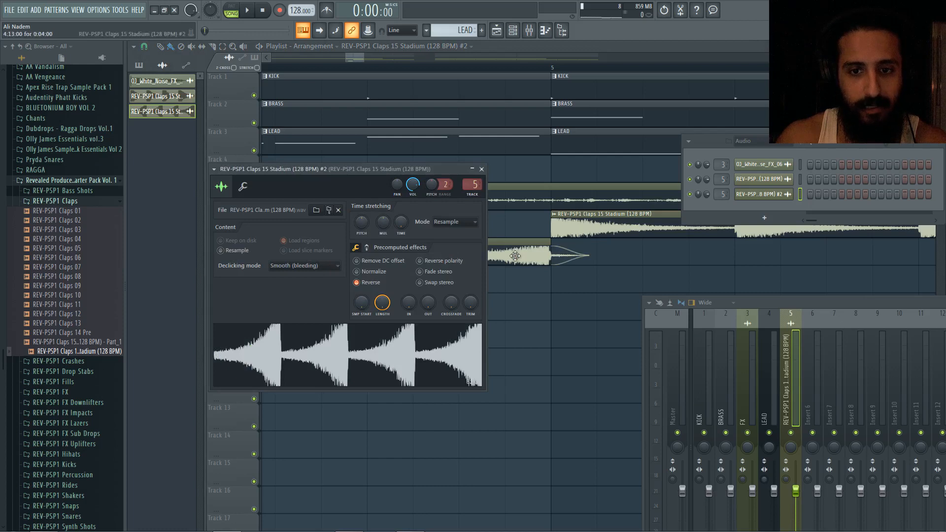
click(515, 255)
scroll(460, 256, down, 4)
drag(501, 255, 860, 257)
drag(418, 252, 457, 267)
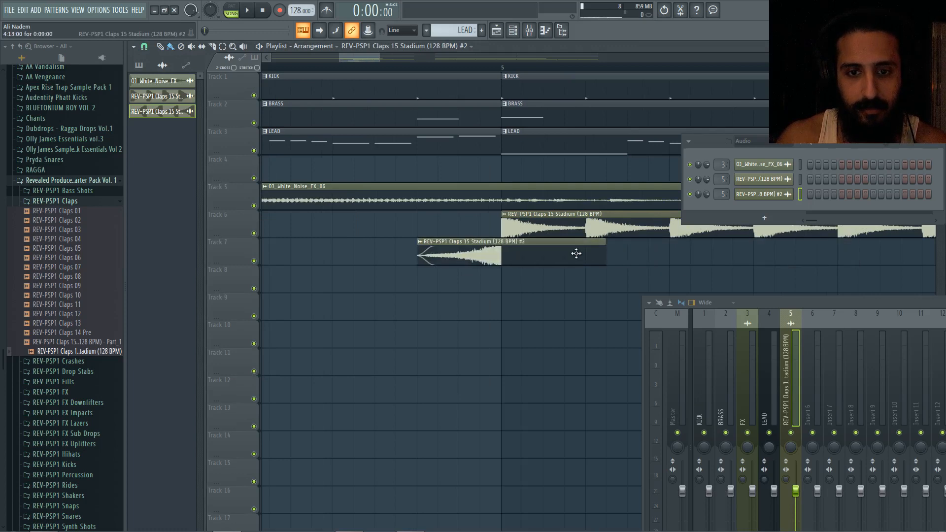
drag(603, 254, 501, 262)
scroll(468, 259, down, 3)
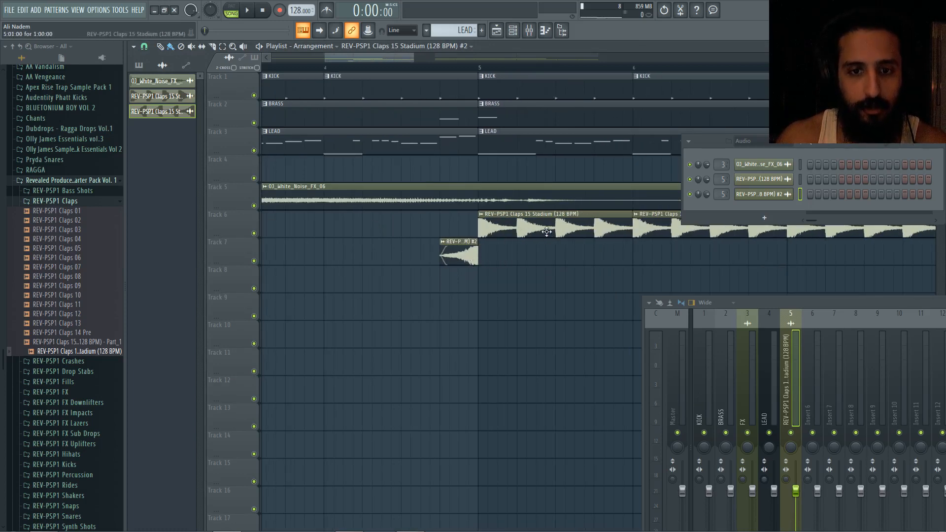
Step: Add Fruity Balance to slot 2 of the claps' mixer track and lower its volume to about -22.6 dB
double_click(515, 220)
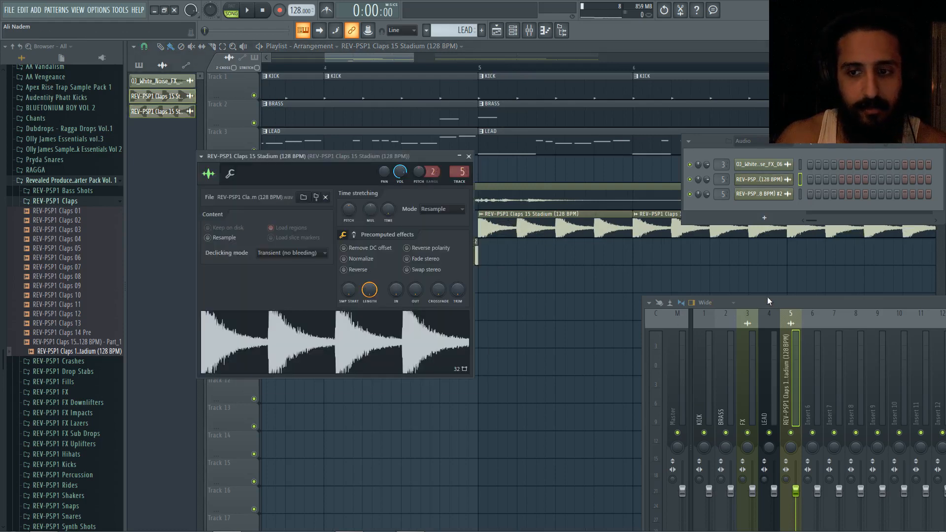
drag(767, 299, 369, 252)
click(729, 300)
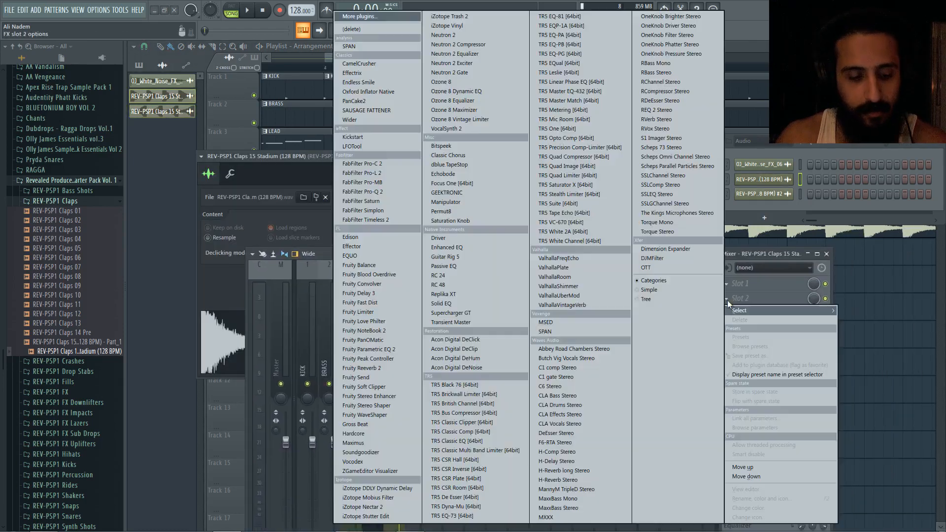
click(374, 266)
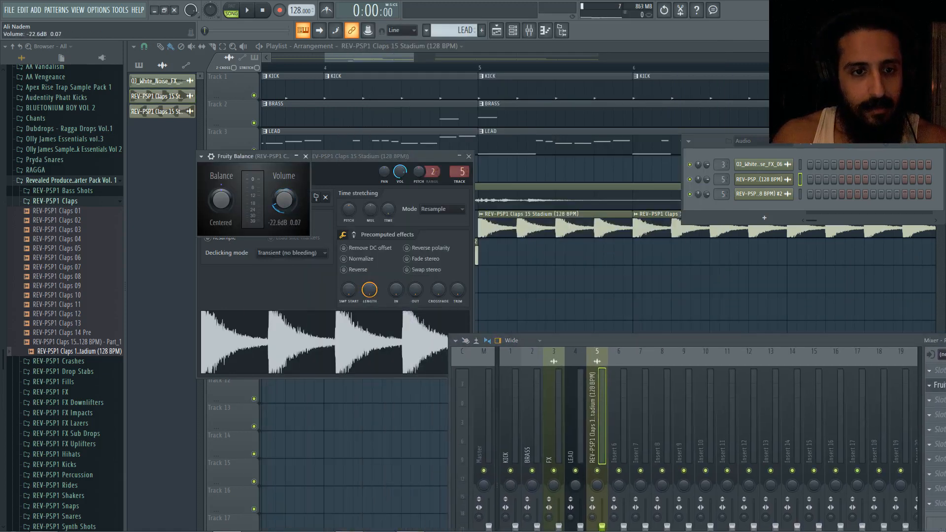
Step: Play the transition into bar 5 and set the claps' Fruity Balance volume to -12.5 dB
click(411, 68)
key(space)
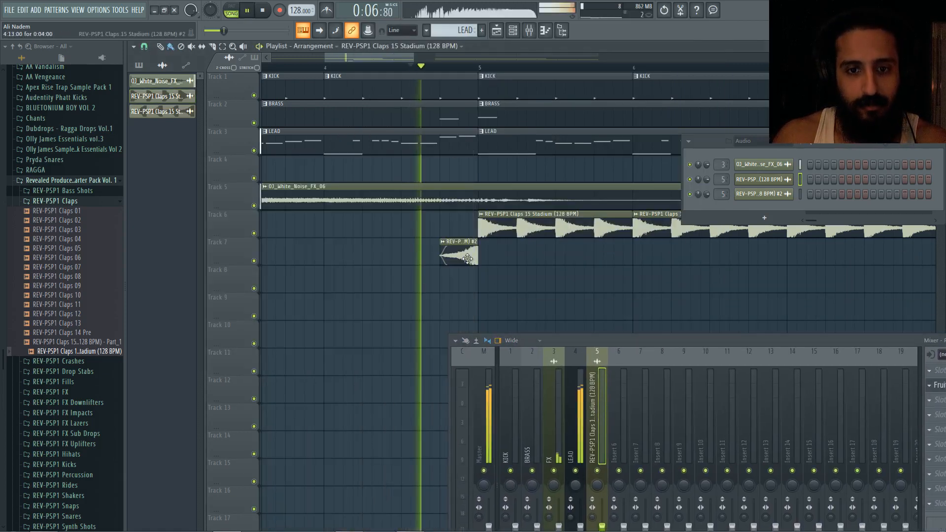
double_click(469, 258)
drag(581, 343, 420, 311)
key(space)
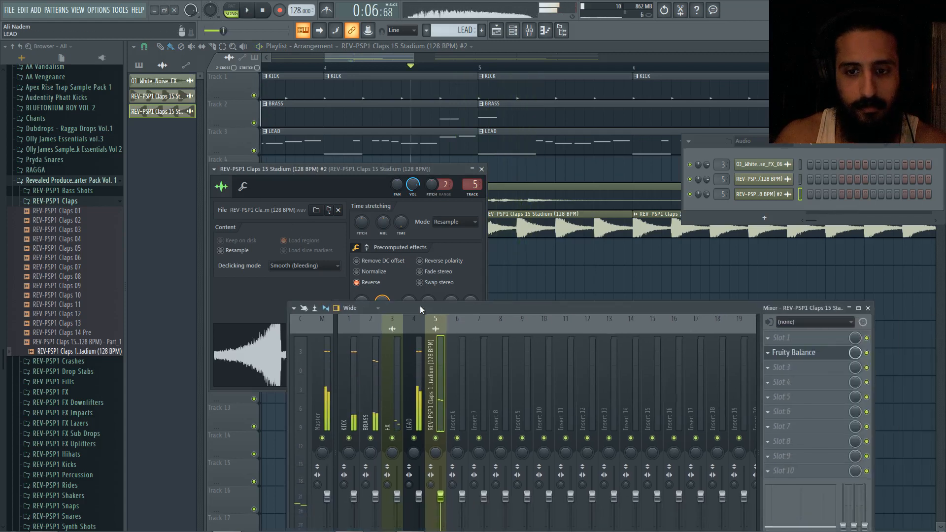
click(794, 352)
key(space)
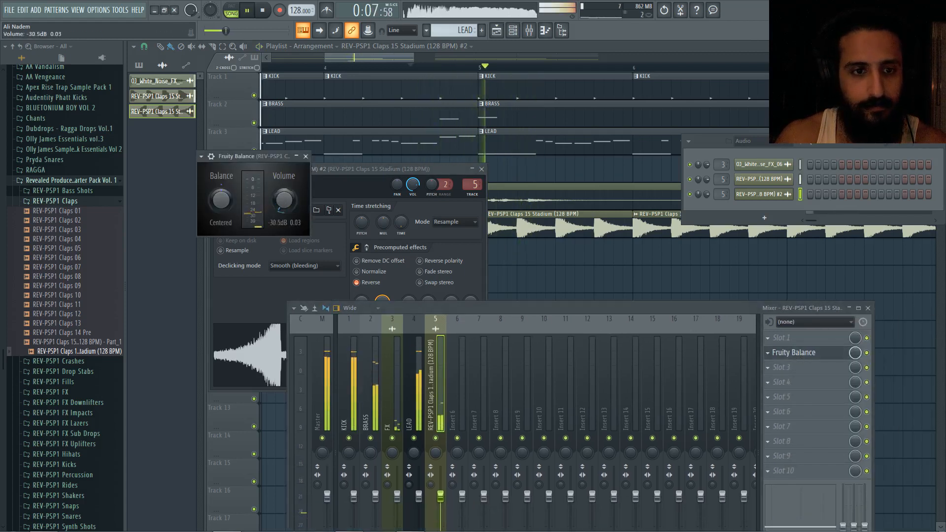
mouse_move(284, 199)
mouse_down()
mouse_move(284, 182)
mouse_move(284, 209)
mouse_move(284, 183)
mouse_up()
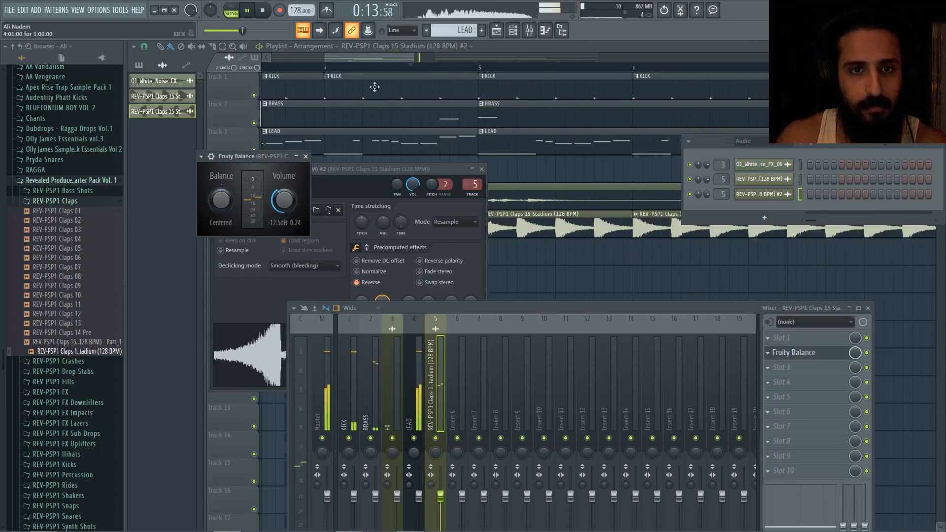
Step: Replay from partway through bar 4 and reopen the claps' Fruity Balance to check their level
click(382, 67)
scroll(377, 141, down, 5)
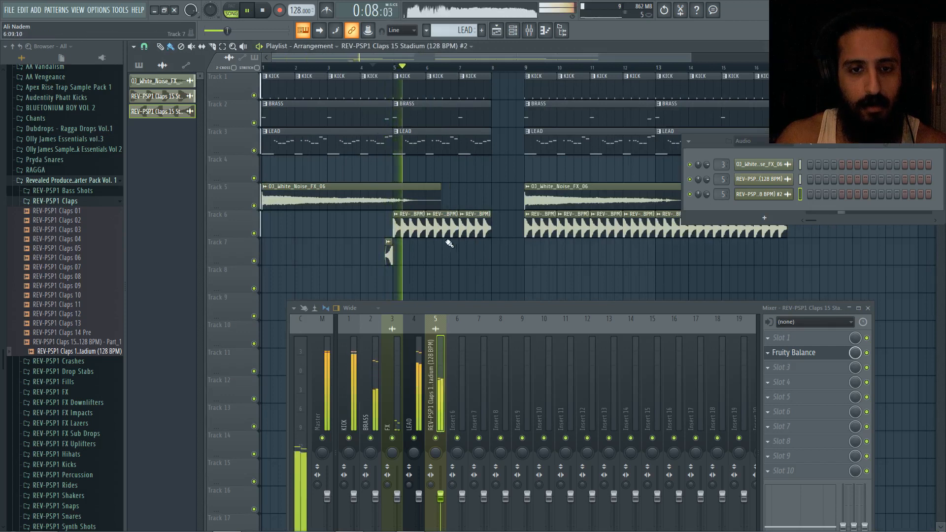
click(780, 353)
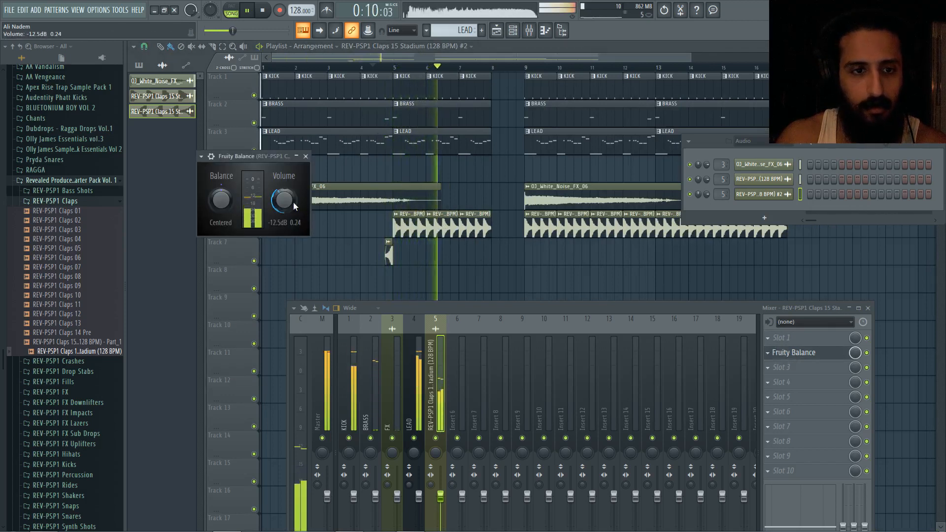
Step: Check the lead's FabFilter Pro-Q 2 and CamelCrusher and the kick's mixer track while the arrangement plays
click(410, 345)
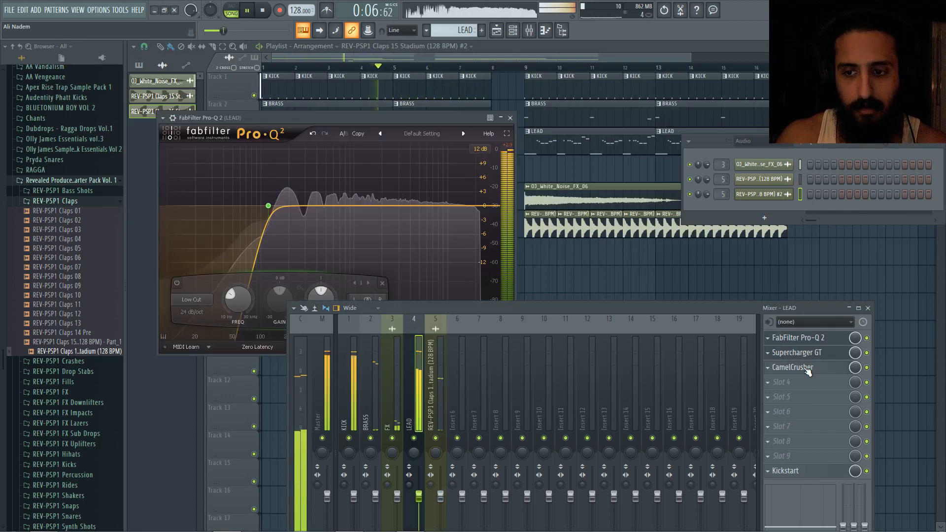
click(806, 369)
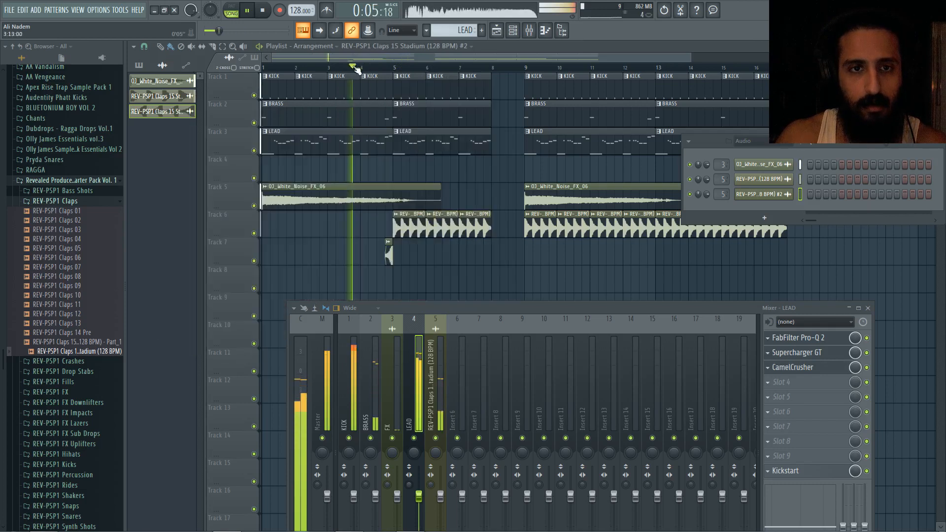
scroll(355, 69, up, 3)
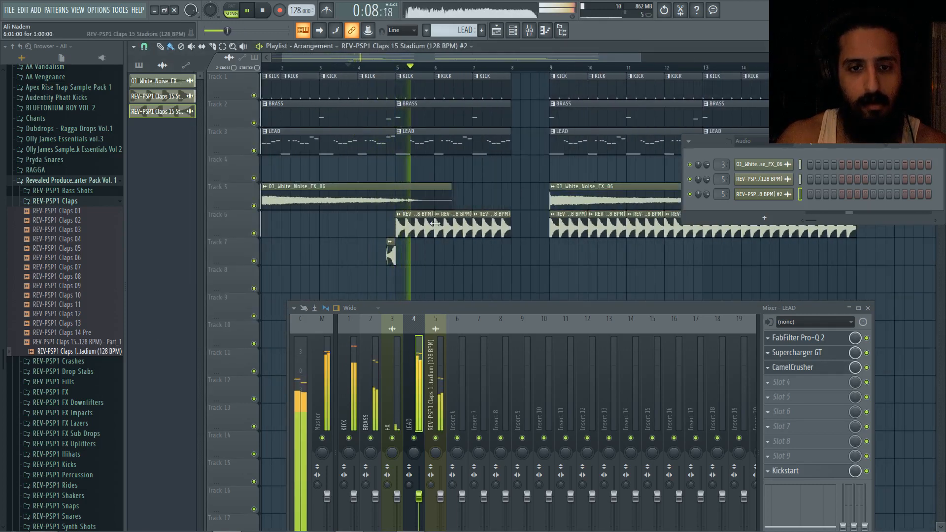
scroll(449, 243, down, 1)
click(348, 367)
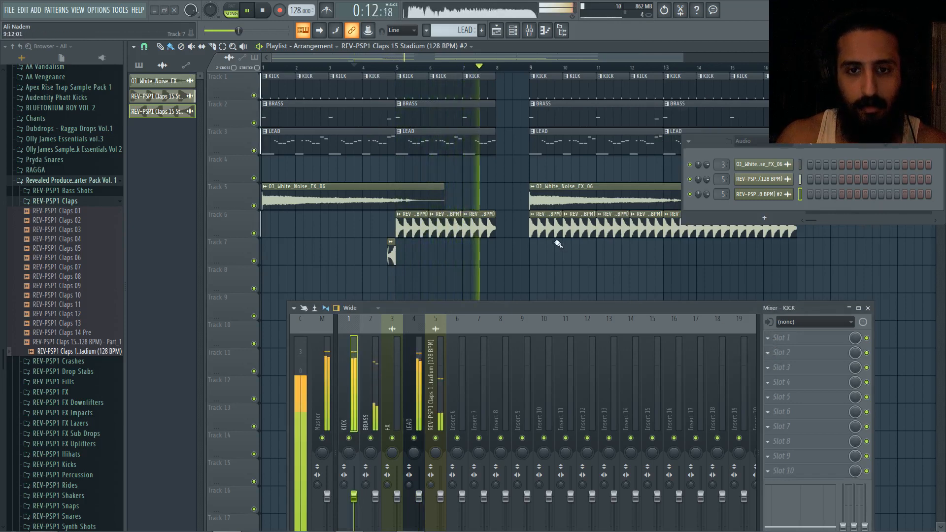
Step: Stop playback and place a copy of the reversed clap on Track 7 in the last beat before bar 9
scroll(483, 222, down, 1)
scroll(448, 217, up, 5)
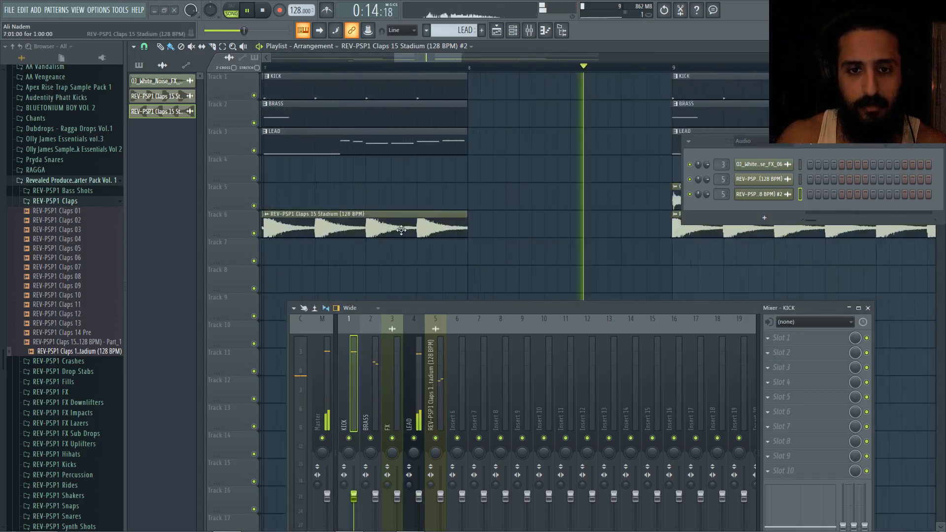
scroll(427, 217, down, 6)
scroll(356, 243, up, 4)
click(346, 242)
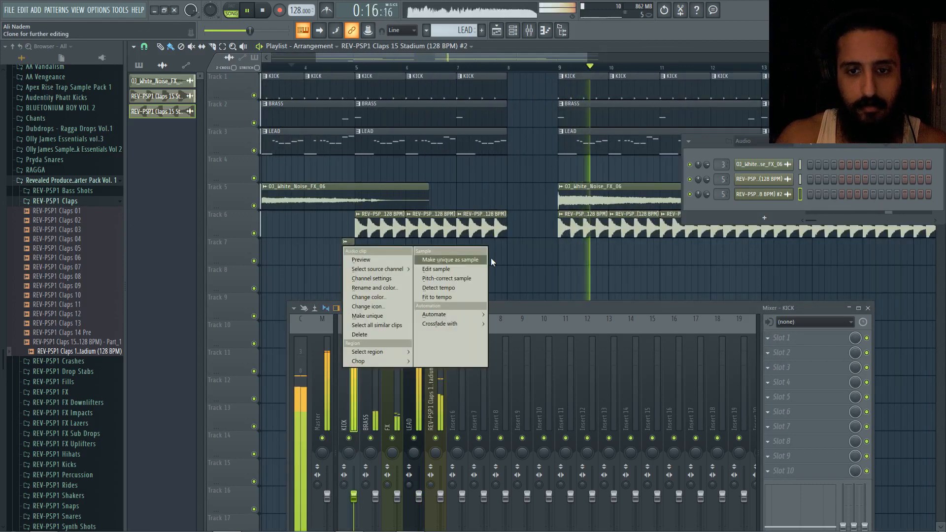
click(487, 230)
key(space)
click(549, 253)
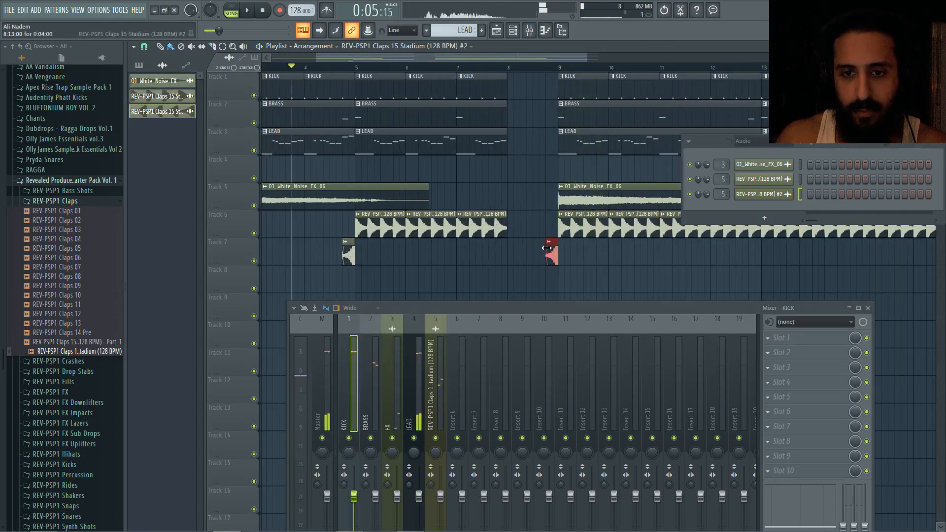
Step: Add FabFilter Pro-Q 2 to slot 1 of the claps' mixer track and create a band at about 50.9 Hz
double_click(549, 253)
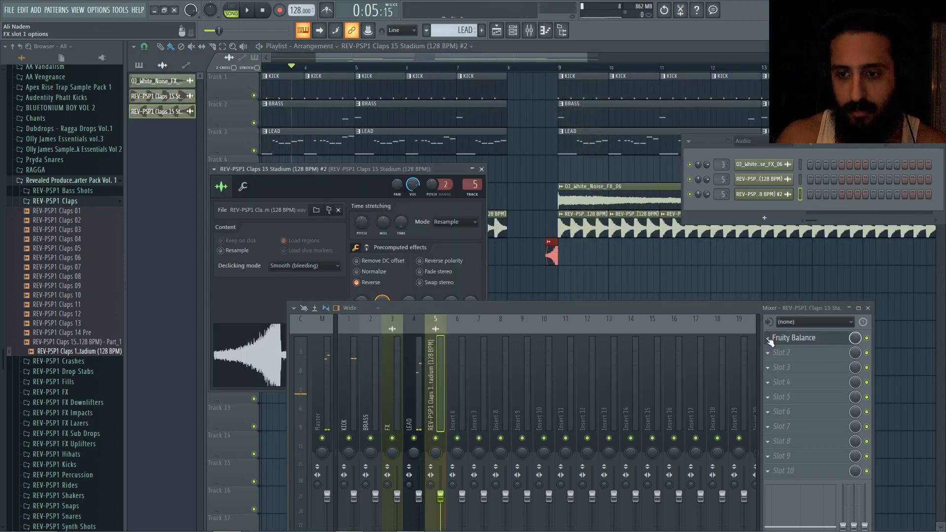
click(771, 340)
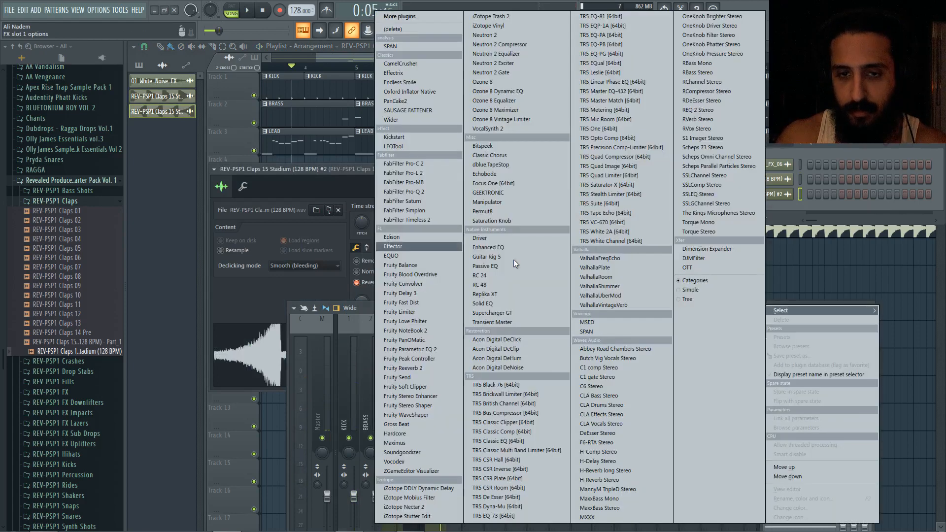
click(415, 193)
drag(268, 233, 259, 244)
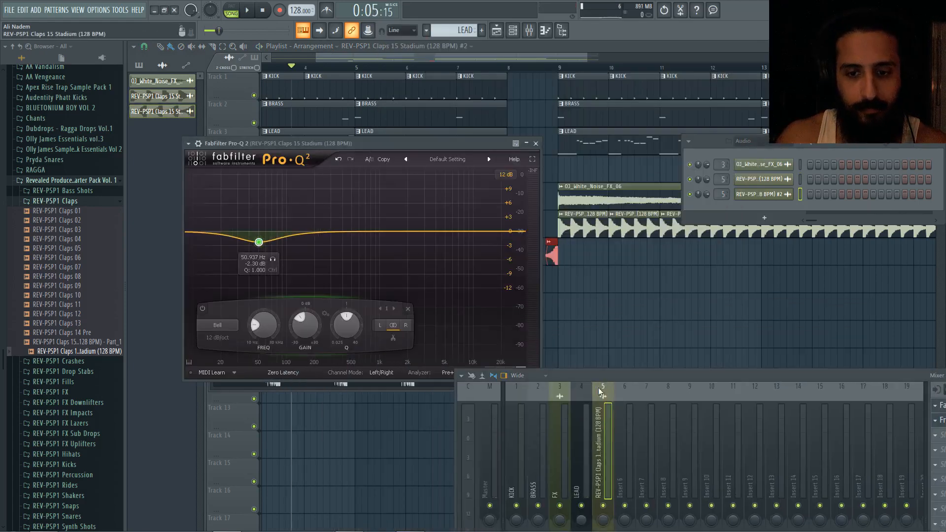
Step: Change the claps' Pro-Q 2 band to a 24 dB/oct Low Cut at 152.57 Hz during playback
key(space)
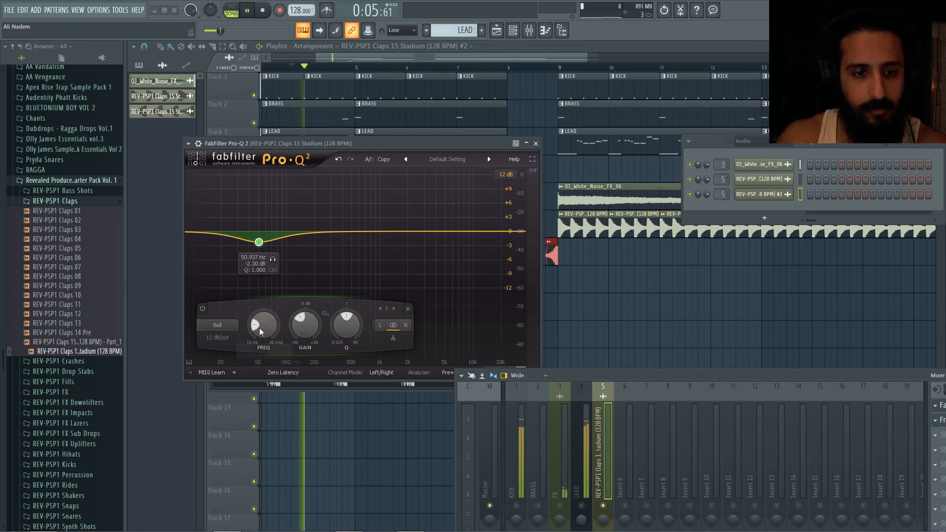
click(231, 325)
click(219, 363)
scroll(221, 338, up, 1)
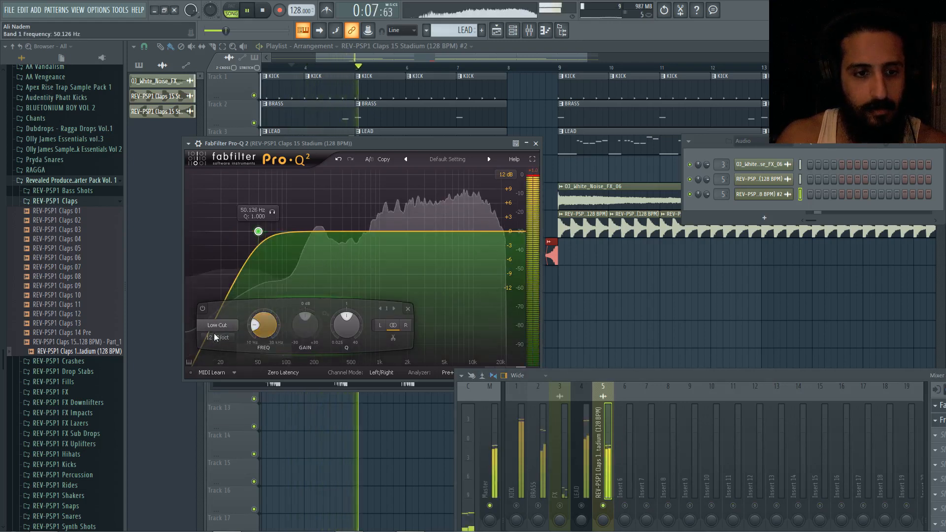
scroll(221, 340, up, 1)
drag(266, 335, 270, 316)
key(space)
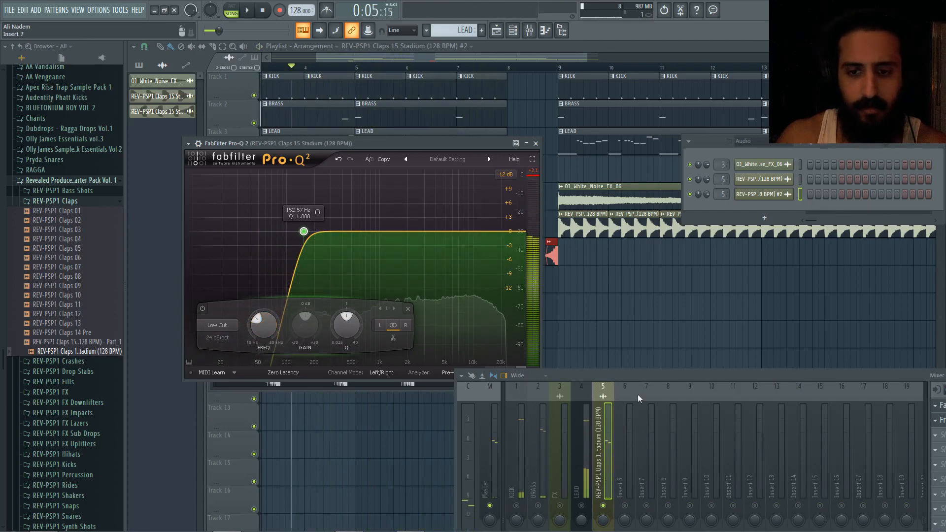
Step: Move the mixer so its faders and effect slots are fully in view, and open the settings of the OJ_White_Noise_FX_06 clip
drag(642, 376, 463, 263)
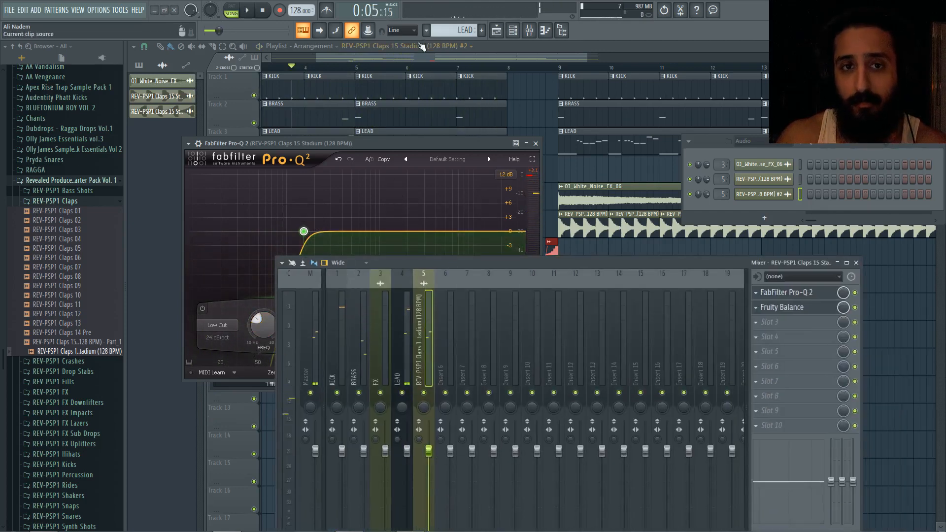
drag(451, 58, 365, 55)
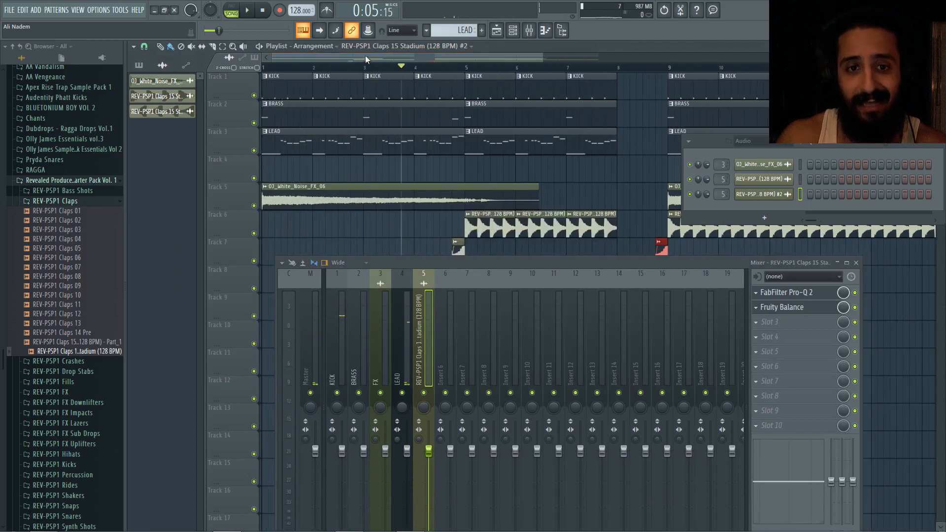
double_click(404, 205)
Step: Rename the claps' mixer track, insert 5, as STADIUM CLAP
click(427, 345)
key(F2)
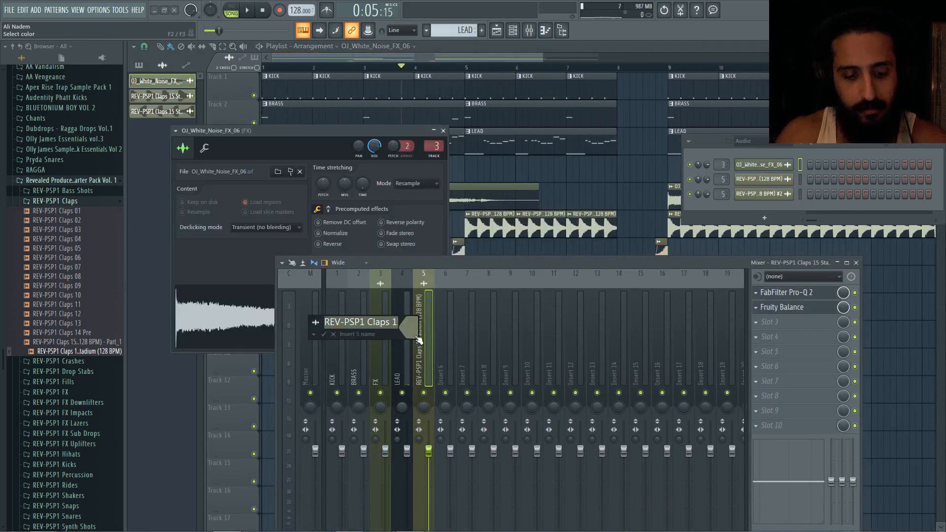
text(STADIUM CLAP)
key(Return)
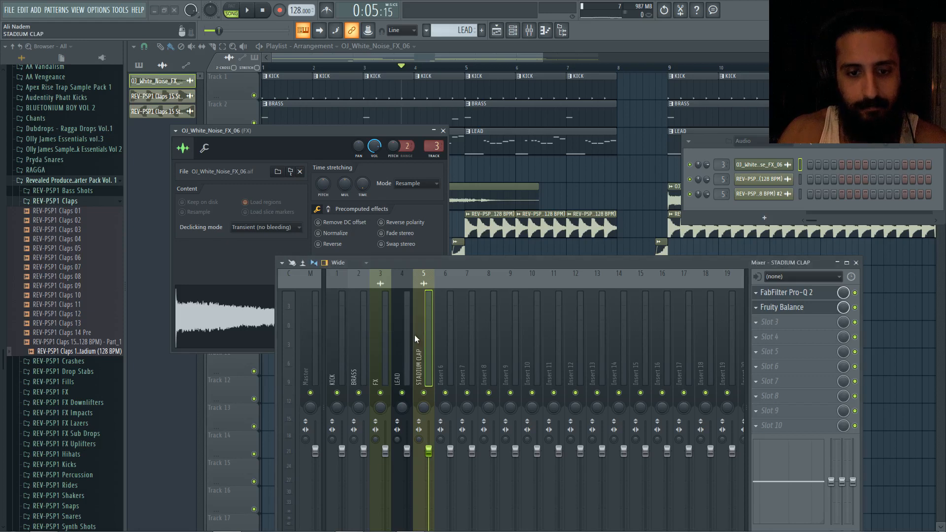
Step: Reorder the mixer so STADIUM CLAP sits on insert 2 between KICK and BRASS, and select the FX track
click(330, 342)
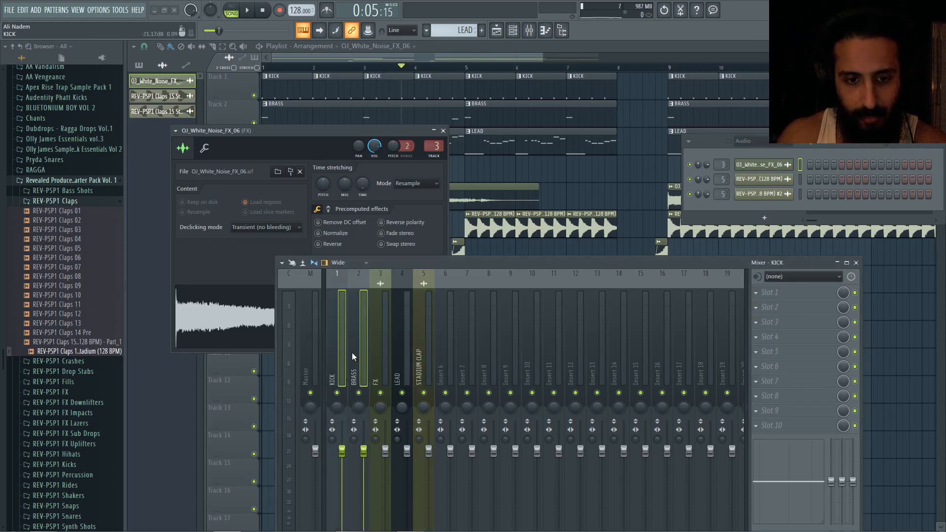
click(422, 360)
shift+scroll(422, 360, up, 3)
click(407, 361)
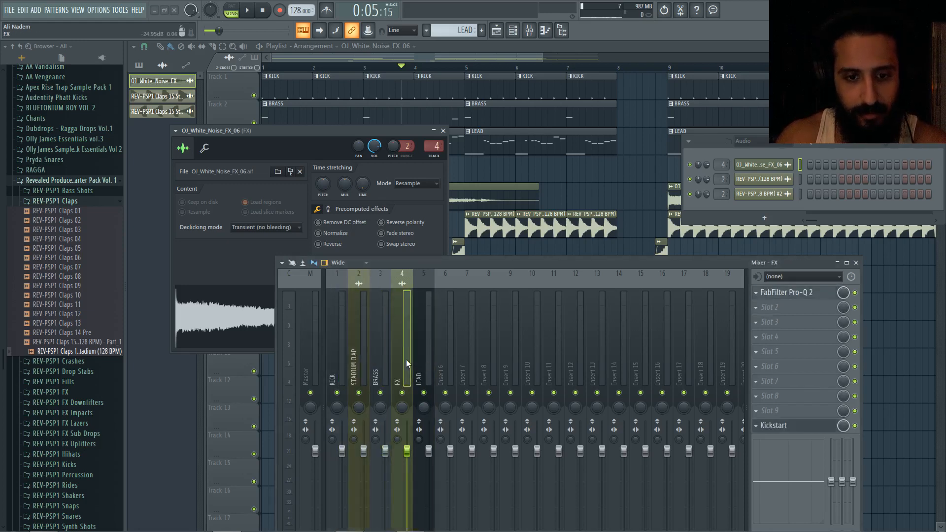
Step: Colour the BRASS, FX and LEAD mixer tracks purple together
click(437, 364)
click(434, 363)
ctrl+shift+drag(432, 362, 378, 354)
key(F2)
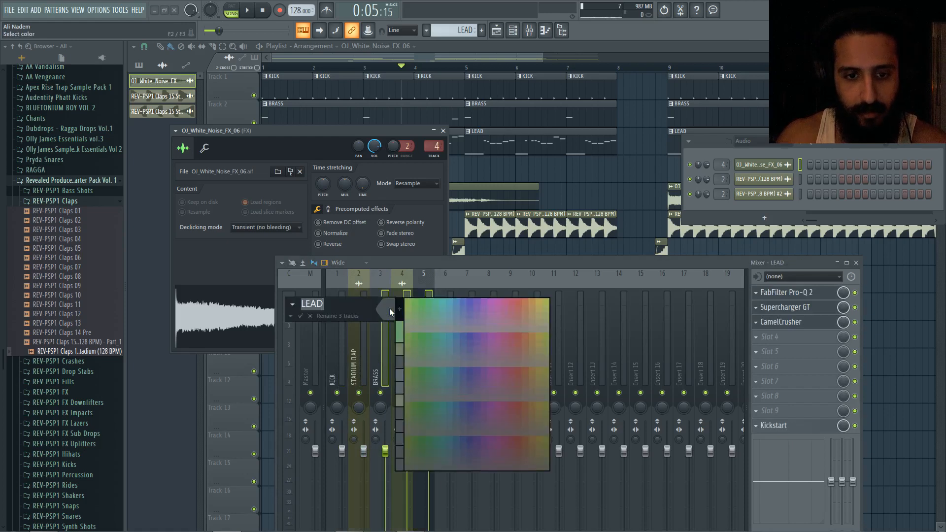
click(475, 300)
click(373, 326)
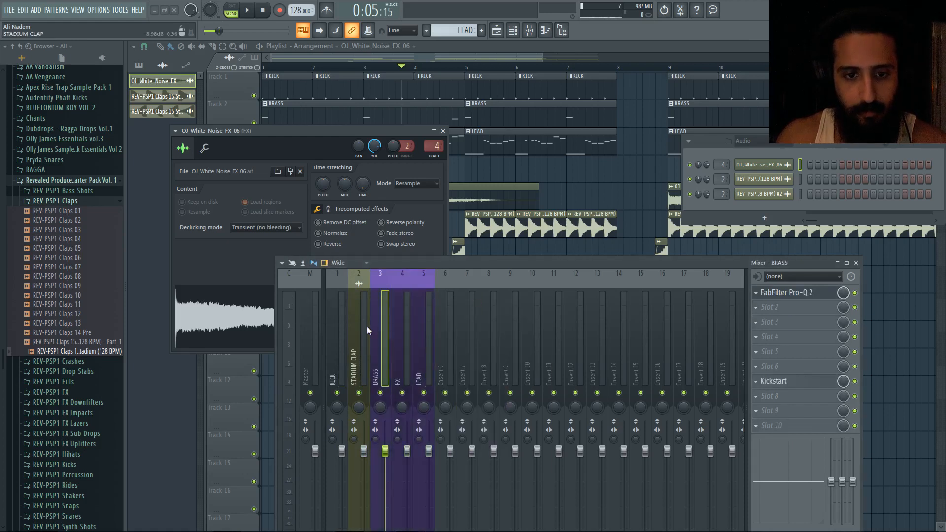
Step: Colour the KICK and STADIUM CLAP mixer tracks blue, and close the mixer
click(365, 327)
ctrl+shift+drag(357, 330, 345, 325)
key(F2)
click(344, 296)
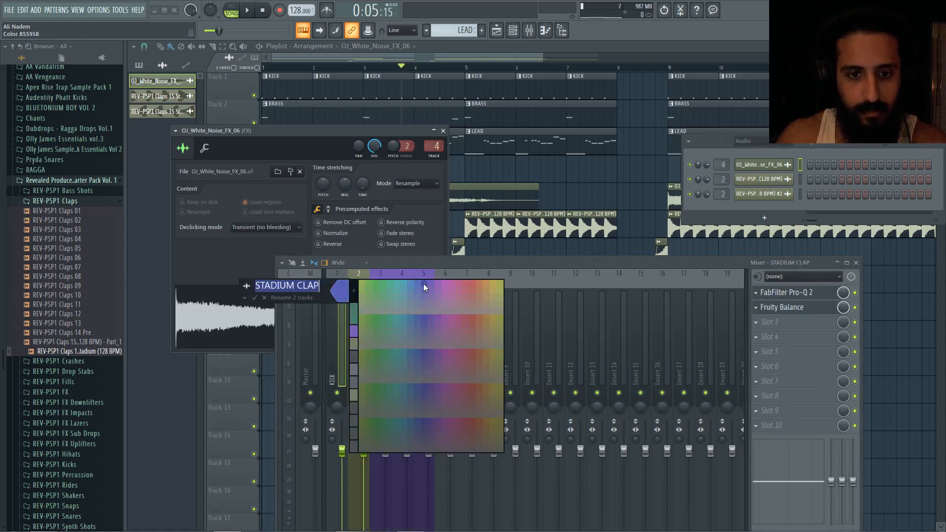
click(424, 283)
click(438, 337)
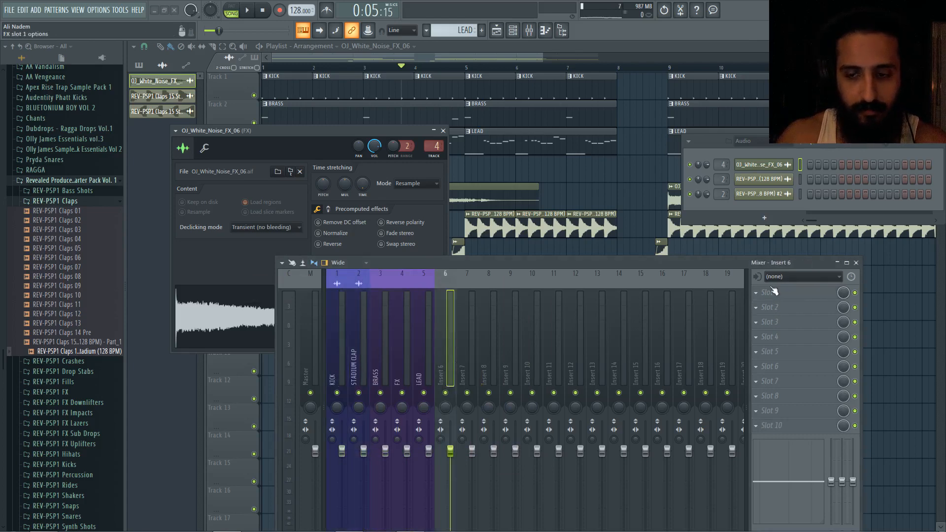
click(854, 264)
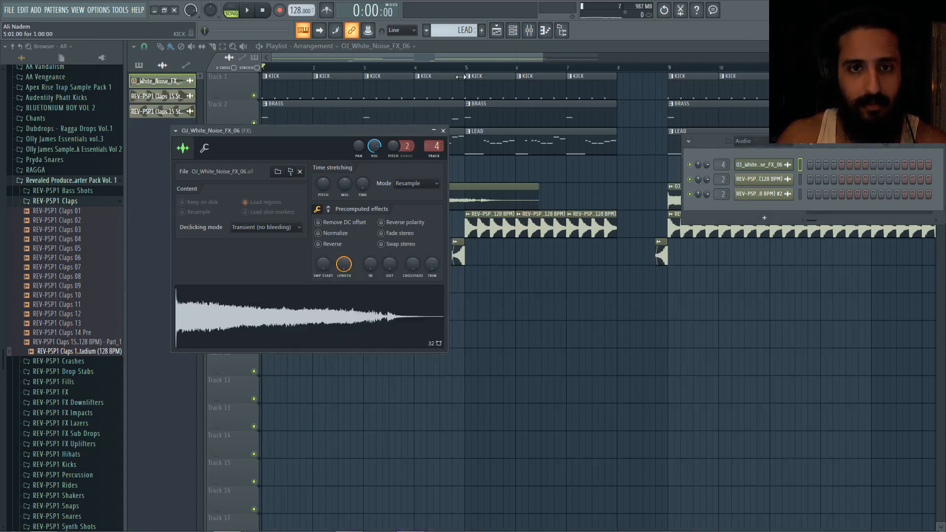
Step: Place the playback position at bar 5 and open the Toms folder of Olly James Essentials vol.3 in the browser
click(466, 67)
scroll(35, 272, up, 5)
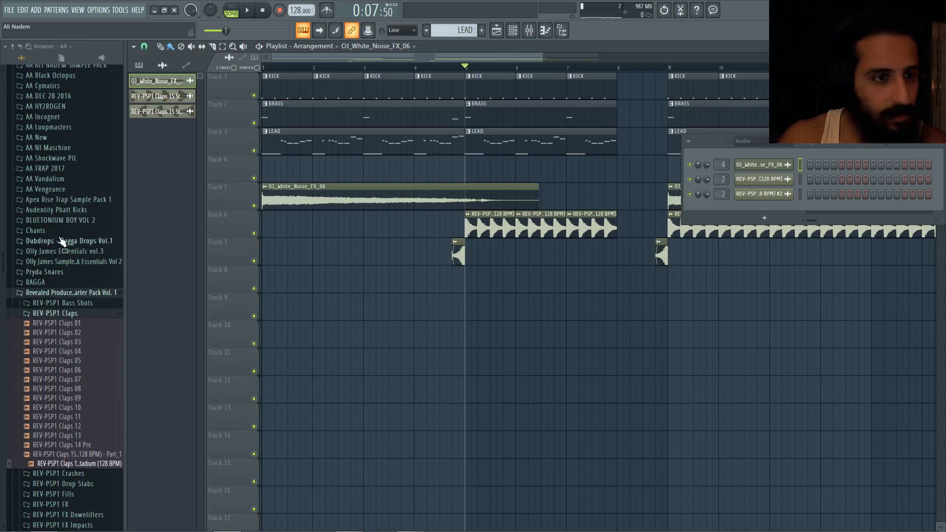
click(76, 252)
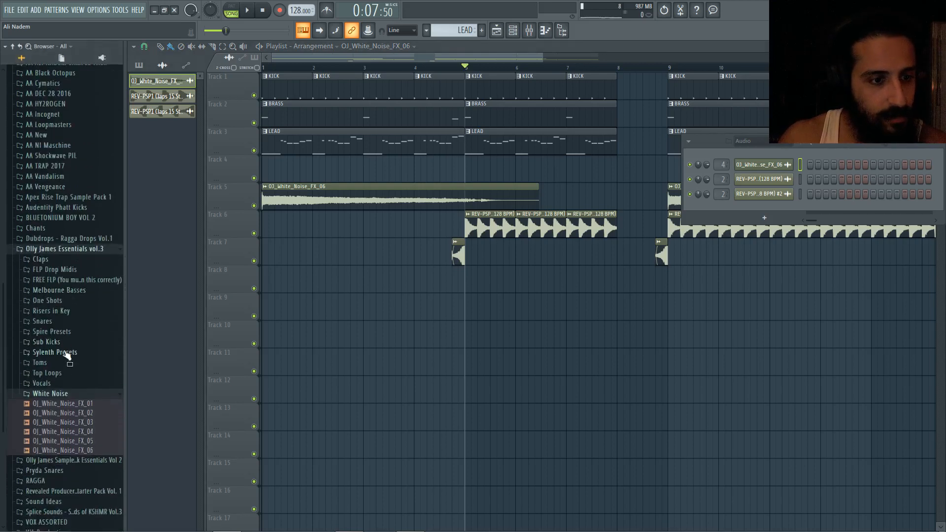
click(59, 362)
Step: Audition the OJ_Toms samples, comparing OJ_Toms_04 and OJ_Toms_05, and listen against the arrangement
click(73, 321)
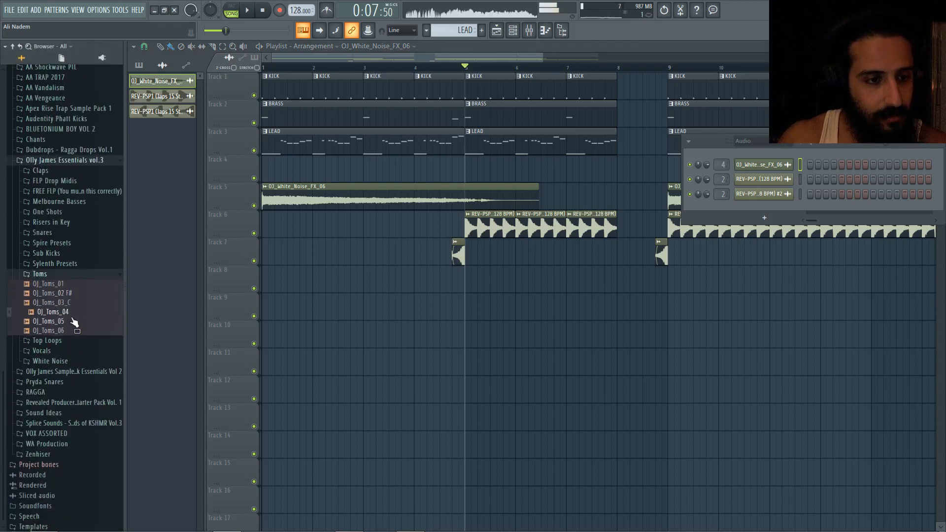
click(72, 332)
click(69, 323)
click(68, 315)
click(69, 303)
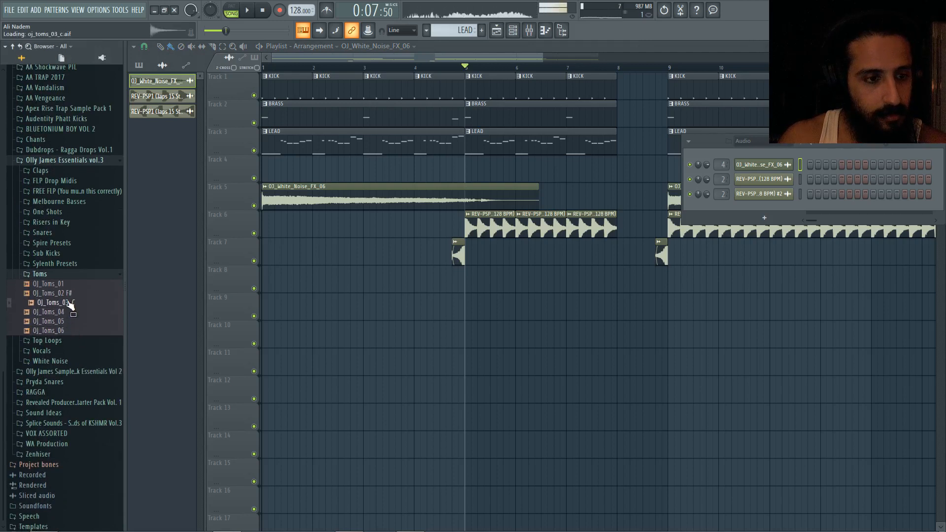
click(70, 294)
click(72, 285)
click(68, 315)
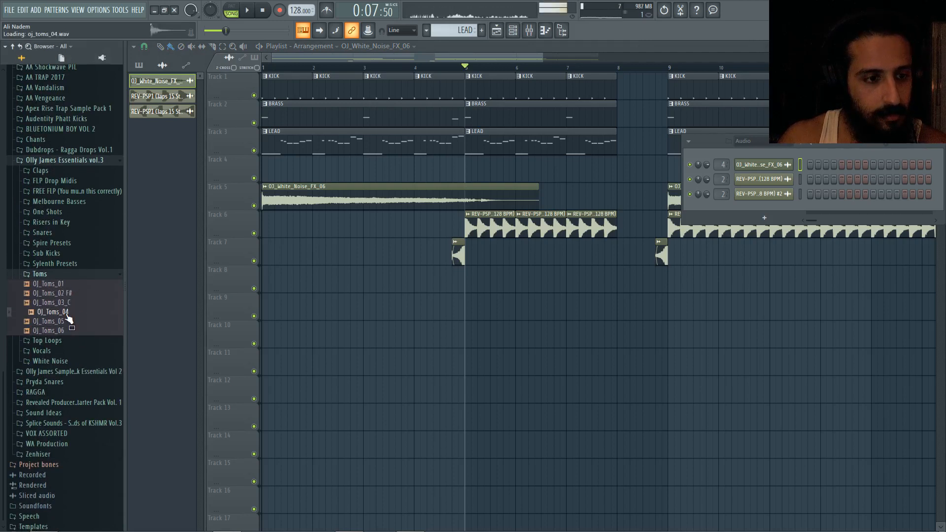
click(68, 323)
click(67, 316)
click(62, 322)
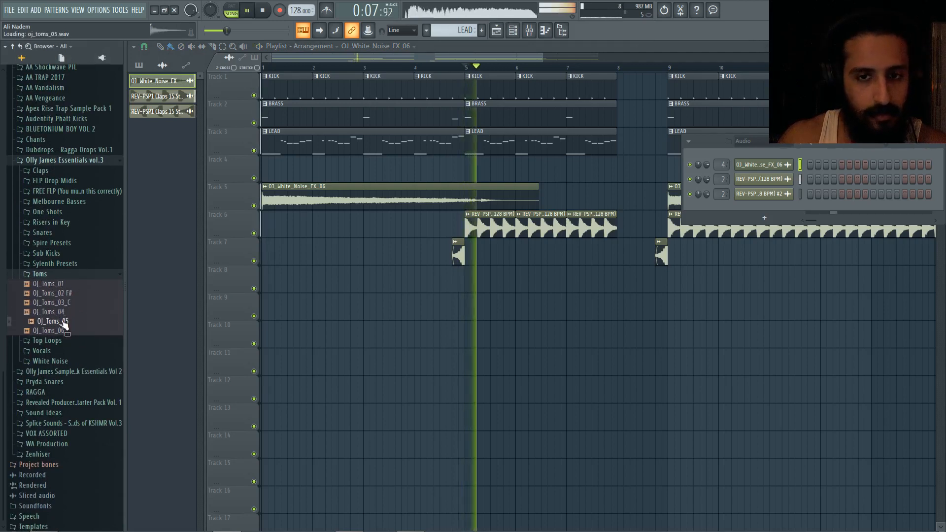
Step: Add OJ_Toms_05 as a new sampler channel and route it to mixer track 6
drag(64, 323, 749, 210)
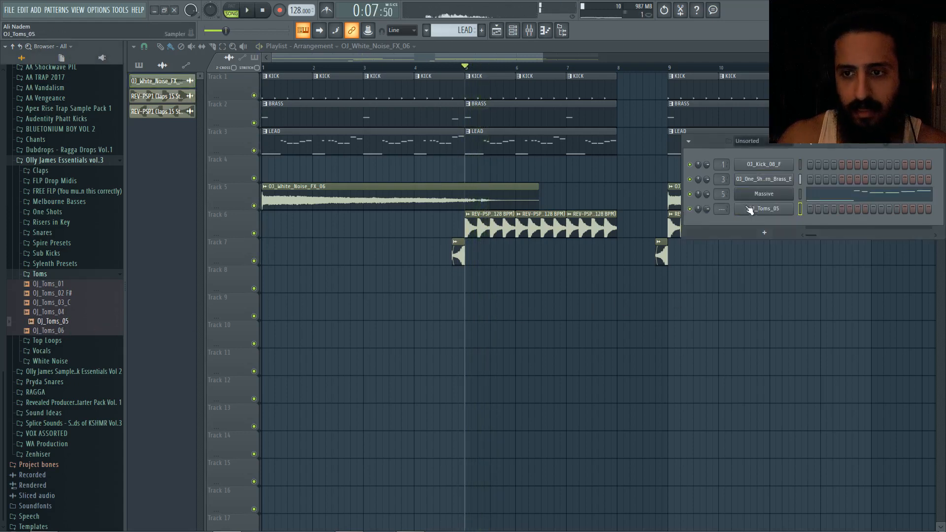
click(738, 209)
click(491, 210)
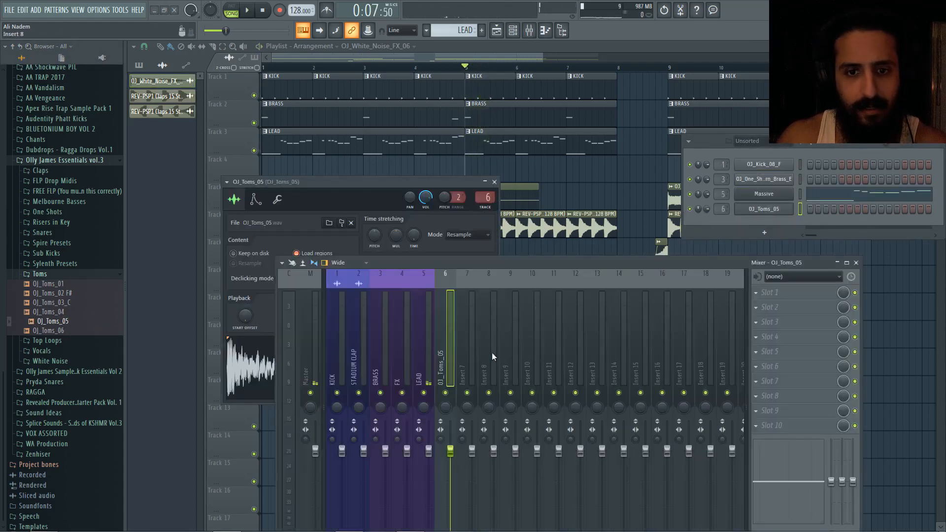
Step: Rename the tom's mixer track TOM, colour it blue, and move it to position 3 beside STADIUM CLAP
key(F2)
text(TOM)
click(449, 329)
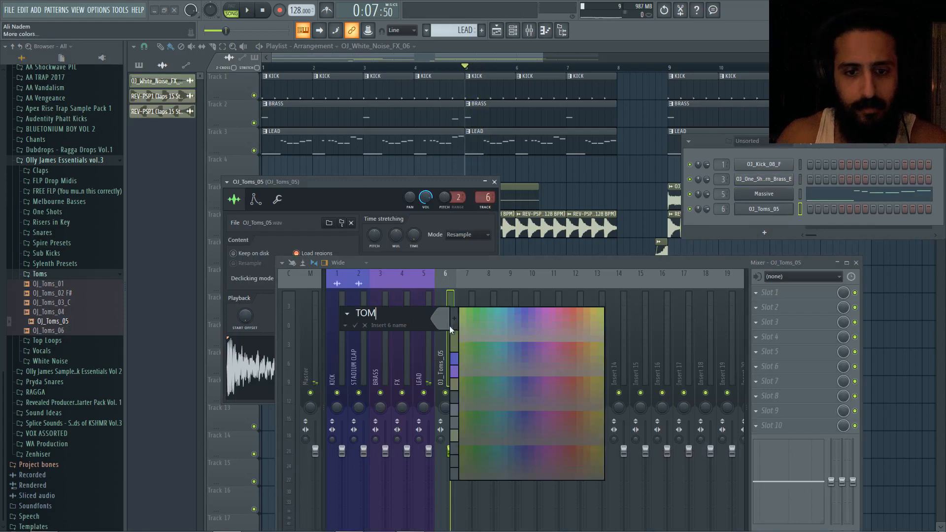
click(454, 362)
key(alt+Left)
key(alt+Left)
key(alt+Left)
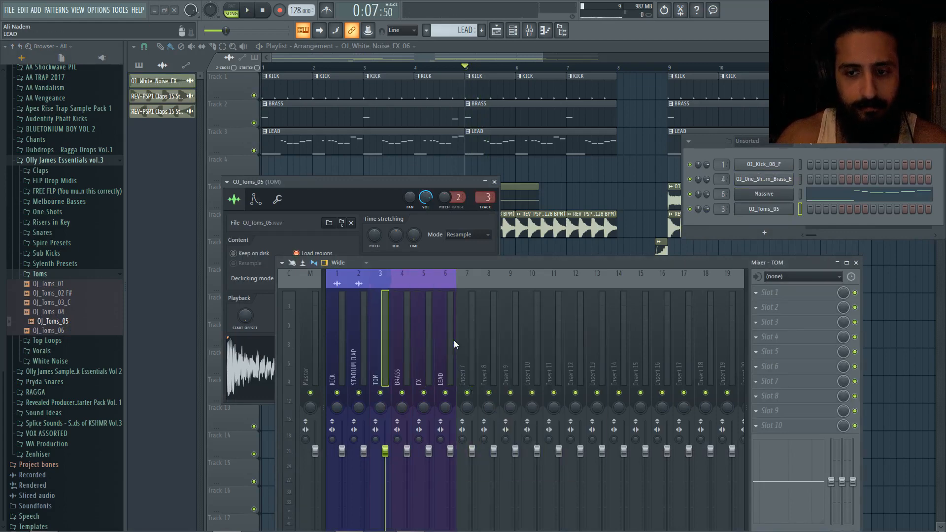
Step: Load FabFilter Pro-Q 2 in slot 2 and Kickstart in slot 8 of the TOM mixer track
click(750, 307)
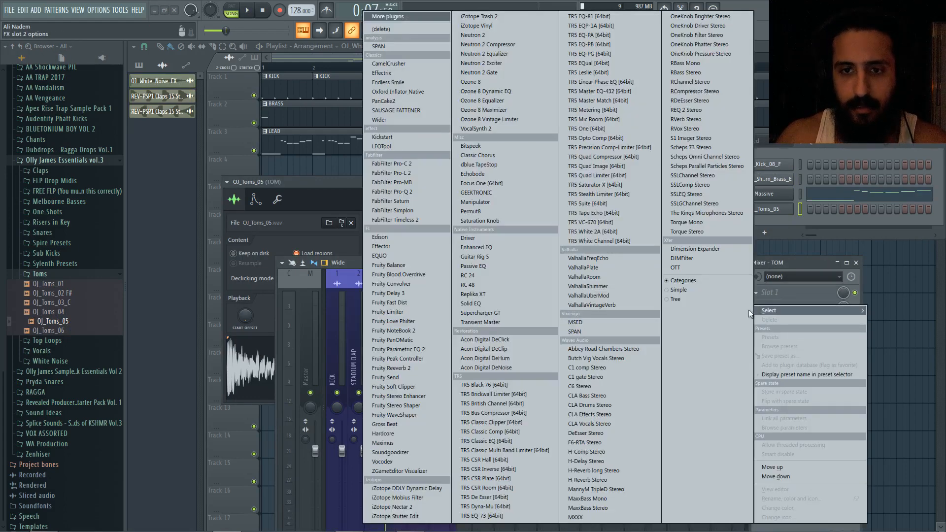
click(419, 191)
click(757, 406)
click(419, 137)
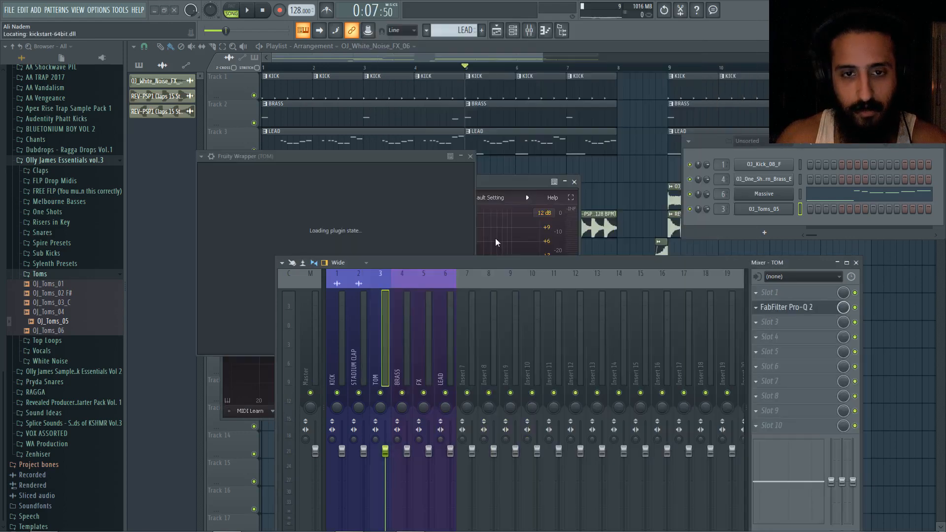
click(490, 156)
drag(488, 184, 472, 108)
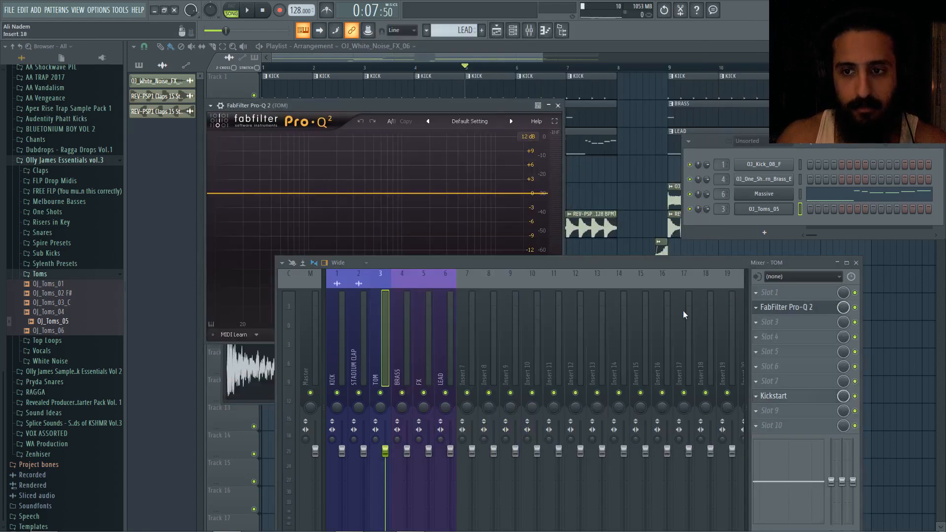
Step: Create a new pattern named TOMS
click(483, 31)
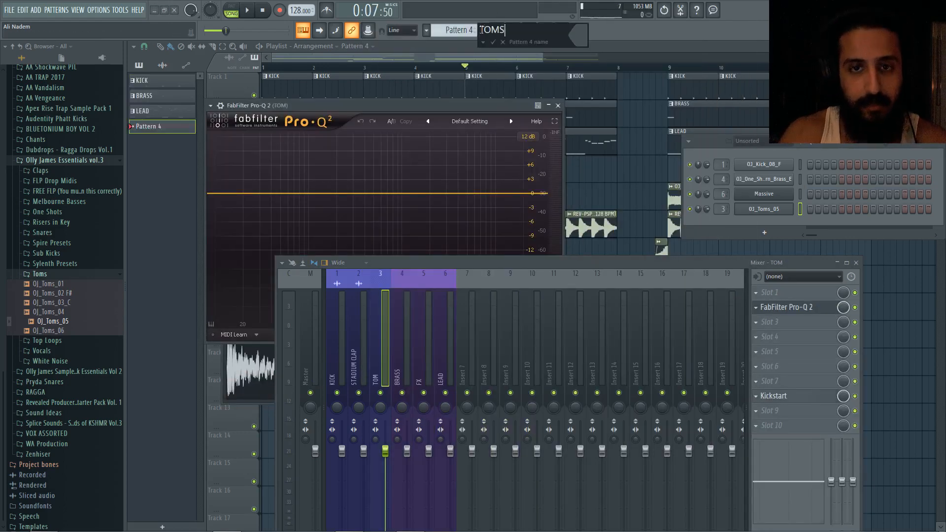
text(TOMS)
key(Return)
Step: Lay four-bar TOMS pattern clips end to end on Track 4 from bar 5 to bar 17
scroll(501, 202, down, 4)
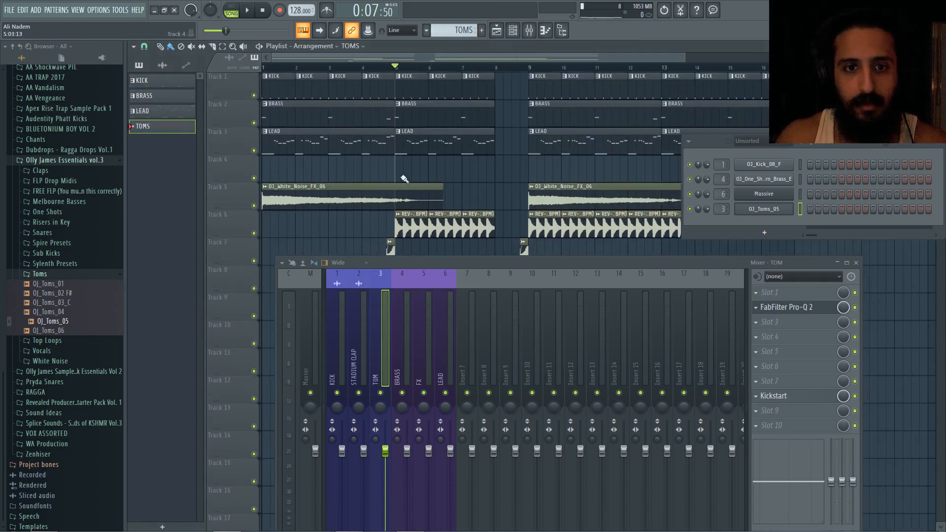
drag(404, 178, 530, 173)
scroll(479, 171, down, 2)
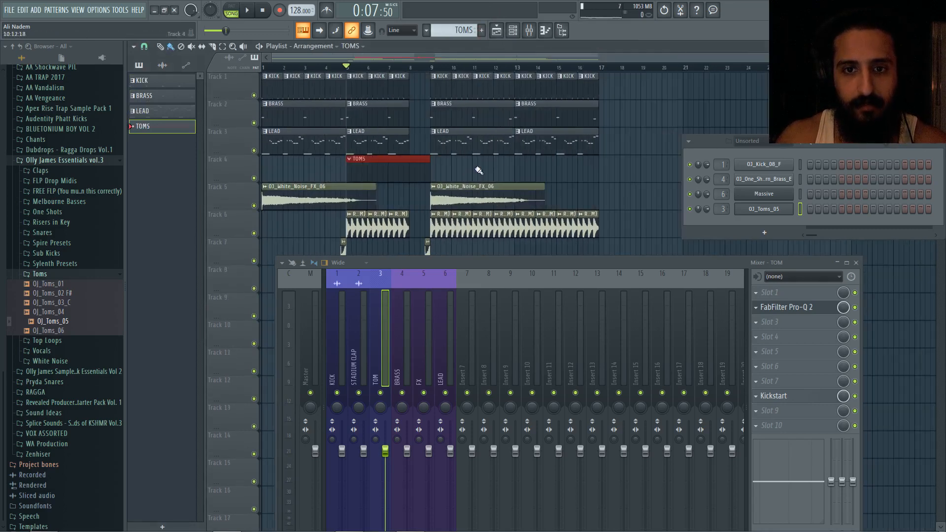
click(470, 173)
click(492, 173)
right_click(493, 173)
right_click(478, 176)
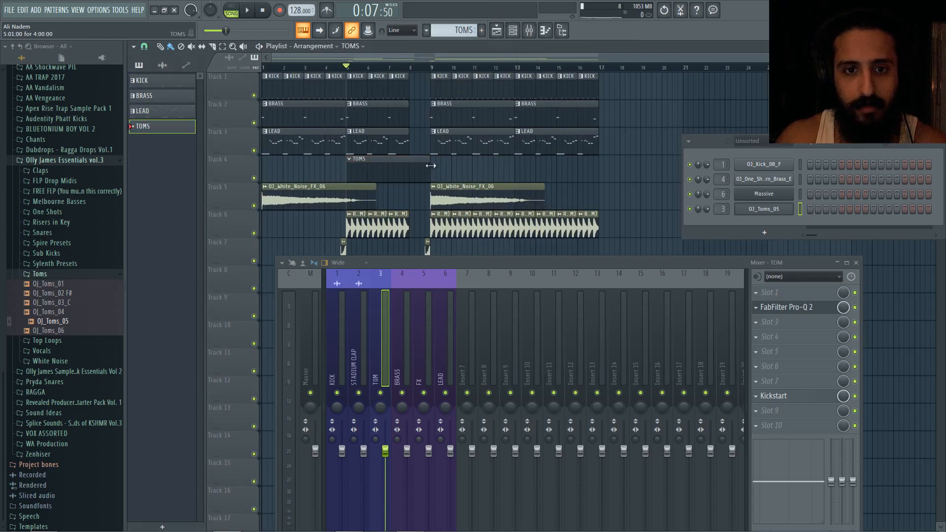
drag(432, 170, 551, 175)
Step: Open the OJ_Toms_05 channel in the piano roll and switch playback to pattern mode
right_click(770, 207)
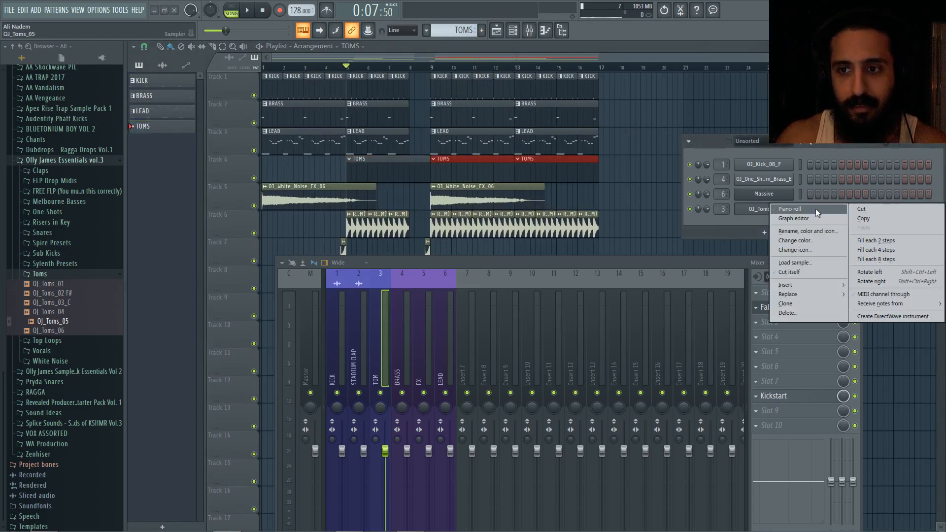
click(788, 211)
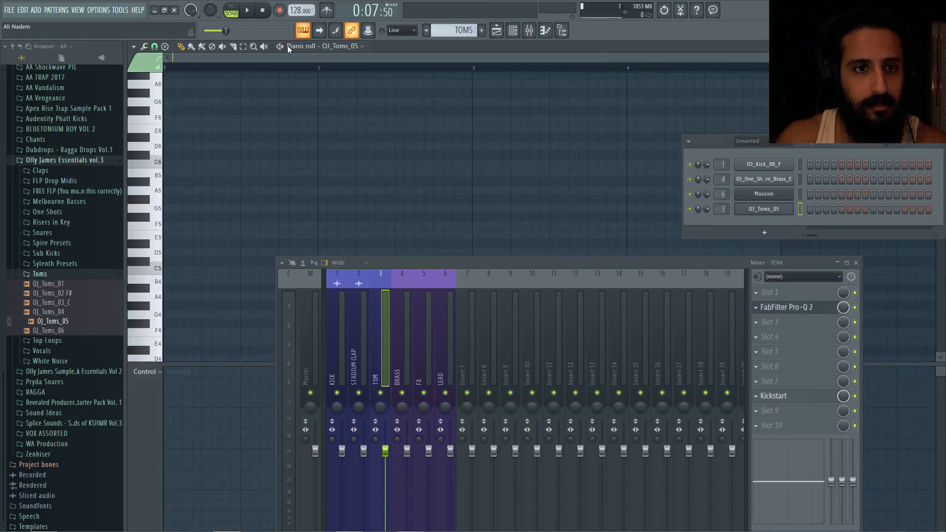
click(231, 10)
scroll(239, 161, down, 2)
click(234, 215)
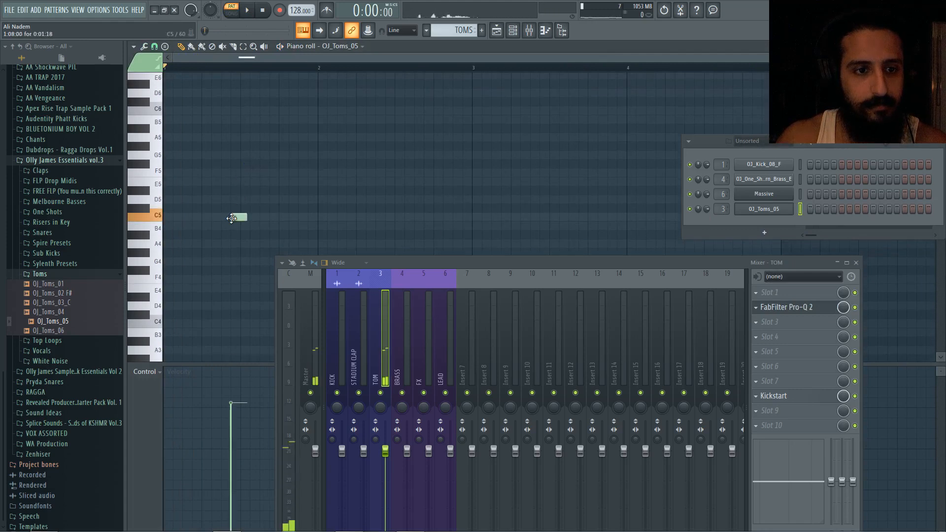
key(space)
click(261, 216)
key(space)
right_click(262, 216)
right_click(241, 215)
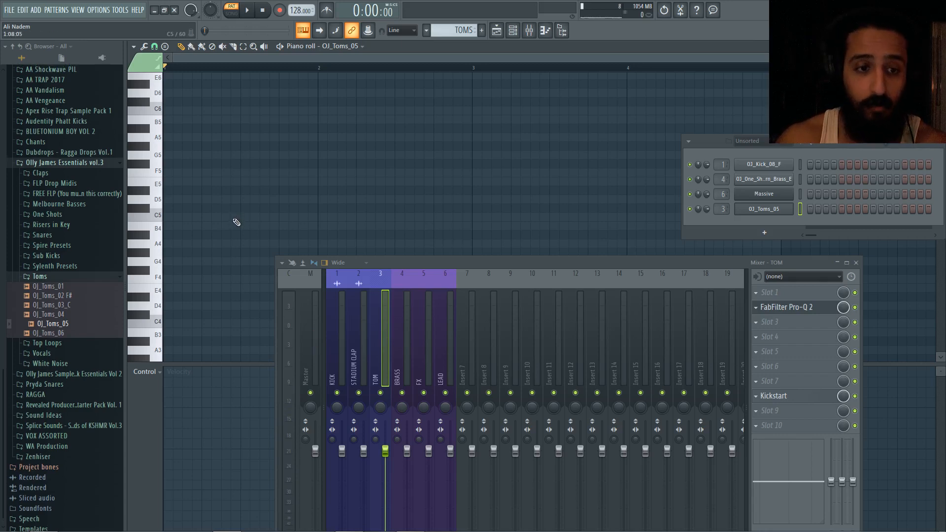
Step: Place C5 tom notes on steps 12 and 15 of both bar 1 and bar 2, and play the pattern back
key(space)
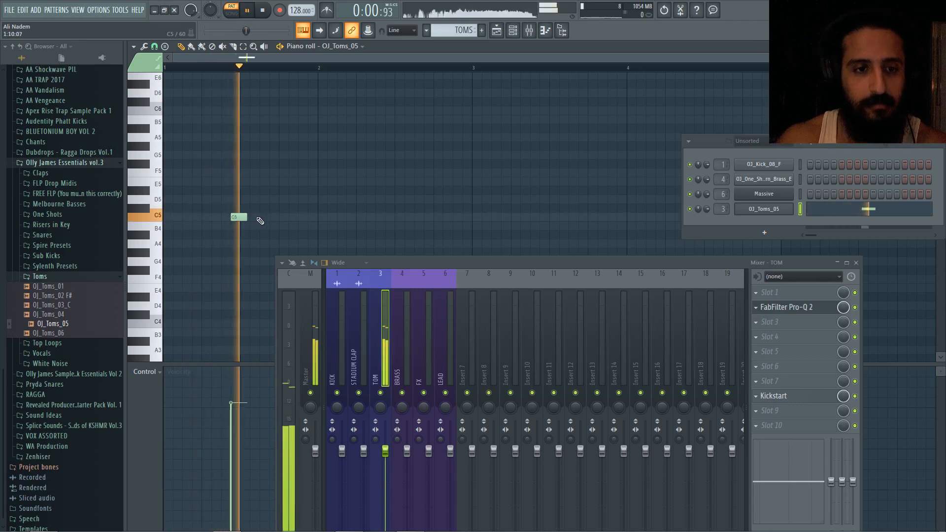
click(279, 217)
click(308, 218)
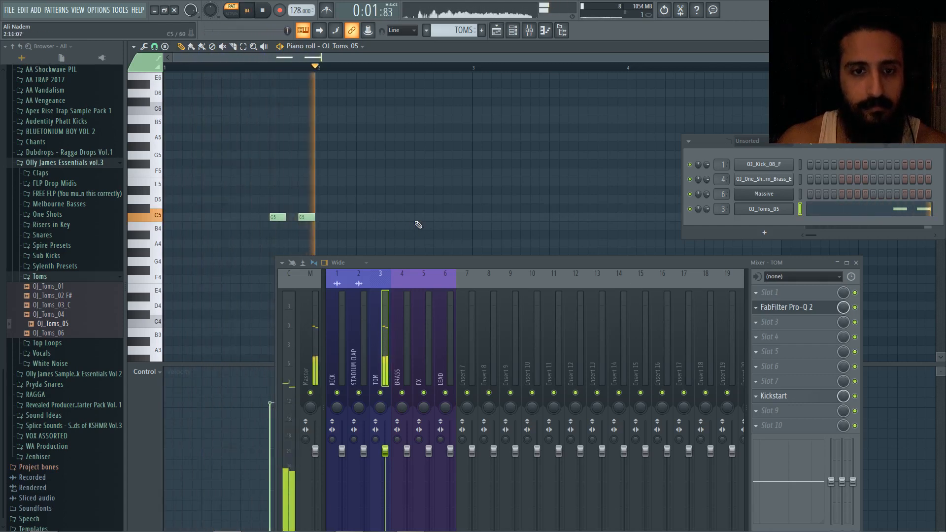
key(space)
click(428, 218)
click(457, 218)
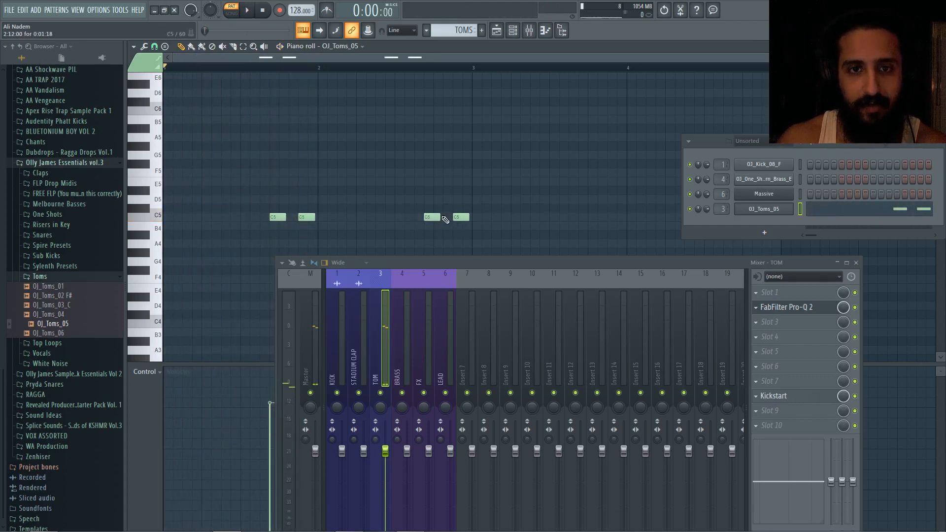
key(space)
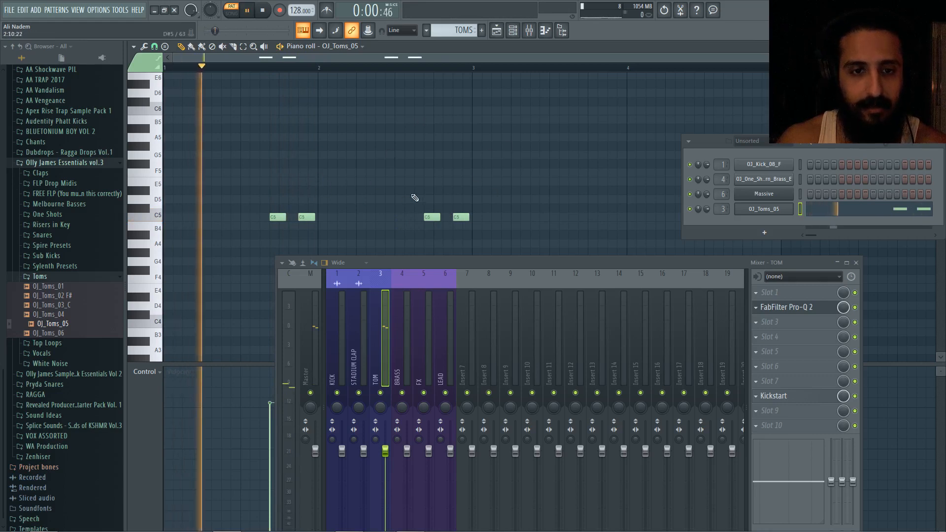
scroll(385, 190, down, 1)
scroll(392, 192, up, 3)
scroll(392, 192, down, 3)
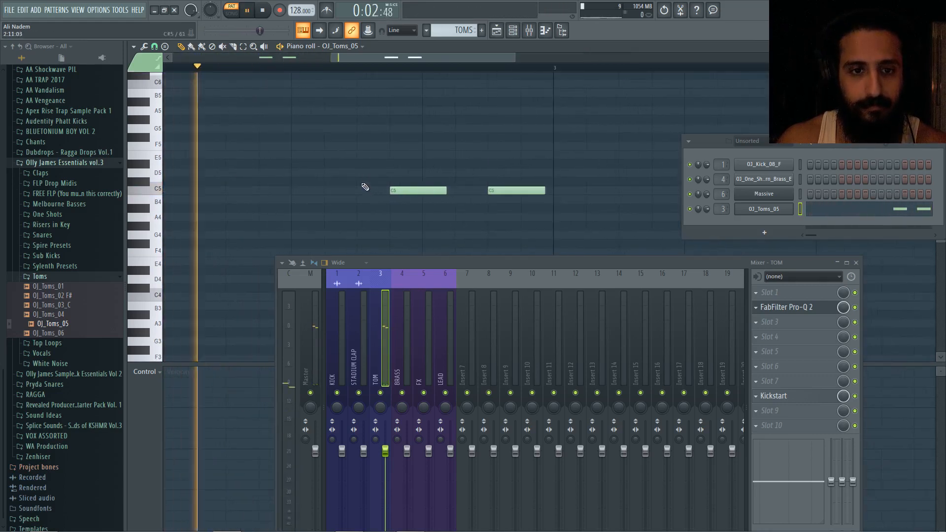
Step: Move the mixer clear of the notes and show note pan in the piano roll's control lane
drag(416, 265, 651, 305)
key(space)
click(145, 374)
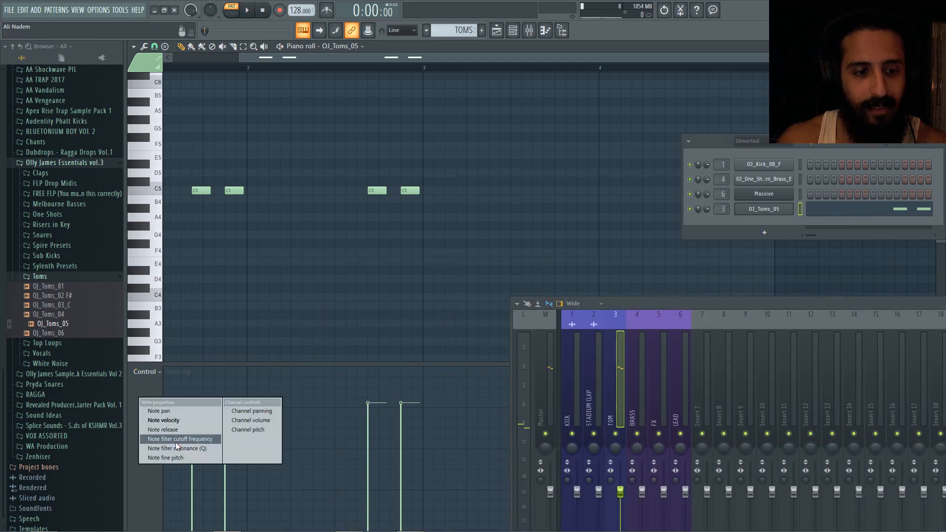
click(166, 412)
Step: Try panning the first tom note well to the left and play it back
scroll(173, 334, up, 2)
click(209, 470)
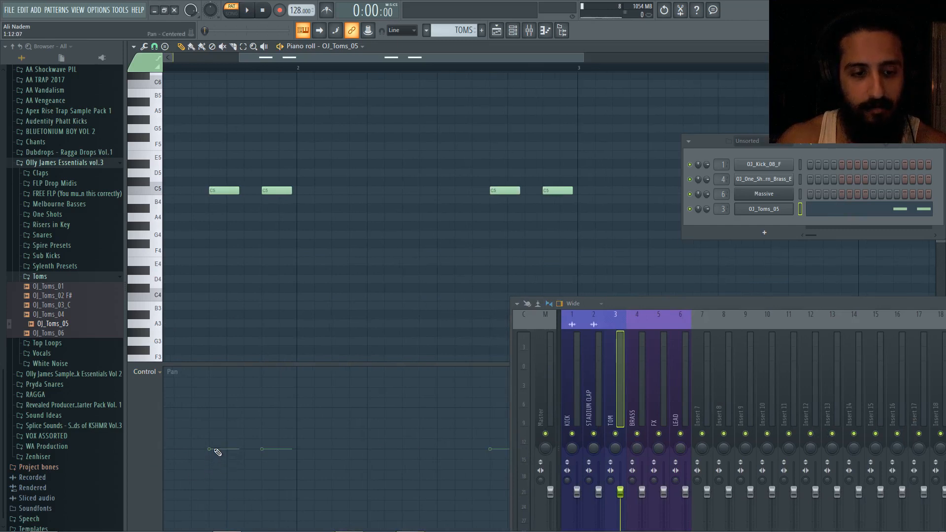
drag(217, 452, 217, 467)
key(space)
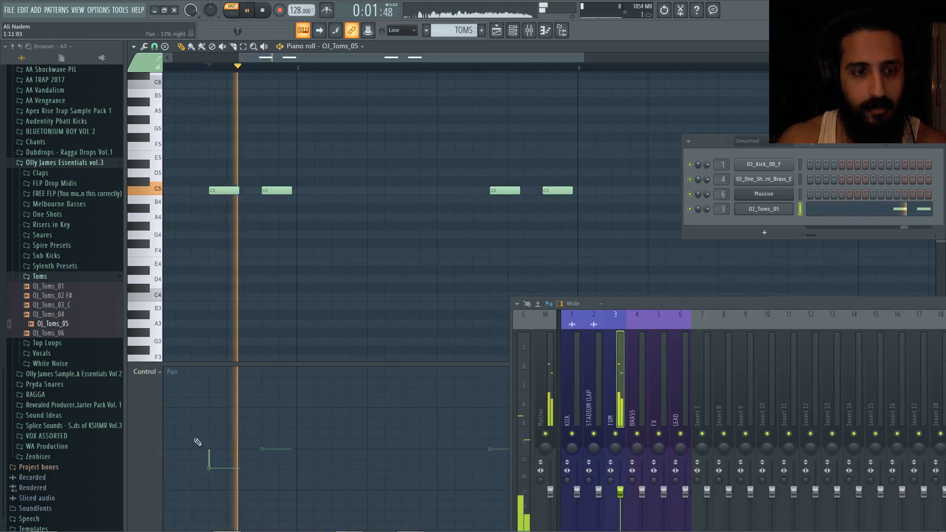
key(space)
key(space)
key(space)
Step: Compare pan settings on the first tom note by ear and set it to 11% left
click(213, 447)
key(space)
key(space)
key(space)
key(space)
key(space)
key(space)
click(217, 458)
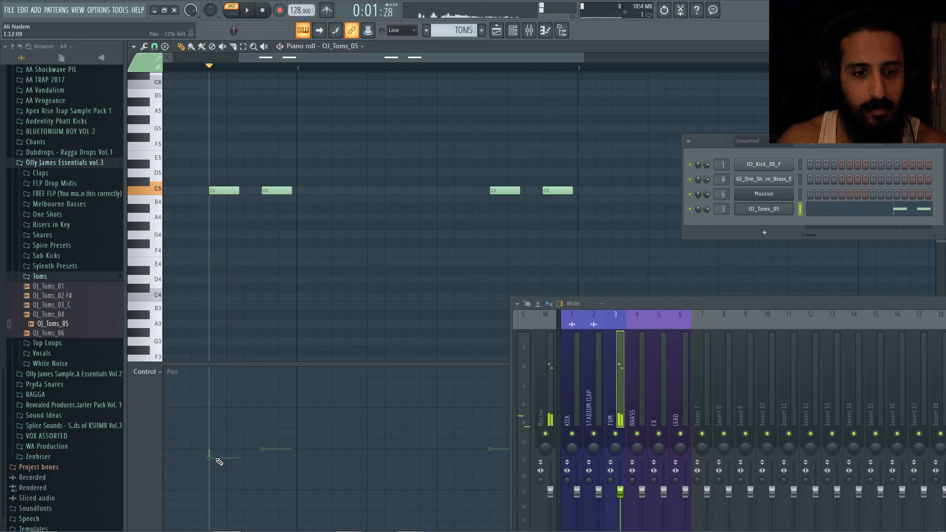
Step: Pan the second tom note in each bar about 17% right and the first one left, auditioning the pattern
key(space)
key(space)
click(278, 438)
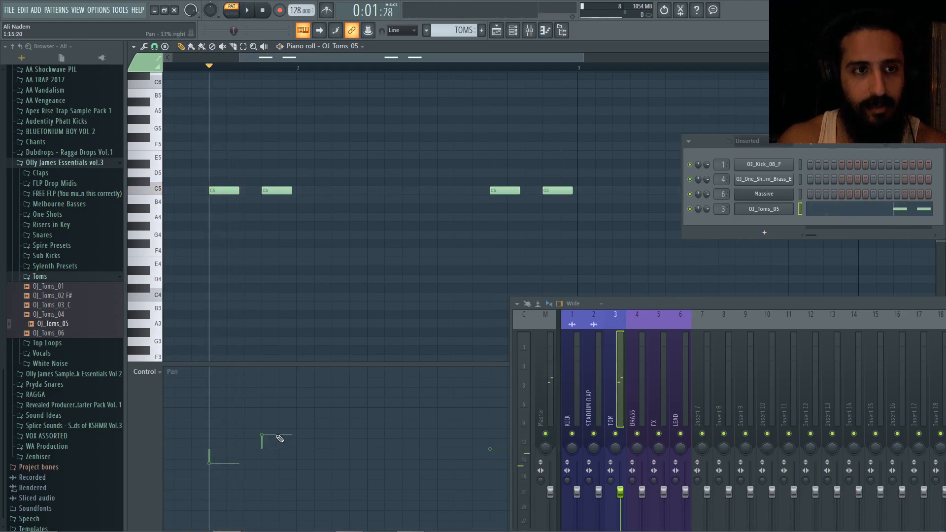
scroll(391, 277, down, 2)
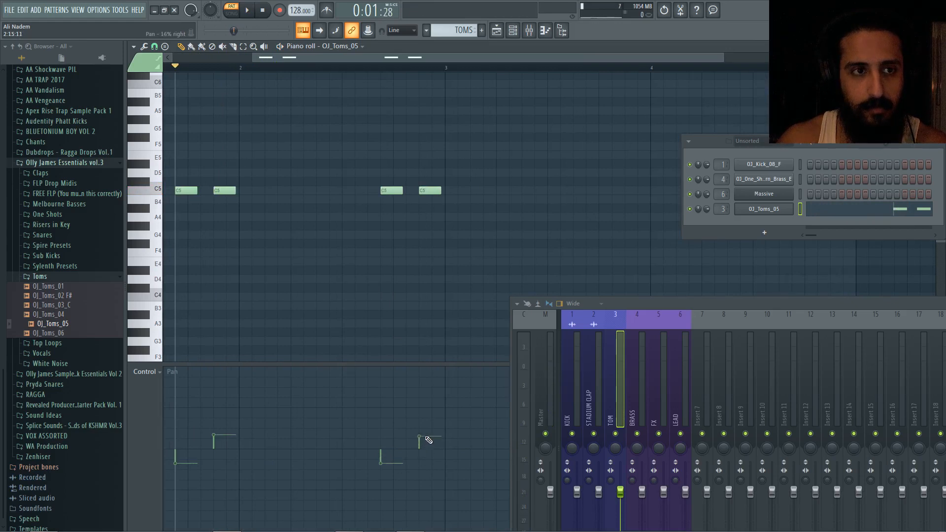
Step: Set the piano roll snap to 1/6 step and nudge bar 1's first tom slightly earlier and its second slightly later
scroll(345, 206, up, 4)
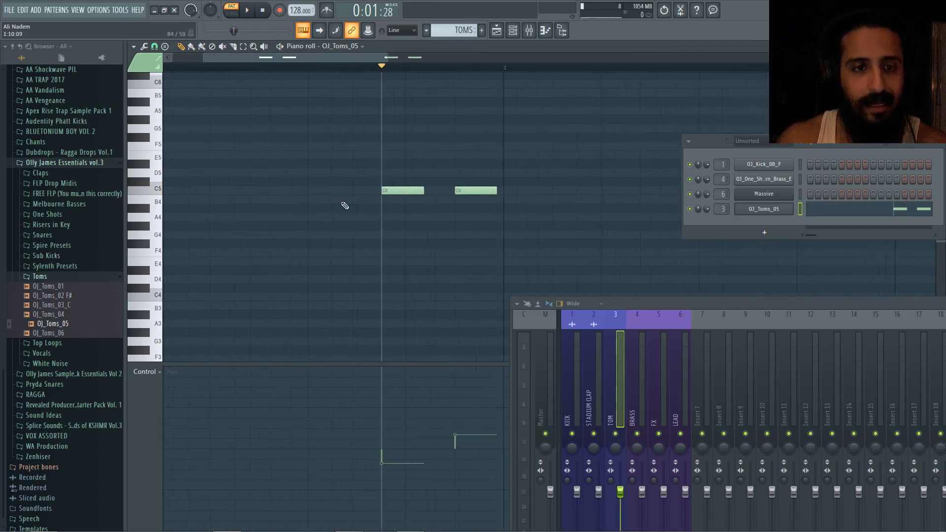
click(155, 46)
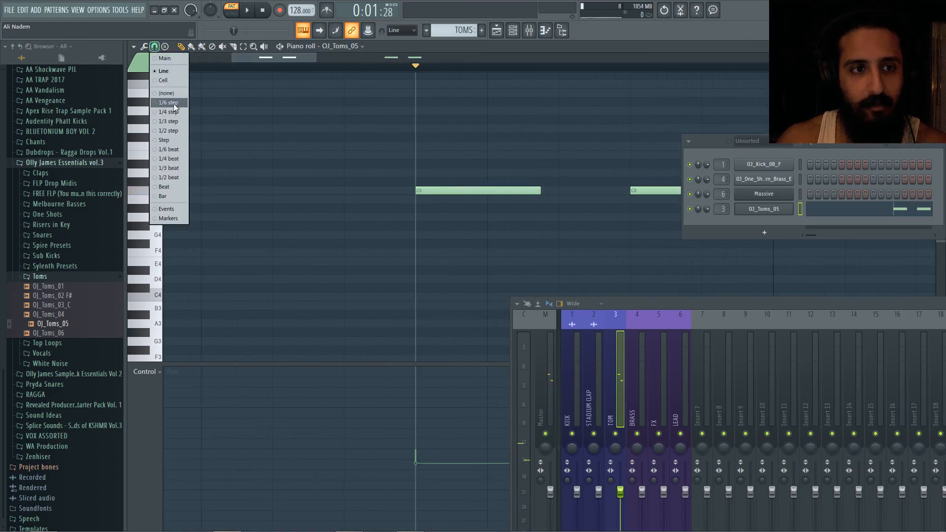
click(173, 103)
scroll(441, 192, up, 1)
drag(440, 191, 437, 191)
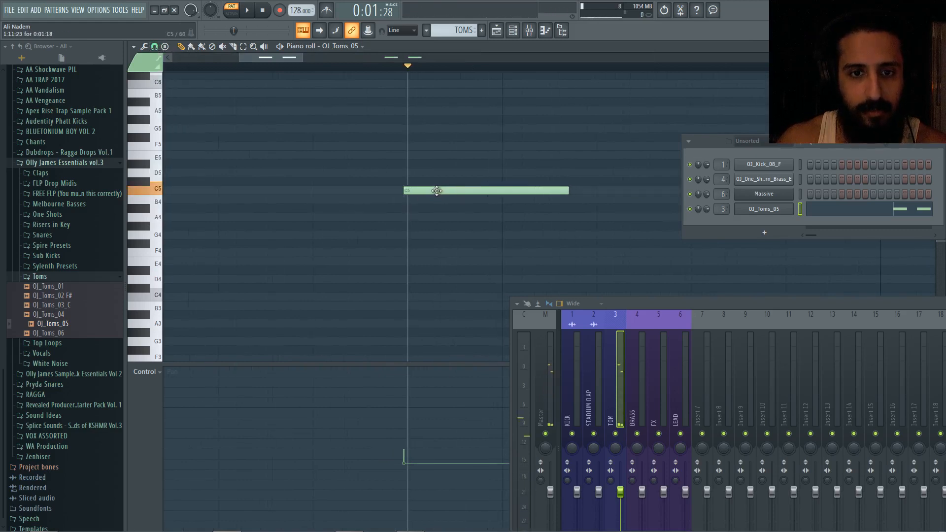
scroll(435, 191, down, 3)
scroll(566, 192, up, 3)
drag(538, 191, 541, 190)
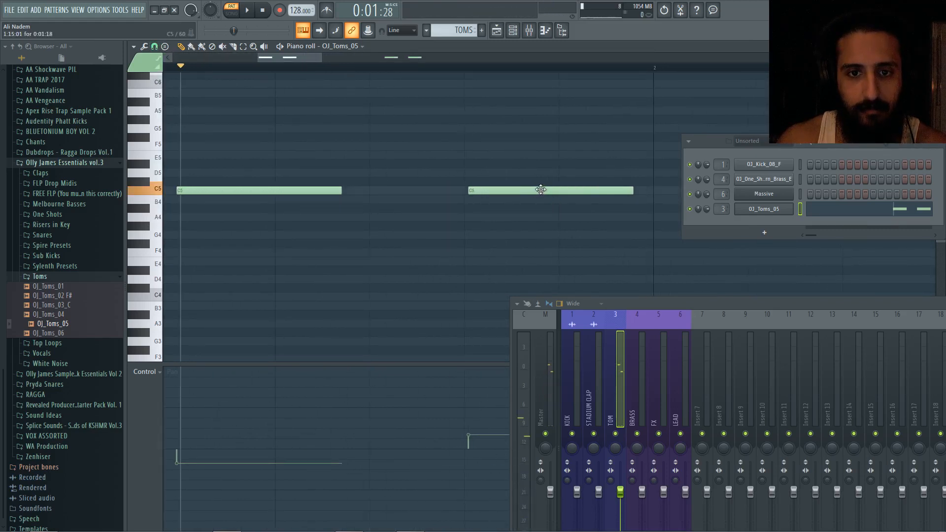
Step: Nudge bar 2's first tom slightly earlier to 2:11:23 and its second slightly later to 2:15:01
scroll(464, 172, down, 4)
scroll(473, 191, up, 4)
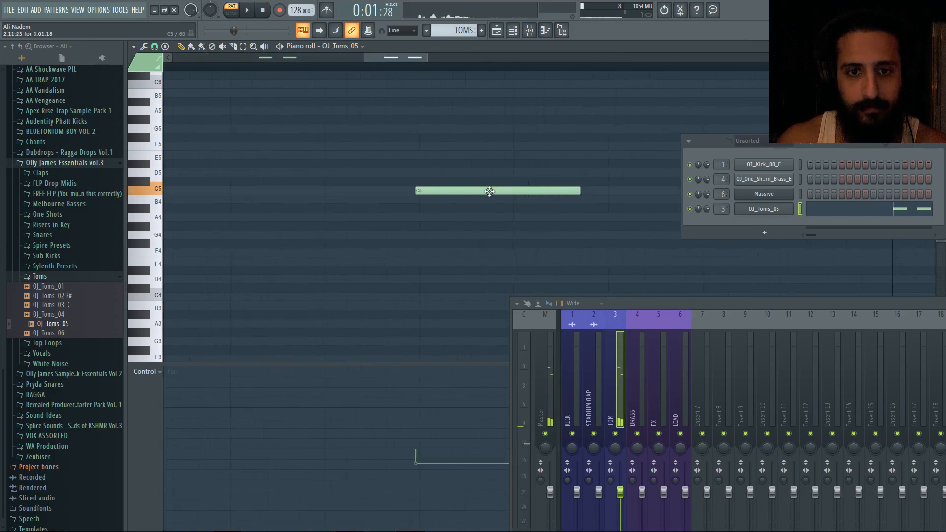
scroll(493, 191, down, 4)
scroll(503, 192, up, 4)
click(504, 189)
drag(504, 188, 508, 189)
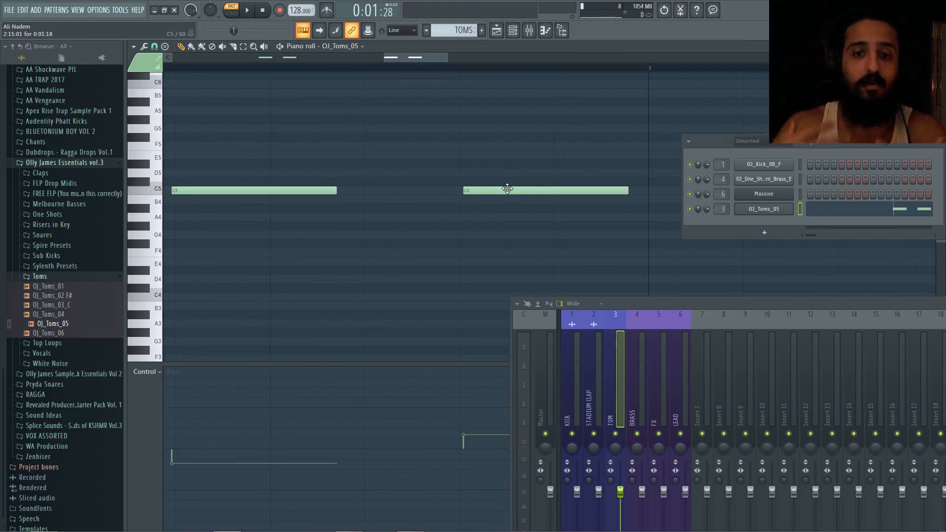
Step: Move the mixer lower, clear of the notes, and hide the channel rack
scroll(443, 168, down, 5)
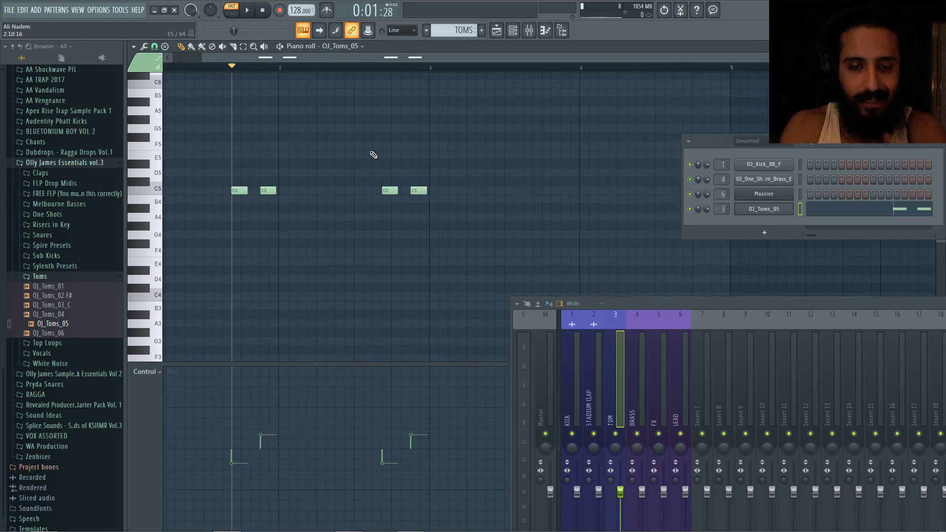
scroll(217, 178, up, 2)
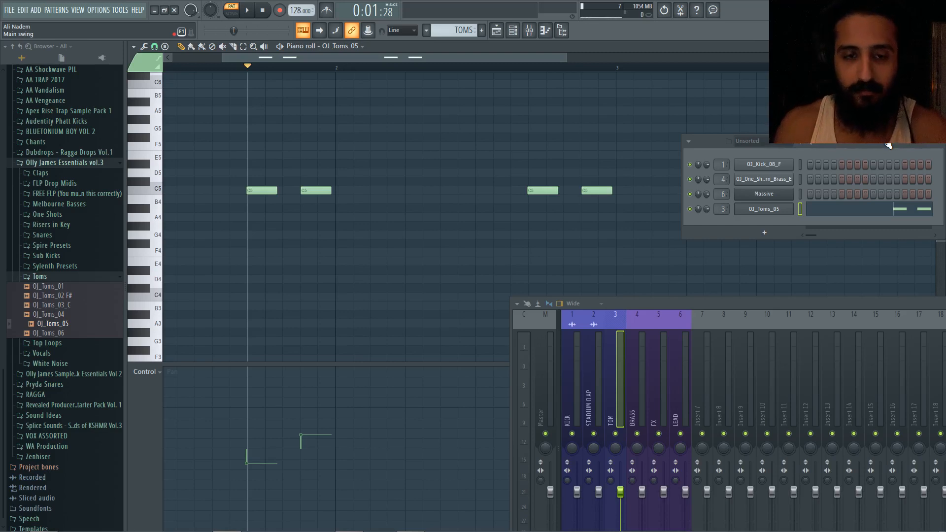
scroll(299, 192, down, 3)
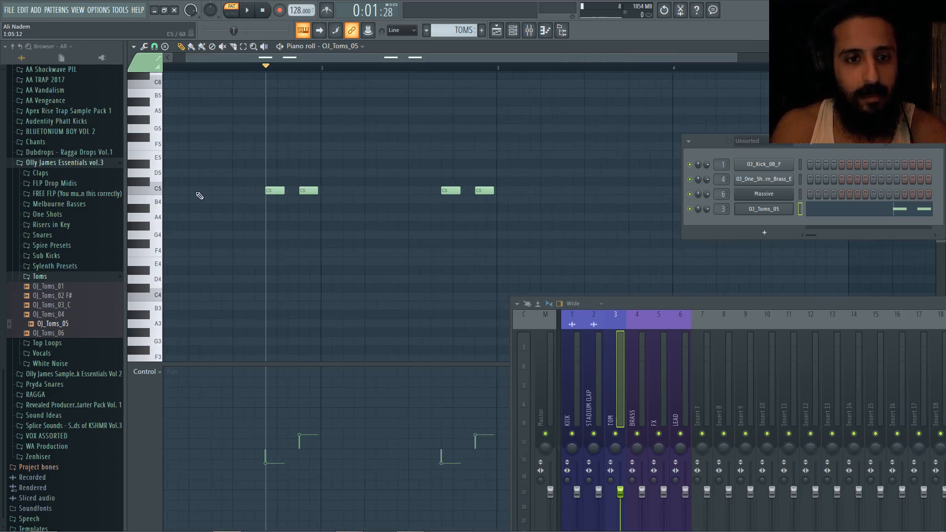
scroll(200, 197, up, 2)
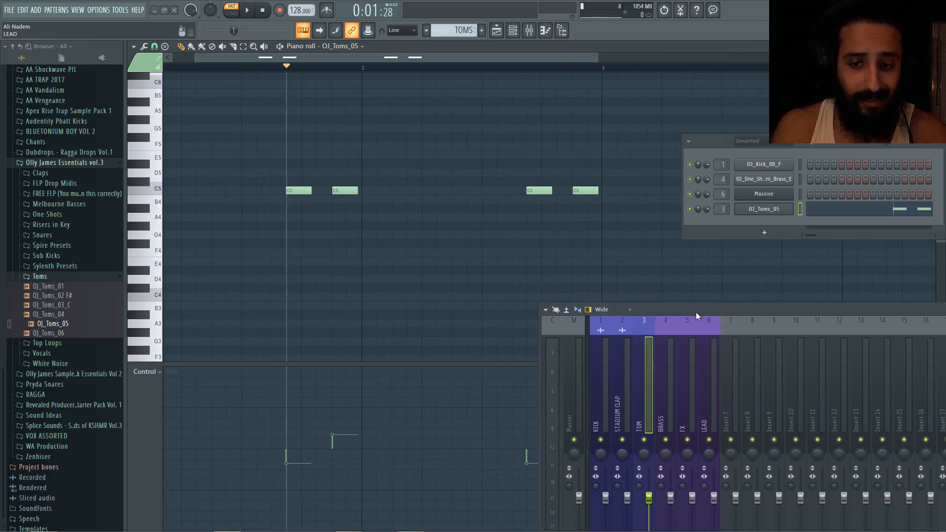
drag(668, 305, 735, 371)
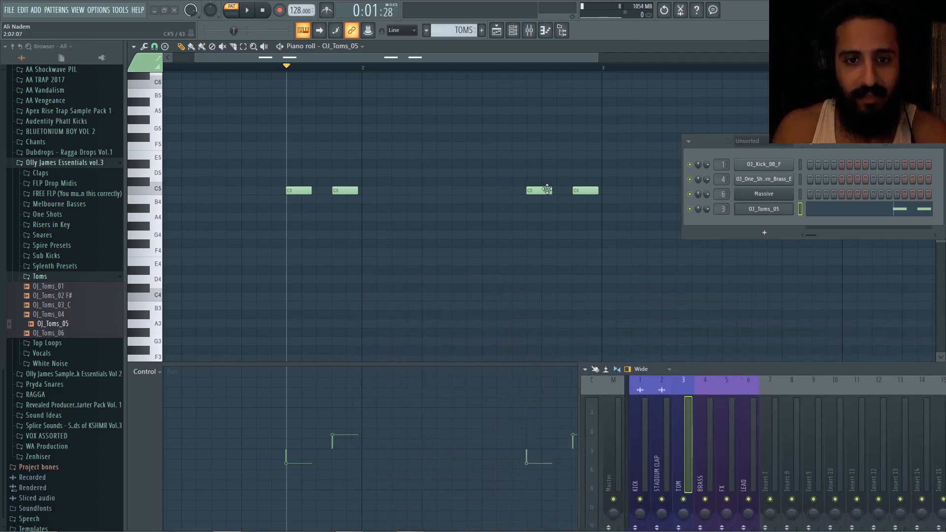
right_click(893, 142)
click(495, 67)
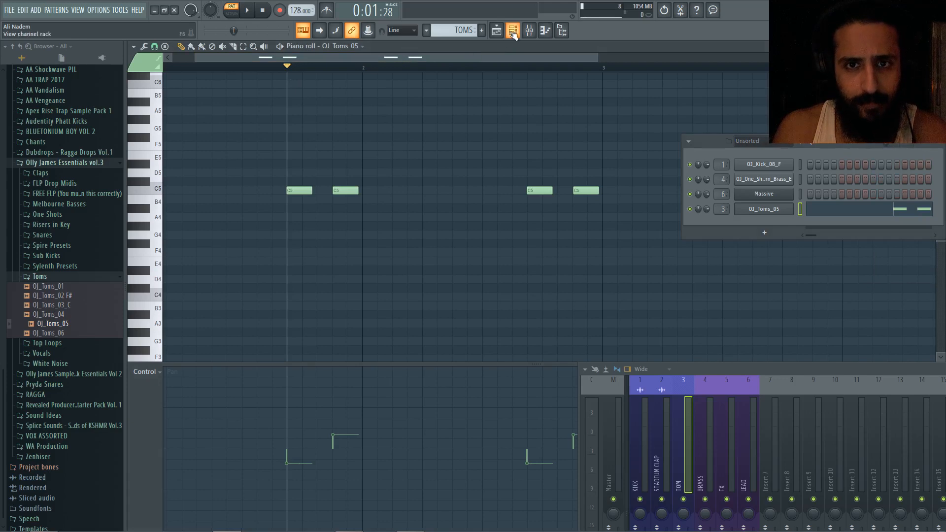
key(F6)
Step: Add two very short C5 tom notes just before bar 2's first tom, panning the second one right
scroll(389, 176, down, 2)
scroll(449, 199, up, 4)
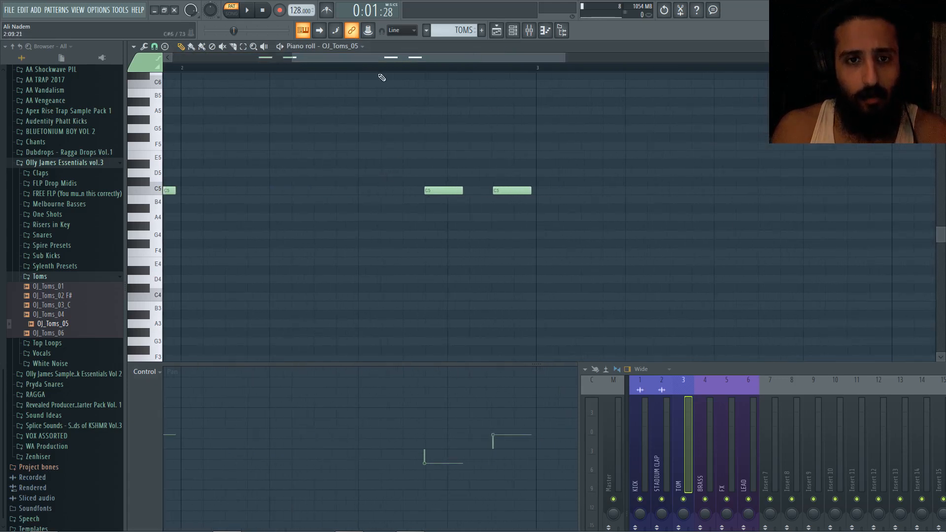
scroll(358, 94, down, 3)
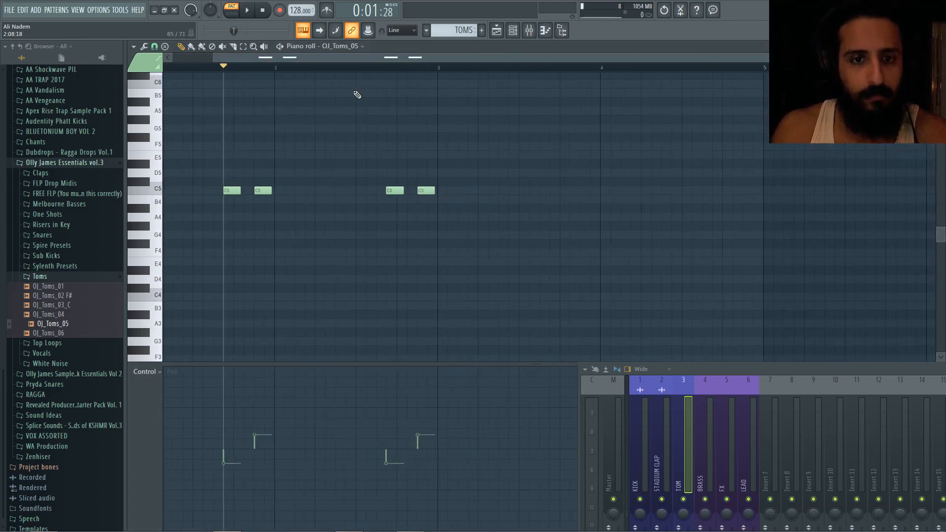
scroll(379, 135, up, 4)
mouse_move(382, 191)
mouse_down()
mouse_move(400, 213)
mouse_move(374, 214)
mouse_move(366, 189)
mouse_up()
scroll(396, 217, up, 3)
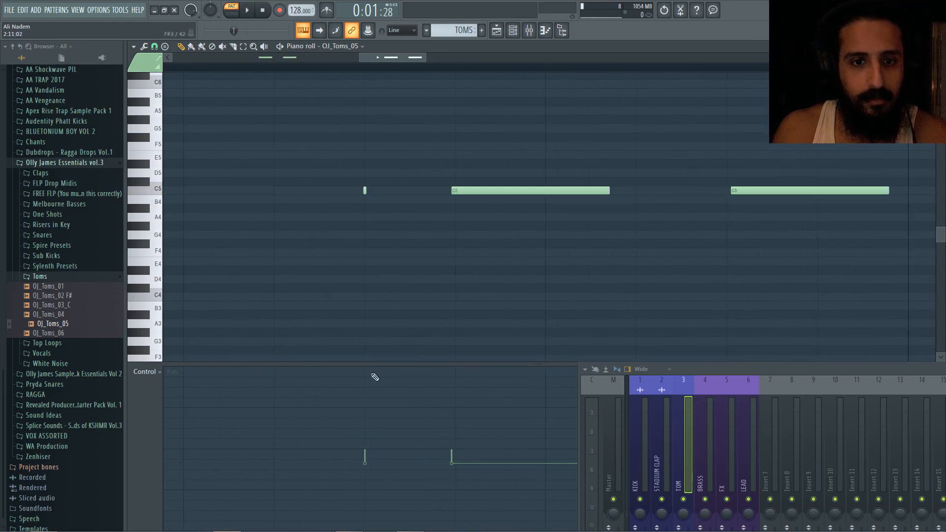
click(406, 190)
click(407, 410)
Step: Nudge the two short toms slightly apart, the first earlier and the second later, and play the pattern back
click(365, 191)
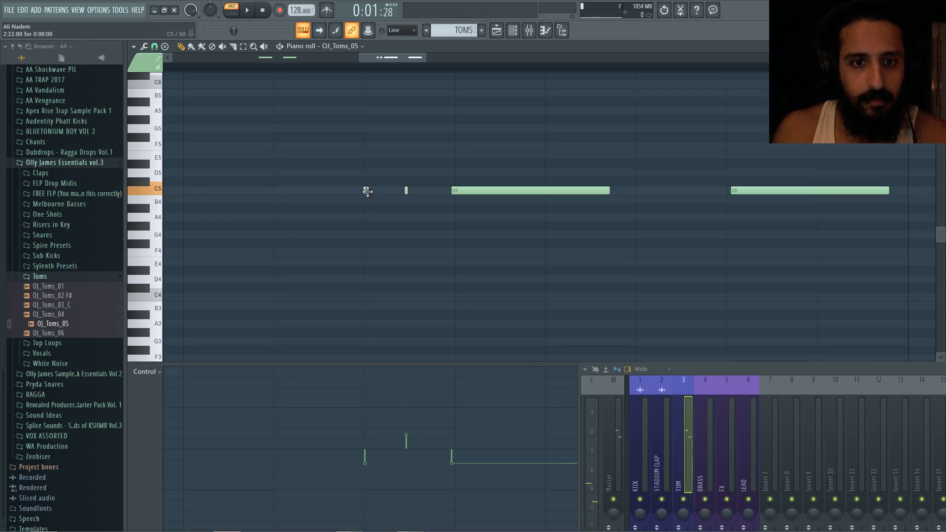
click(406, 190)
key(space)
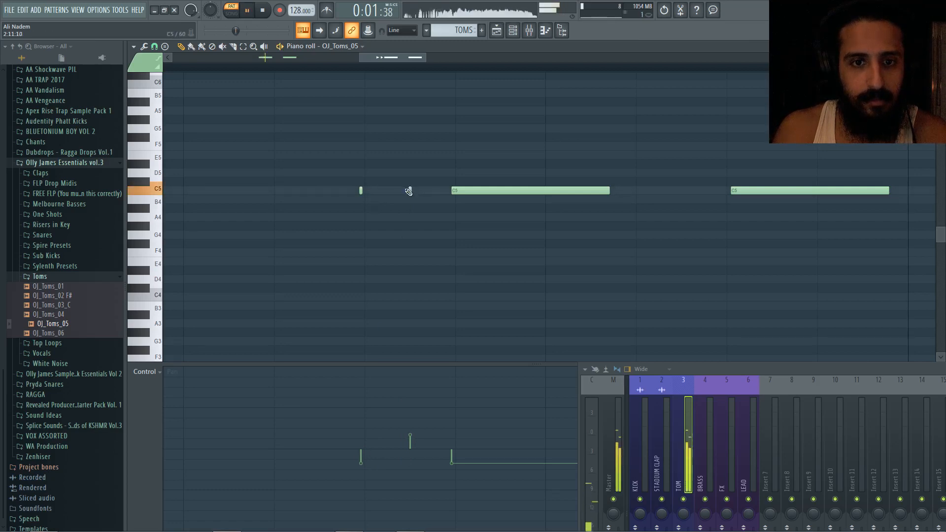
scroll(365, 177, down, 5)
scroll(296, 158, down, 6)
scroll(259, 158, up, 5)
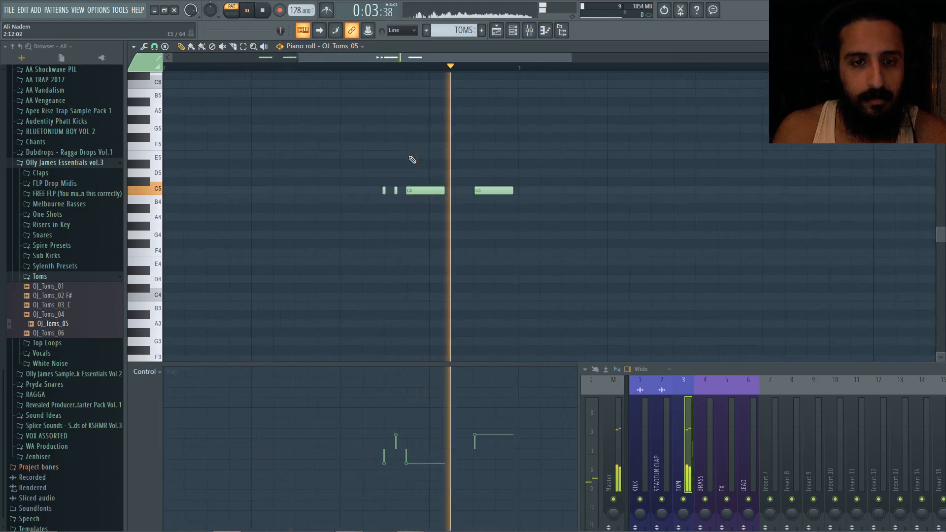
scroll(416, 135, down, 5)
key(space)
Step: Set the snap to Line in both the playlist and the piano roll
click(498, 31)
scroll(359, 244, up, 4)
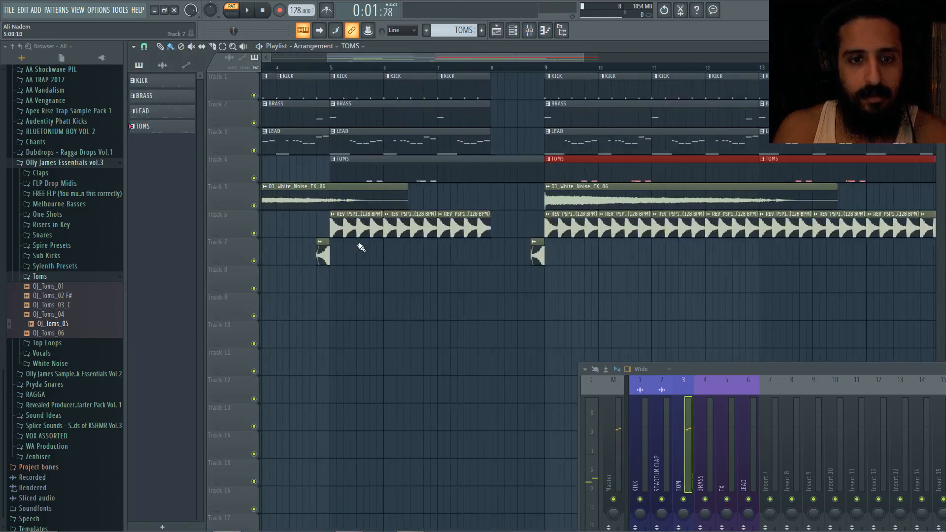
click(144, 47)
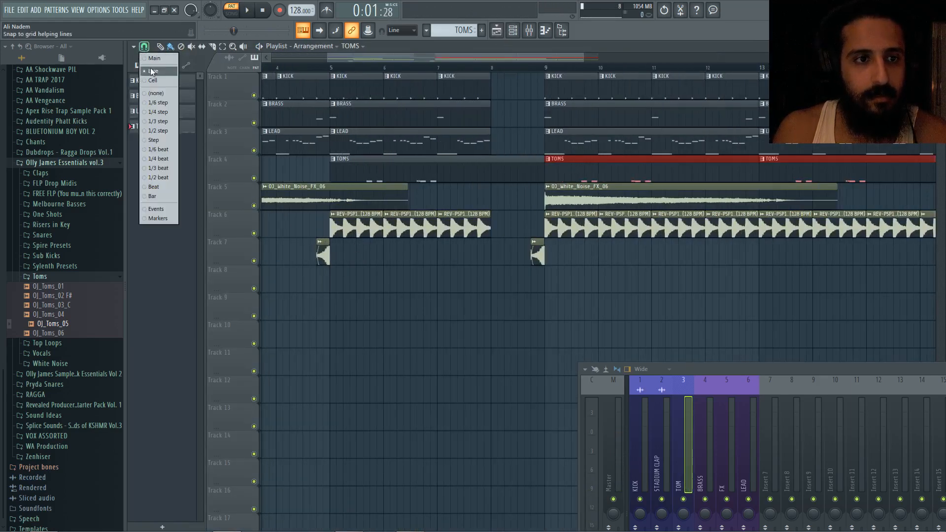
click(151, 69)
key(F7)
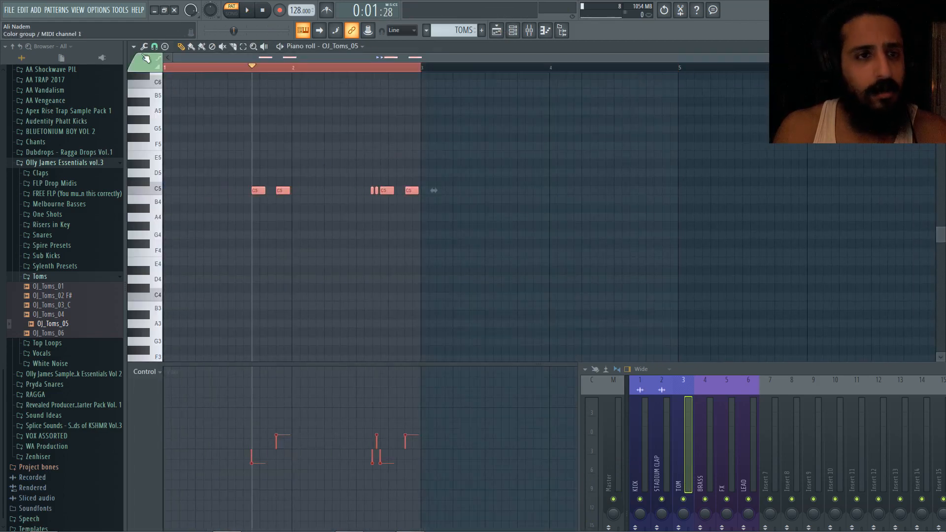
click(155, 47)
click(166, 69)
Step: Duplicate the two-bar tom pattern into bars 3 and 4
drag(259, 191, 537, 199)
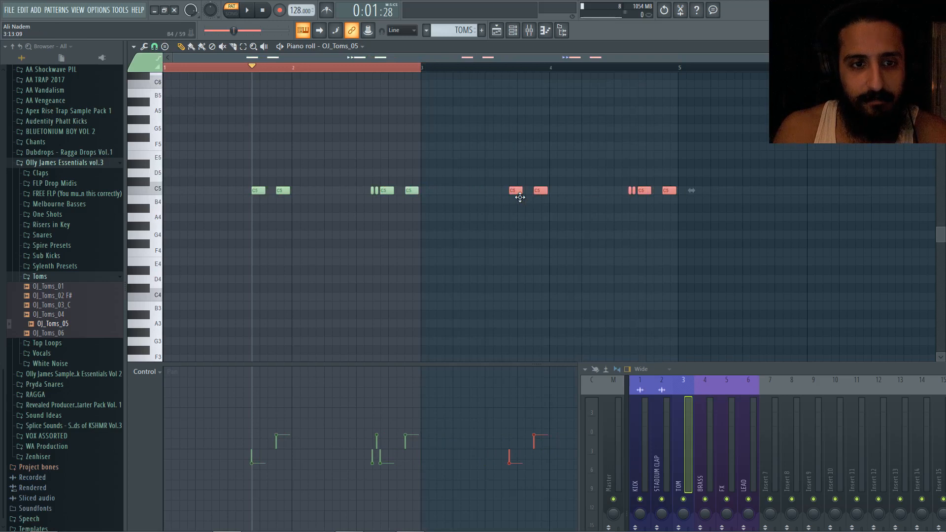
ctrl+scroll(513, 192, up, 2)
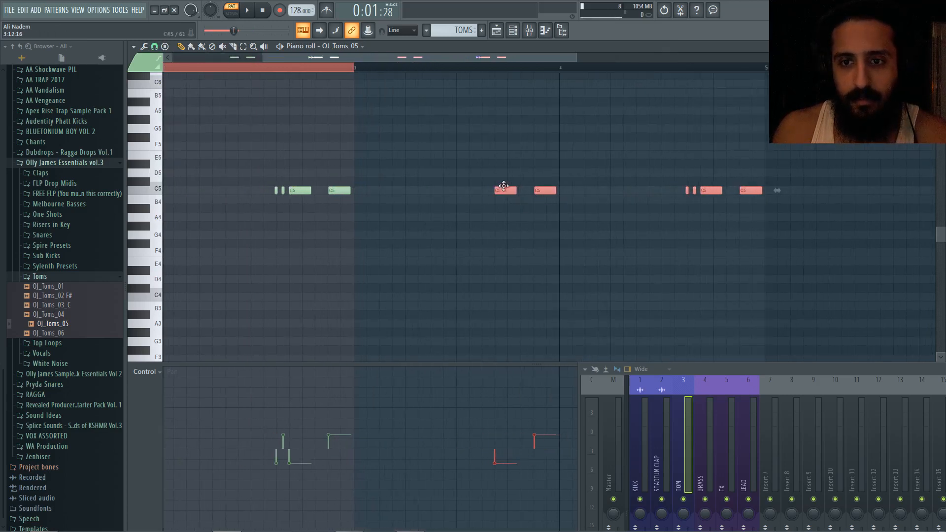
ctrl+scroll(507, 89, down, 2)
Step: Create a new pattern named DR FILL and place it on playlist track 8 in the gap at bar 8
click(497, 31)
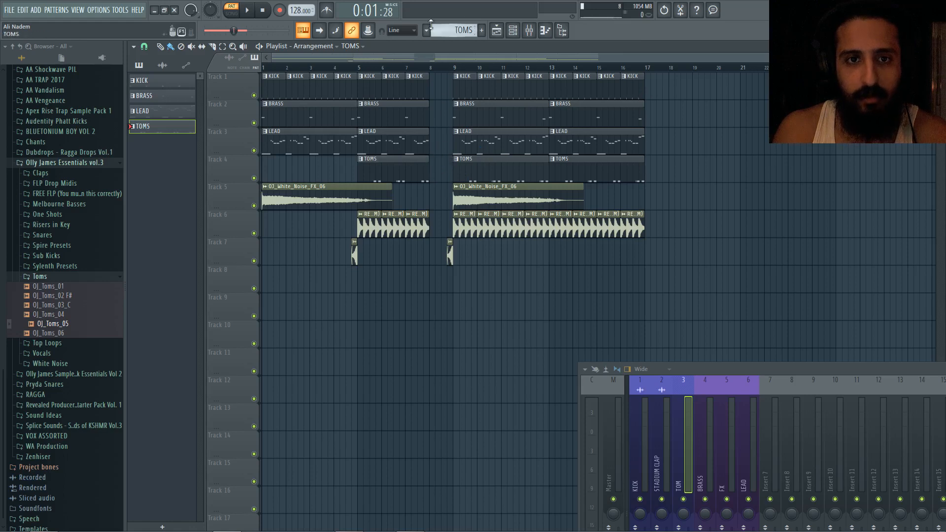
click(485, 31)
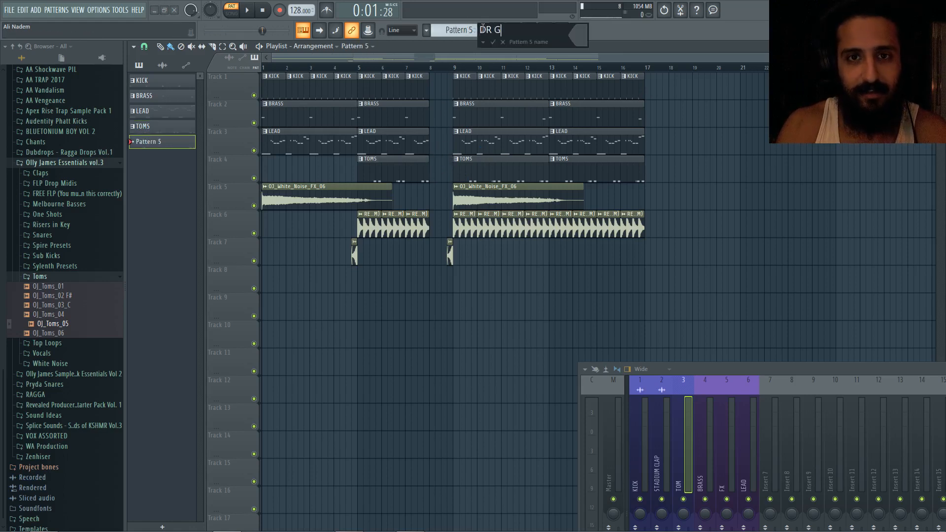
text(DR FILL)
key(Return)
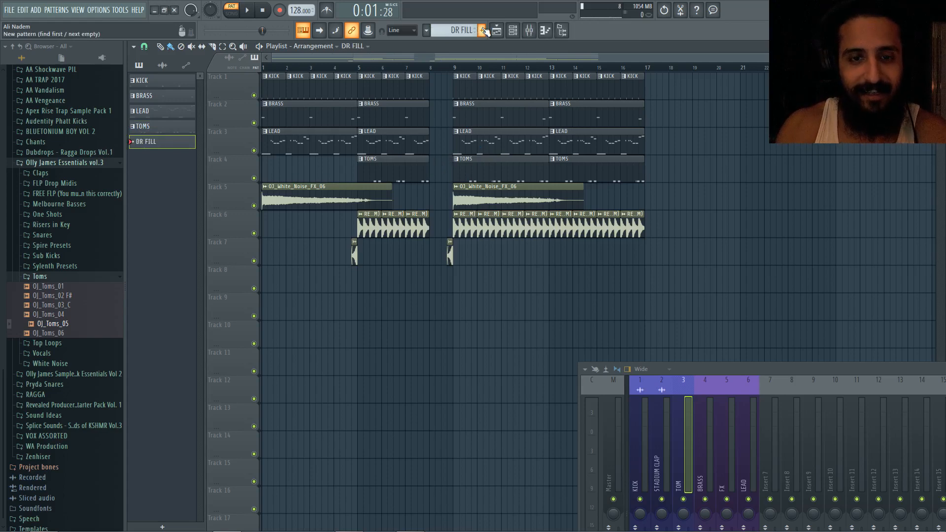
scroll(429, 254, up, 2)
click(431, 277)
scroll(659, 248, down, 4)
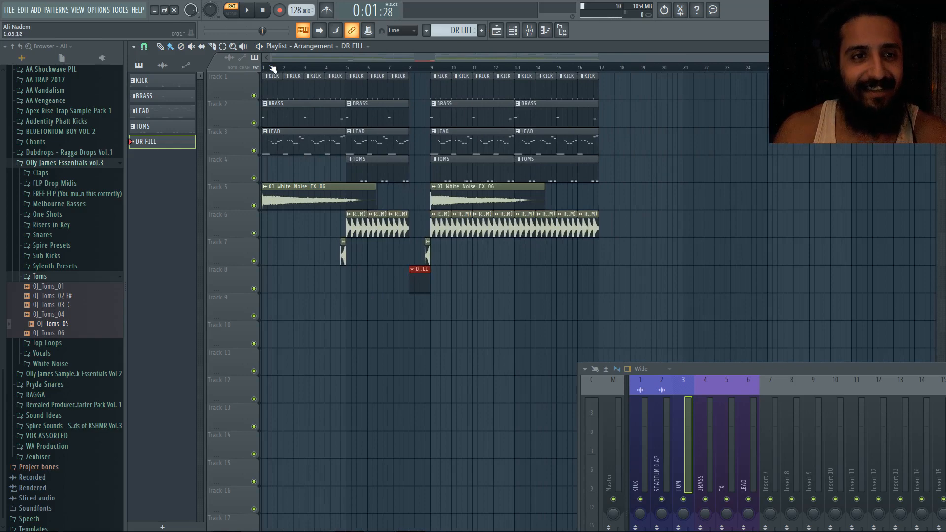
Step: Play the whole arrangement from the start in song mode
click(253, 14)
scroll(296, 150, up, 4)
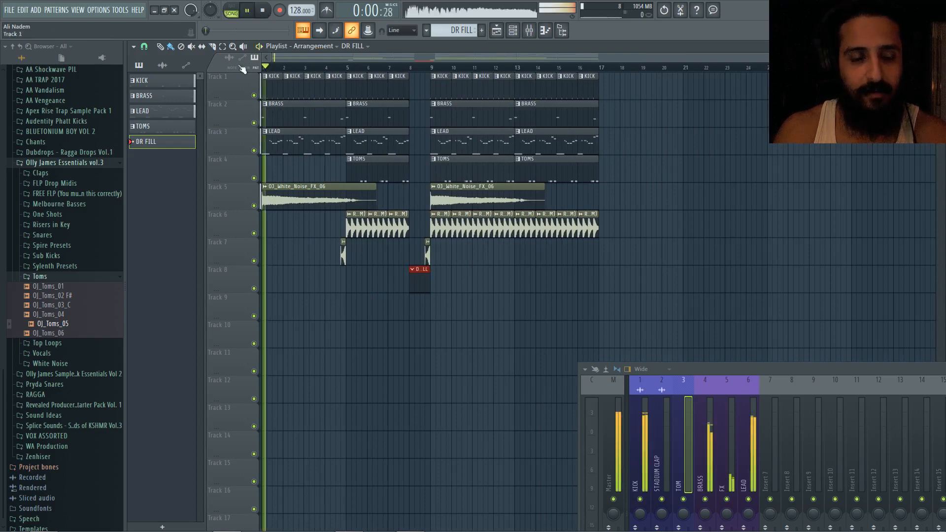
scroll(296, 150, down, 4)
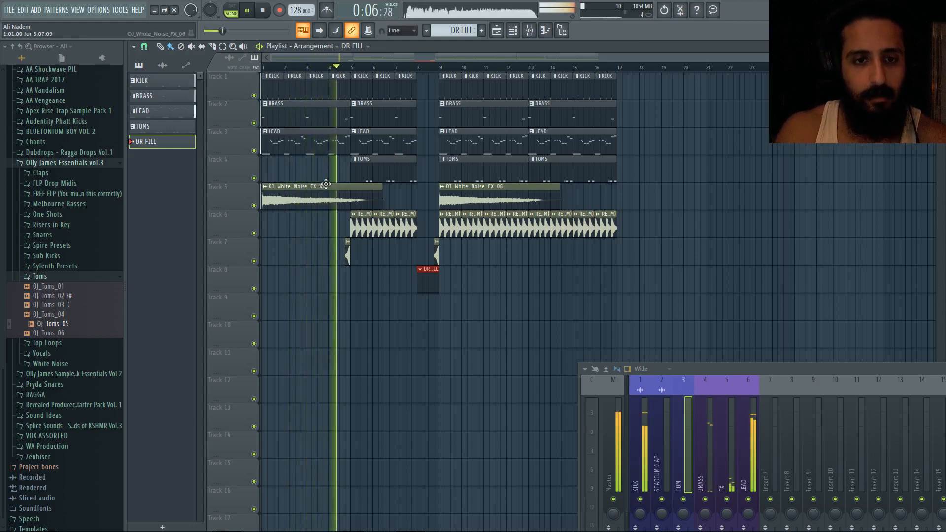
scroll(320, 175, up, 3)
scroll(328, 165, down, 4)
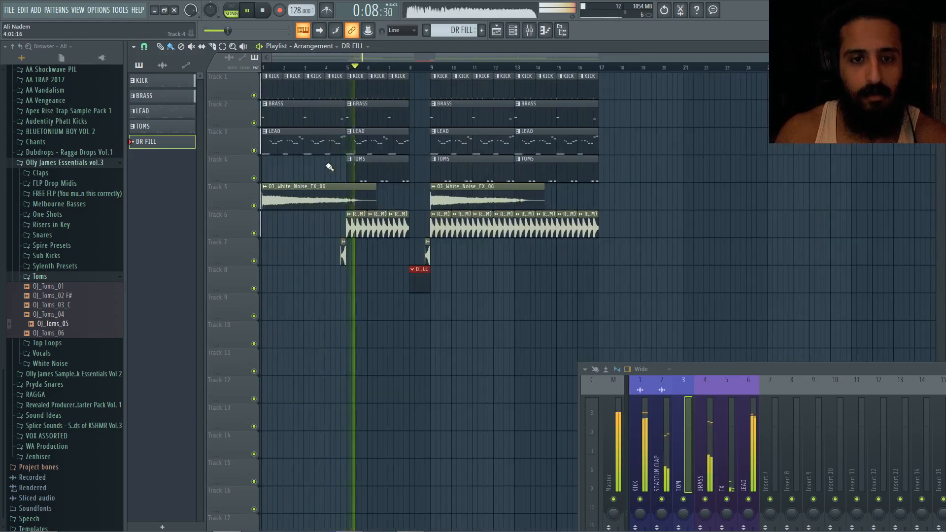
Step: Move the mixer into full view beneath the playlist tracks, with its effect slots showing, and stop playback
drag(687, 368, 323, 309)
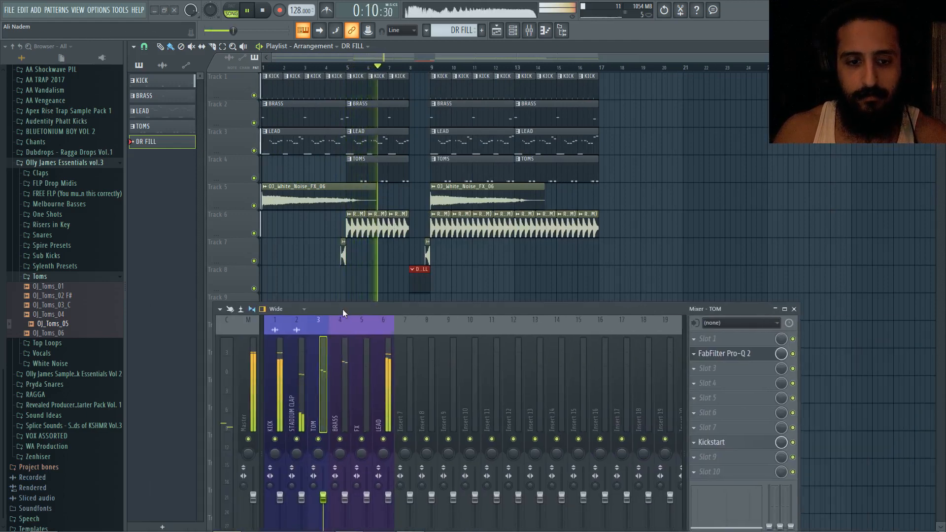
click(259, 46)
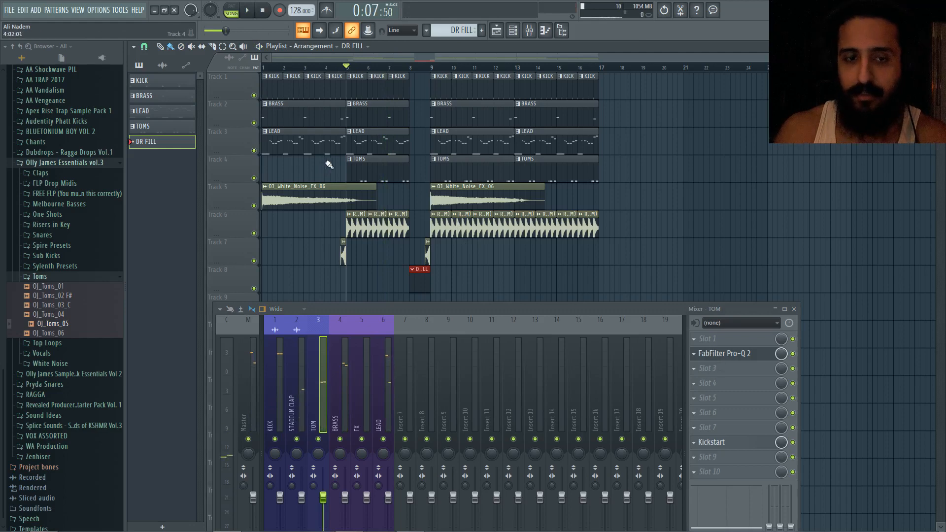
scroll(329, 165, up, 2)
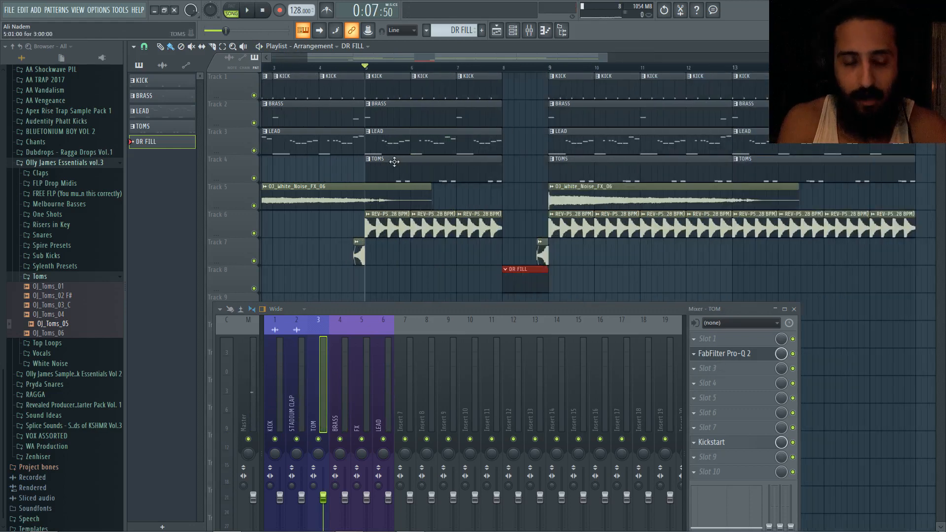
Step: Raise the Fruity Balance volume on the STADIUM CLAP mixer track to about -10.1 dB and replay the section before bar 5
double_click(378, 228)
click(730, 339)
click(734, 354)
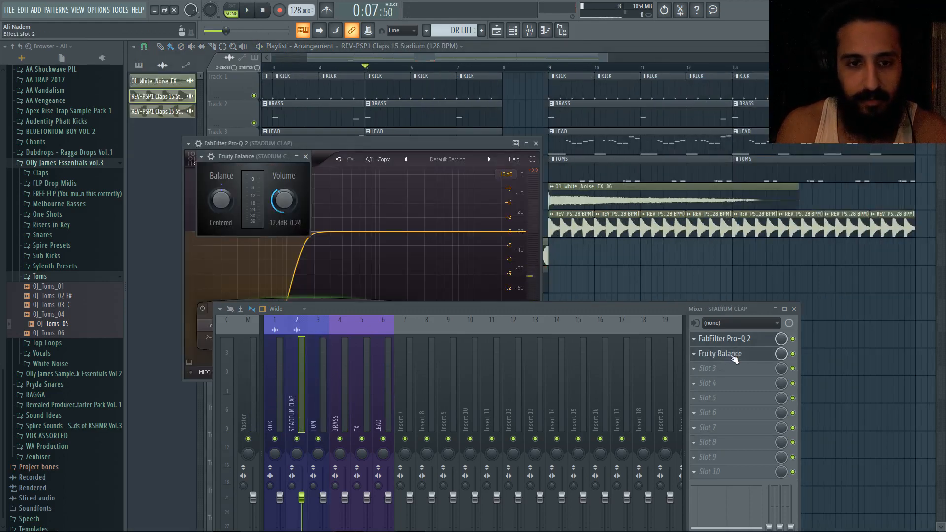
key(space)
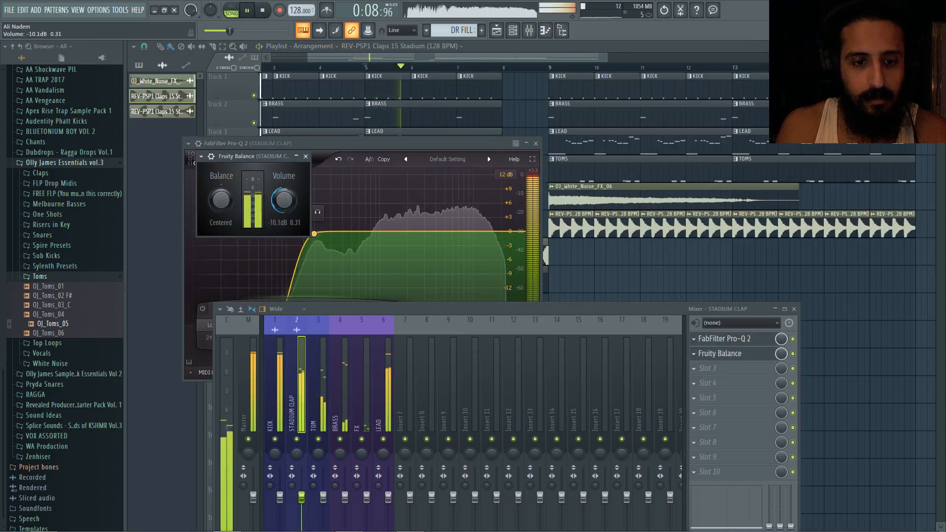
drag(284, 204, 284, 194)
click(348, 68)
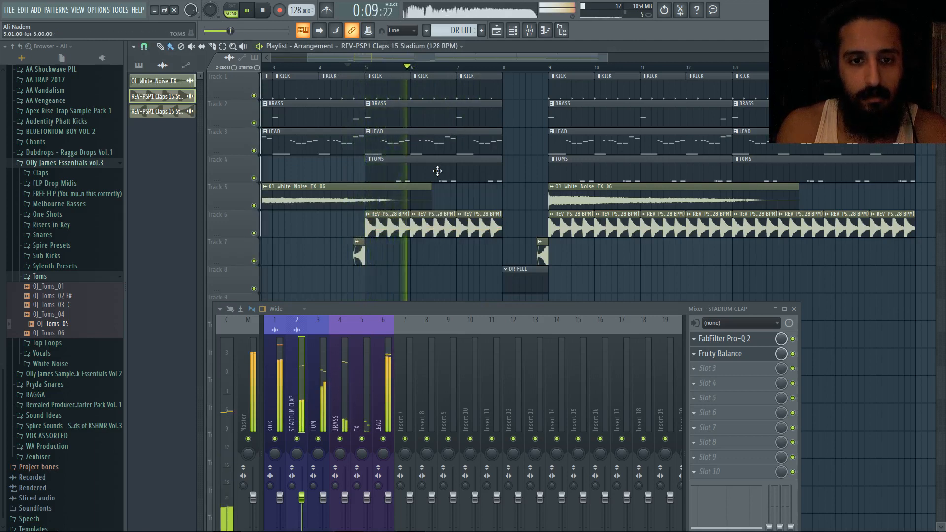
Step: Inspect the CamelCrusher and Supercharger GT settings on the LEAD mixer track while the arrangement plays
click(390, 388)
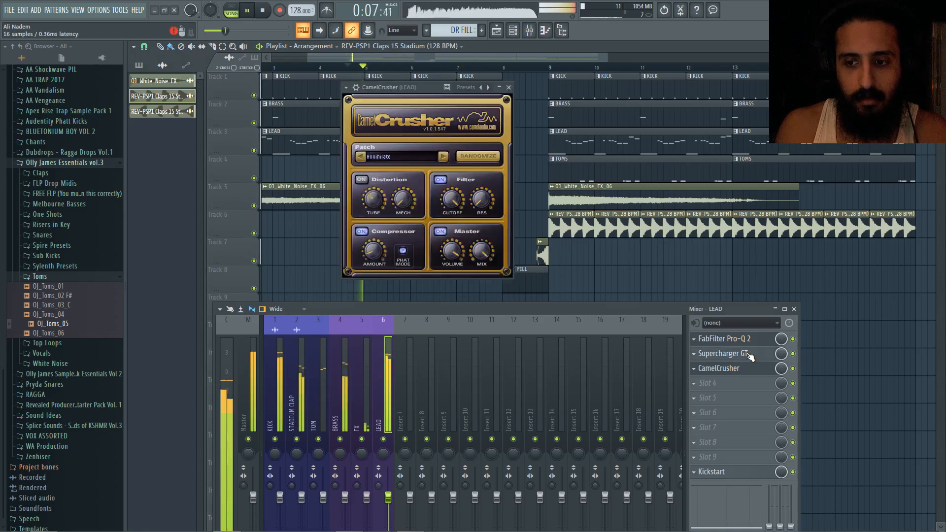
click(754, 368)
click(722, 353)
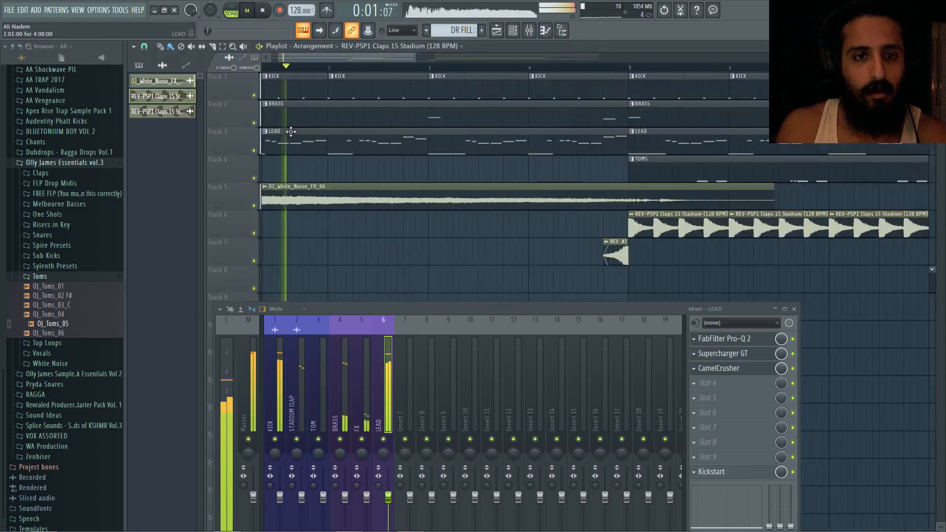
scroll(292, 131, down, 5)
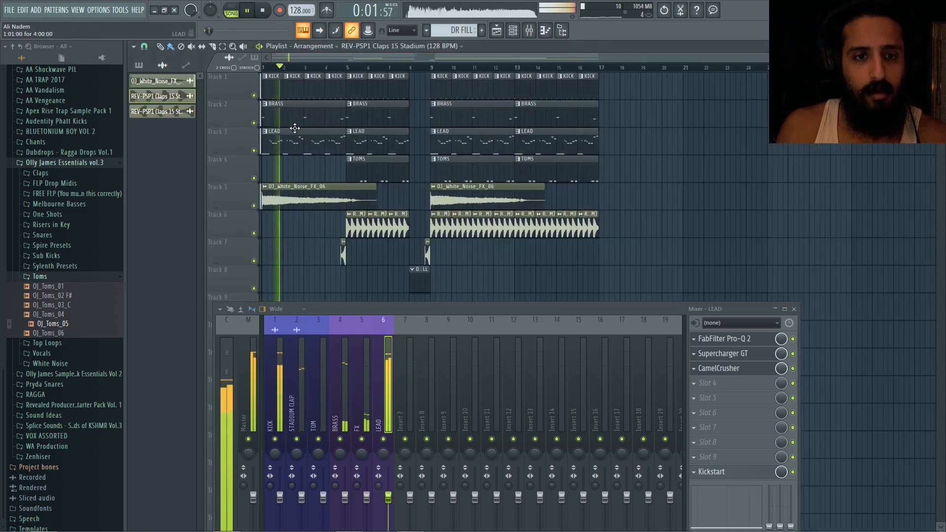
Step: Try a low-cut frequency of about 134 Hz in the LEAD track's FabFilter Pro-Q 2, undo it and replay from before bar 5
click(733, 340)
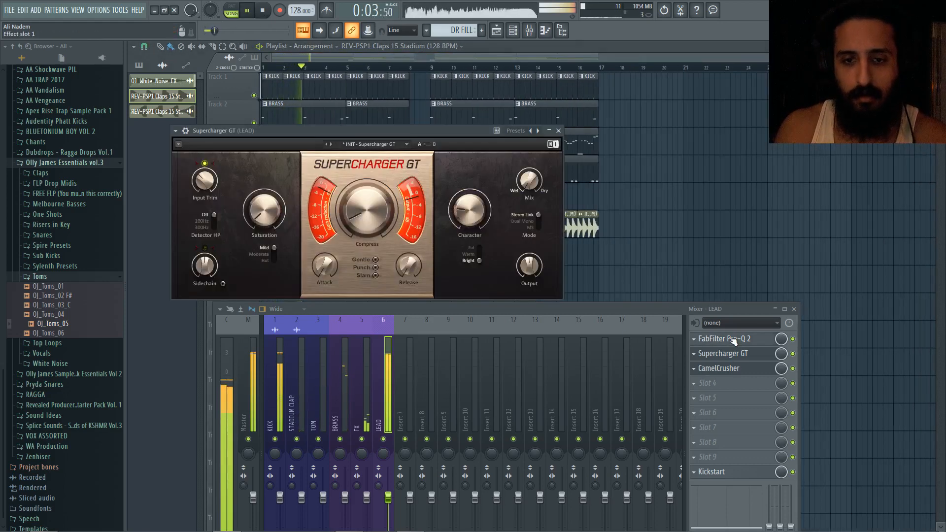
scroll(235, 295, up, 4)
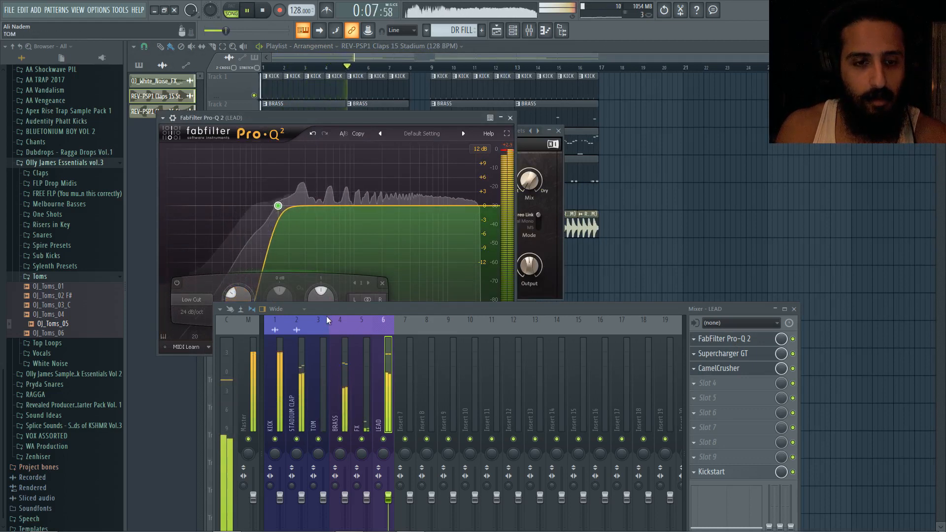
scroll(232, 302, down, 2)
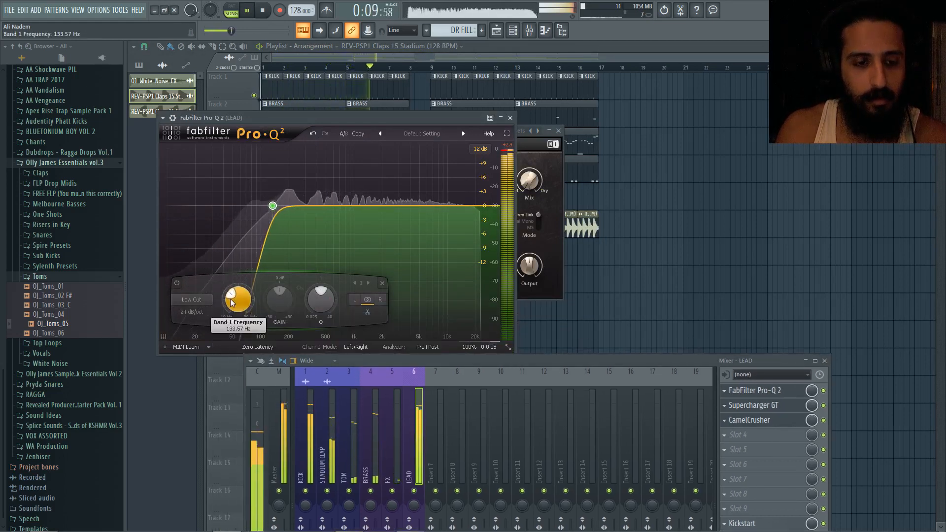
click(313, 133)
click(344, 67)
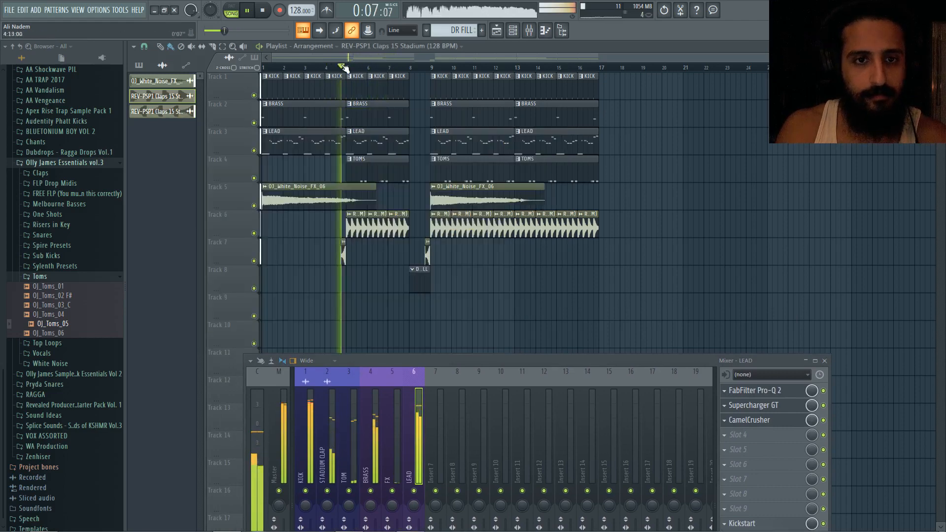
Step: Set the Fruity Balance volume on the STADIUM CLAP mixer track to -9.0 dB and replay the clap section
scroll(355, 120, up, 4)
double_click(365, 220)
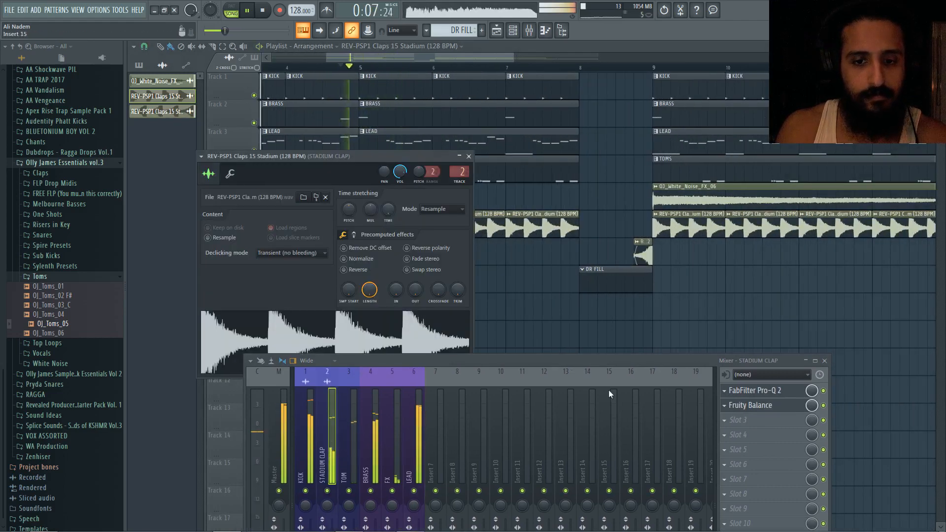
click(230, 174)
click(754, 390)
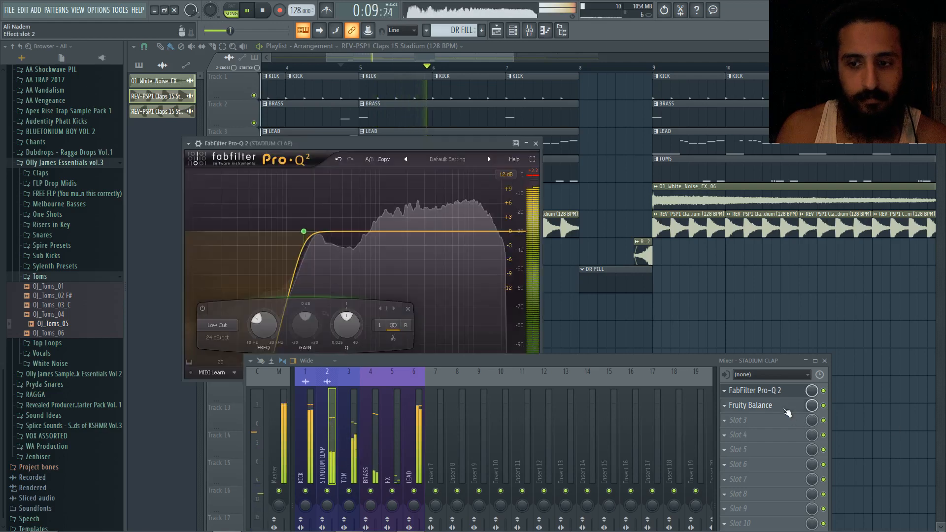
click(750, 406)
drag(285, 199, 285, 191)
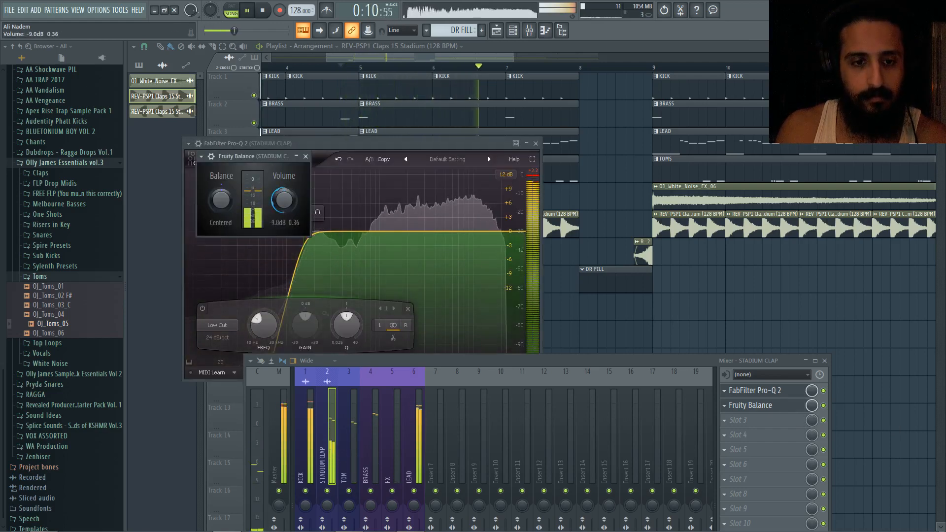
click(336, 55)
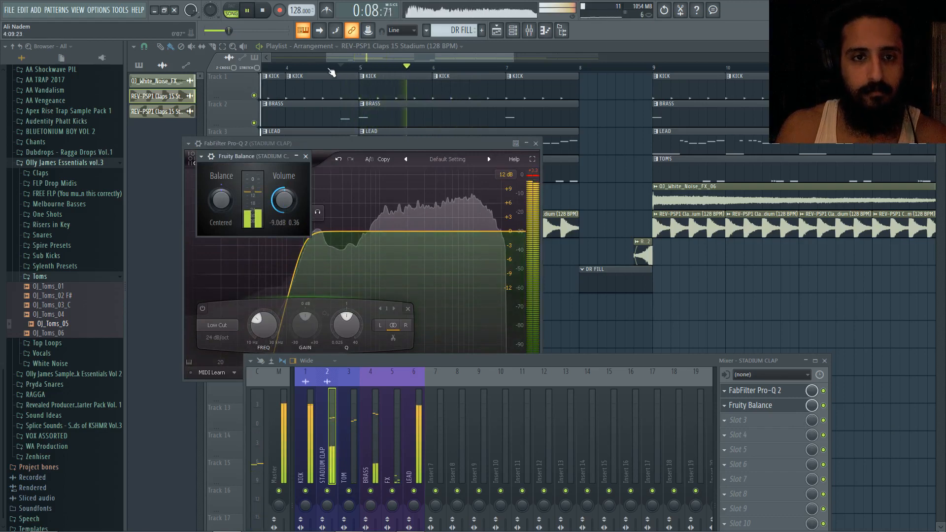
click(314, 68)
Step: Open the TOMS pattern in the piano roll, stop playback and bring up the OJ_Toms_05 channel's miscellaneous settings
scroll(337, 153, up, 3)
scroll(337, 153, down, 6)
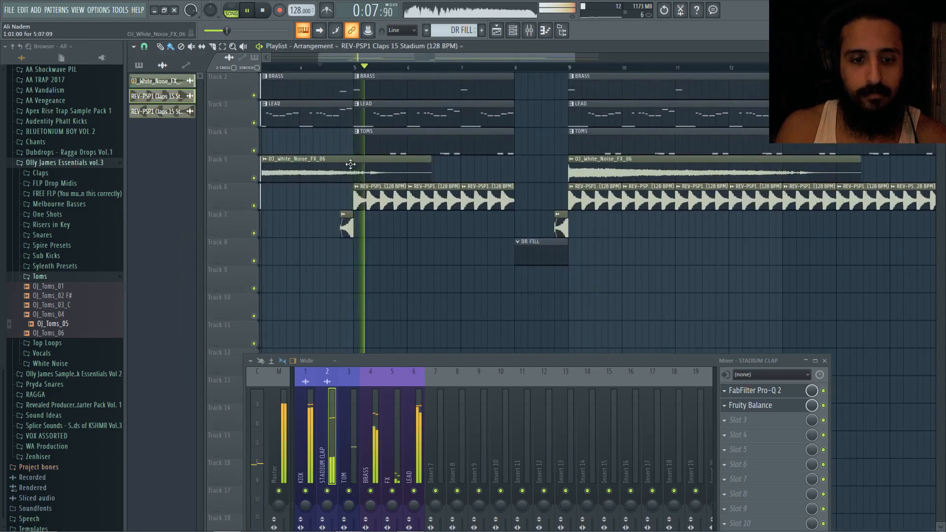
scroll(387, 190, up, 1)
double_click(402, 169)
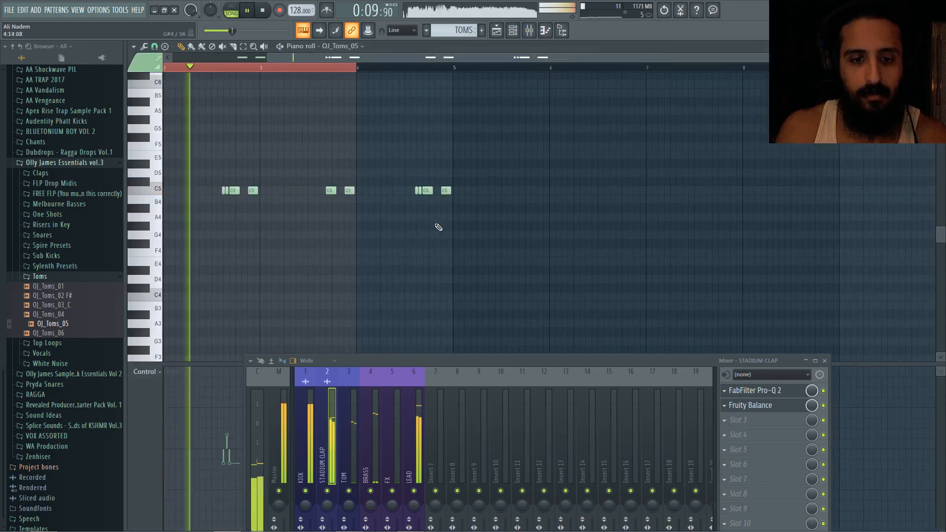
click(513, 31)
key(space)
click(770, 212)
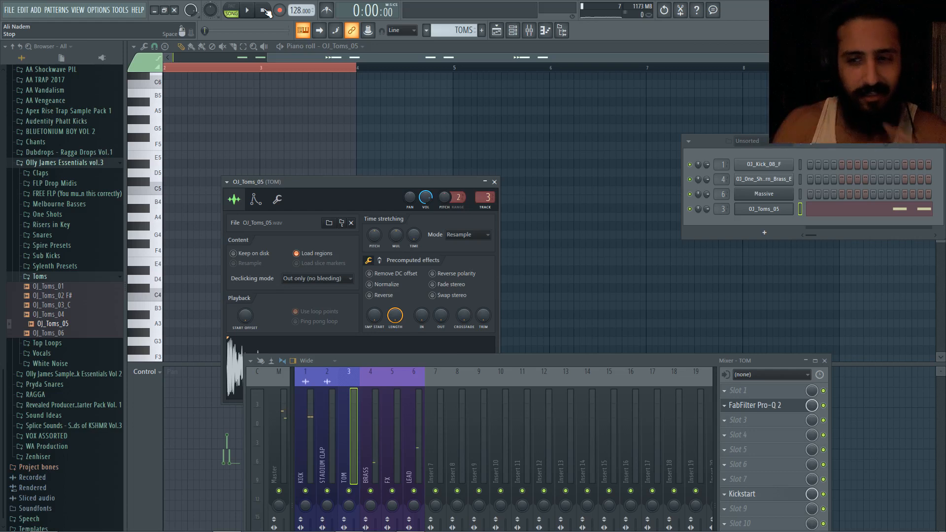
click(278, 200)
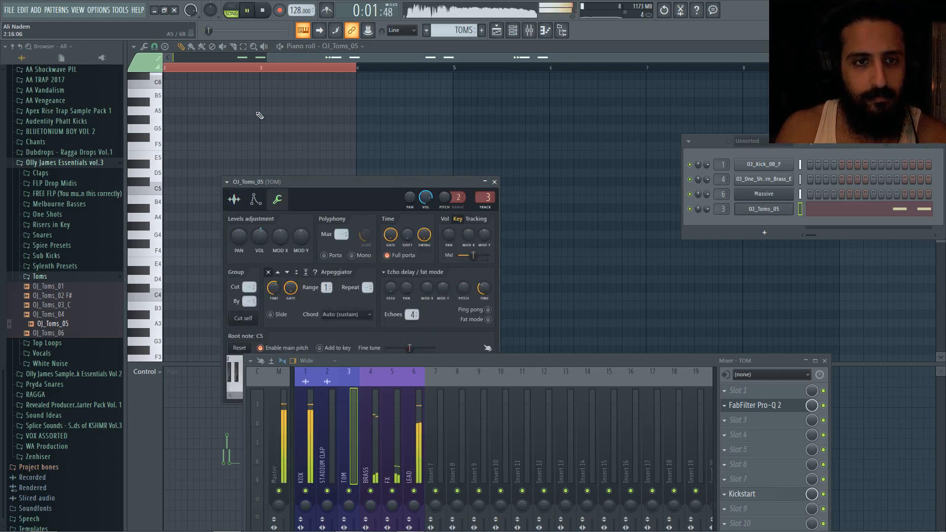
Step: Return to the playlist, mute the LEAD and BRASS tracks and play the arrangement from bar 5
click(498, 32)
click(359, 67)
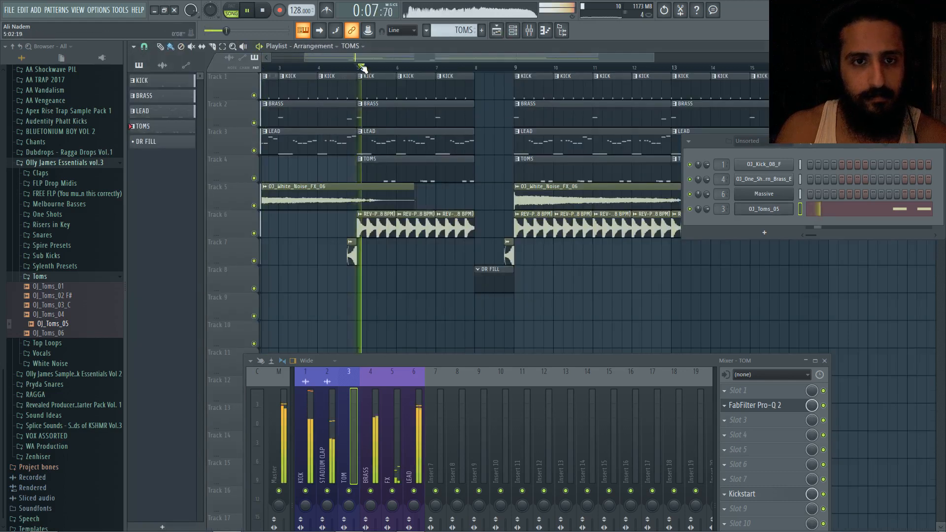
key(space)
click(253, 150)
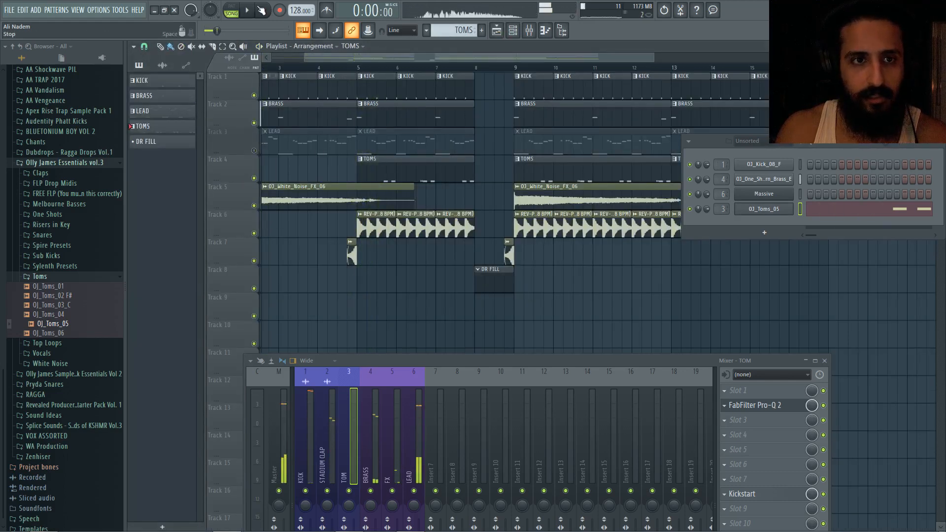
click(254, 122)
key(space)
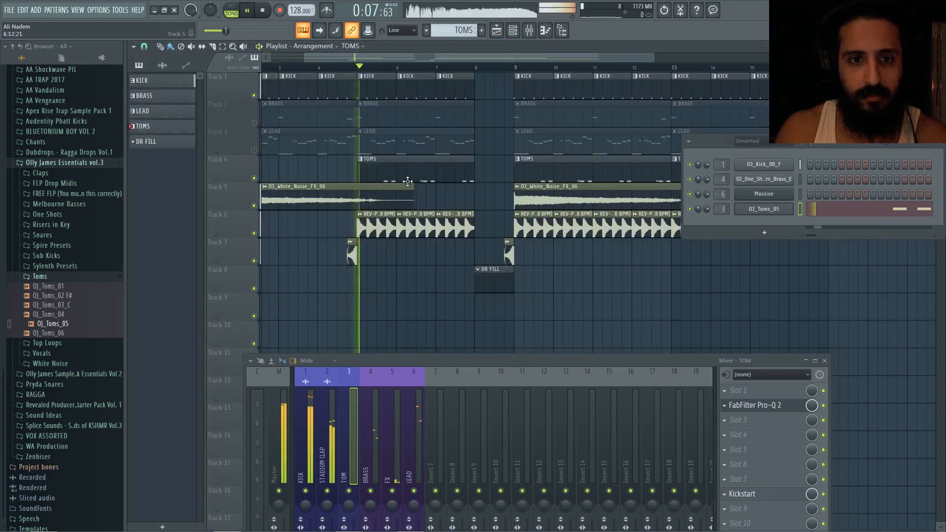
Step: Compare the miscellaneous settings of the OJ_Toms_05 and OJ_Kick_08_F channels and stop playback
click(764, 209)
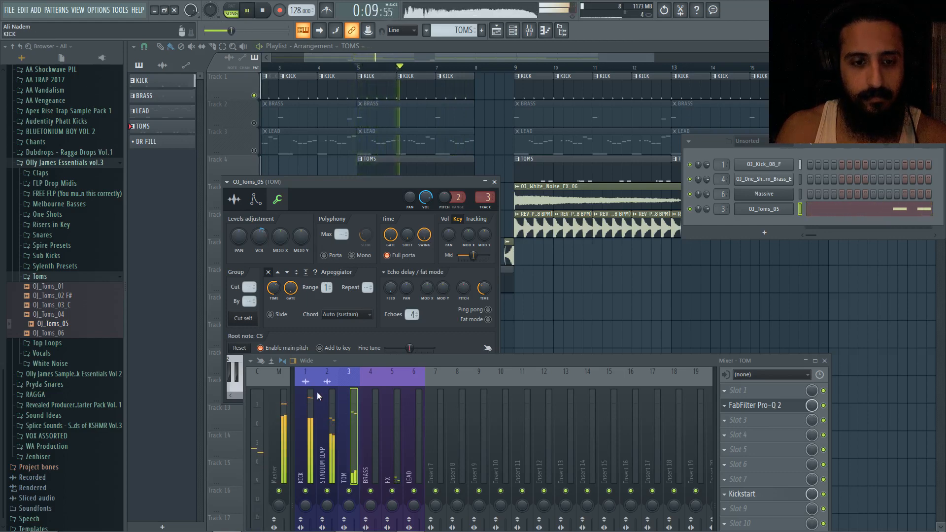
click(312, 412)
click(764, 165)
key(space)
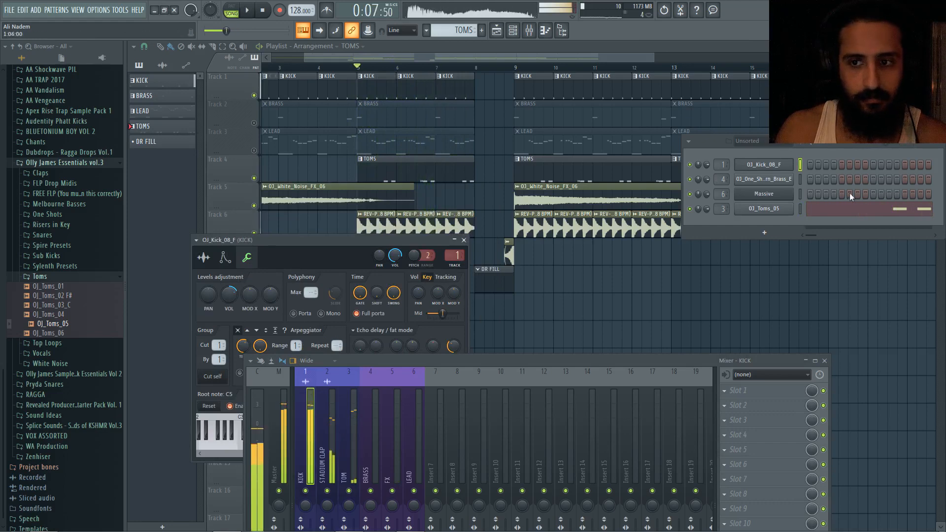
Step: Set both the cut and cut-by groups of the OJ_Toms_05 channel to 3, check its envelope and sample settings, and close it
click(764, 209)
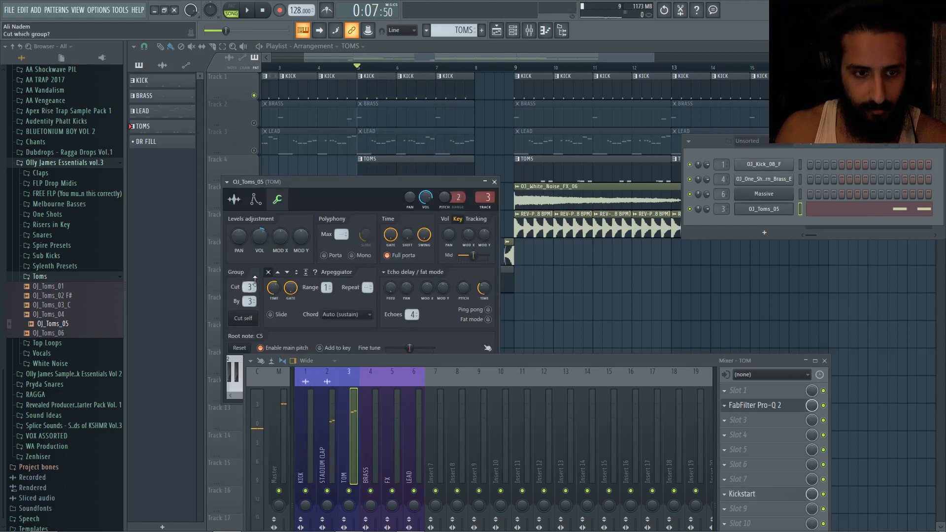
click(256, 200)
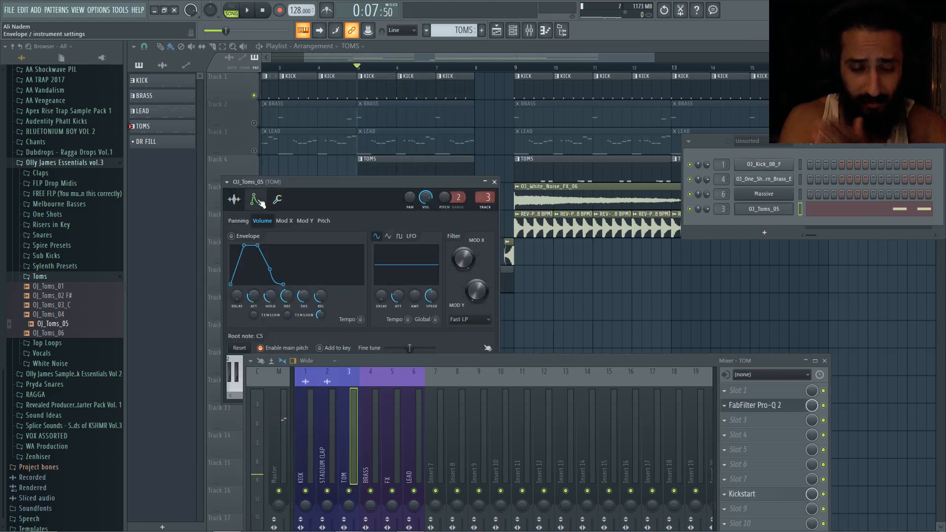
click(246, 197)
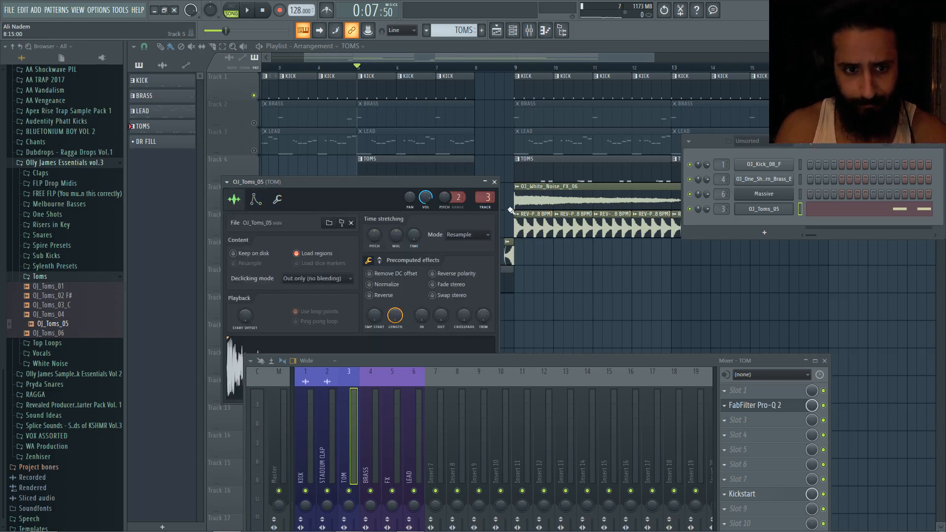
click(495, 182)
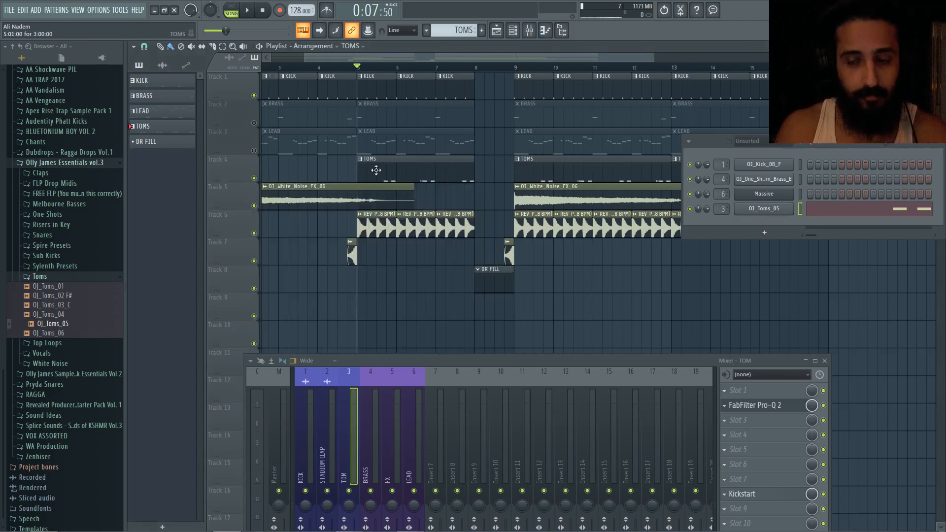
Step: Check the cut-group settings of the OJ_Kick_08_F and brass one-shot channels and close their windows
click(781, 169)
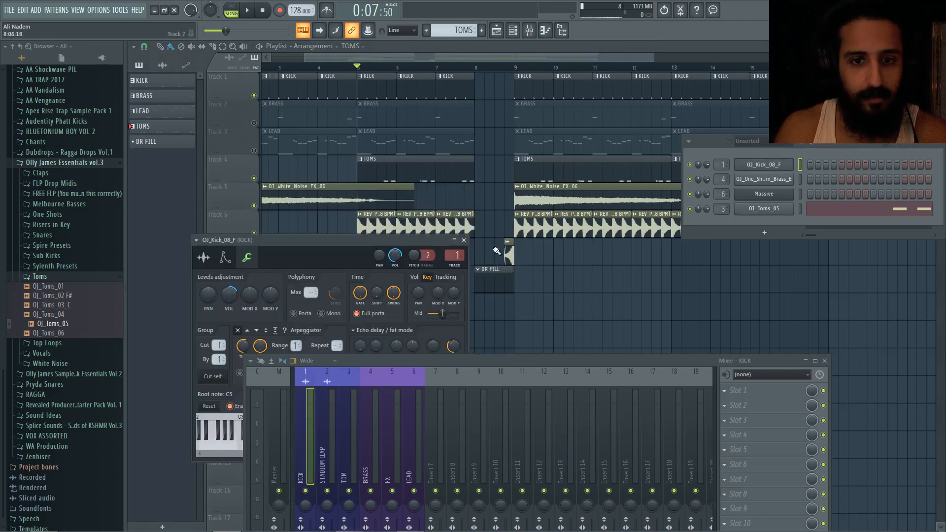
click(767, 179)
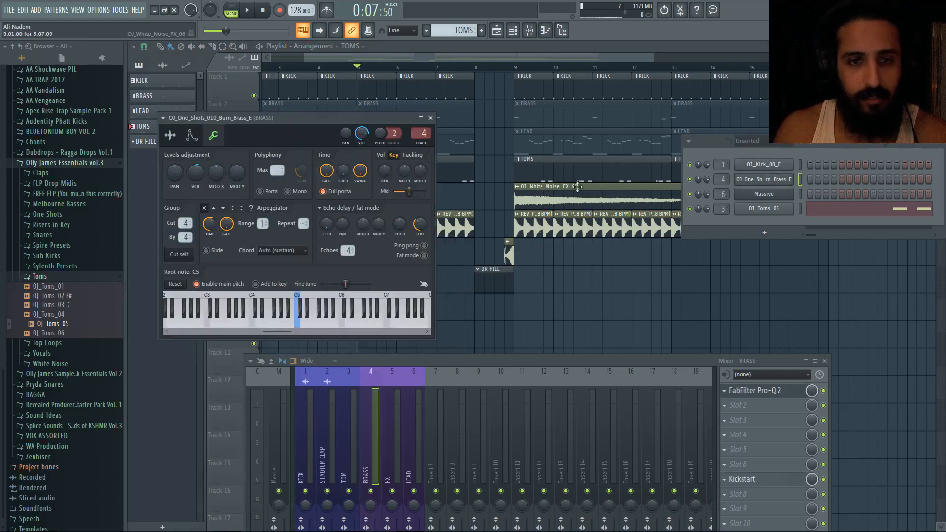
click(431, 119)
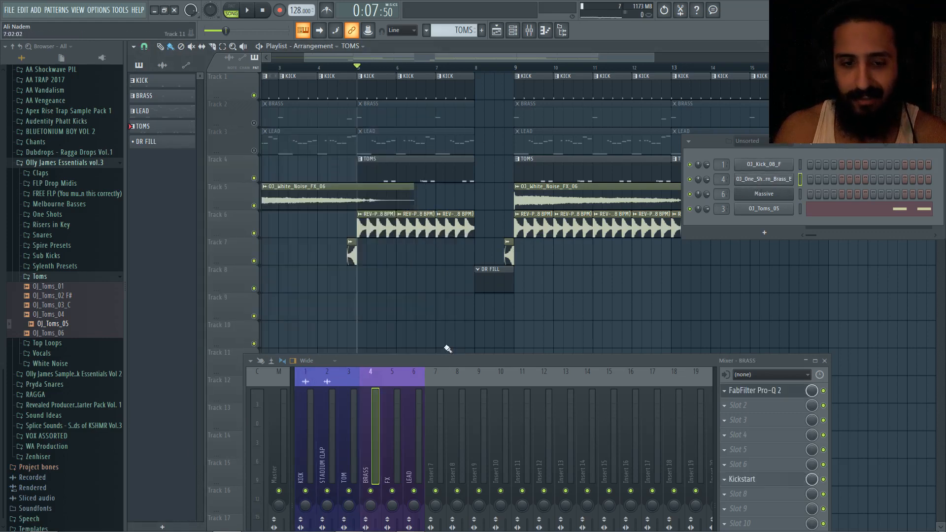
Step: Inspect the effect chains on the BRASS, FX and LEAD mixer tracks
click(396, 411)
click(377, 413)
click(410, 414)
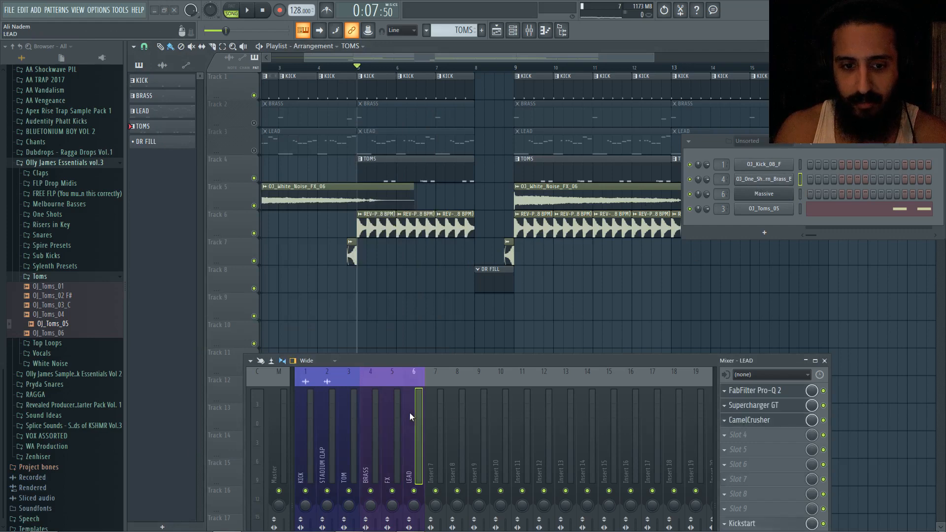
click(400, 412)
click(404, 413)
click(395, 413)
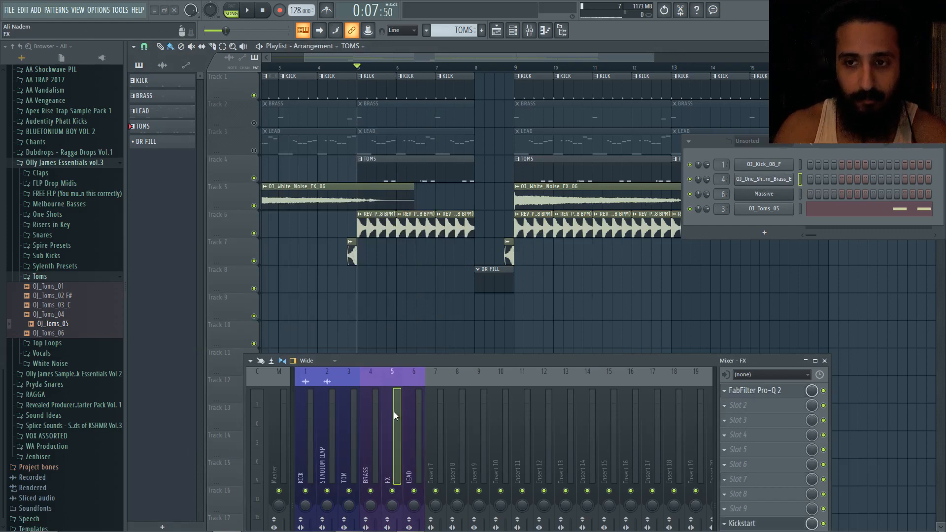
Step: Load CamelCrusher into the first effect slot of the KICK mixer track and play the arrangement to hear it
click(312, 425)
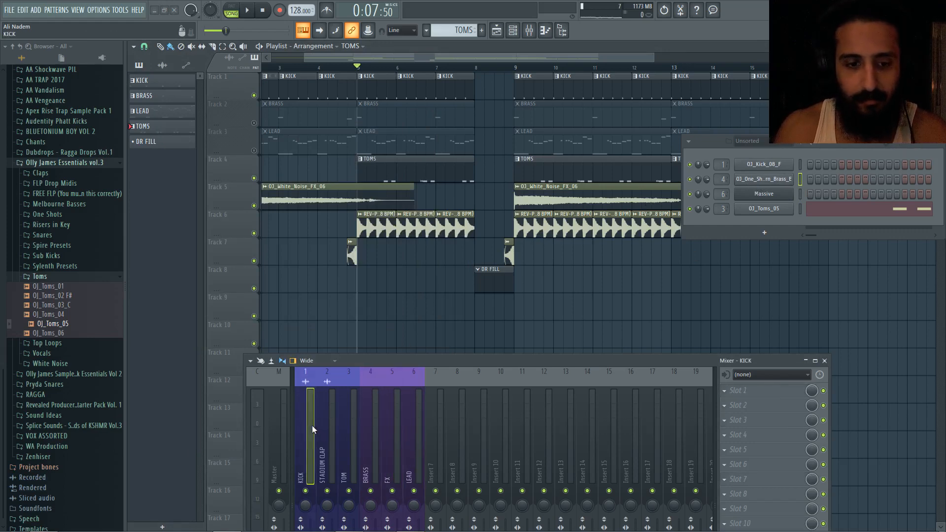
click(726, 392)
click(371, 63)
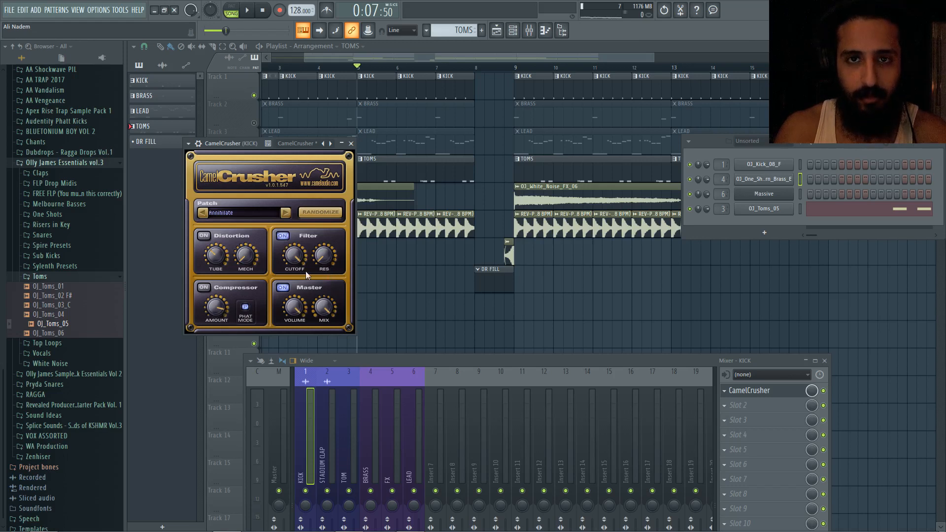
click(249, 11)
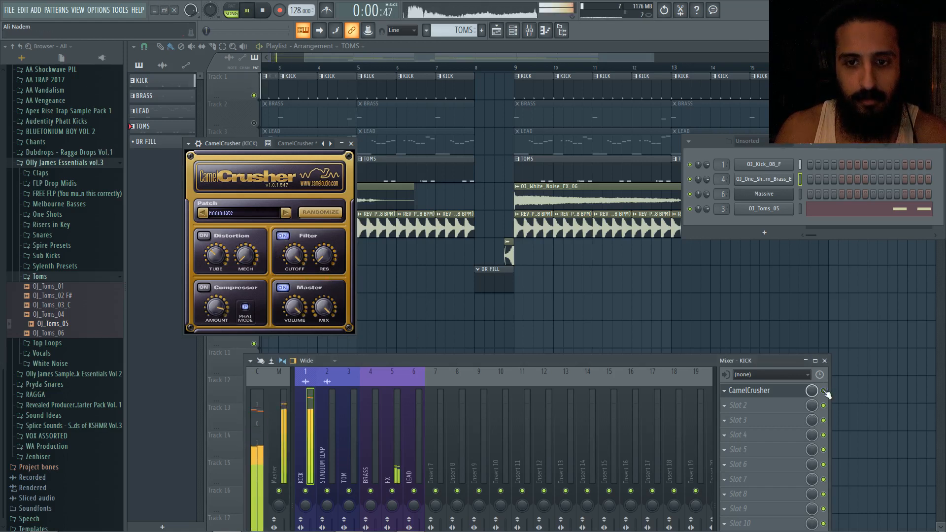
Step: Unmute the playlist tracks, including BRASS and LEAD, and restart playback of the full arrangement
key(space)
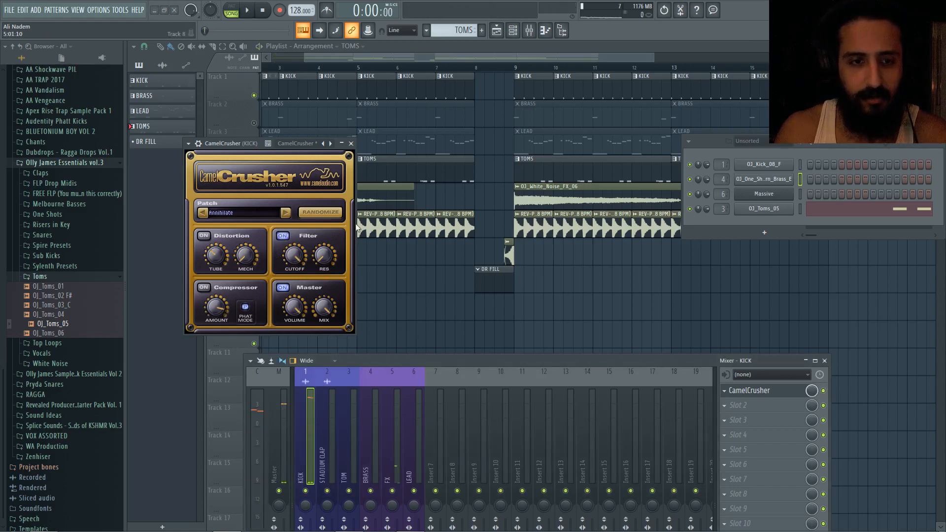
key(space)
key(space)
click(254, 118)
click(254, 121)
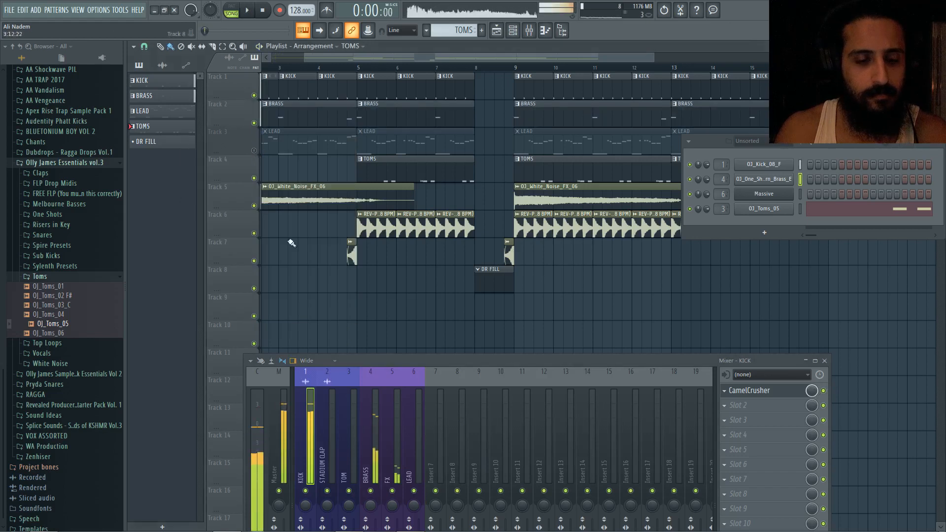
click(254, 150)
key(space)
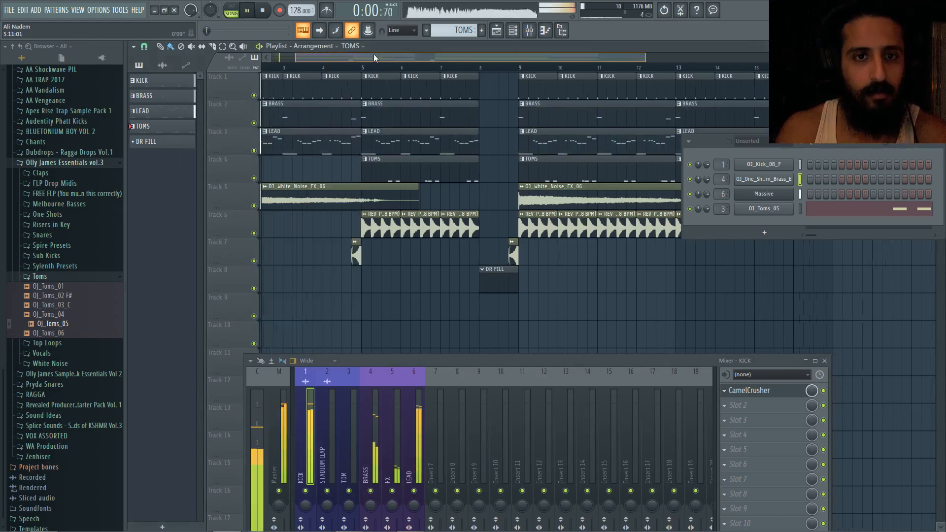
Step: Play the arrangement through the first eight bars while checking the LEAD mixer track's level and effect chain
click(418, 424)
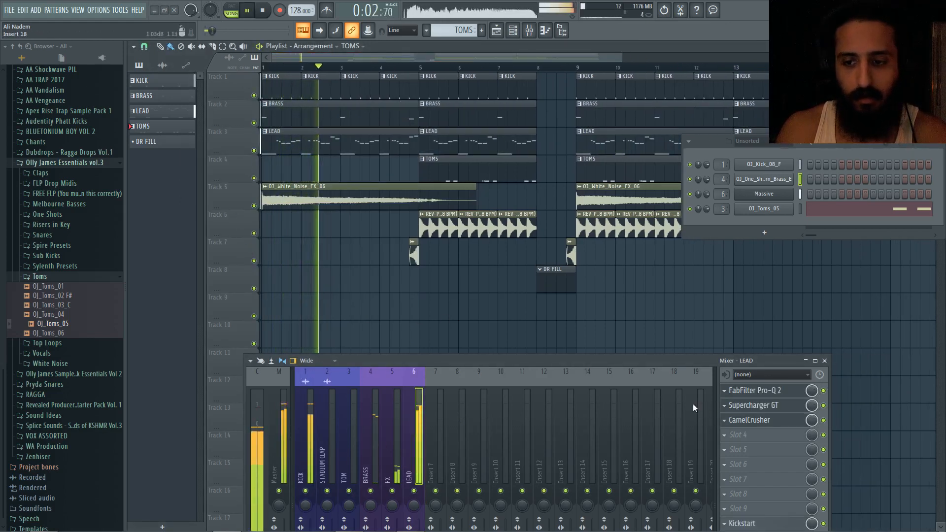
scroll(355, 184, up, 2)
scroll(355, 184, up, 1)
scroll(355, 184, up, 1)
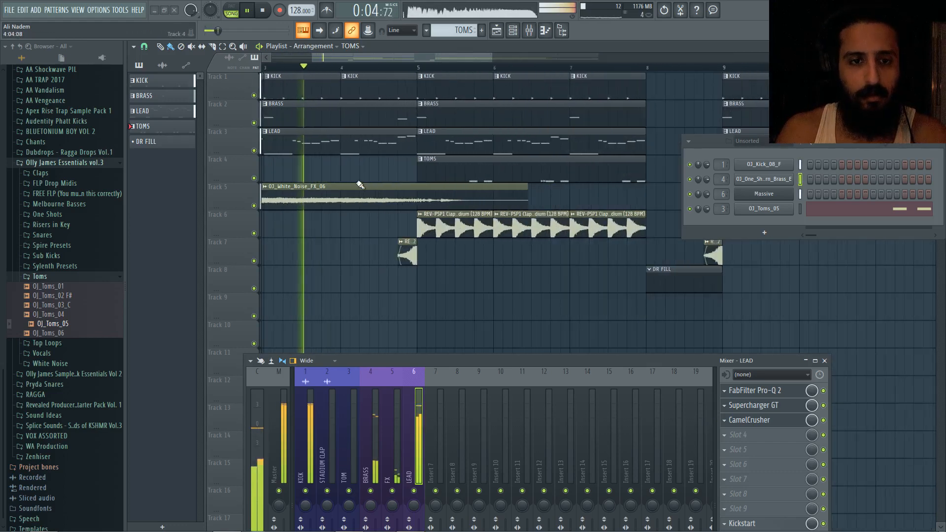
scroll(355, 252, up, 2)
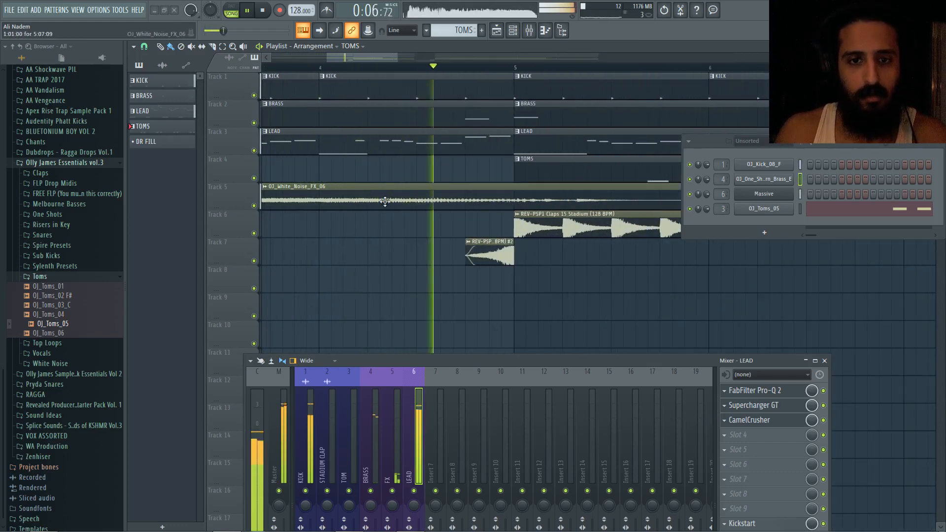
scroll(385, 201, down, 5)
scroll(394, 196, down, 3)
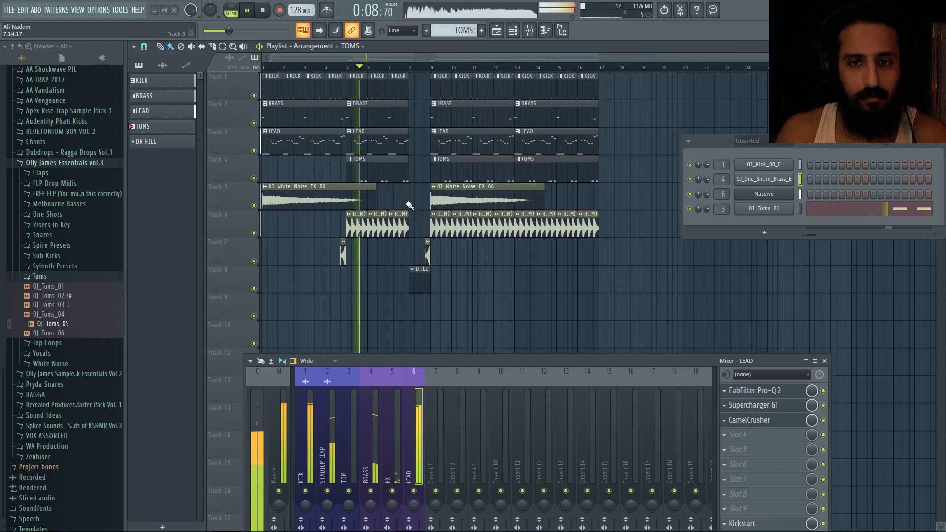
scroll(394, 230, up, 2)
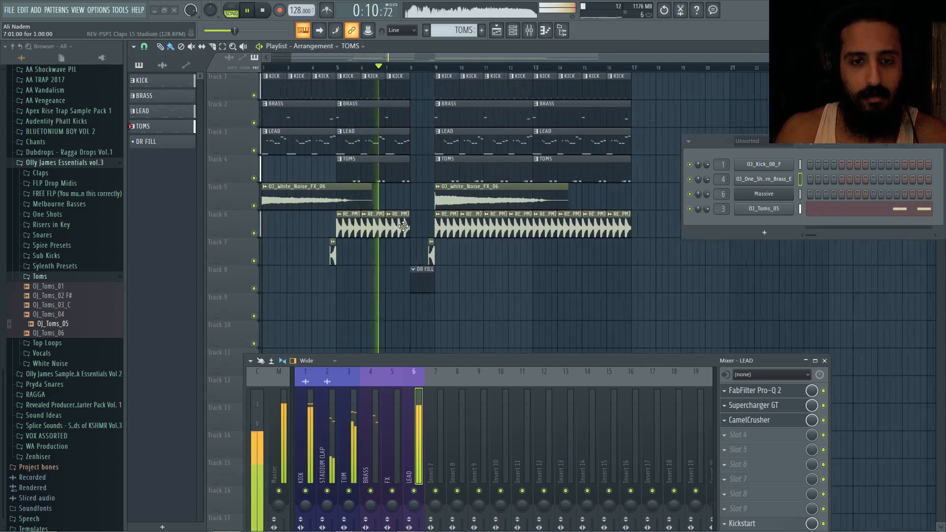
scroll(403, 222, up, 3)
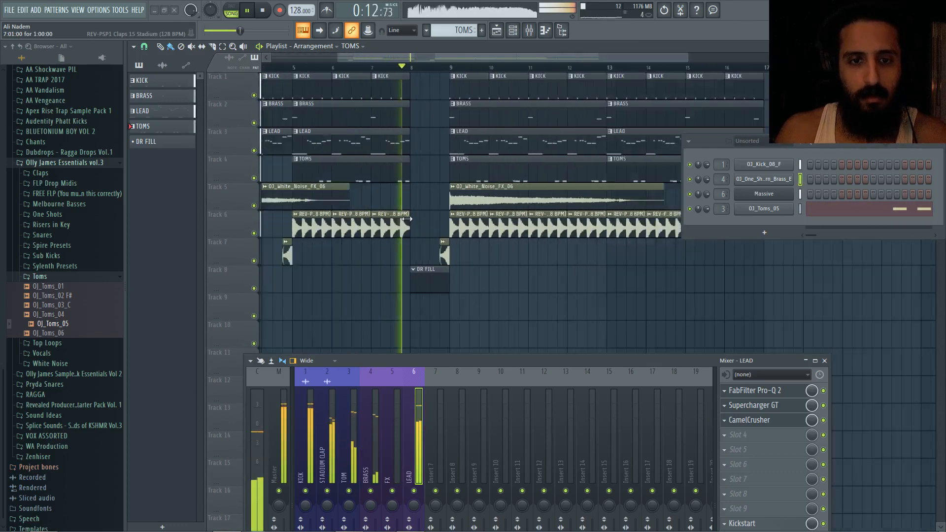
click(398, 67)
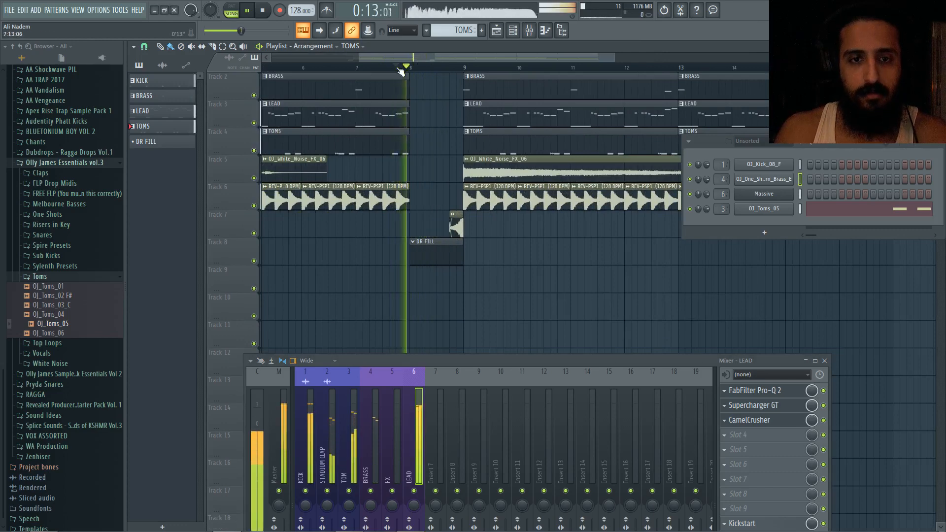
Step: Stop playback, save the project, and restart the arrangement from bar 5
key(space)
scroll(393, 132, down, 3)
key(ctrl+s)
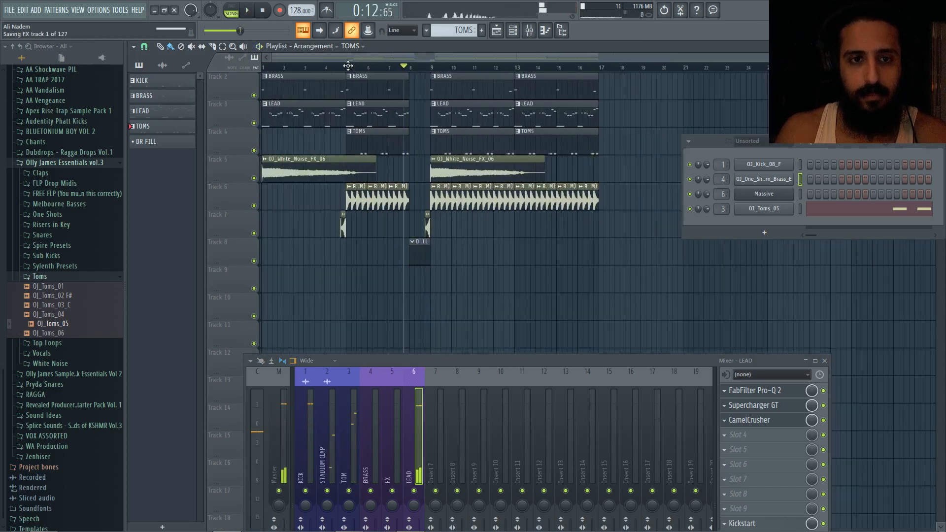
click(347, 67)
key(space)
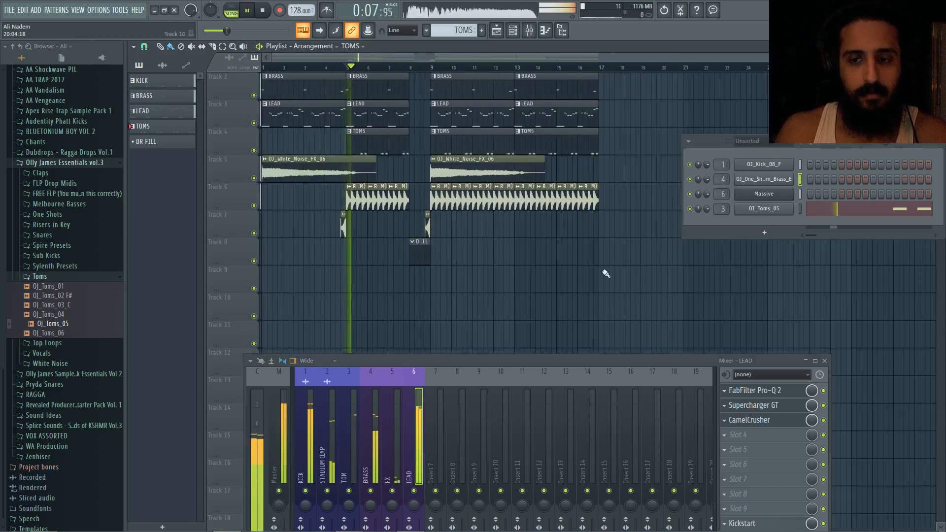
Step: Open the LEAD channel's Massive synth and inspect its FX2 reverb and EQ settings
click(767, 195)
drag(446, 367, 630, 506)
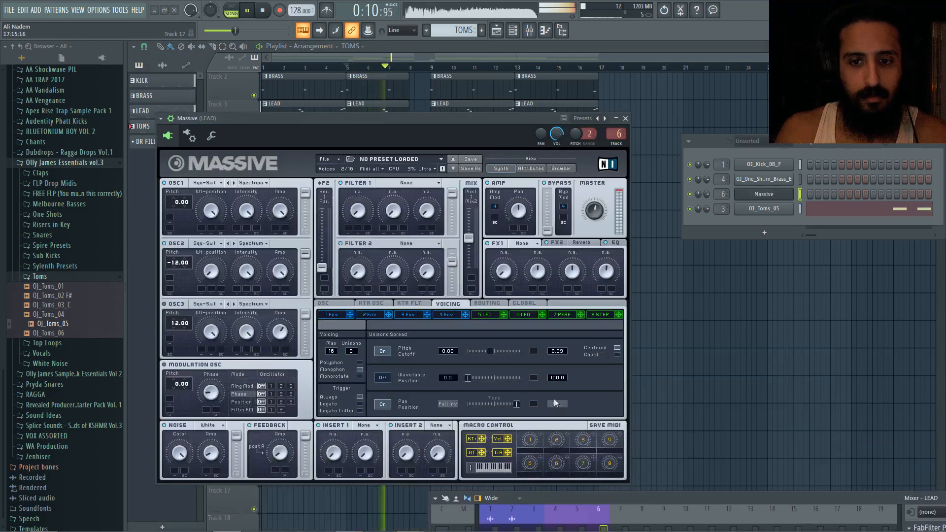
click(621, 246)
click(586, 243)
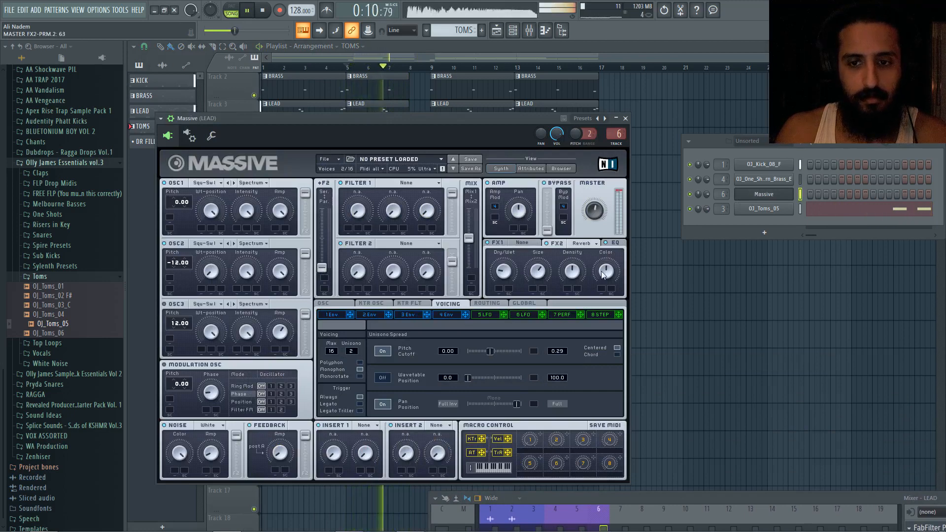
click(615, 243)
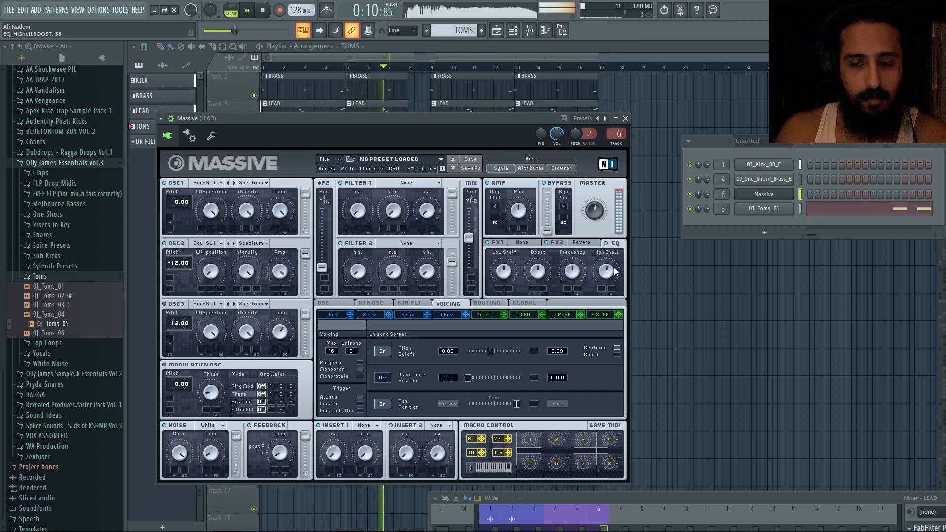
Step: Set the high-shelf boost in Massive's EQ on the LEAD channel to 53 during playback
drag(611, 267, 611, 266)
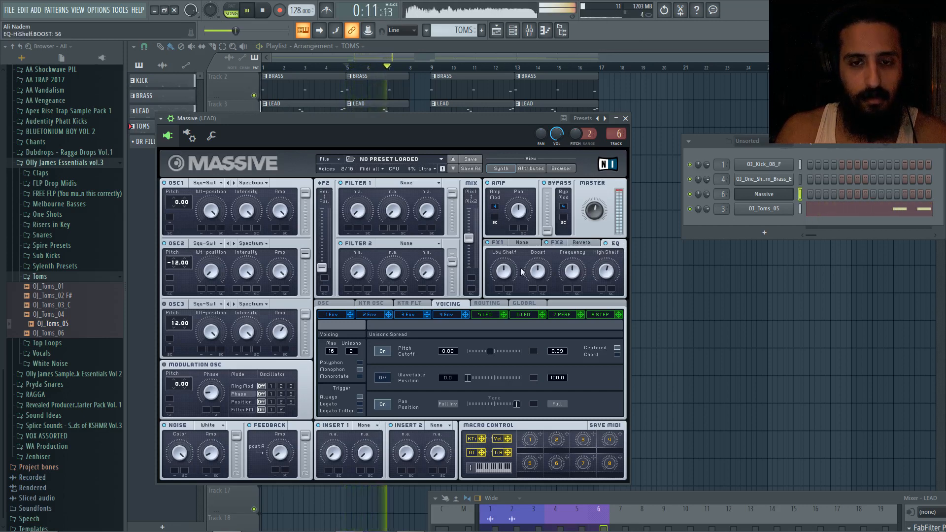
drag(649, 497, 522, 300)
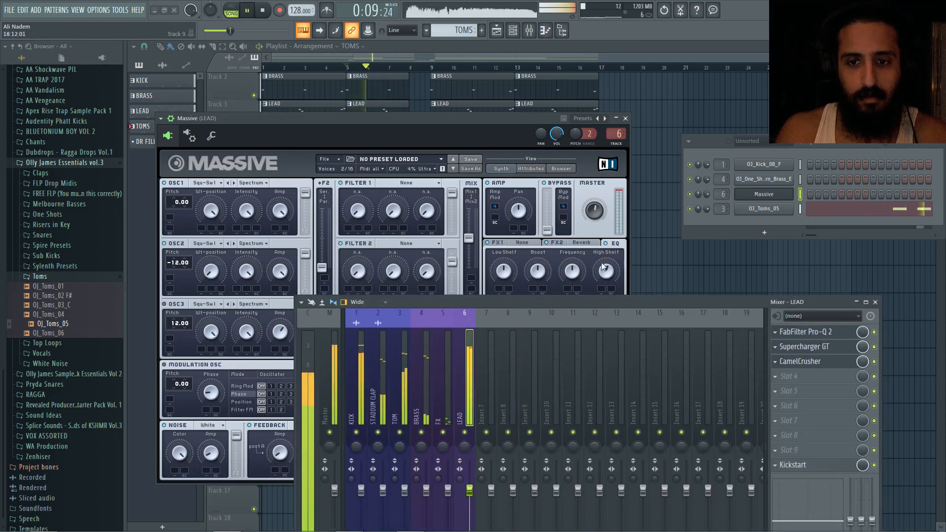
drag(602, 266, 612, 274)
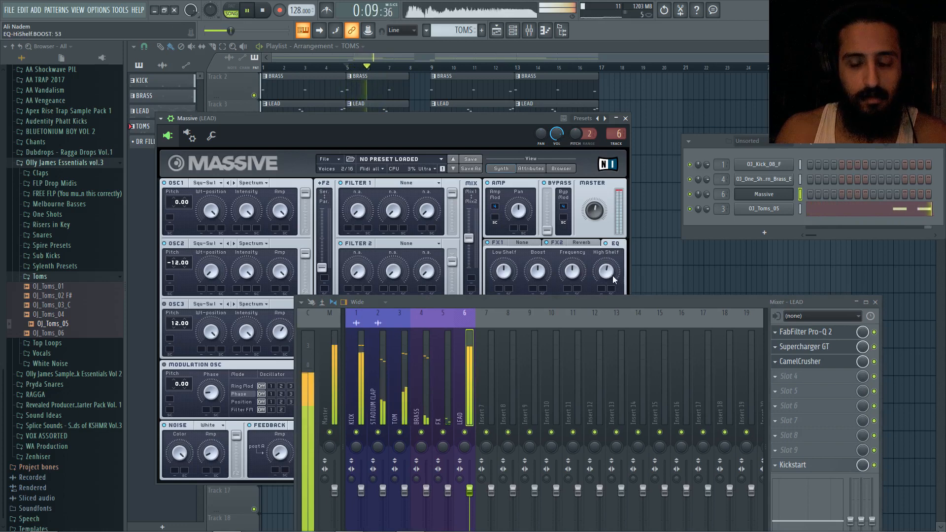
Step: Open the LEAD track's CamelCrusher and Supercharger GT, then set Supercharger GT's saturation mode to Mild and its saturation to 3.00
click(800, 361)
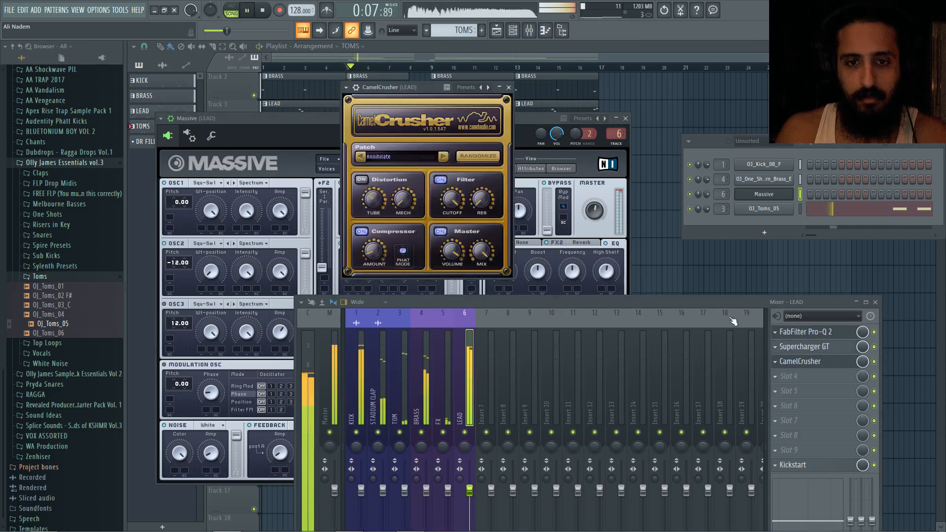
click(804, 346)
click(480, 248)
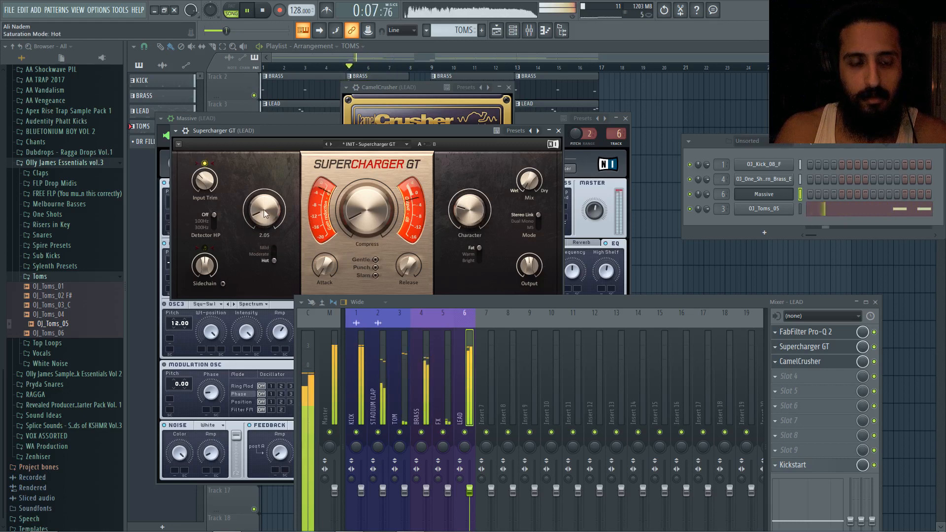
drag(264, 209, 264, 212)
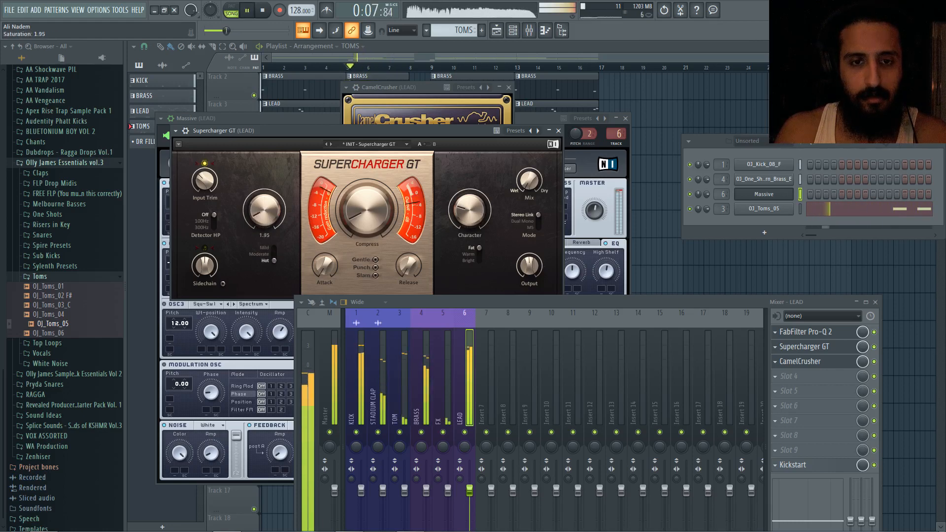
drag(264, 212, 265, 199)
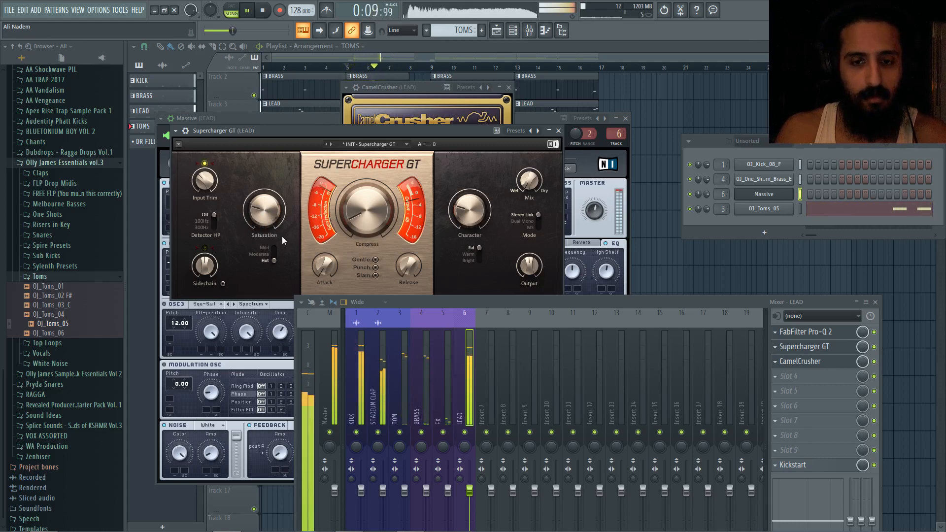
click(275, 248)
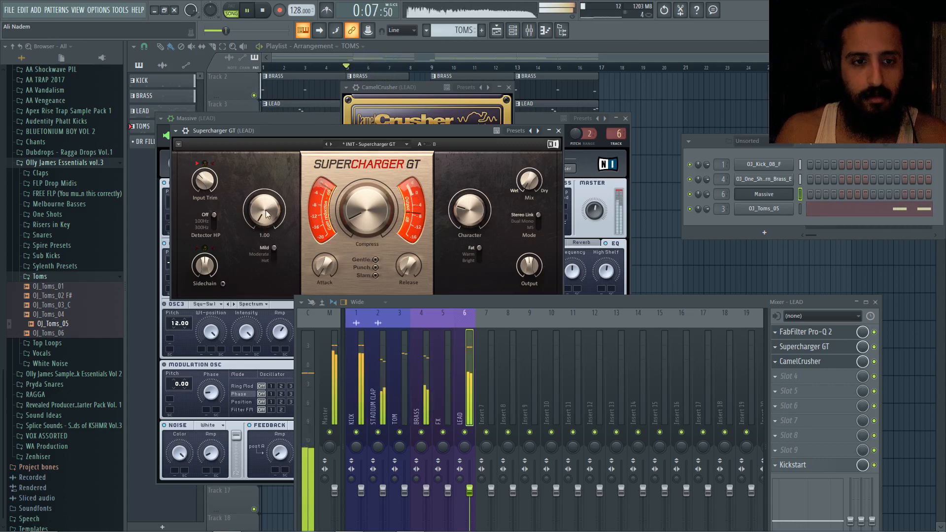
mouse_move(265, 210)
mouse_down()
mouse_move(265, 230)
mouse_move(265, 213)
mouse_up()
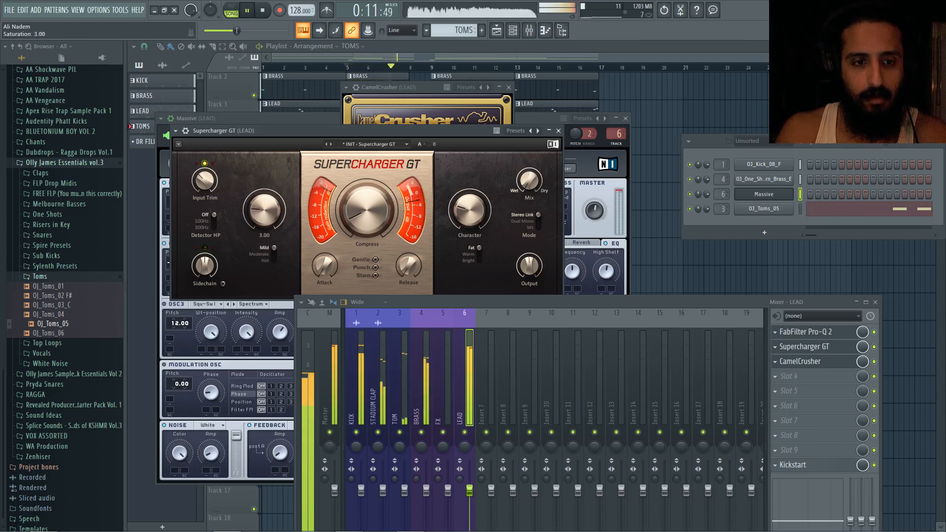
Step: Check the KICK mixer track, return to the playlist, and play the arrangement from bar 1
click(365, 370)
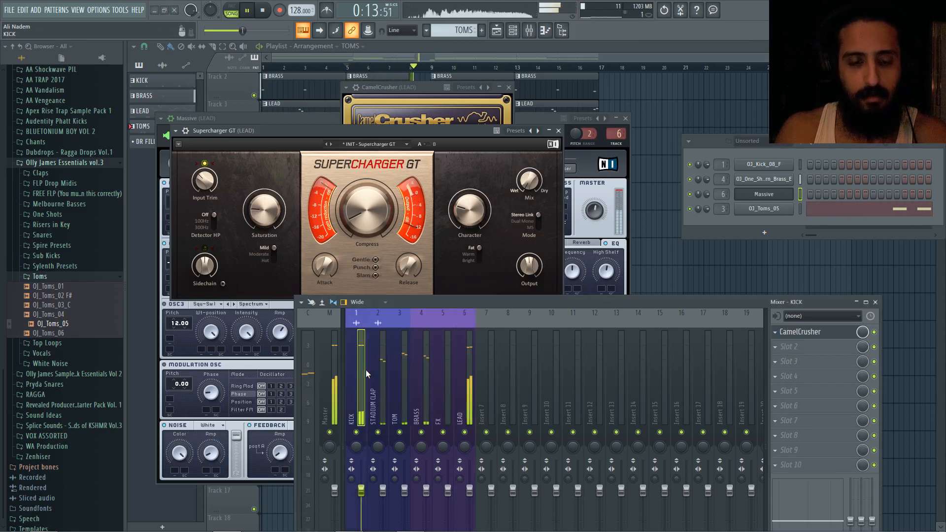
click(340, 48)
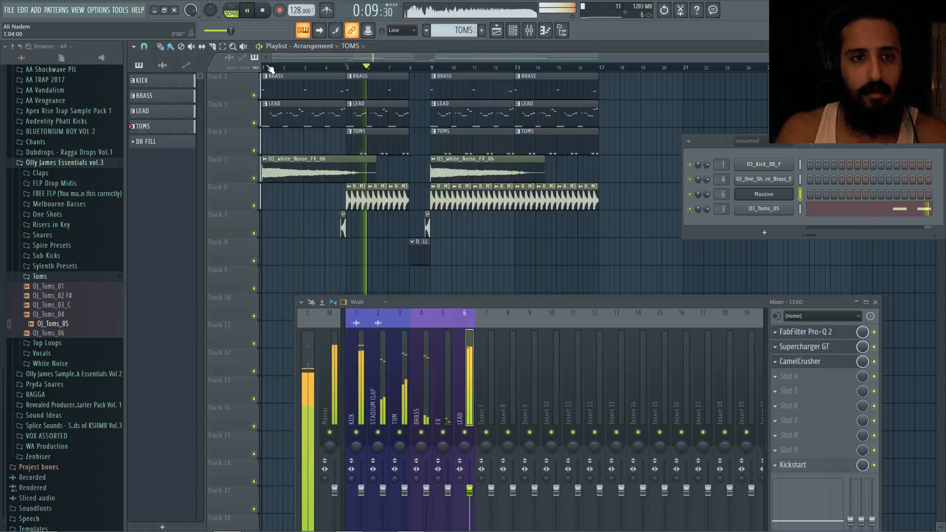
click(266, 67)
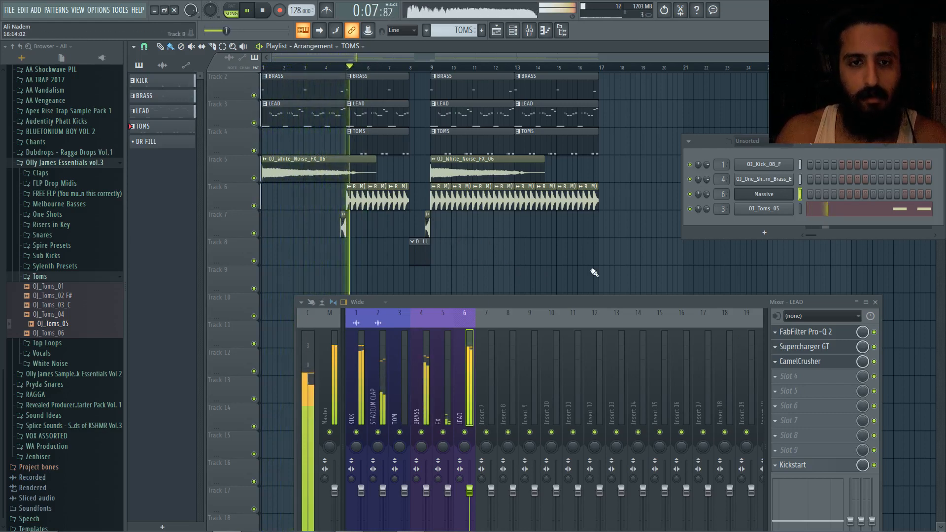
key(space)
Step: Load CamelCrusher into the second effect slot of the BRASS mixer track
click(427, 389)
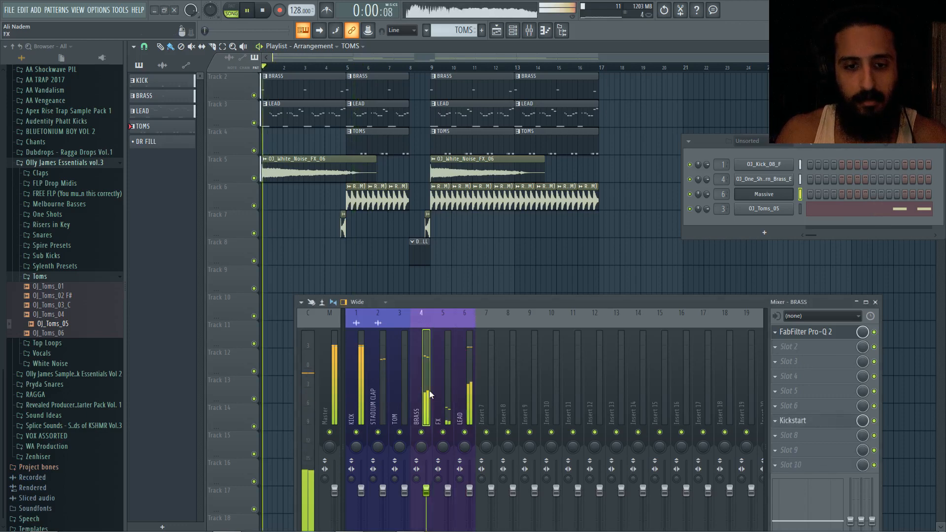
click(775, 346)
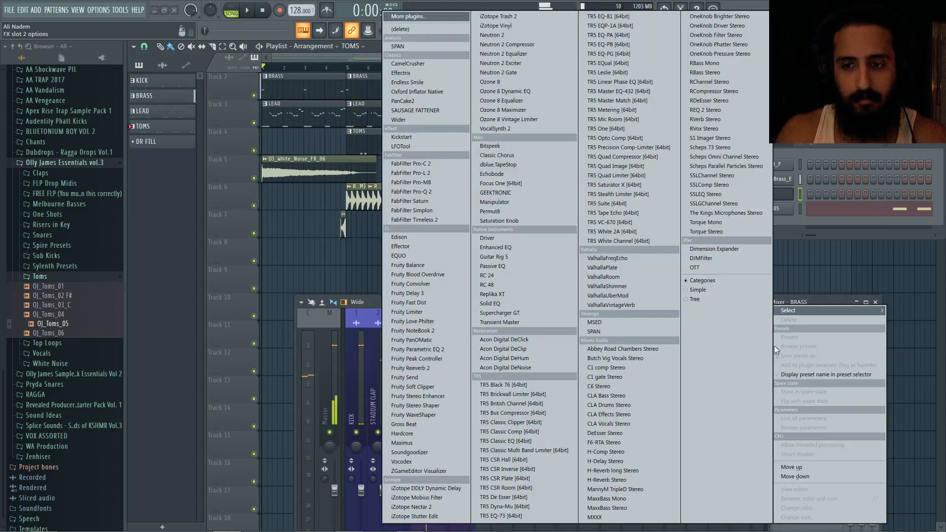
click(436, 84)
click(380, 303)
drag(433, 304, 552, 290)
Step: Turn on the compressor in the BRASS track's CamelCrusher and set its amount to about -1 dB
click(322, 327)
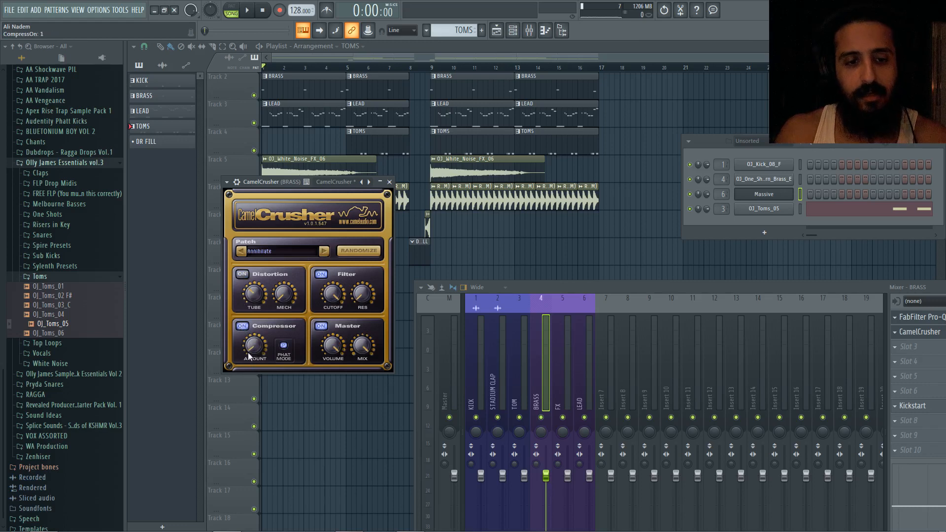
click(241, 326)
drag(268, 329, 256, 343)
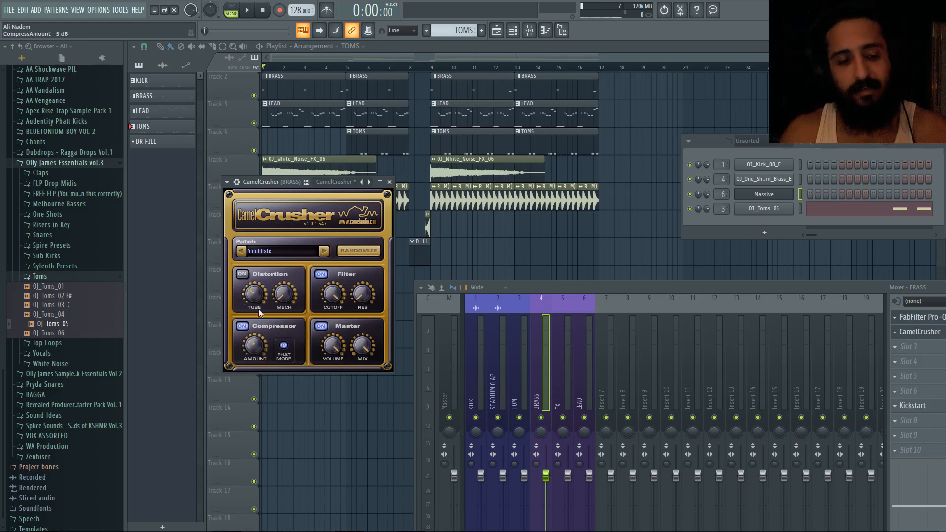
drag(258, 309, 259, 318)
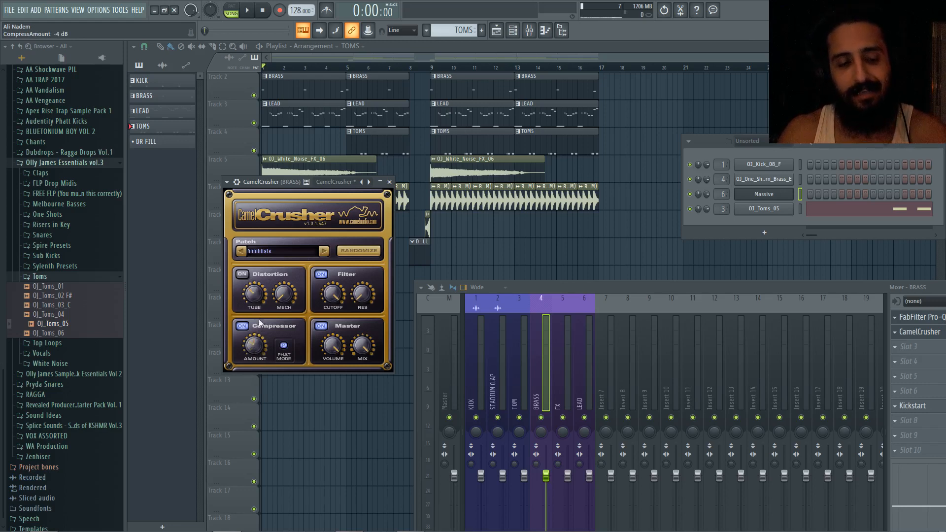
drag(274, 179, 501, 61)
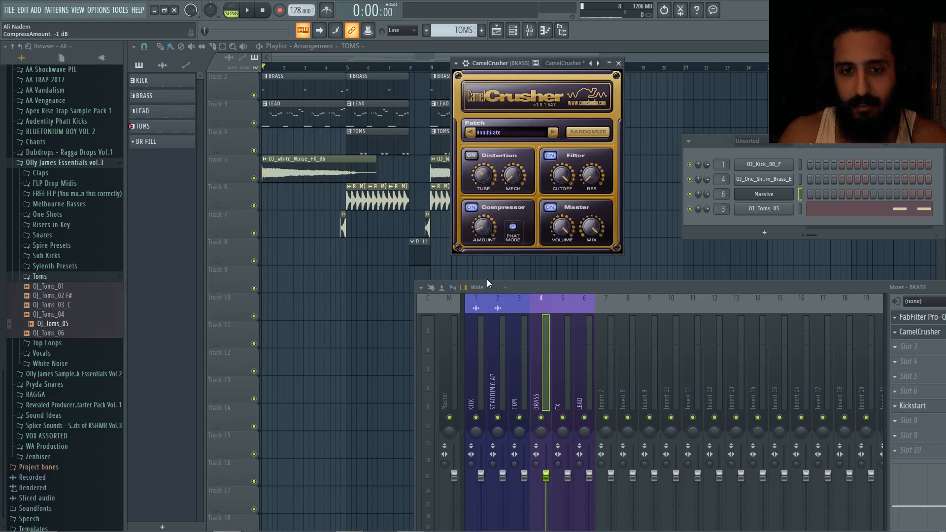
Step: Audition the BRASS track soloed, fine-tune CamelCrusher's compression amount to about -0 dB, and bring the other tracks back in
key(space)
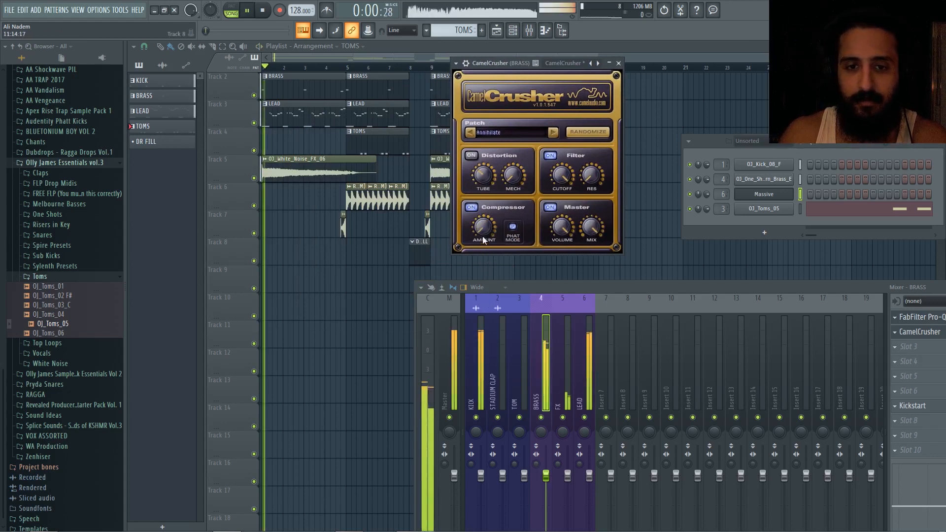
key(space)
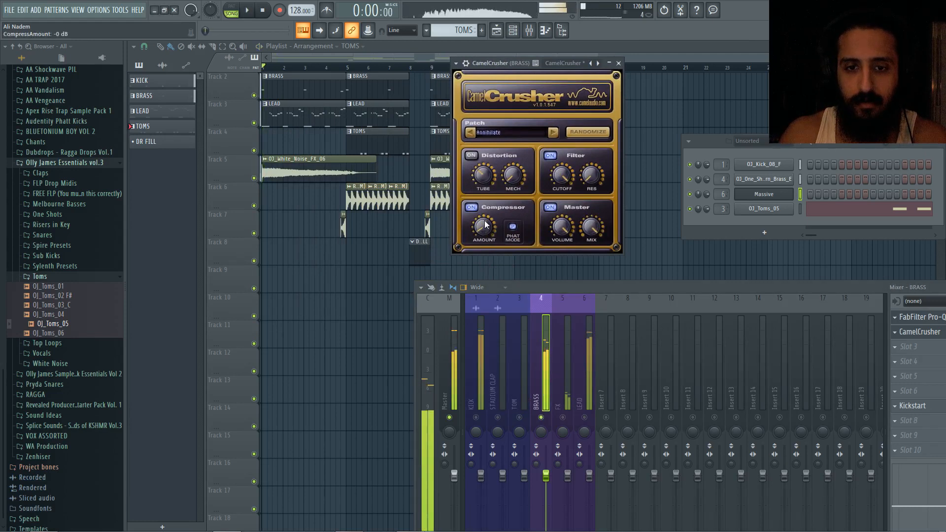
key(space)
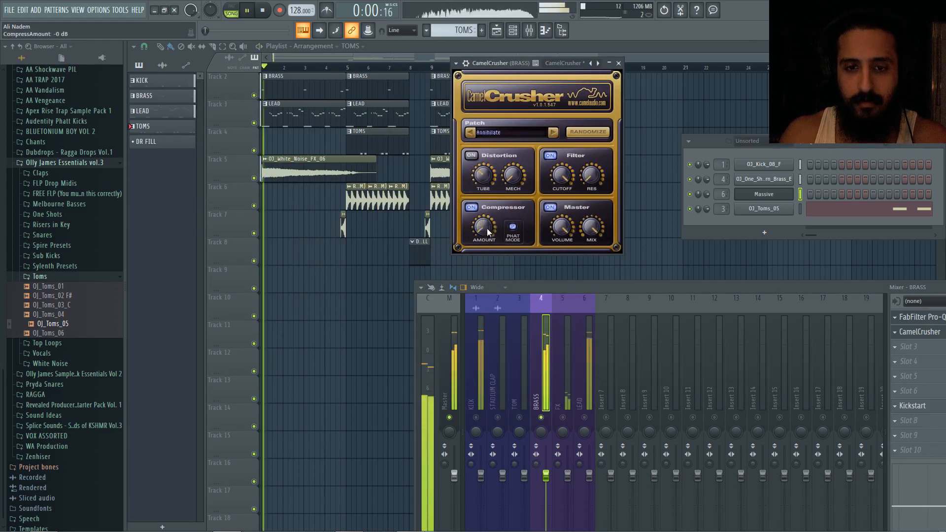
drag(487, 230, 488, 225)
right_click(542, 418)
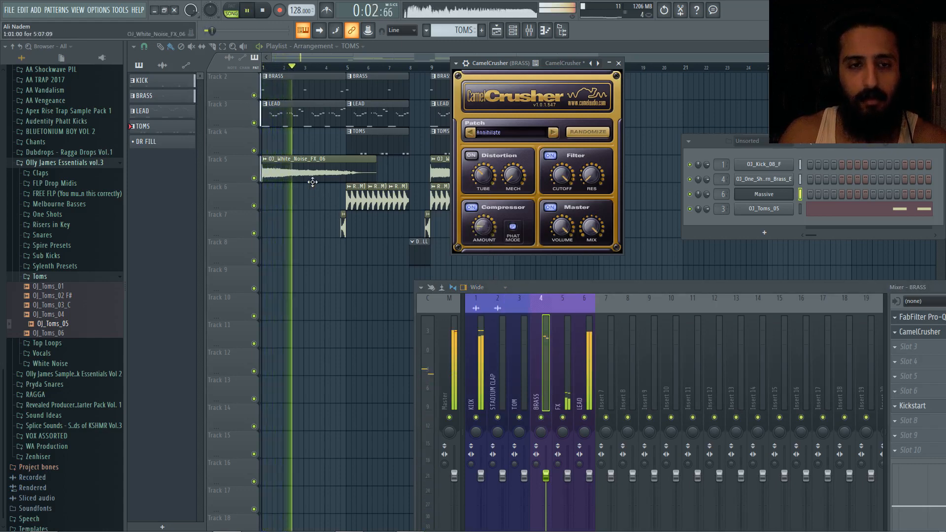
Step: Add a high shelf in the LEAD track's Pro-Q 2 at 10299 Hz with a gain of +2.30 dB
drag(667, 284, 532, 287)
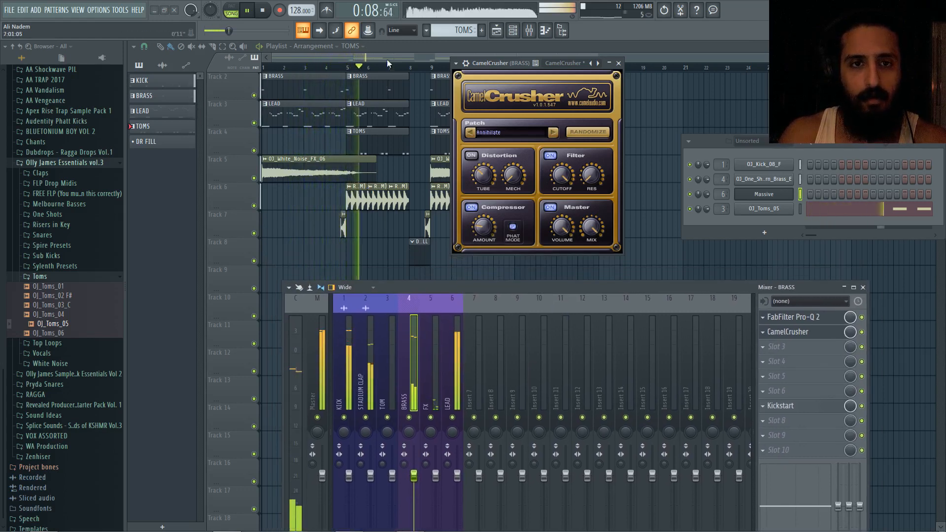
click(764, 194)
click(791, 331)
click(793, 317)
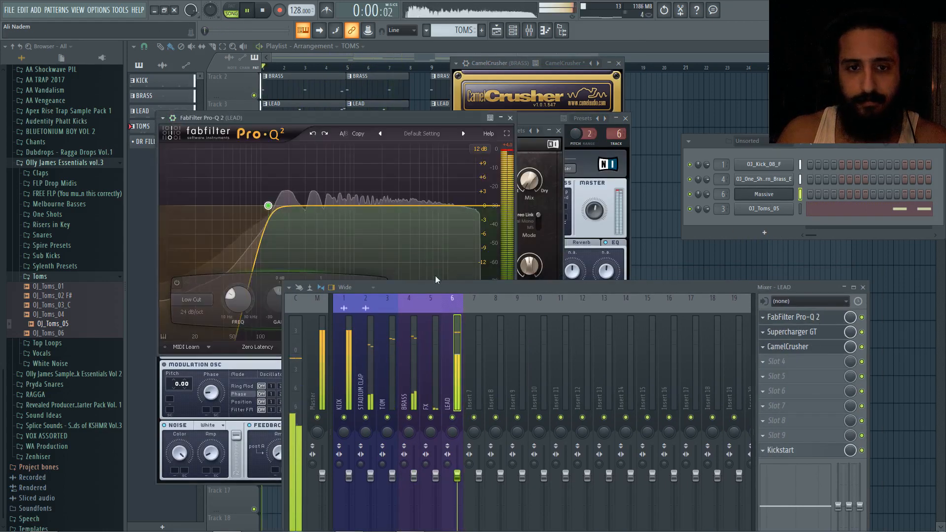
double_click(462, 204)
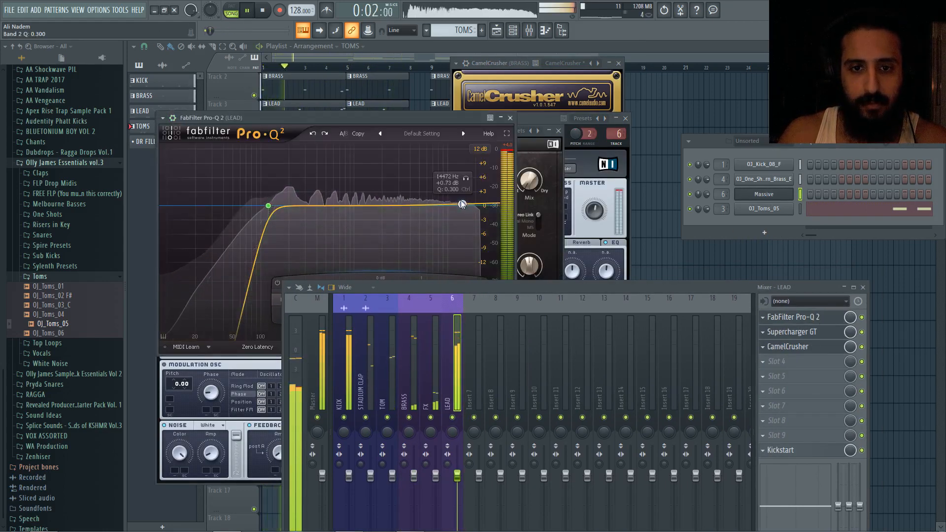
drag(462, 204, 448, 200)
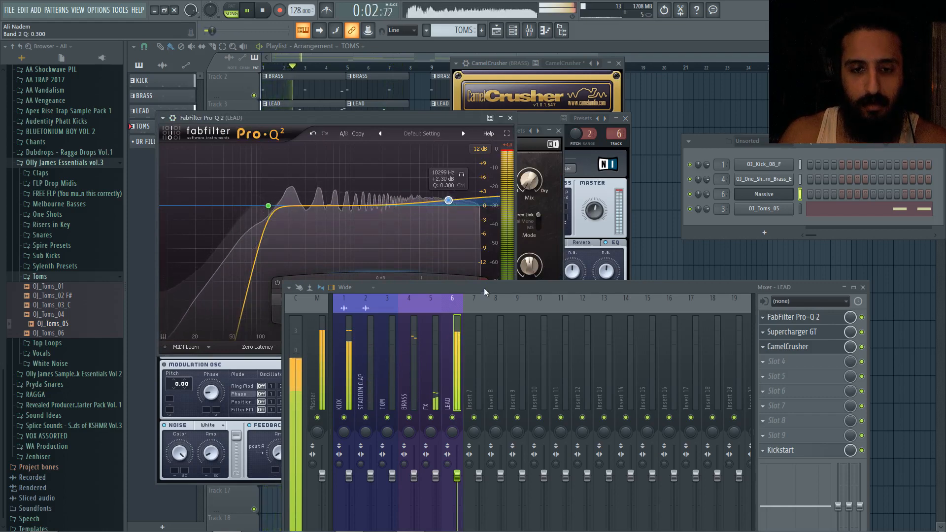
drag(484, 287, 457, 358)
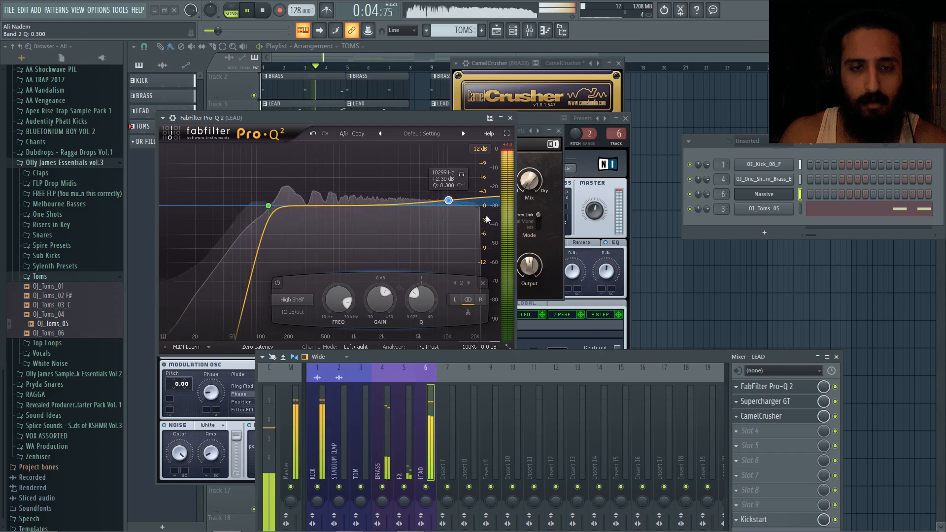
Step: Examine the full arrangement in the playlist during playback, following the clap, tom and fill sections
click(354, 82)
scroll(334, 91, up, 5)
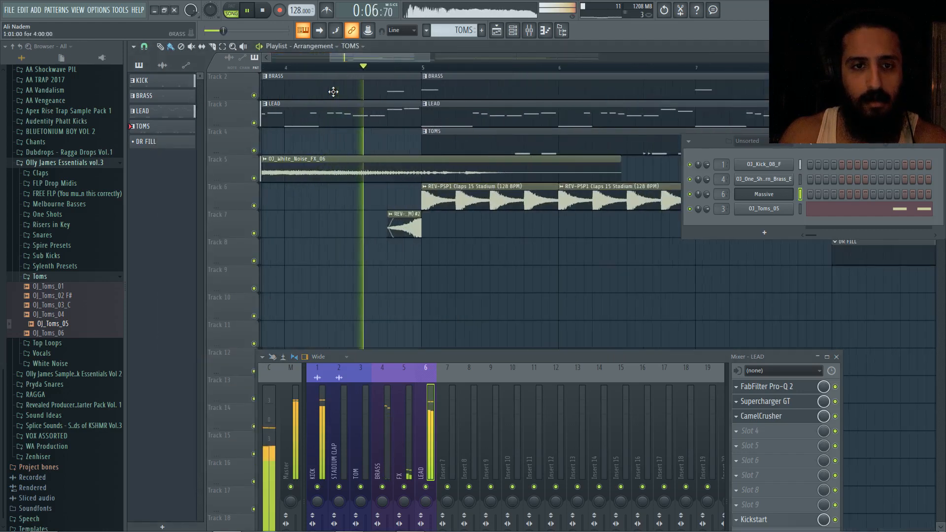
scroll(333, 91, down, 5)
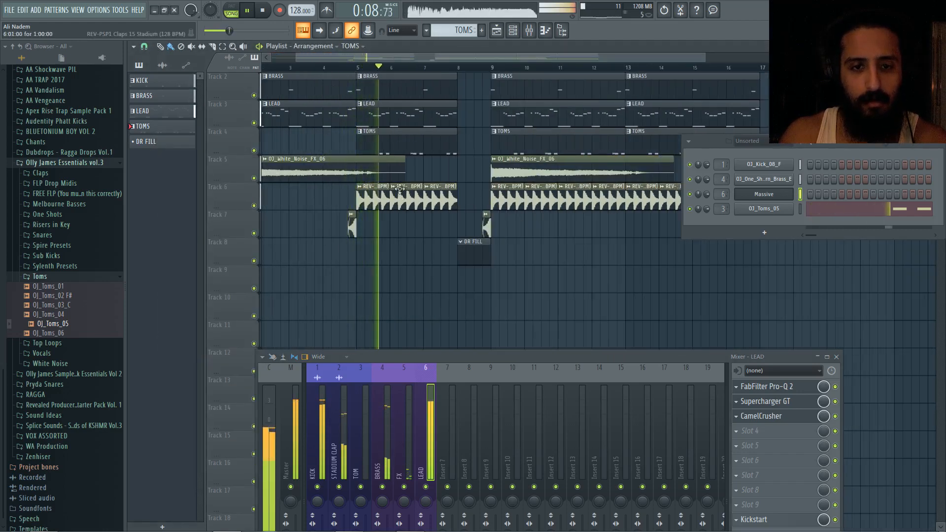
scroll(474, 207, up, 3)
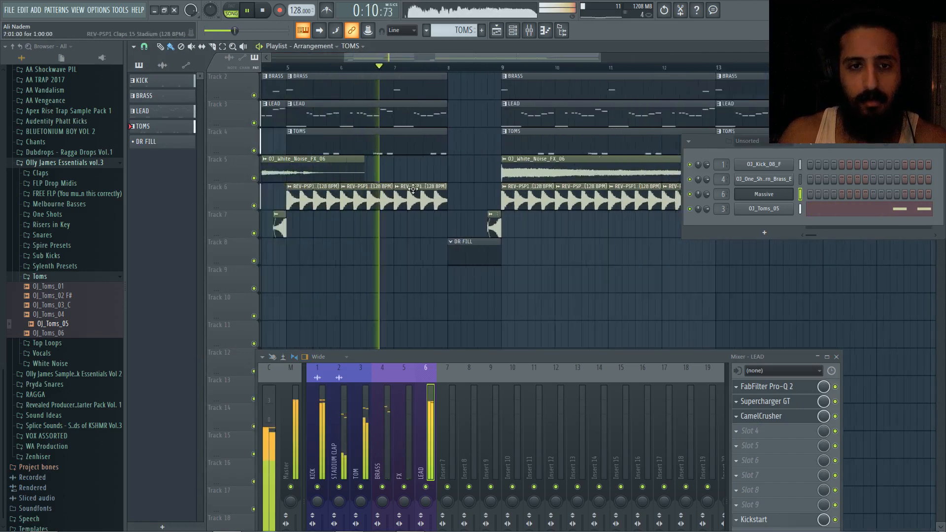
scroll(413, 189, down, 4)
scroll(414, 187, up, 5)
scroll(417, 184, down, 3)
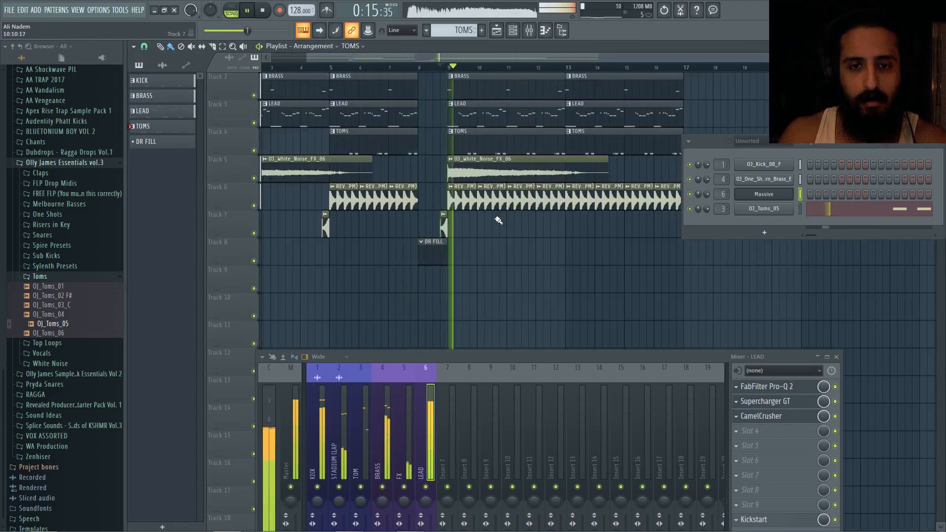
scroll(488, 217, down, 3)
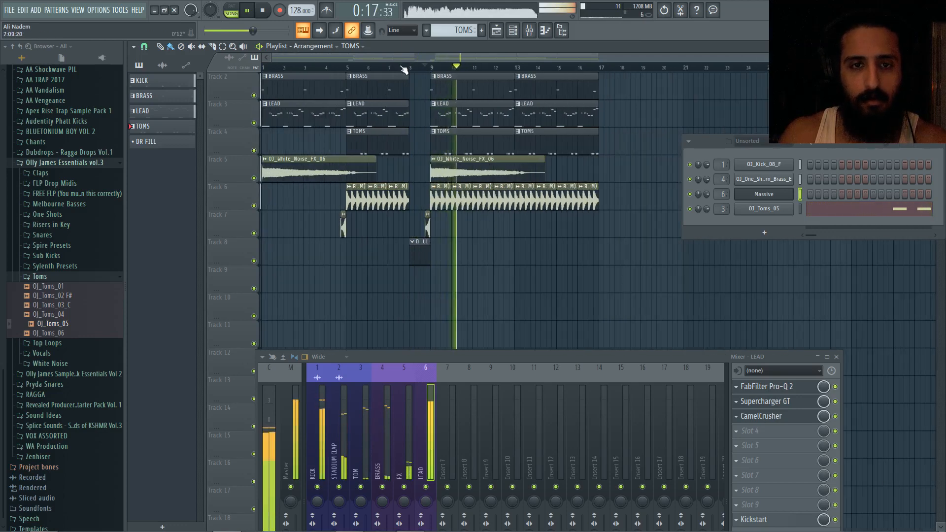
Step: Check the LEAD track's Pro-Q 2 curve and Supercharger GT settings during playback, and stop the arrangement
click(759, 386)
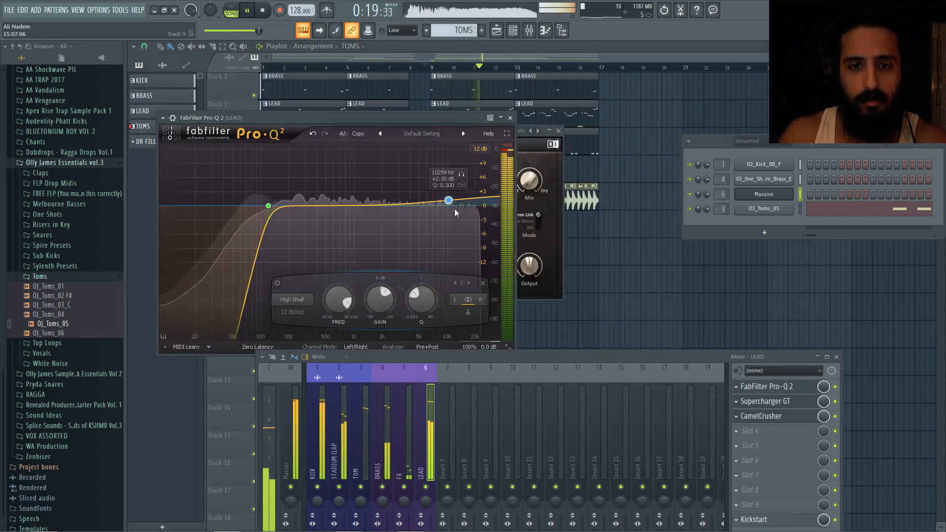
click(510, 117)
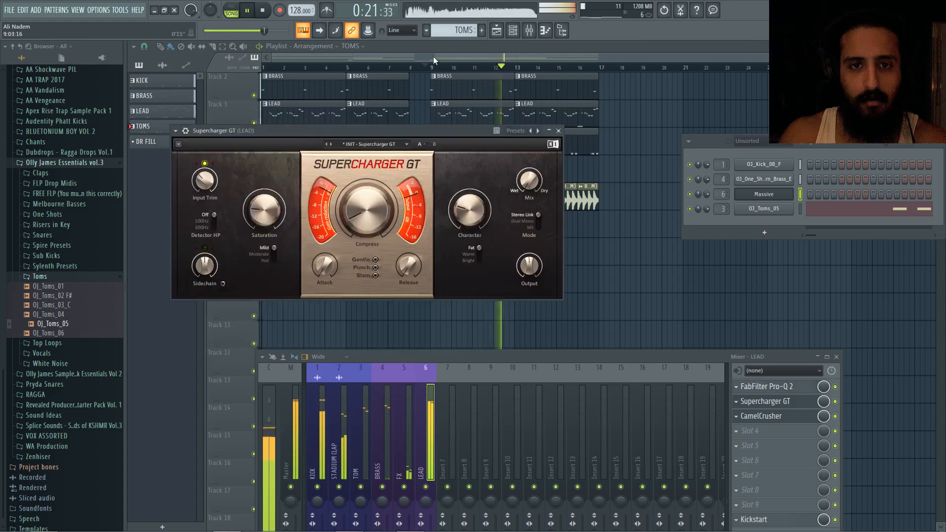
key(Escape)
scroll(405, 136, up, 2)
scroll(402, 136, down, 2)
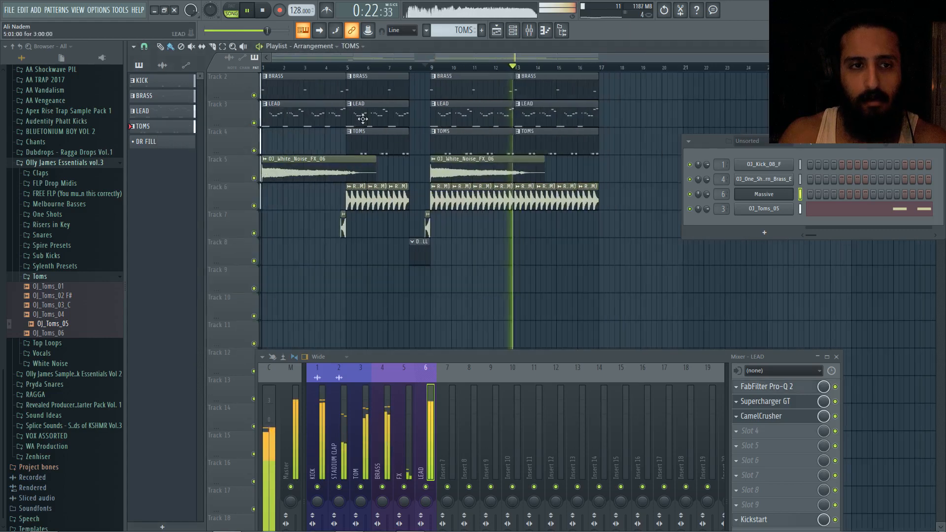
click(399, 68)
key(space)
click(263, 11)
Step: Review the LEAD track's Supercharger GT and Pro-Q 2 with playback stopped, and return to the playlist
click(773, 400)
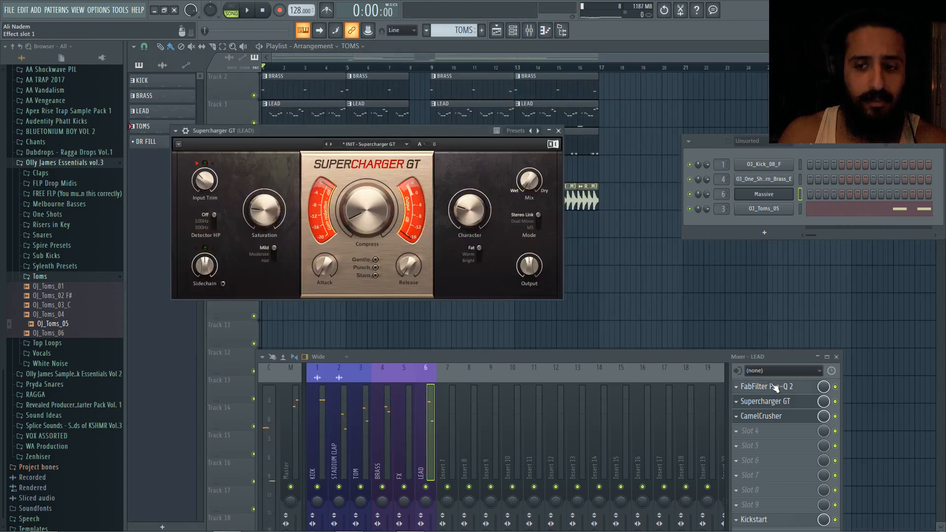
click(768, 386)
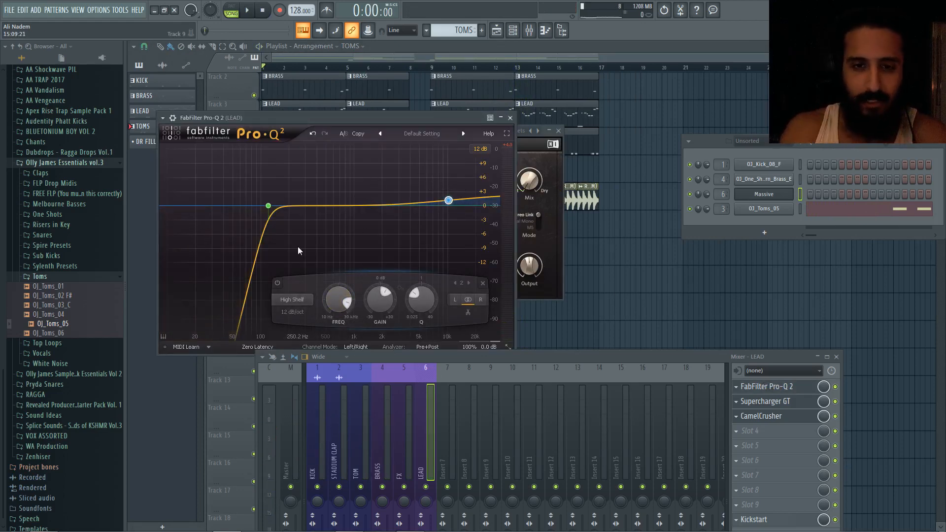
click(444, 55)
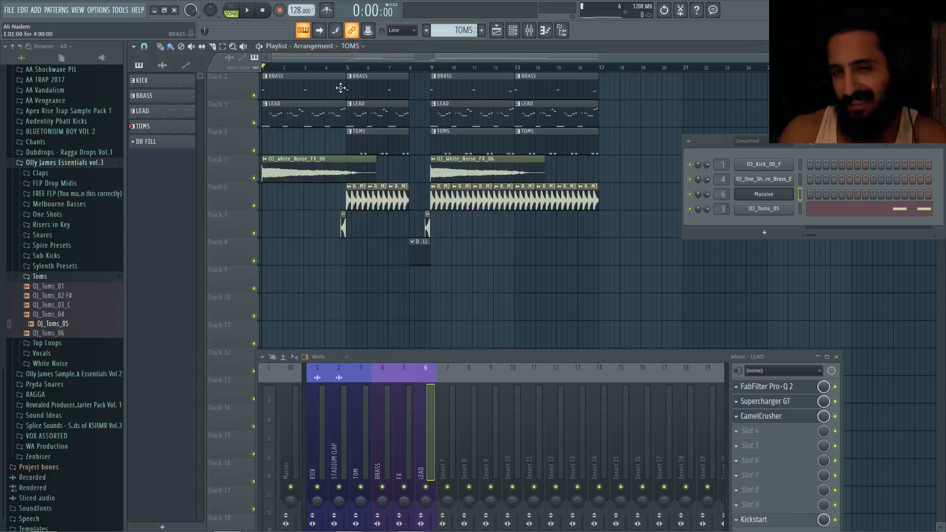
Step: Place the playhead at bar 5, select the DR FILL pattern, and show all channels in the channel rack
click(356, 70)
scroll(360, 118, up, 4)
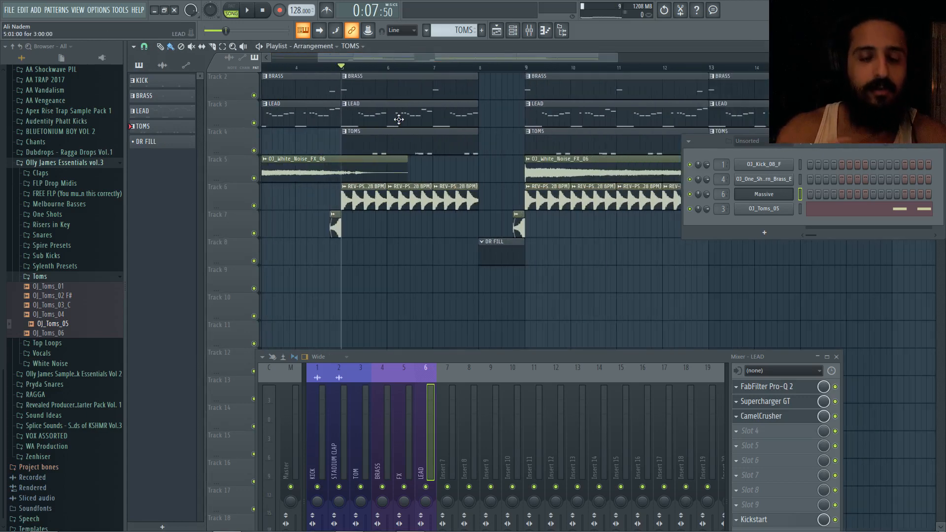
scroll(501, 256, down, 1)
click(501, 257)
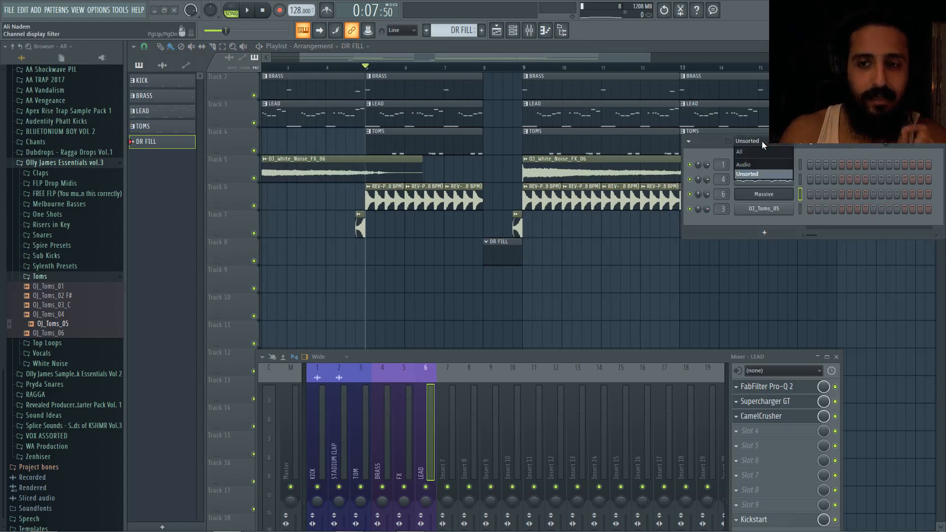
click(763, 150)
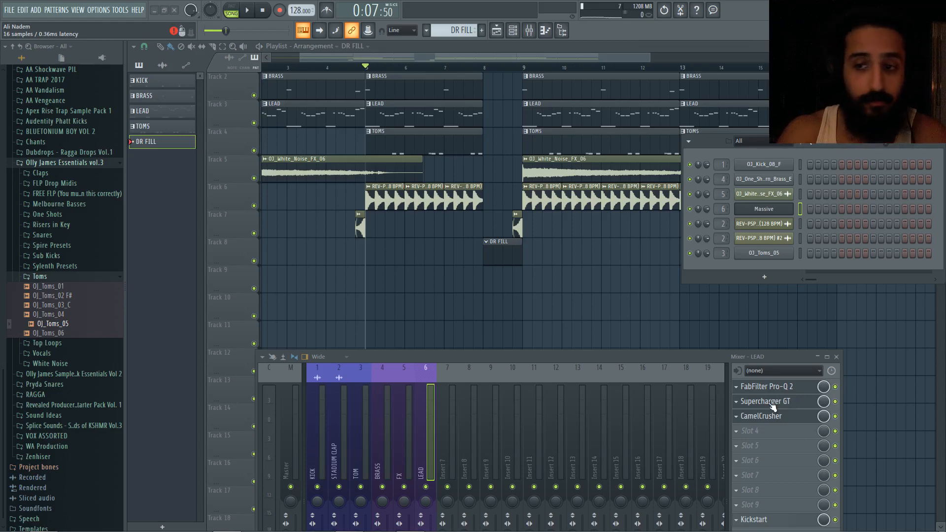
Step: Set Filter 1 of the LEAD channel's Massive to the Daft type
click(764, 209)
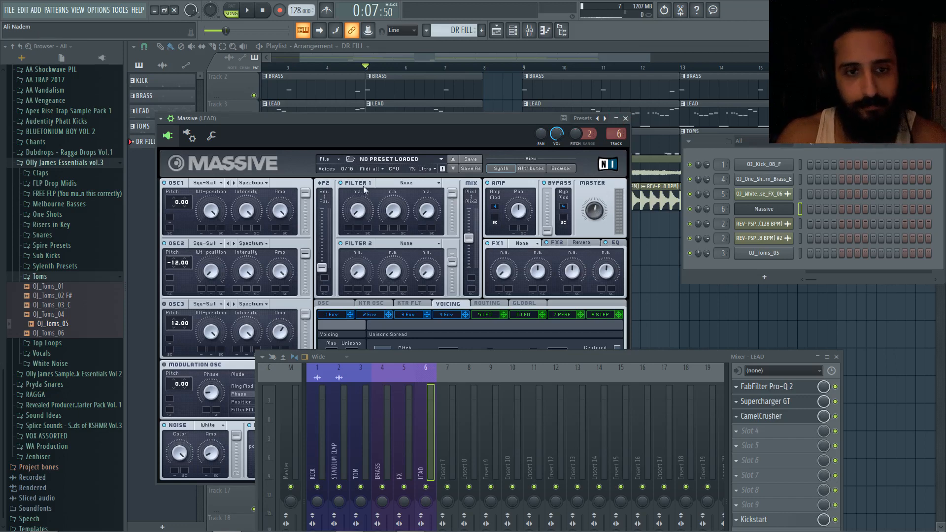
click(406, 183)
click(404, 240)
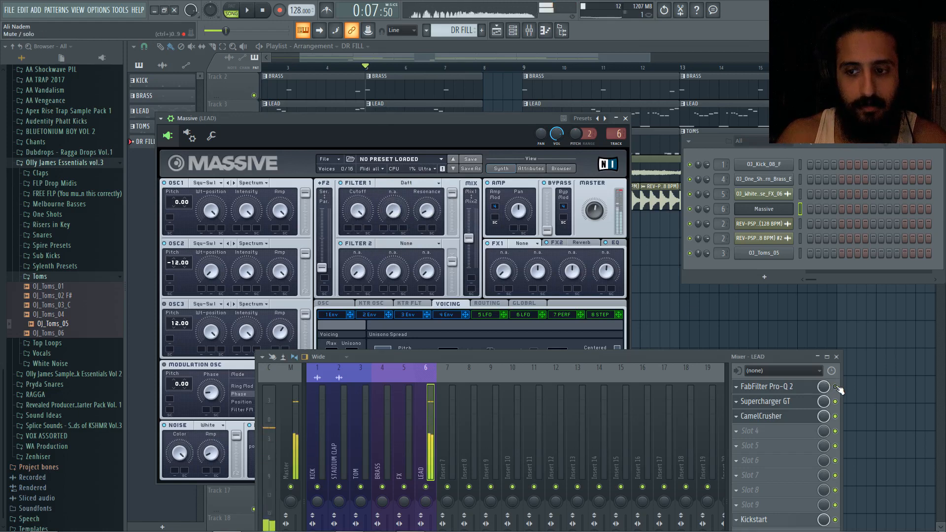
Step: Undo the high-shelf boost in the LEAD track's Pro-Q 2
click(786, 402)
click(789, 387)
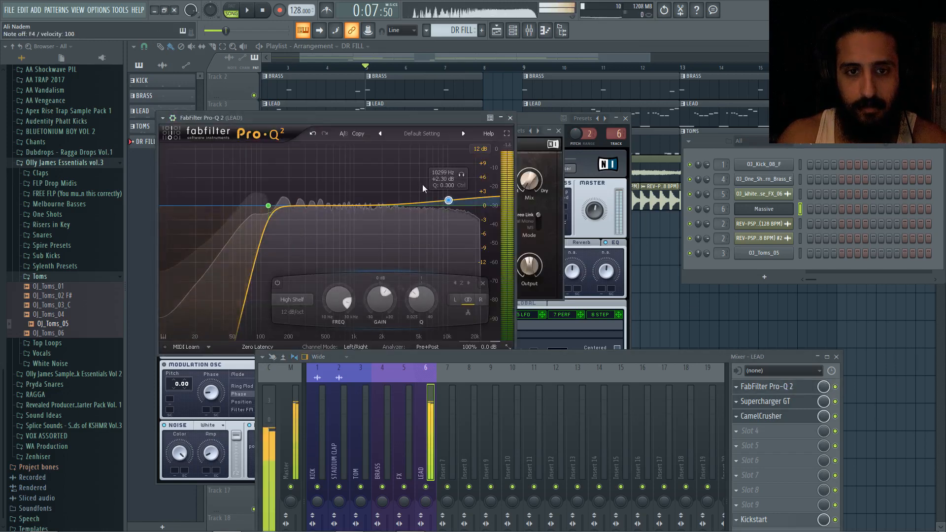
click(313, 133)
Step: Play the arrangement from bar 1 with the whole song shown in the playlist
key(space)
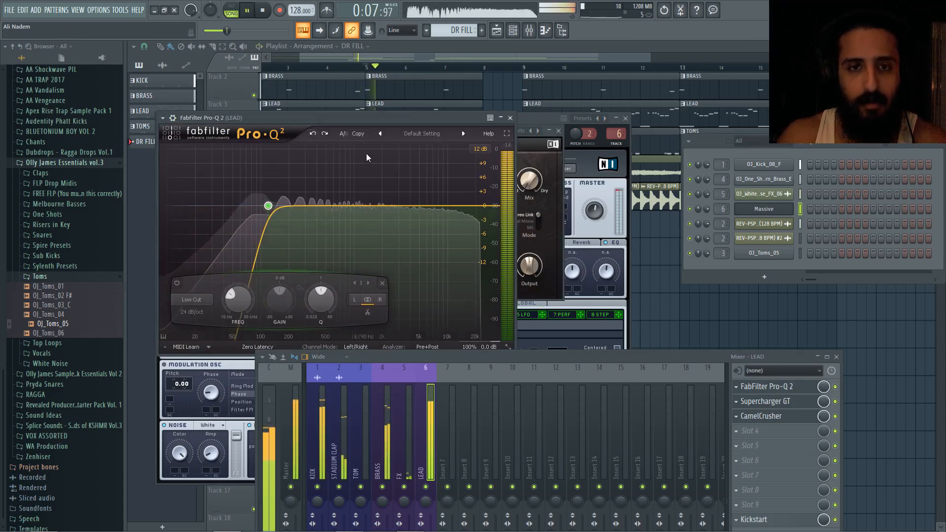
click(262, 11)
click(262, 11)
key(space)
drag(364, 55, 298, 55)
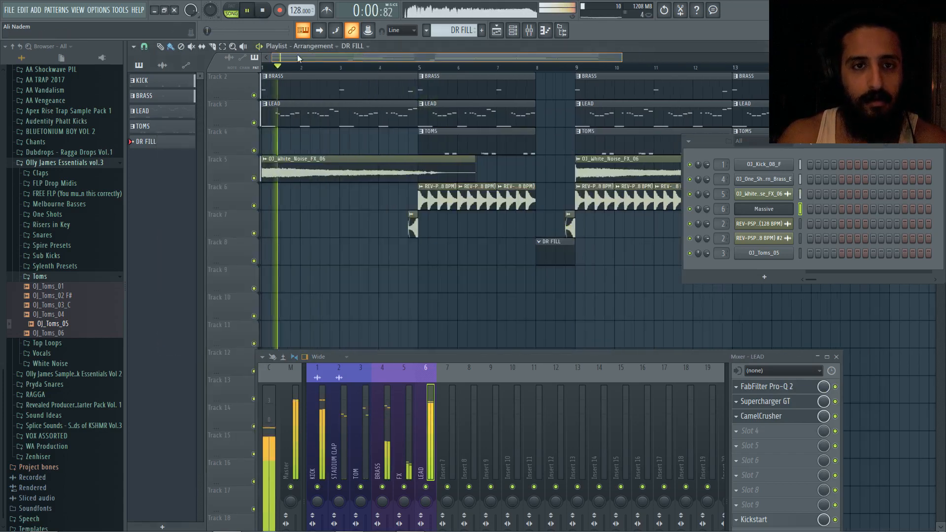
scroll(320, 132, down, 3)
Step: Check the LEAD track's Supercharger GT and Pro-Q 2 during playback, and set the resonance of Massive's Filter 1 to 7
click(795, 402)
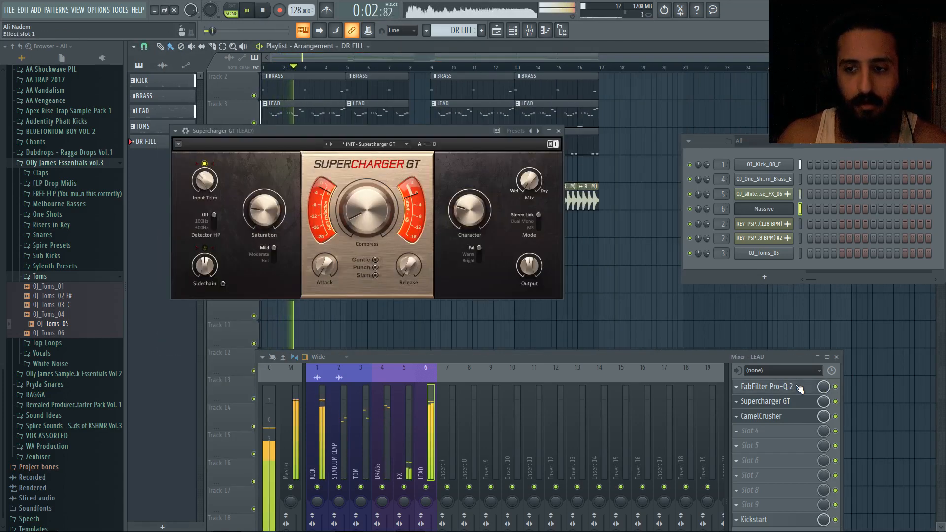
click(799, 388)
click(772, 209)
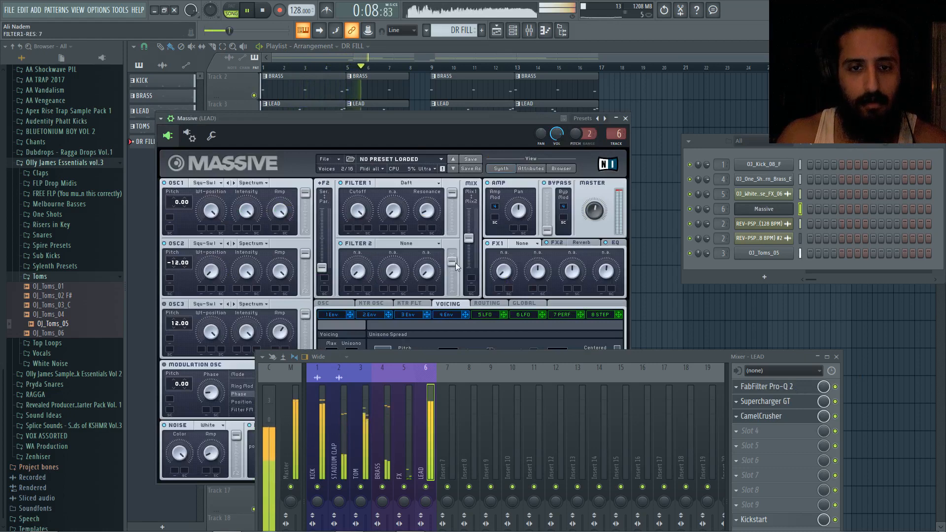
key(Escape)
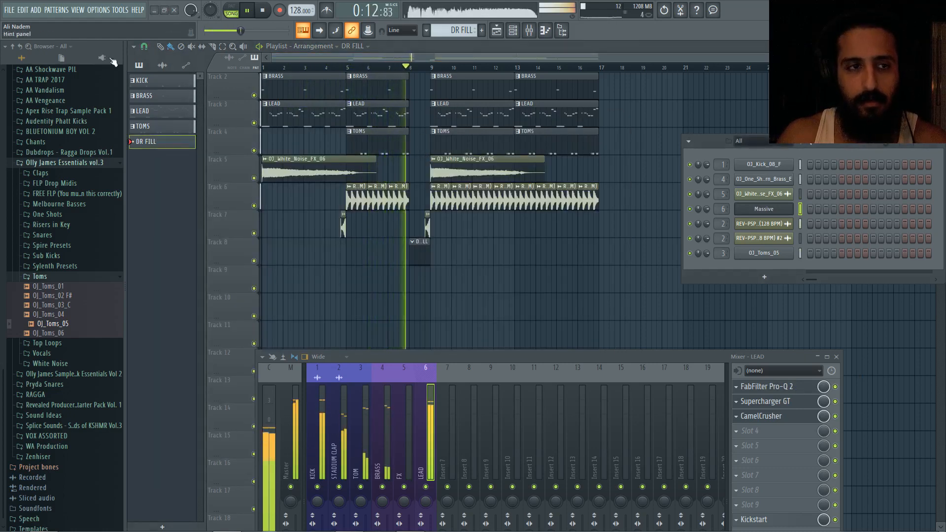
Step: Stop playback, add a second Massive instrument channel and route it to mixer track 7
key(space)
click(36, 10)
click(54, 157)
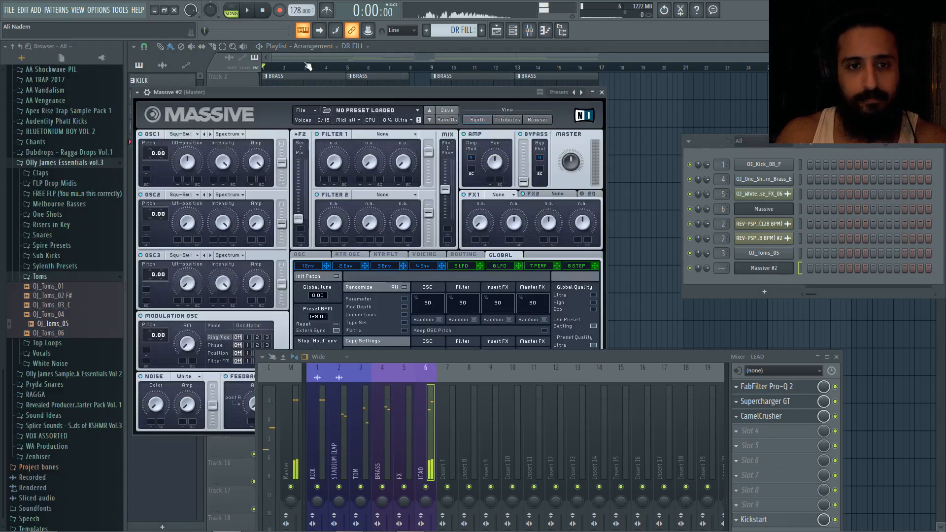
click(769, 268)
click(146, 93)
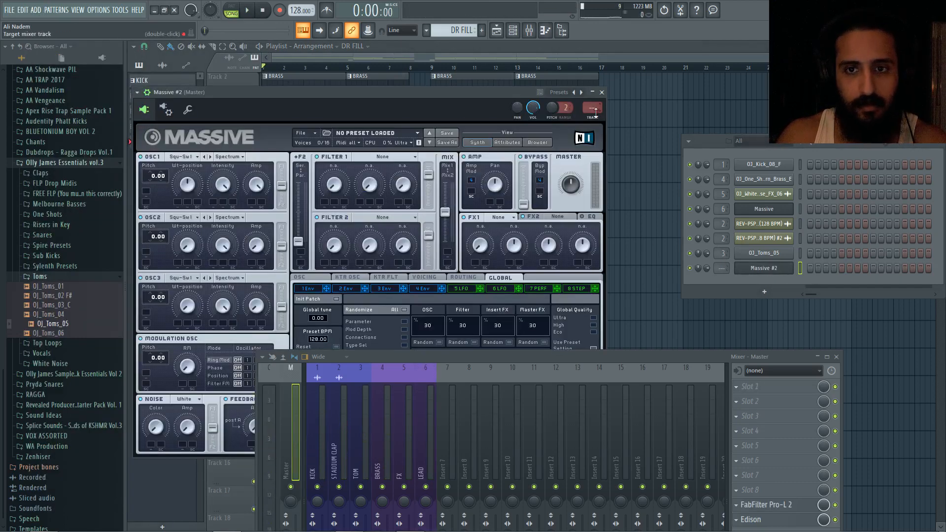
key(ctrl+l)
Step: Rename mixer track 7 as FILL
right_click(769, 265)
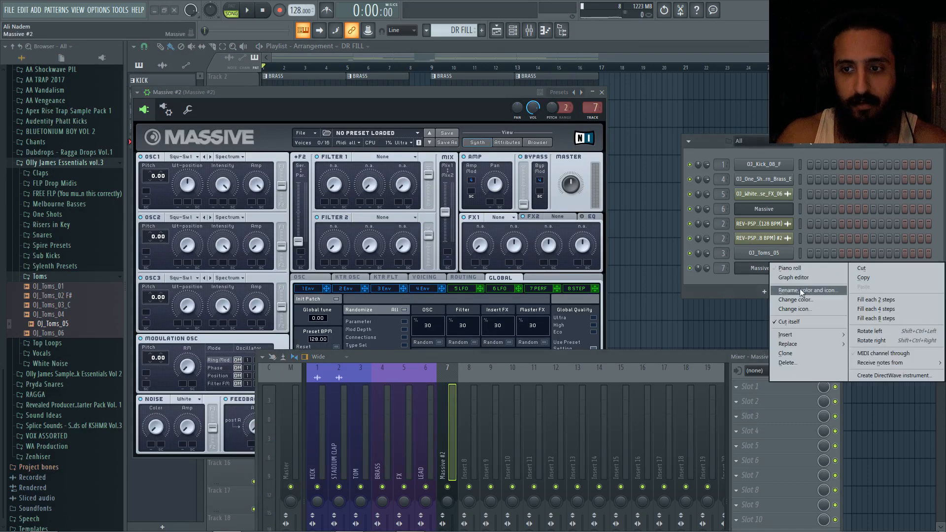
click(457, 427)
key(F2)
text(FILL)
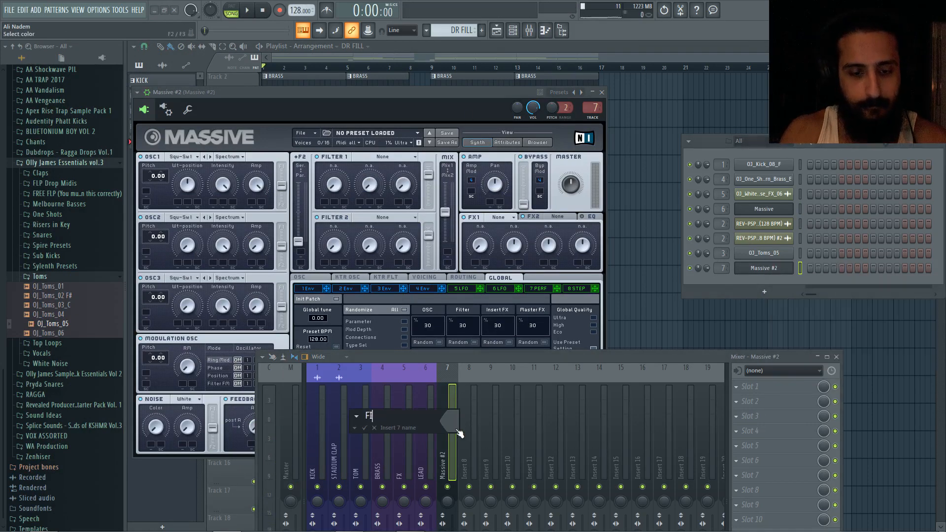
key(Return)
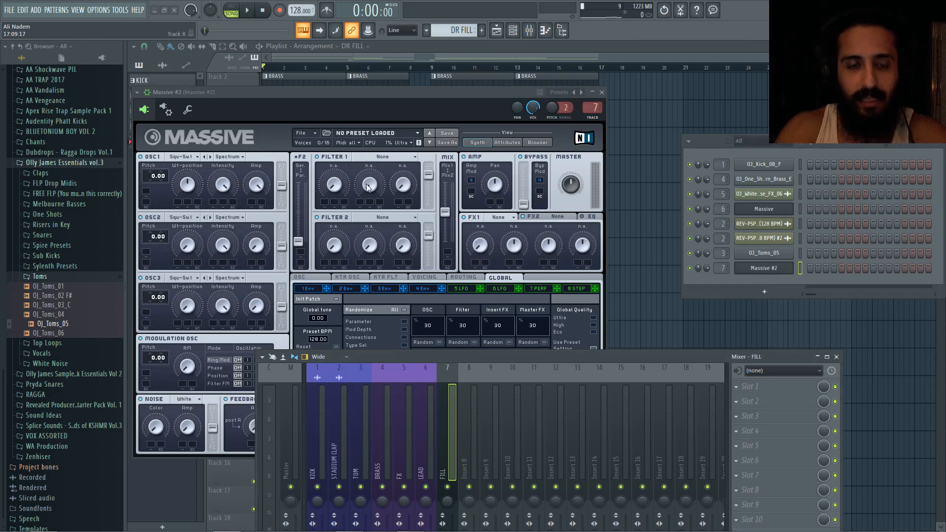
Step: Draw two consecutive three-step F4 notes from the start of bar 1 in the second Massive channel's piano roll
right_click(768, 272)
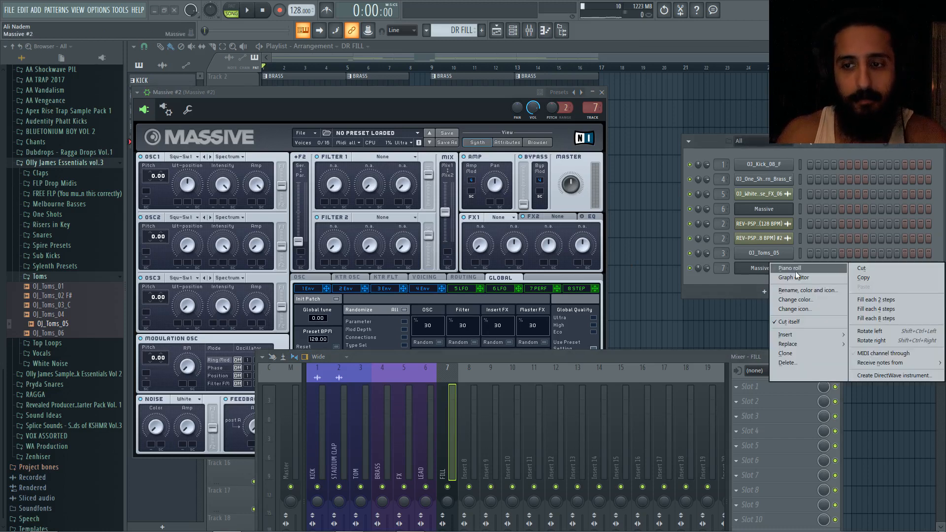
click(785, 272)
drag(193, 264, 100, 242)
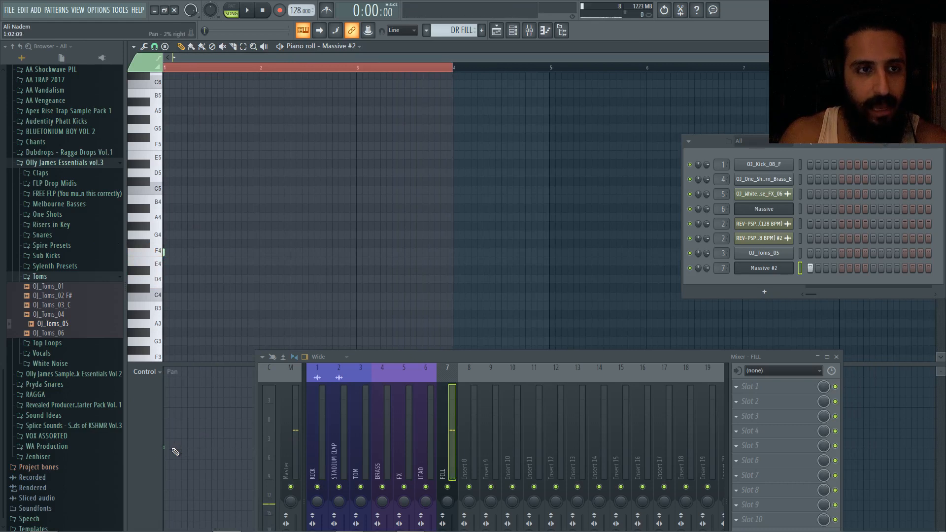
drag(172, 449, 171, 445)
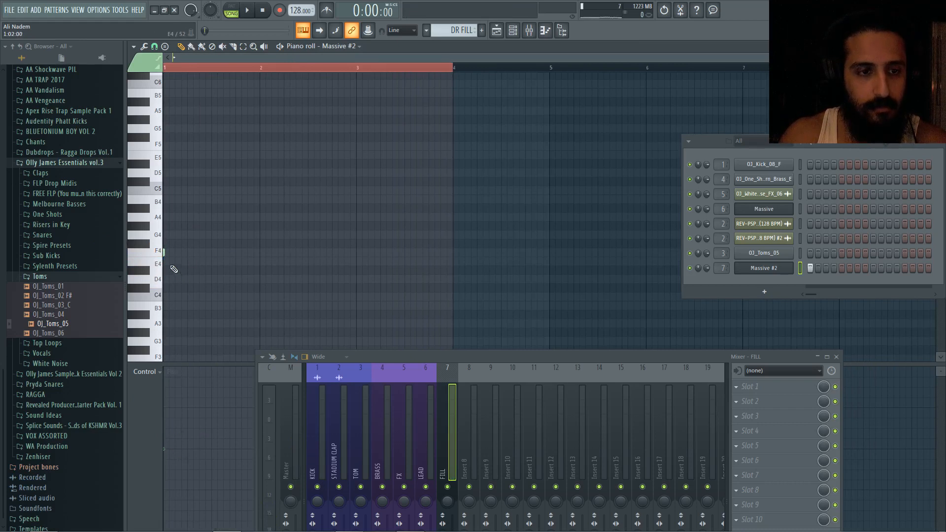
drag(164, 252, 183, 252)
scroll(170, 247, up, 4)
click(155, 46)
click(169, 74)
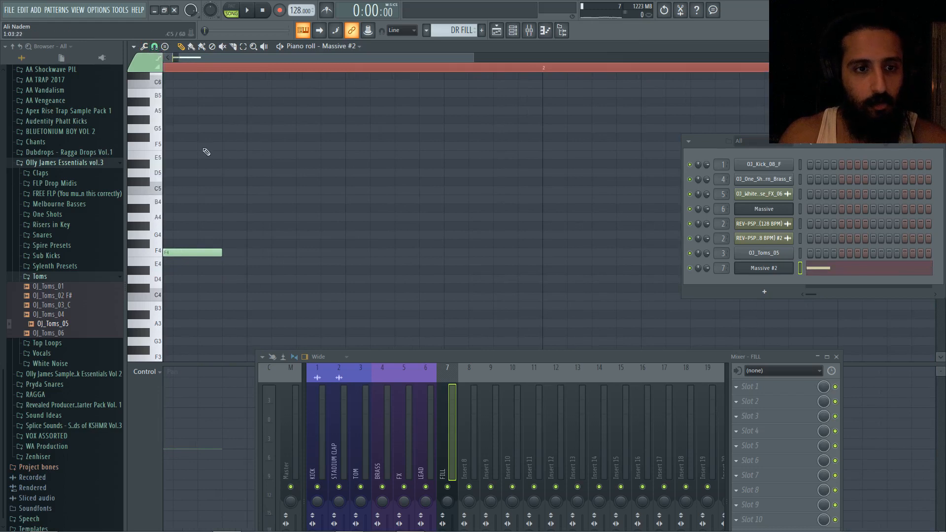
click(216, 250)
click(231, 253)
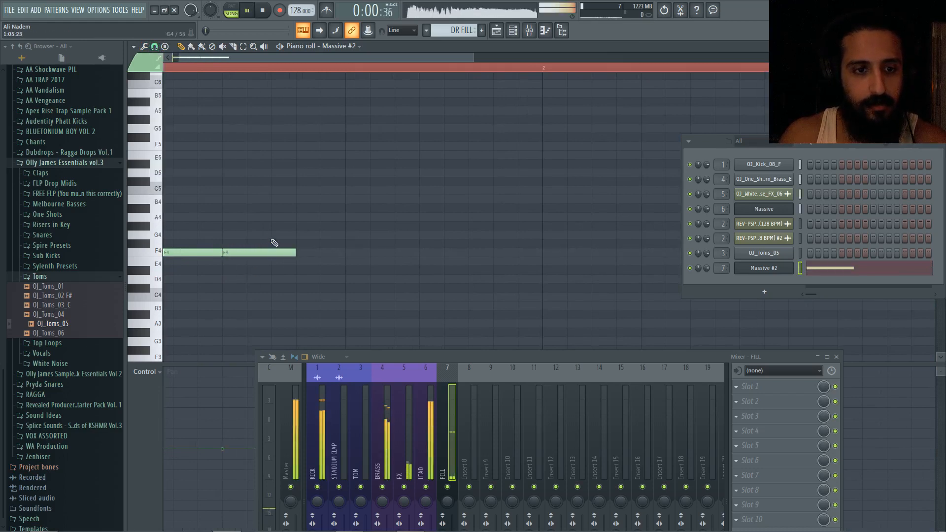
Step: Add two three-step G4 notes and a G#4 note filling the rest of bar 1, auditioning the pattern
key(space)
scroll(281, 207, down, 2)
click(266, 234)
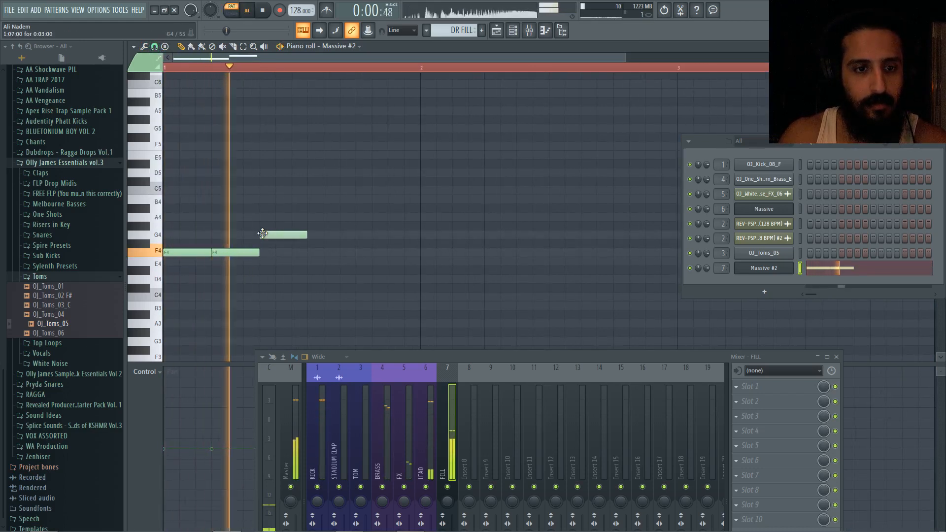
click(315, 235)
click(358, 226)
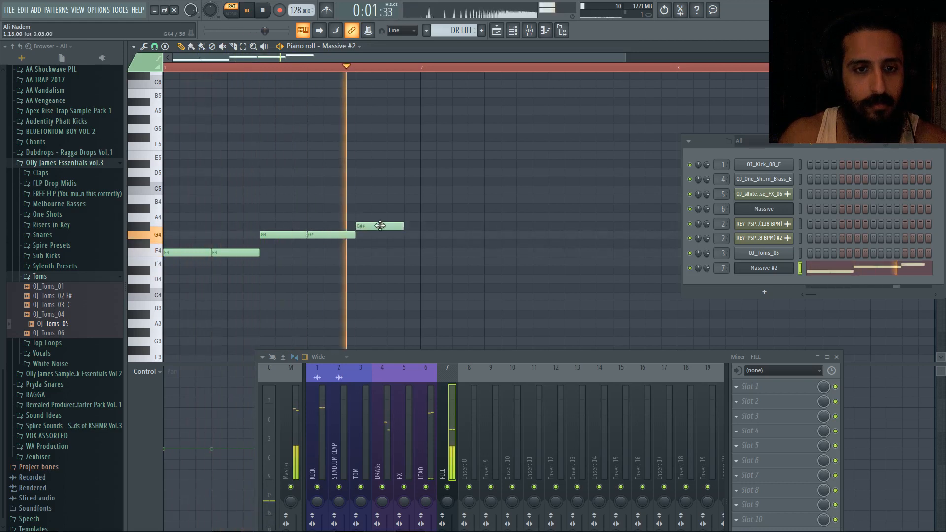
scroll(207, 265, down, 2)
key(space)
key(space)
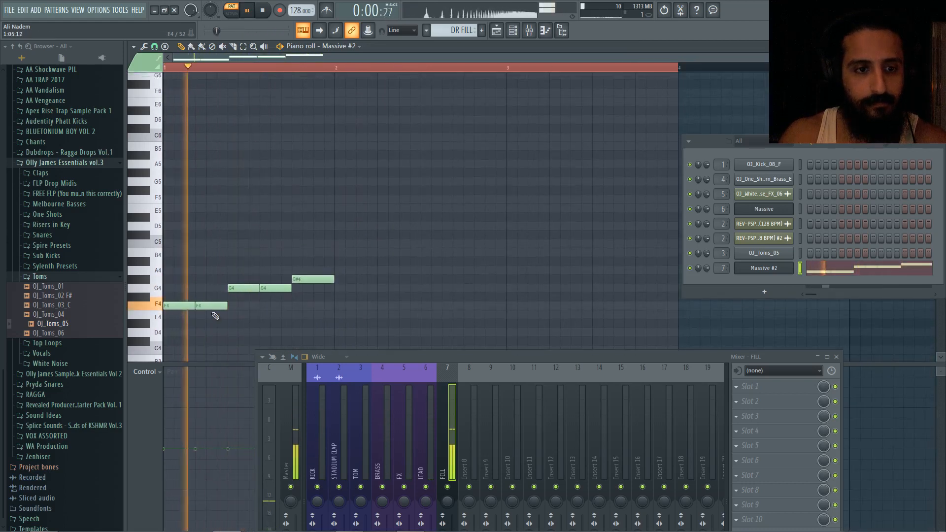
Step: Duplicate all five notes and move the copies up to C6, D6 and D#6, auditioning the pattern
key(ctrl+a)
key(space)
key(space)
drag(179, 304, 180, 136)
key(space)
key(space)
key(space)
key(space)
key(space)
key(space)
key(space)
key(space)
scroll(235, 181, up, 1)
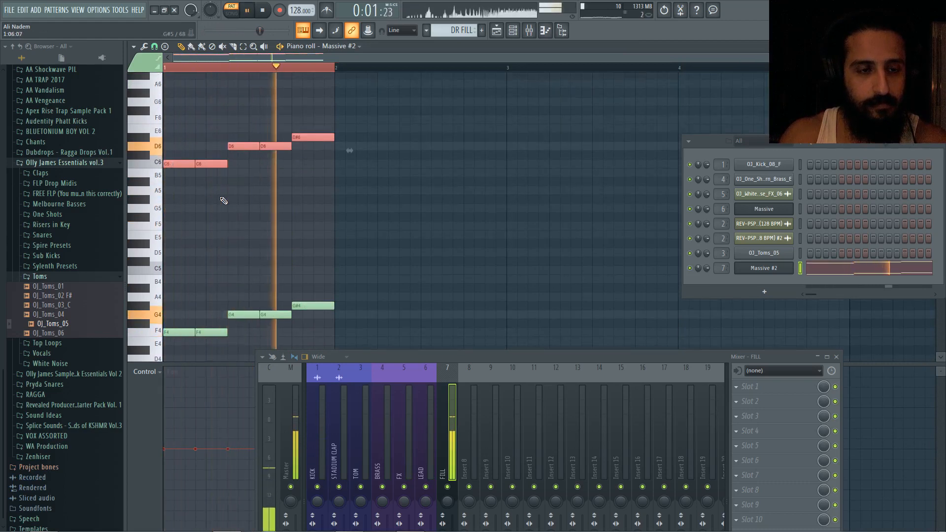
scroll(219, 213, down, 1)
key(space)
key(space)
scroll(219, 163, down, 3)
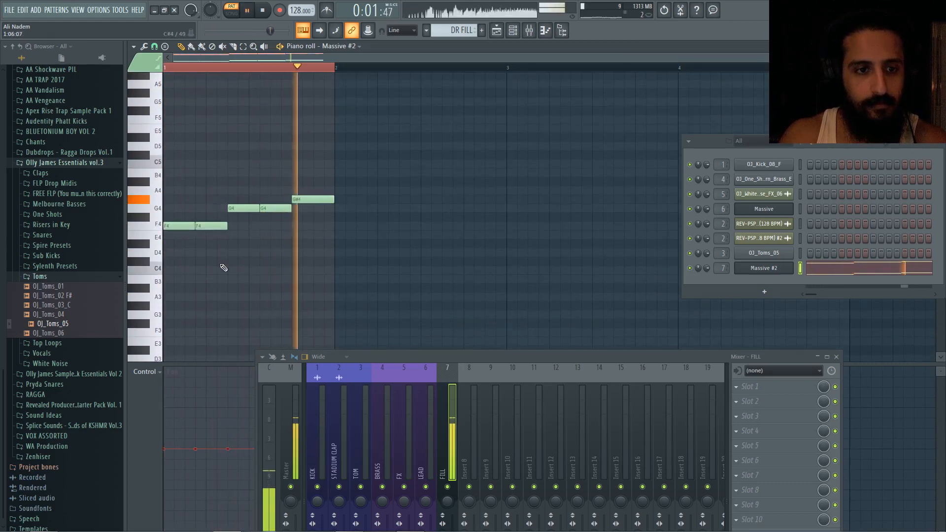
Step: Copy the raised phrase to a lower pitch as a third chord voice and audition the pattern
scroll(221, 168, up, 2)
mouse_move(180, 110)
mouse_down()
mouse_move(125, 397)
mouse_move(143, 271)
mouse_up()
key(space)
key(space)
key(space)
key(space)
key(space)
key(space)
key(space)
key(space)
key(space)
key(space)
Step: Set Filter 1 of the FILL channel's Massive to Daft and route oscillators 1 and 2 fully to Filter 1
click(763, 268)
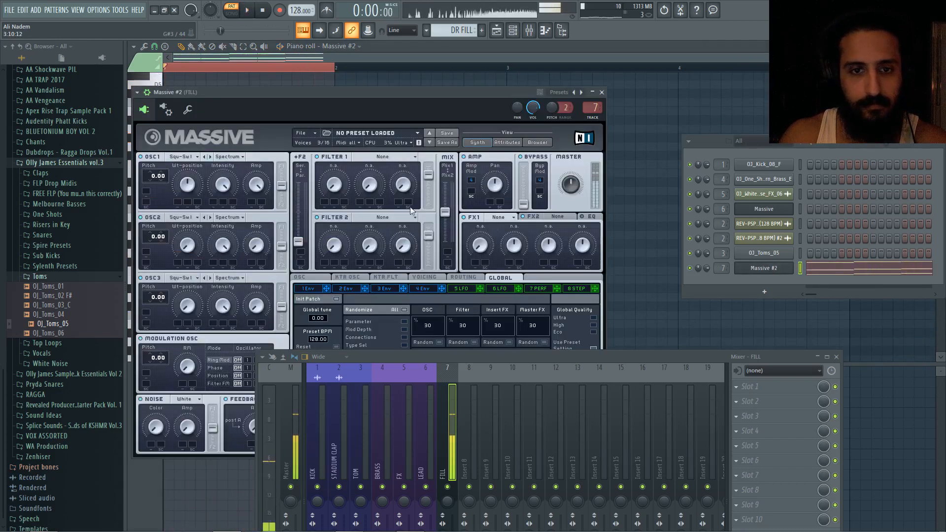
key(space)
click(361, 157)
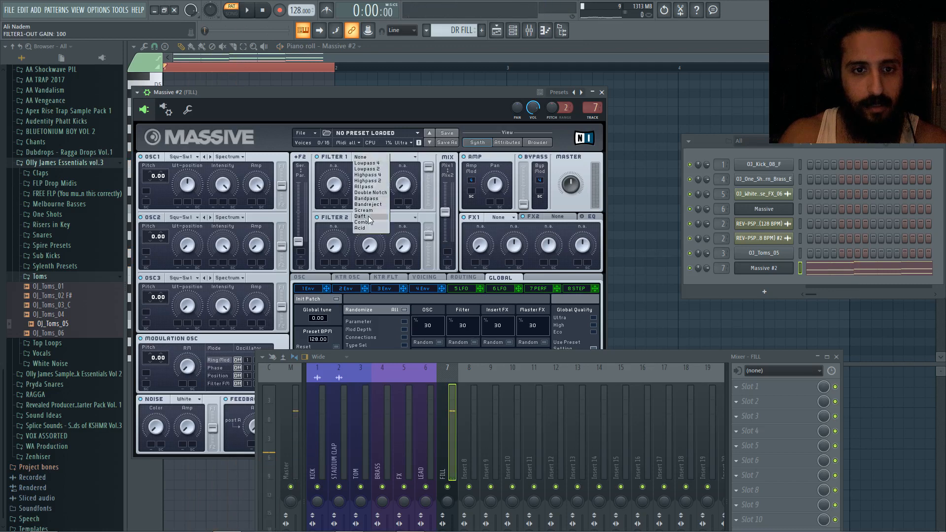
click(368, 216)
drag(282, 186, 285, 120)
drag(282, 248, 278, 184)
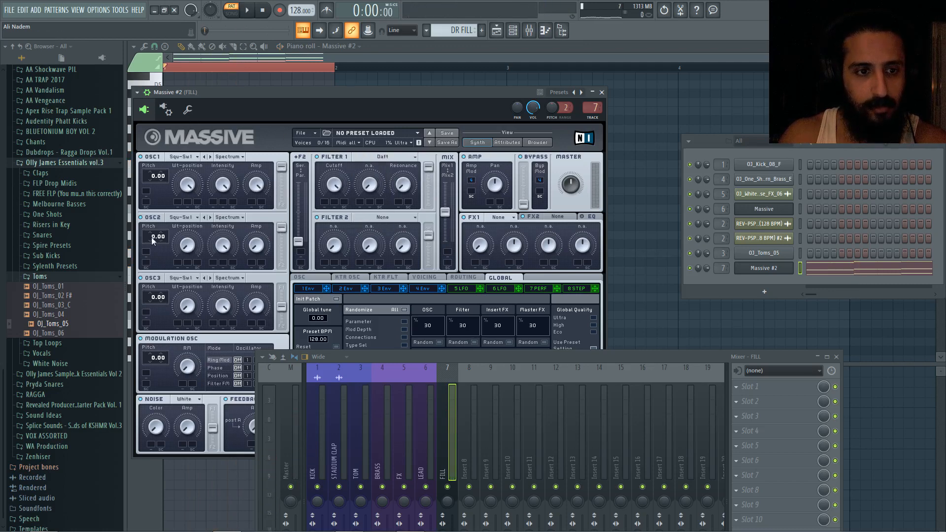
Step: Set oscillator 2 to -12.00 pitch with its amp raised, and set the noise amp to 6
drag(152, 248, 152, 247)
drag(258, 253, 259, 233)
drag(430, 357, 612, 423)
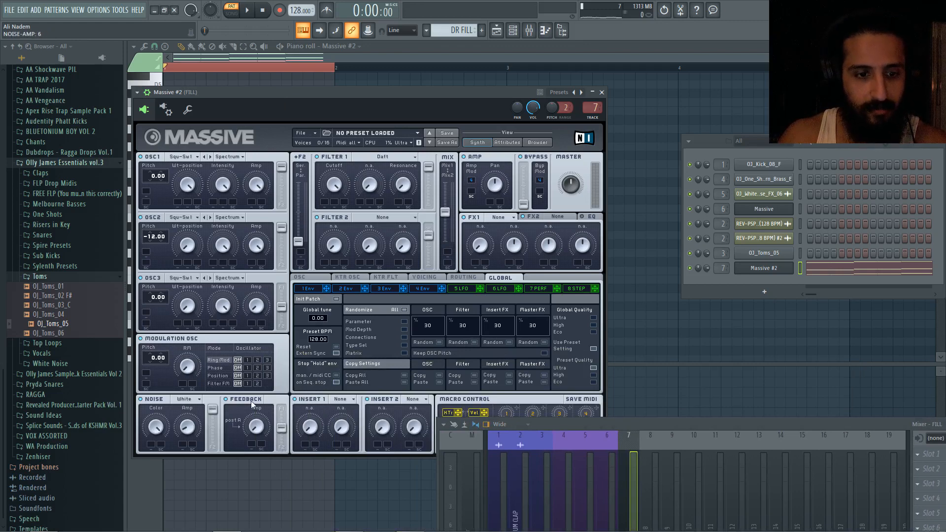
Step: Set the EQ high-shelf boost to 52 and load Reverb in FX2 with a low dry/wet and size 63
click(428, 277)
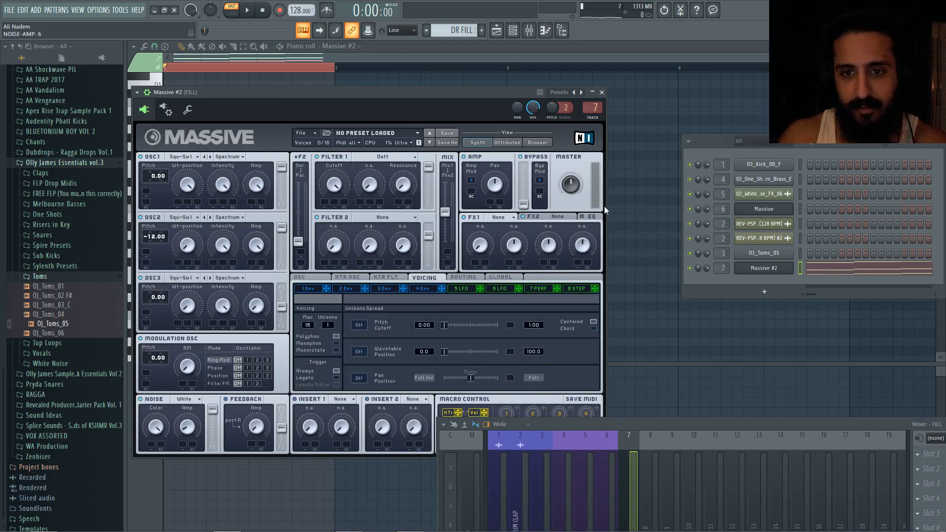
click(583, 218)
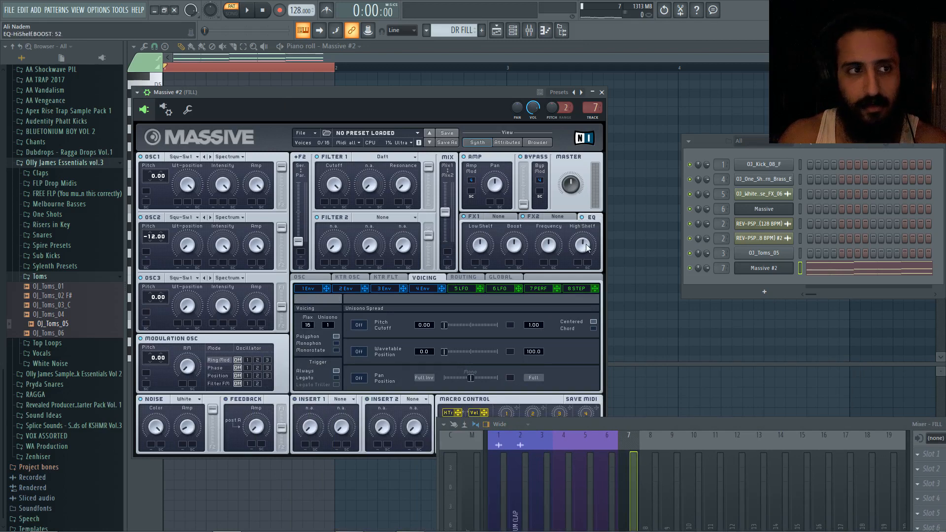
click(554, 217)
click(550, 234)
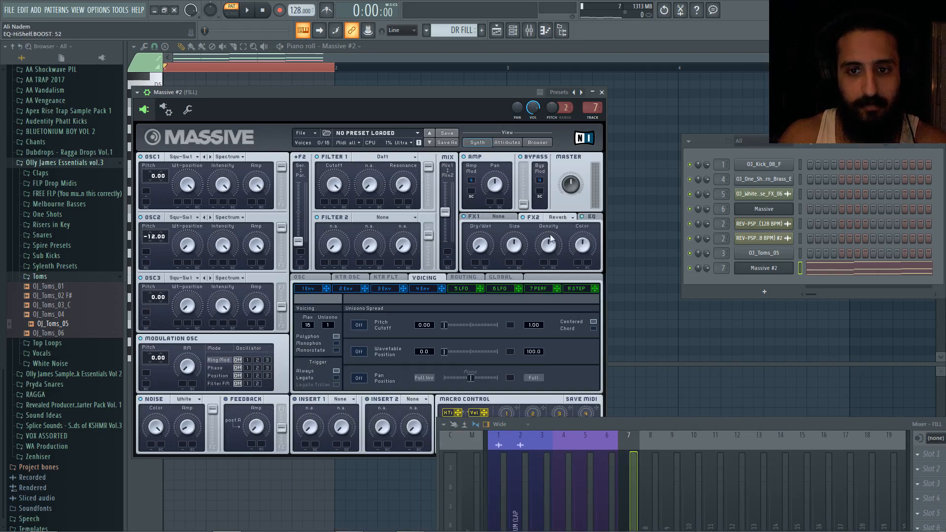
drag(485, 226, 486, 222)
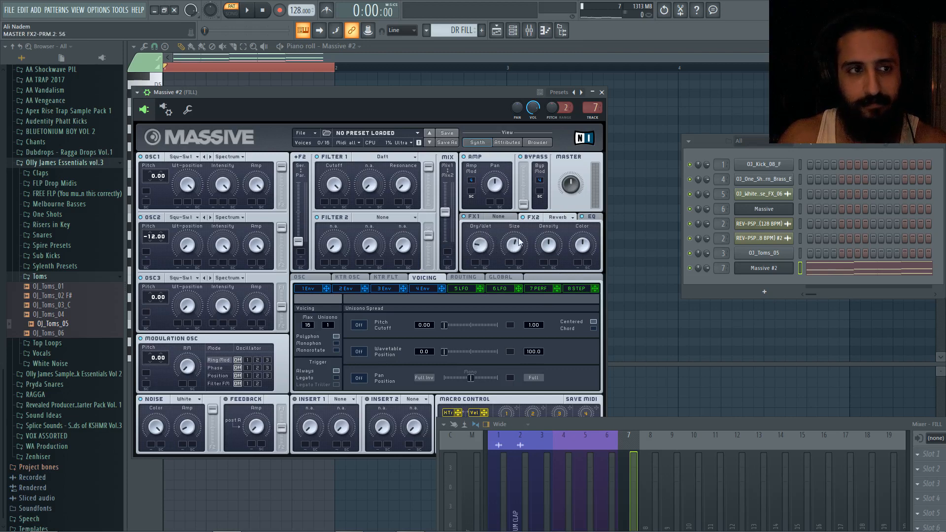
drag(521, 232, 522, 232)
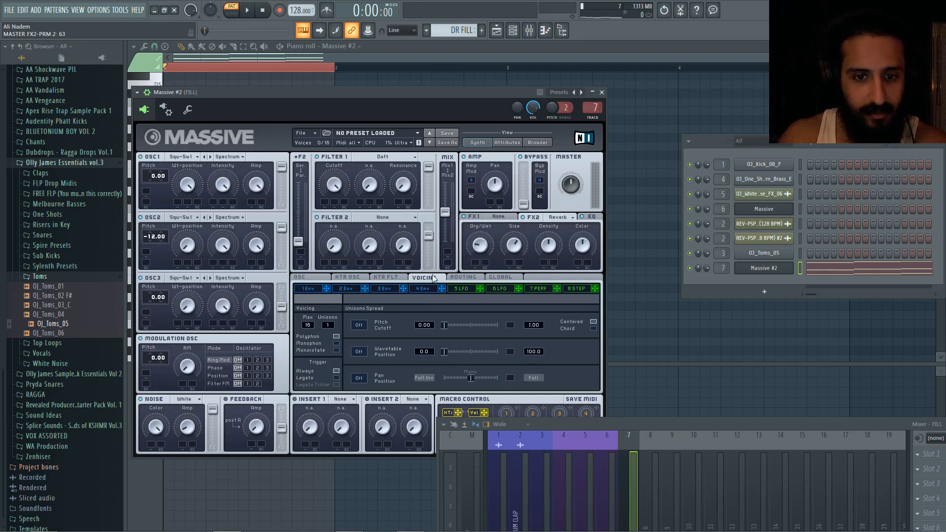
Step: Set the attack of Massive's Envelope 4 to 0
click(422, 288)
drag(345, 373, 346, 391)
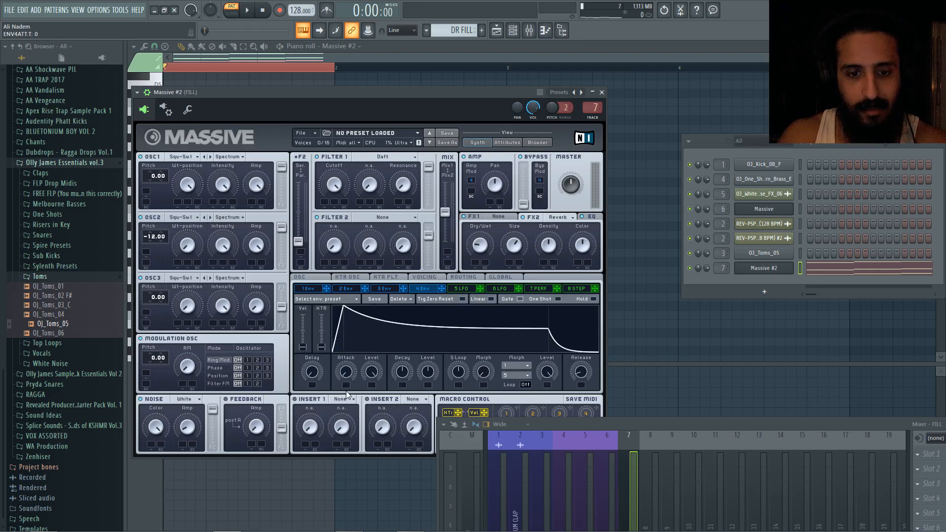
Step: Set unisono to 2 voices with the Pan Position spread enabled at 83, audition the pattern and save the project
click(423, 277)
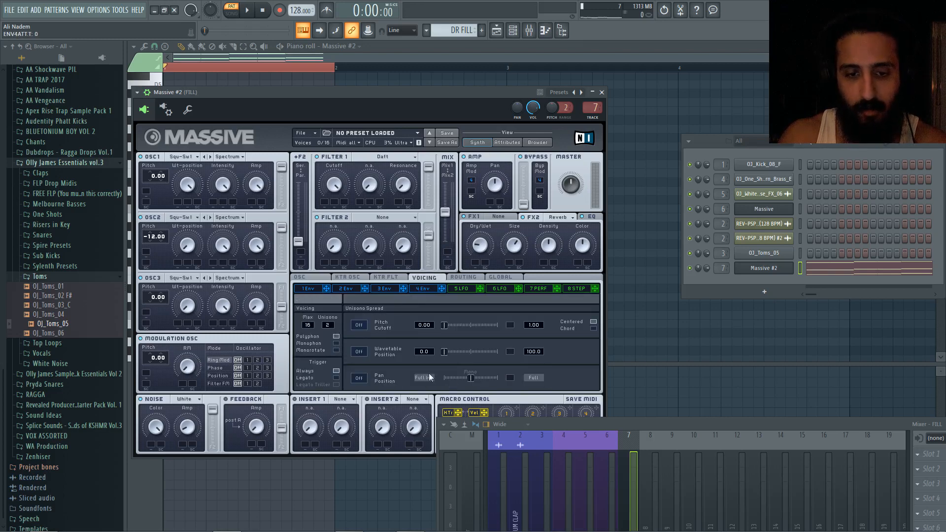
click(360, 378)
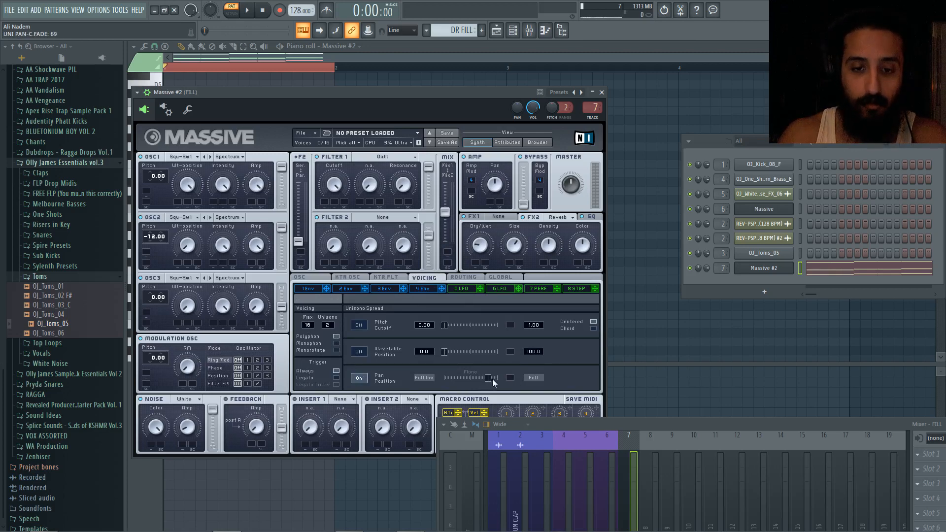
key(space)
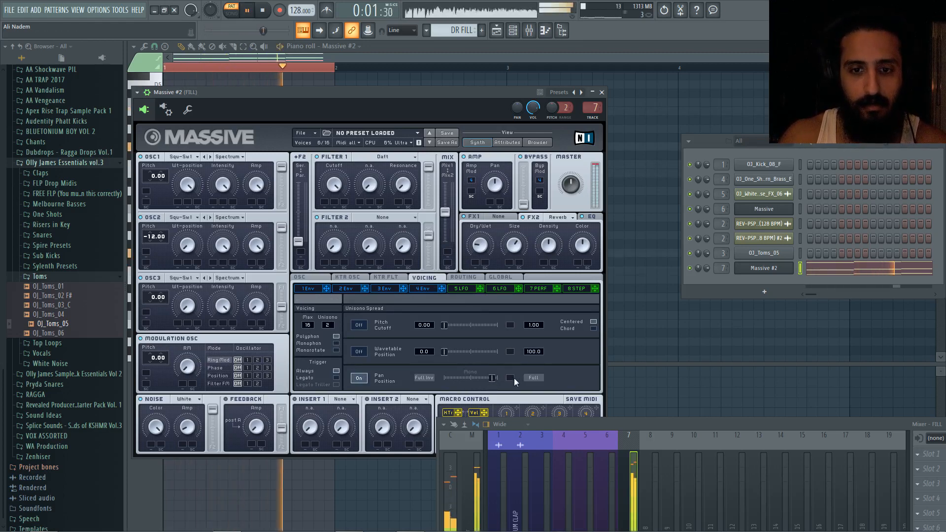
key(space)
key(ctrl+s)
Step: Enable the unisono Pitch Cutoff spread with an upper value of 0.23 and audition the pattern
click(493, 380)
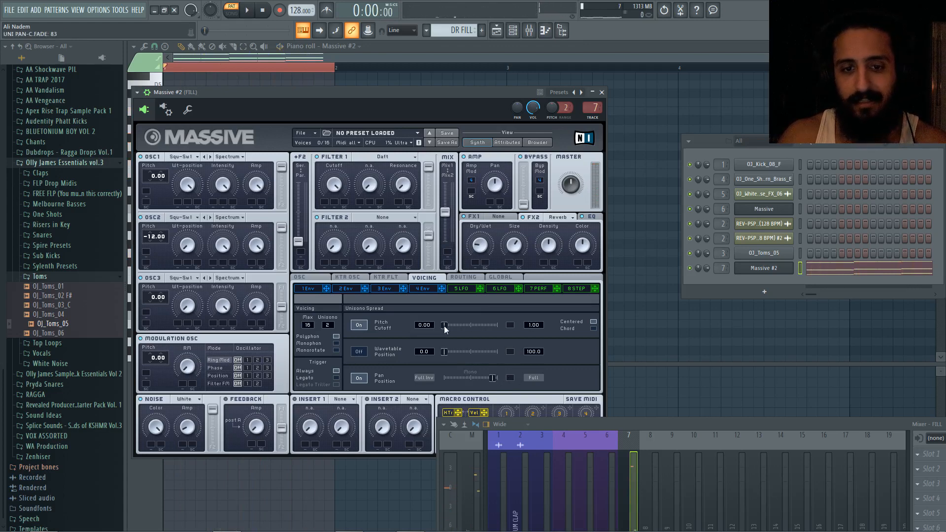
key(space)
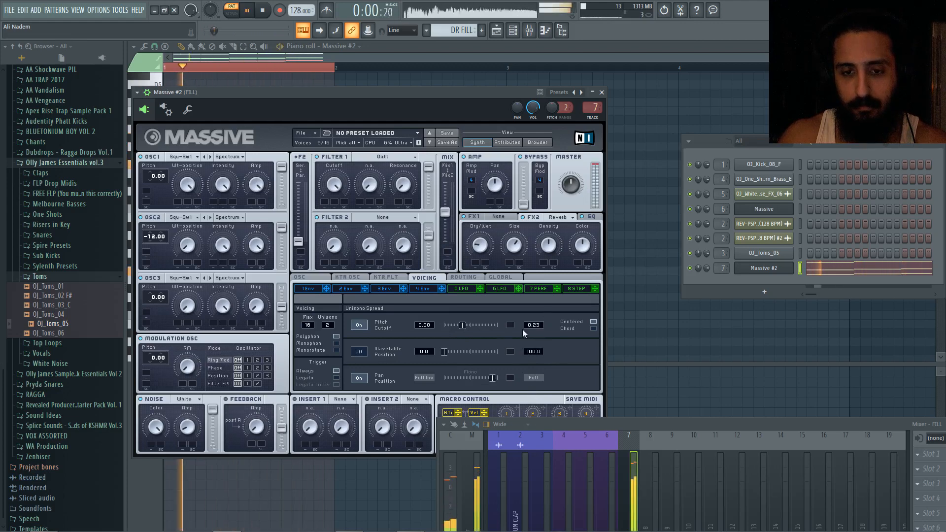
click(267, 10)
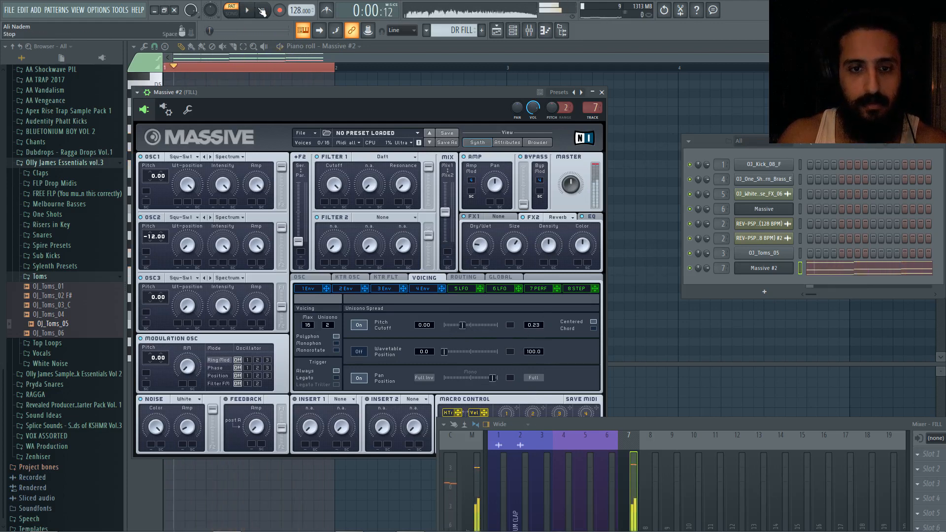
Step: Assign Macro 1 to the oscillators' vibrato depth with a raised modulation amount and label the macro VIBRATO
click(332, 279)
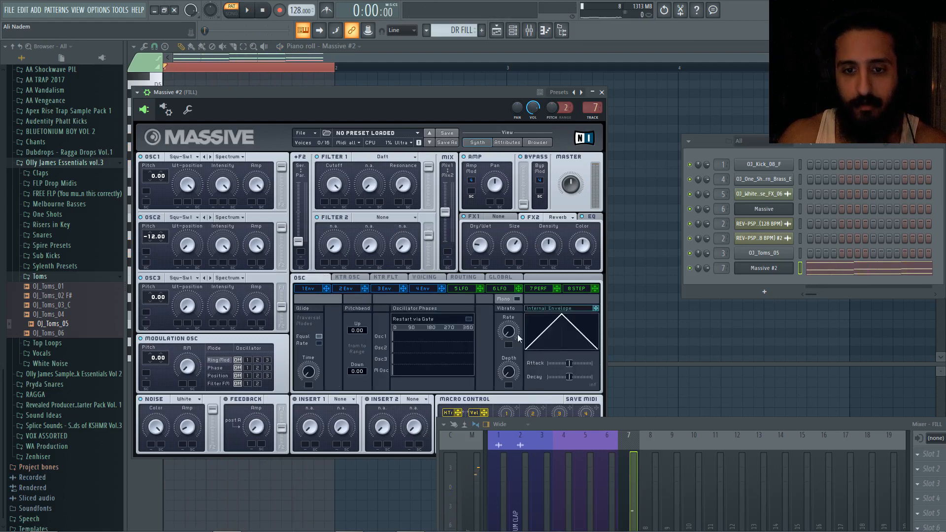
drag(562, 422, 608, 483)
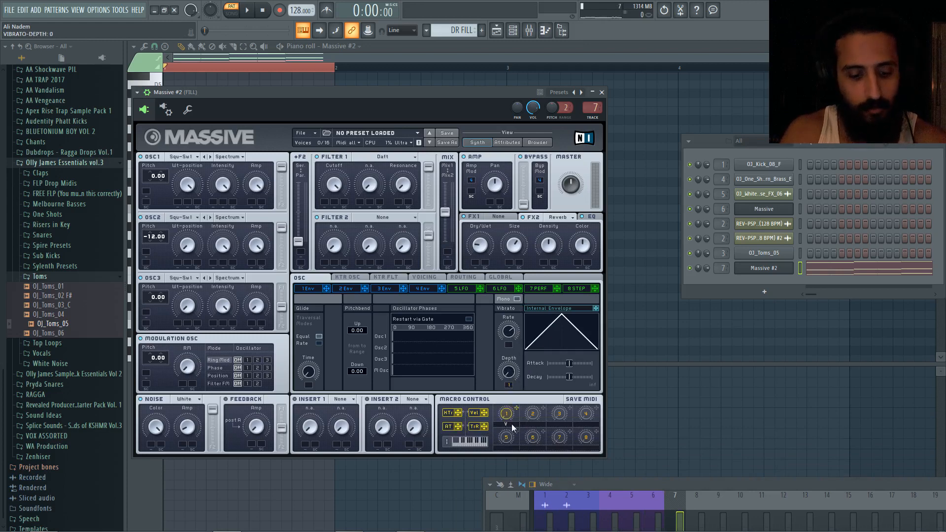
key(Return)
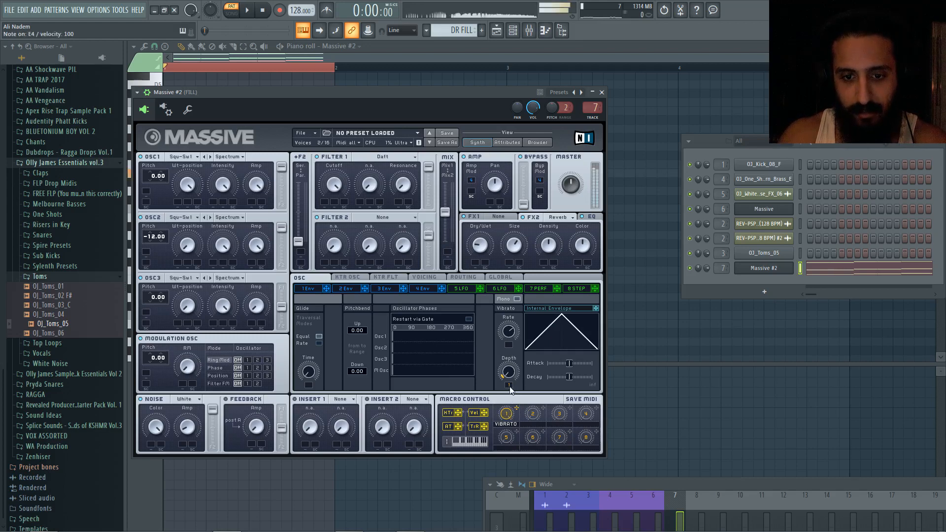
drag(509, 385, 517, 370)
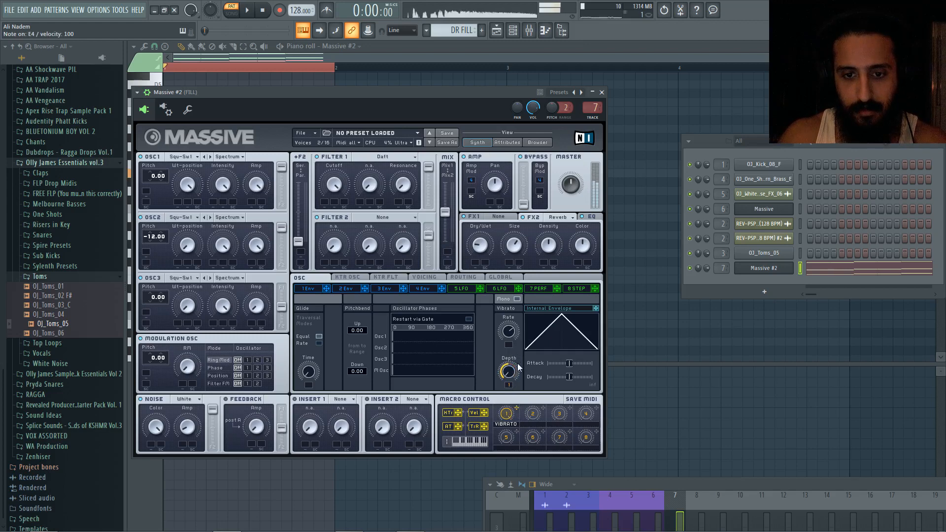
Step: Create a playlist automation clip for the second Massive's VIBRATO macro
drag(508, 414, 508, 417)
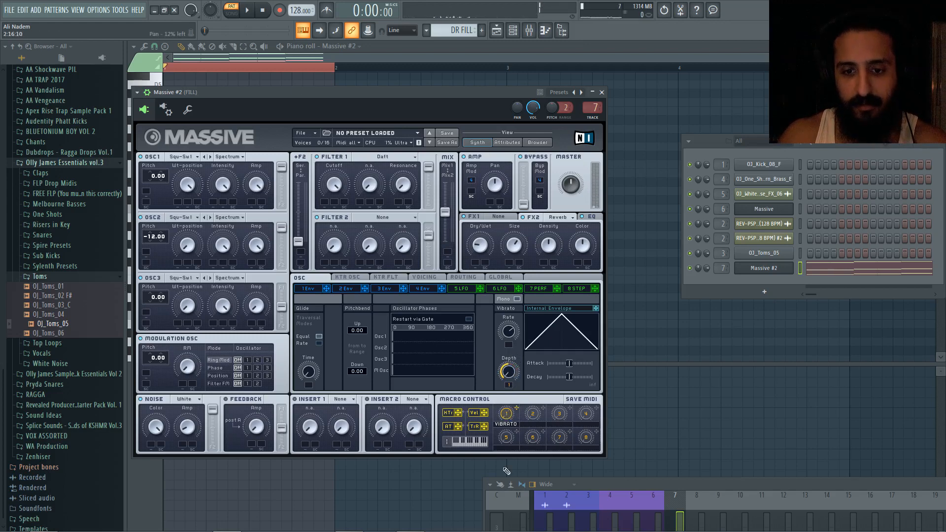
key(F5)
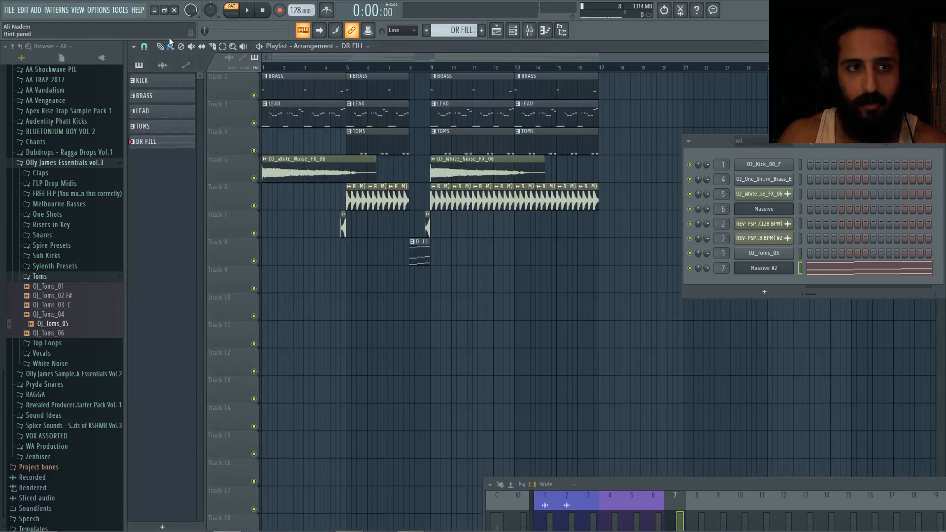
click(122, 9)
mouse_move(172, 132)
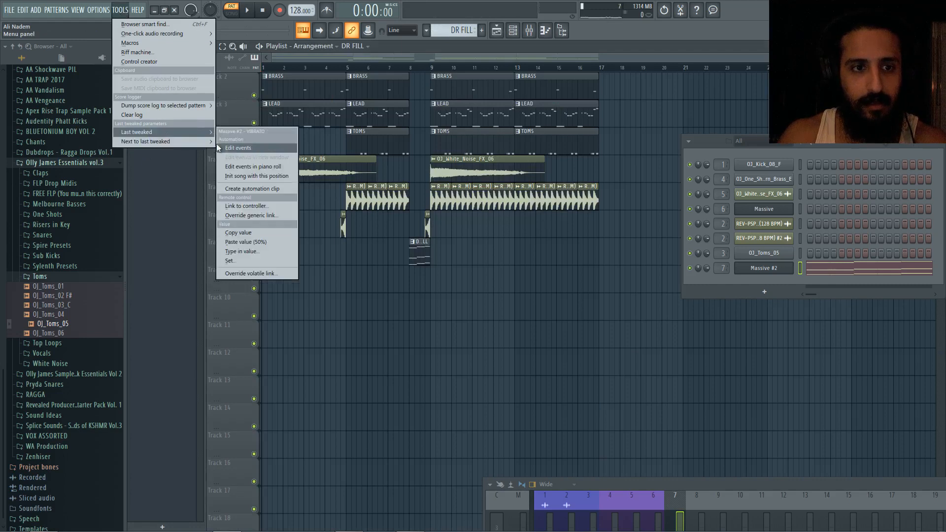
click(265, 191)
Step: Shape the vibrato automation to rise from zero to maximum over the last beat of bar 8 and drop to zero at bar 9
scroll(451, 272, up, 3)
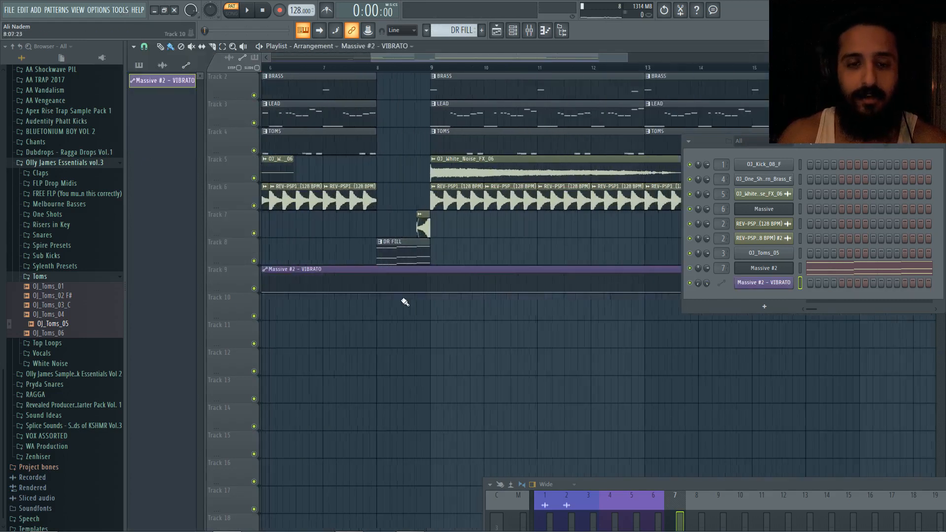
scroll(410, 302, up, 4)
right_click(434, 292)
right_click(480, 275)
right_click(480, 291)
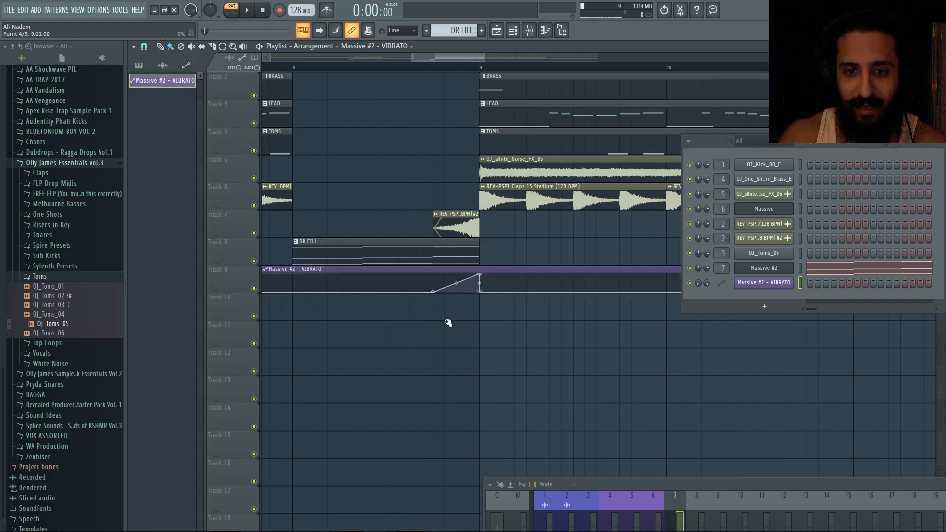
Step: Create an automation clip for the Massive #2 channel's volume
scroll(450, 323, down, 6)
click(754, 268)
right_click(708, 268)
click(745, 330)
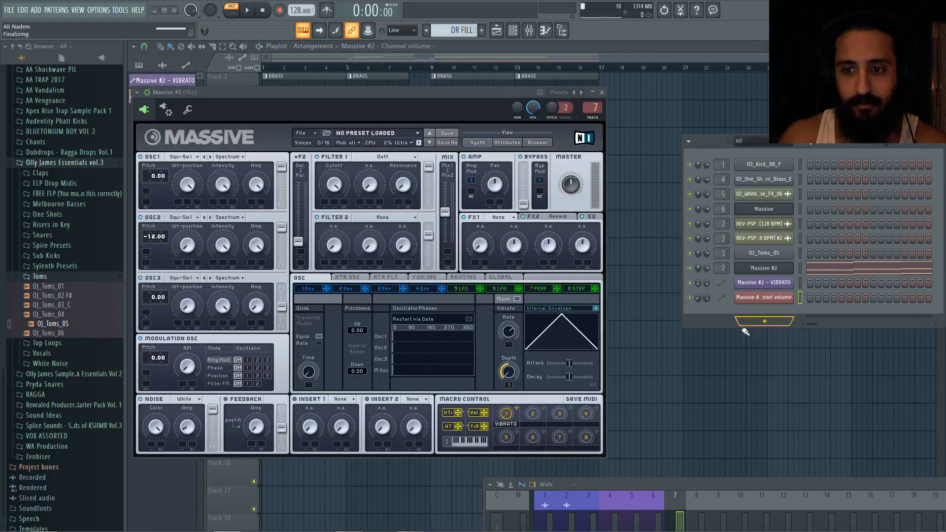
click(632, 55)
right_click(598, 306)
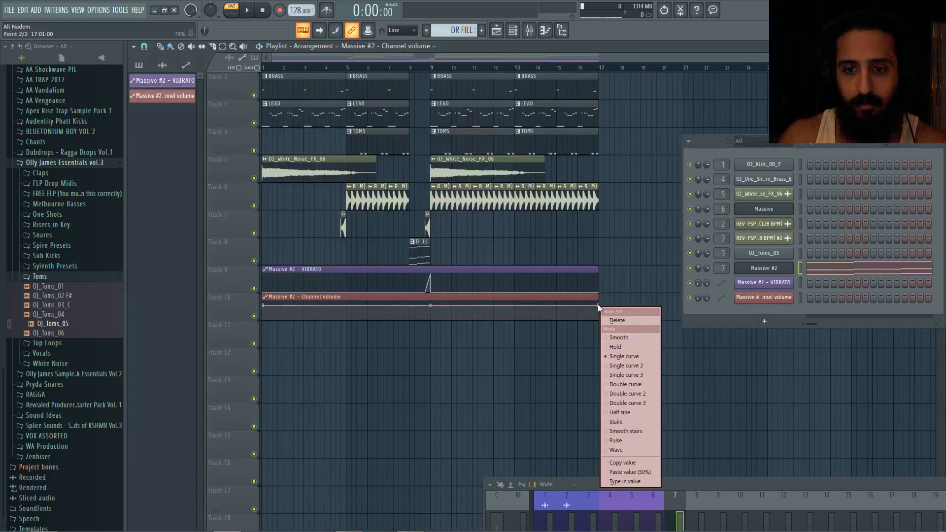
Step: Rename the Massive #2 channel FILL and its volume automation clip FILL VOL
right_click(753, 270)
click(788, 291)
text(F)
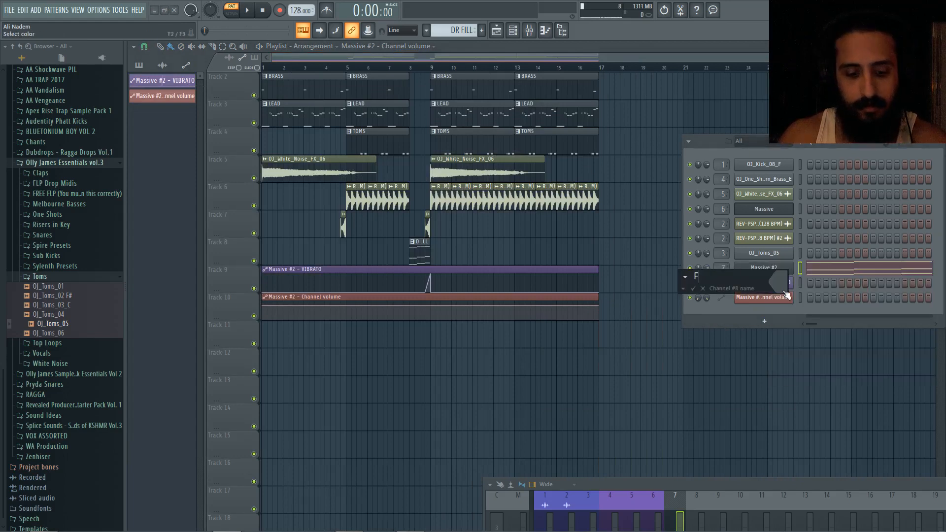
text(ILL)
key(Return)
click(470, 298)
key(F2)
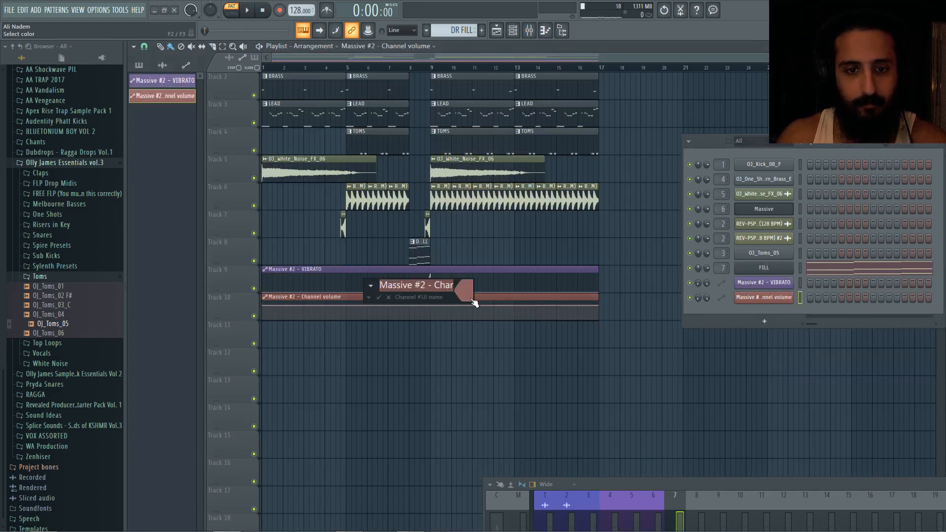
text(FILL VOL)
key(Return)
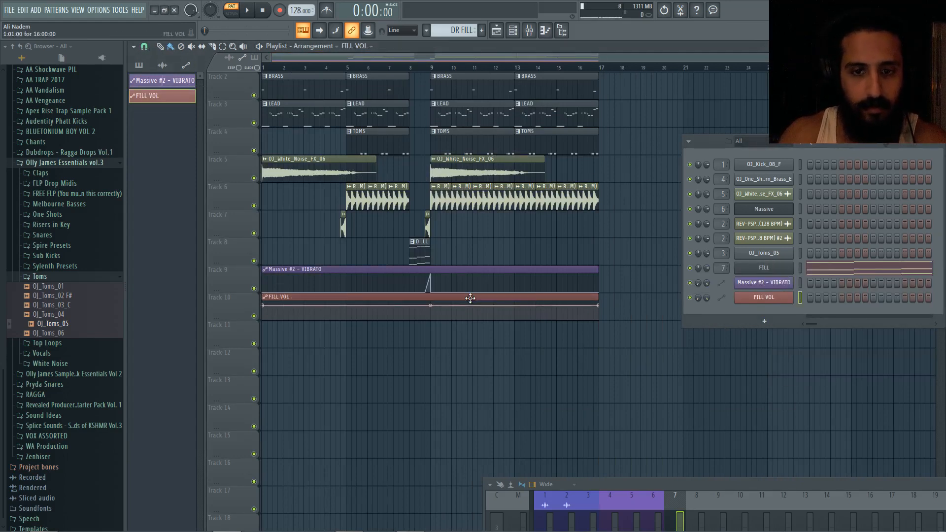
Step: Set the FILL VOL end point to Hold mode and move it to the start of bar 9 at 0%
right_click(600, 309)
click(620, 346)
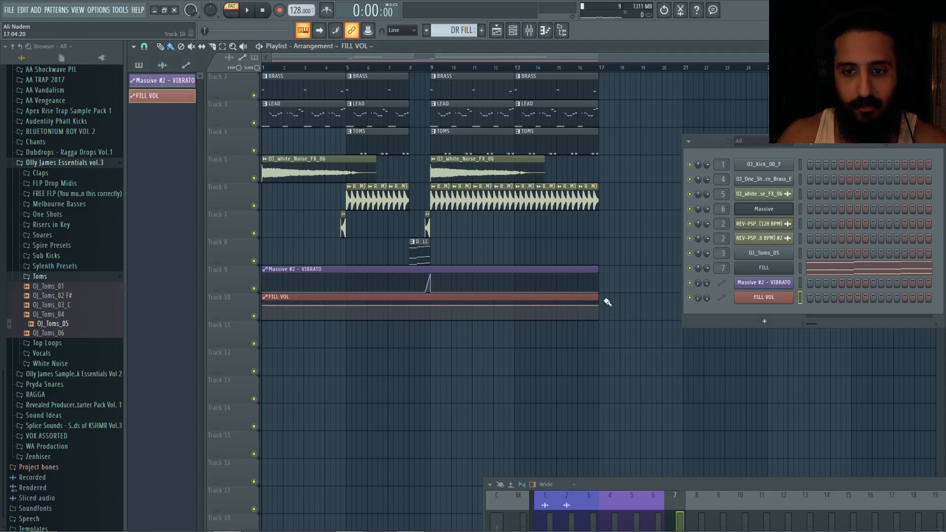
right_click(600, 308)
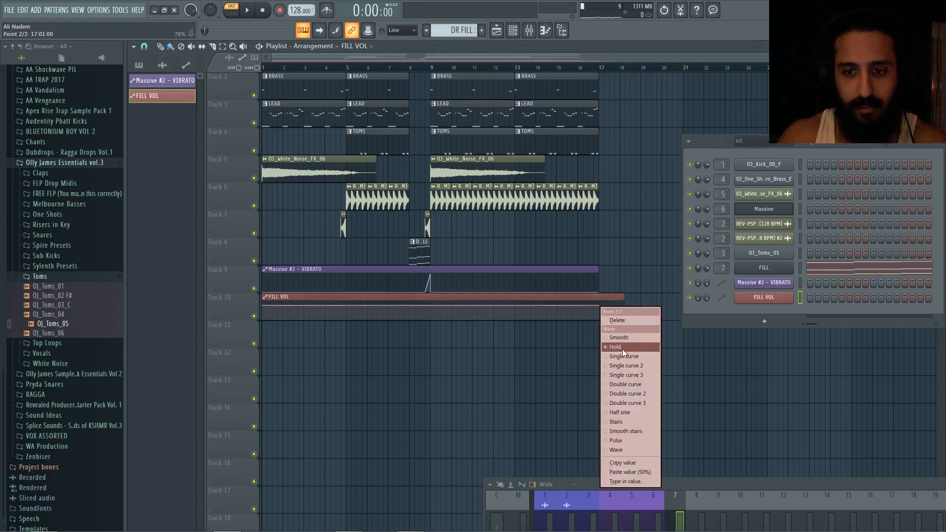
click(622, 347)
drag(600, 309, 435, 372)
scroll(425, 318, up, 4)
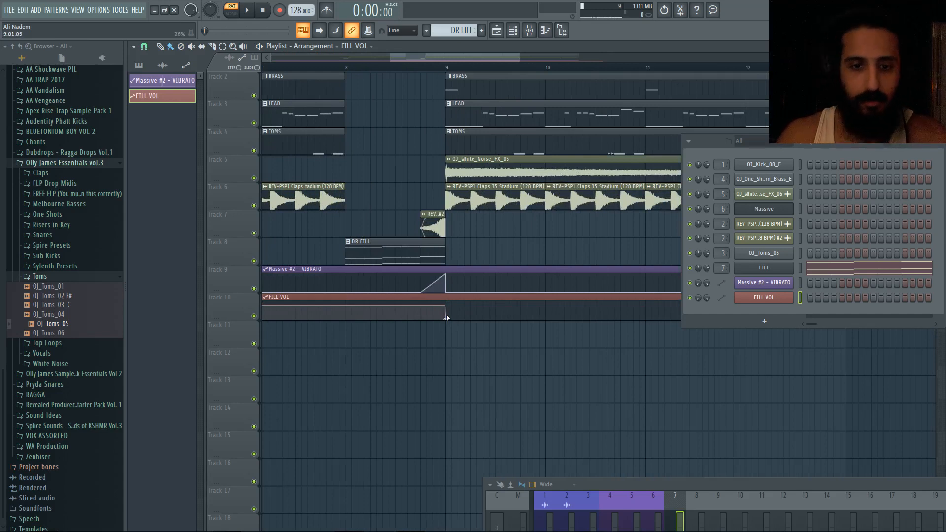
drag(449, 319, 445, 353)
scroll(442, 326, down, 4)
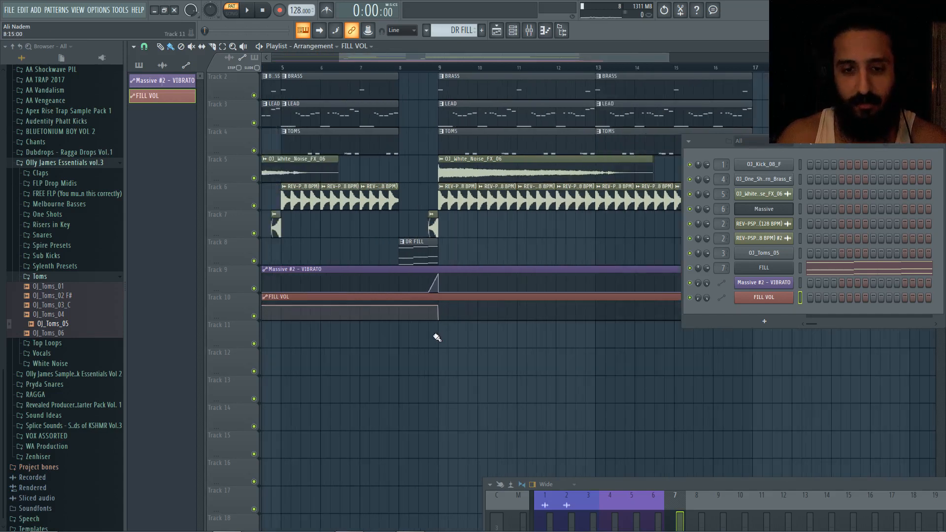
Step: Try Single curve mode on the FILL VOL point at bar 9 and undo the change
right_click(423, 318)
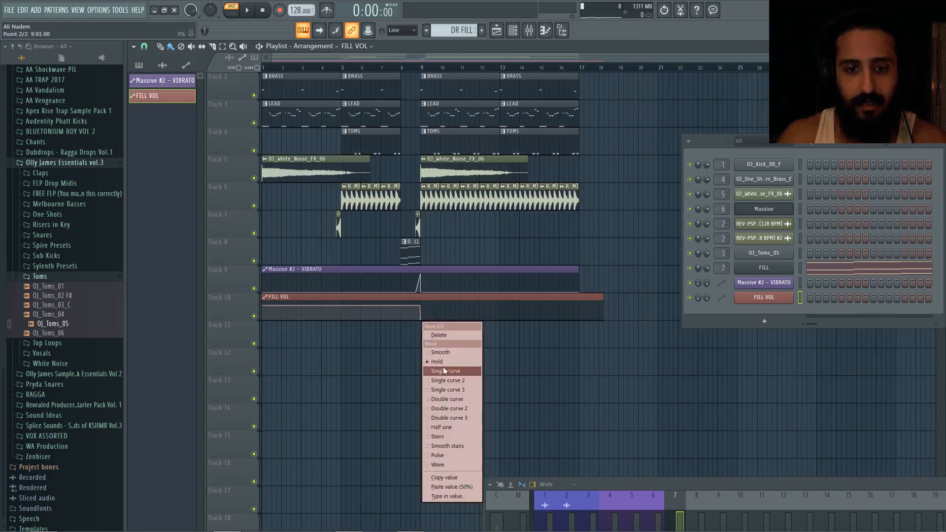
click(443, 367)
scroll(435, 320, up, 2)
drag(431, 319, 428, 305)
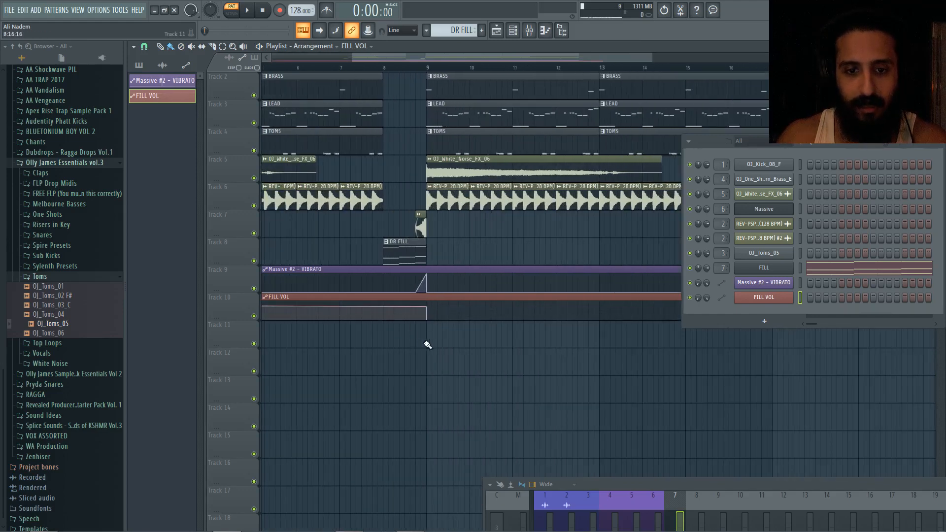
key(ctrl+alt+z)
key(ctrl+alt+z)
scroll(436, 346, down, 2)
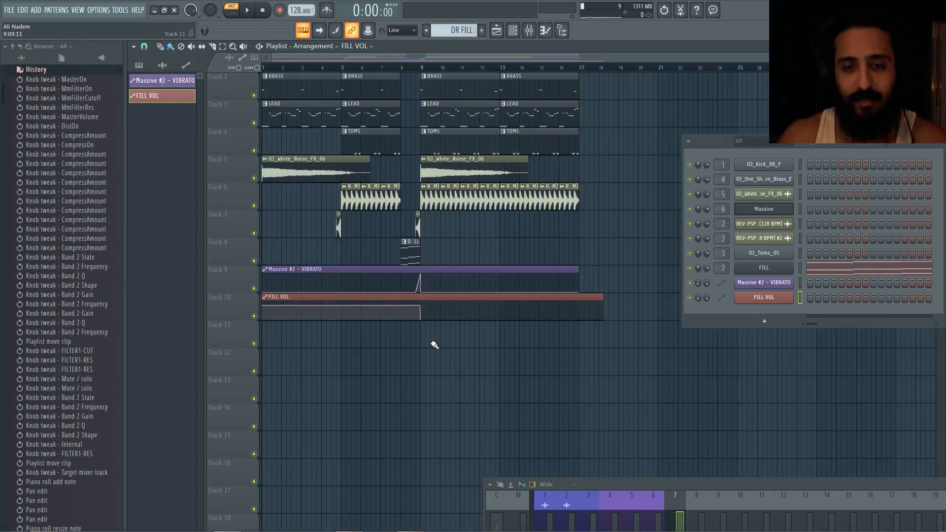
Step: Shorten the FILL VOL clip to end at bar 17, level with the rest of the arrangement
drag(601, 303, 580, 300)
scroll(453, 315, up, 1)
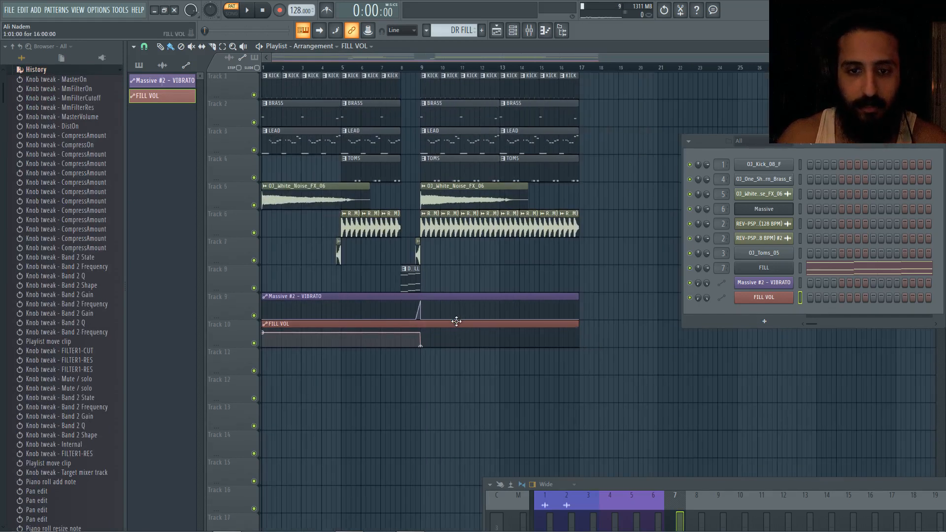
right_click(421, 347)
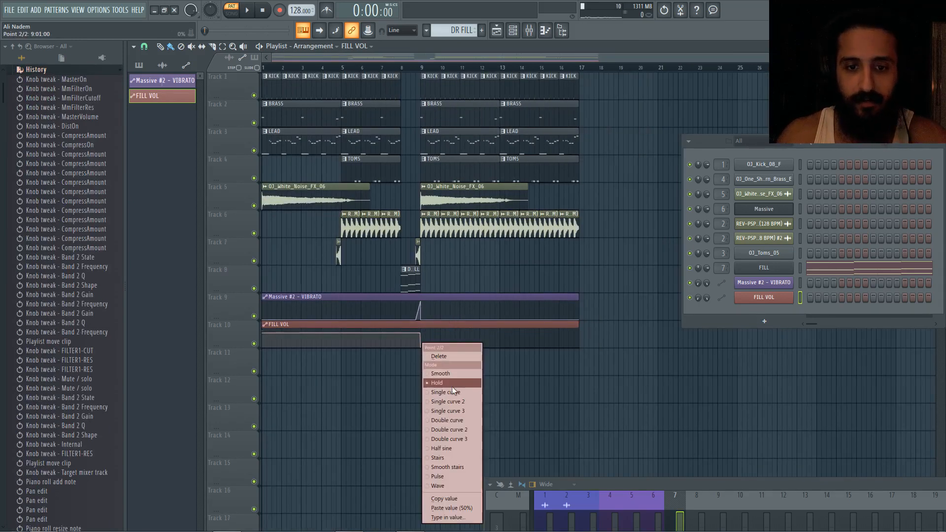
click(450, 323)
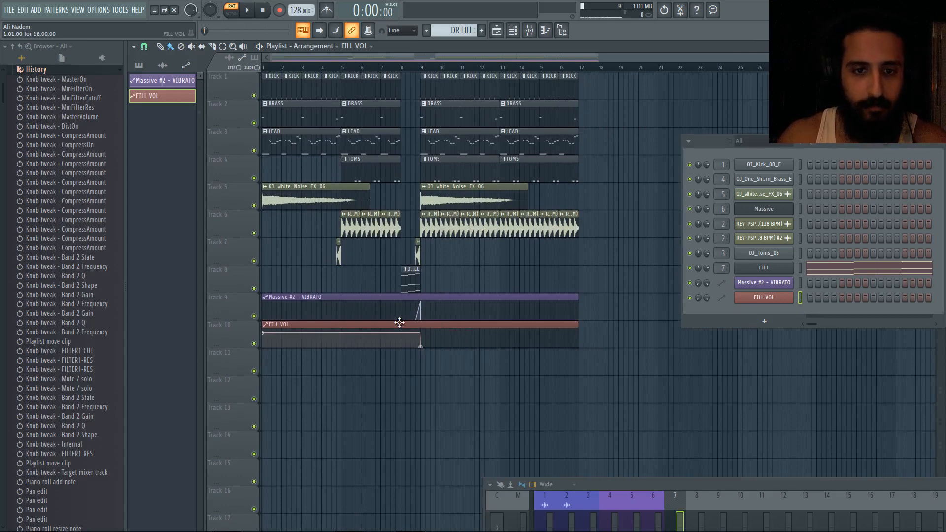
Step: Collapse the project history and open the REV-PSP1 FX sample folder in Revealed Producer Starter Pack Vol. 1
scroll(72, 193, up, 1)
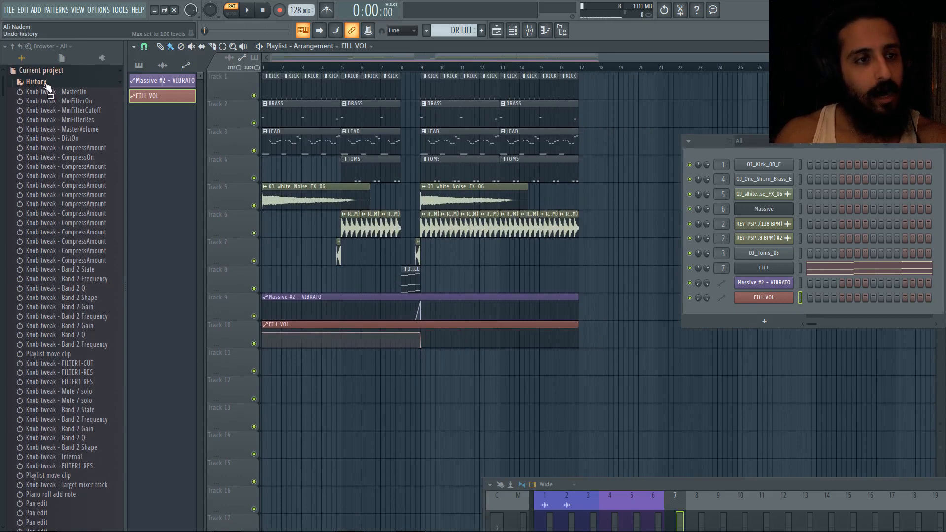
click(36, 82)
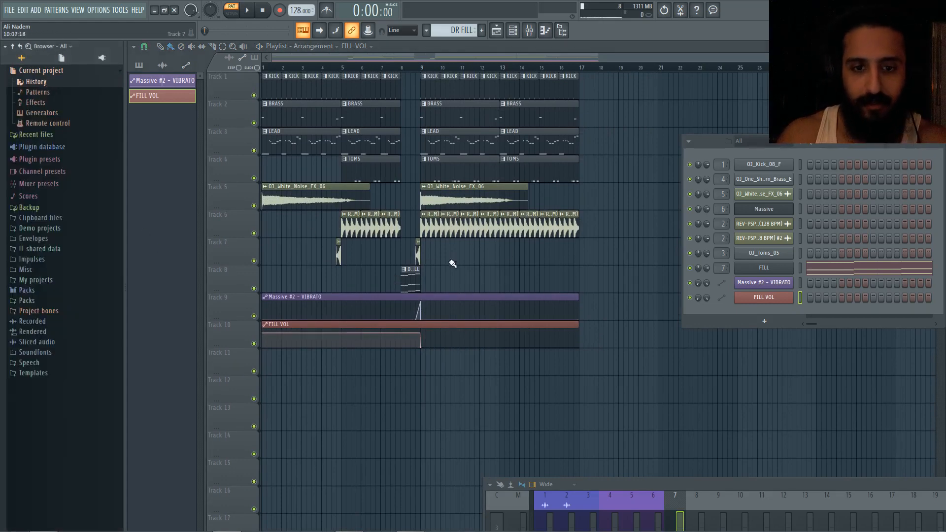
click(41, 302)
scroll(59, 309, down, 3)
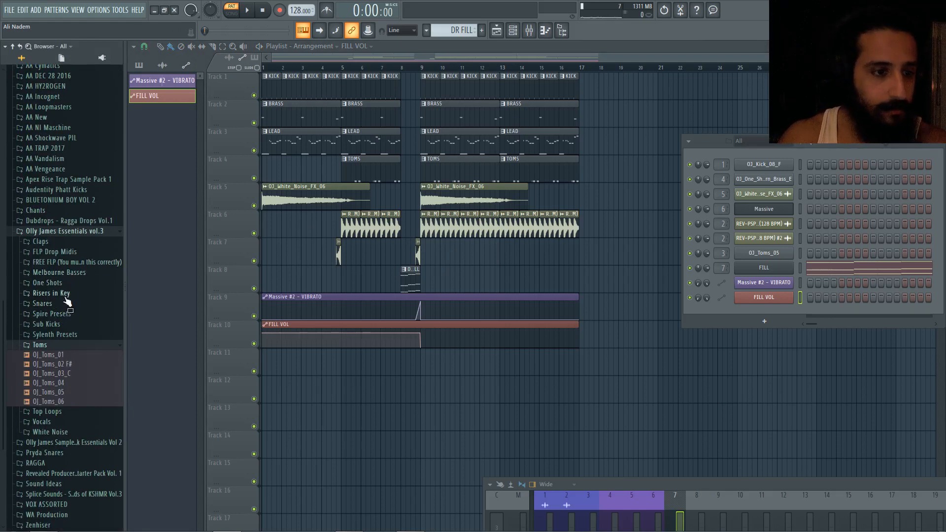
scroll(67, 301, down, 2)
click(70, 402)
scroll(80, 356, down, 4)
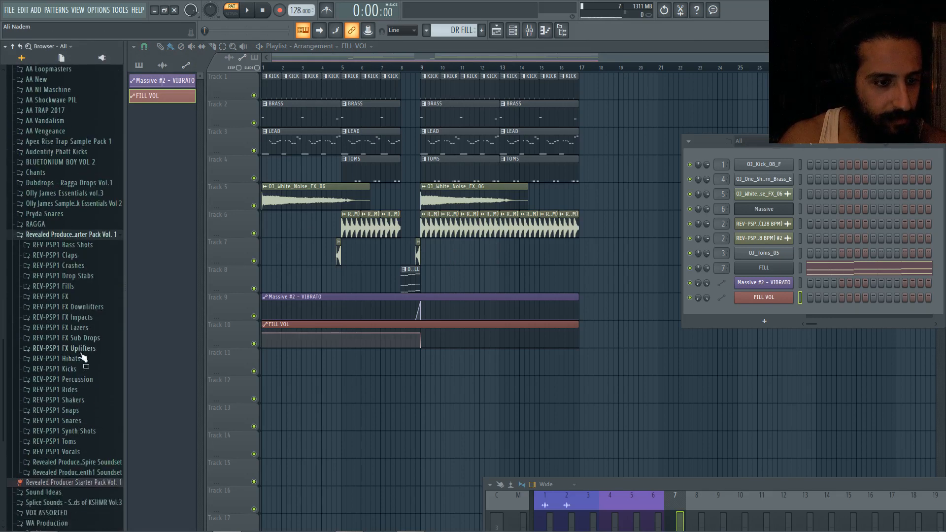
click(82, 297)
scroll(89, 335, down, 2)
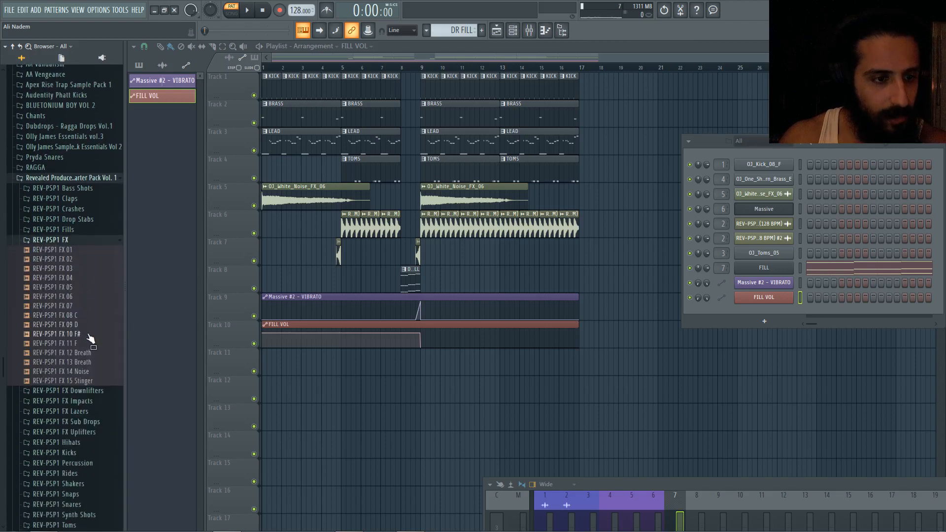
Step: Audition several REV-PSP1 FX samples and place REV-PSP1 FX 02 on Track 11 at bar 8
click(81, 268)
click(83, 288)
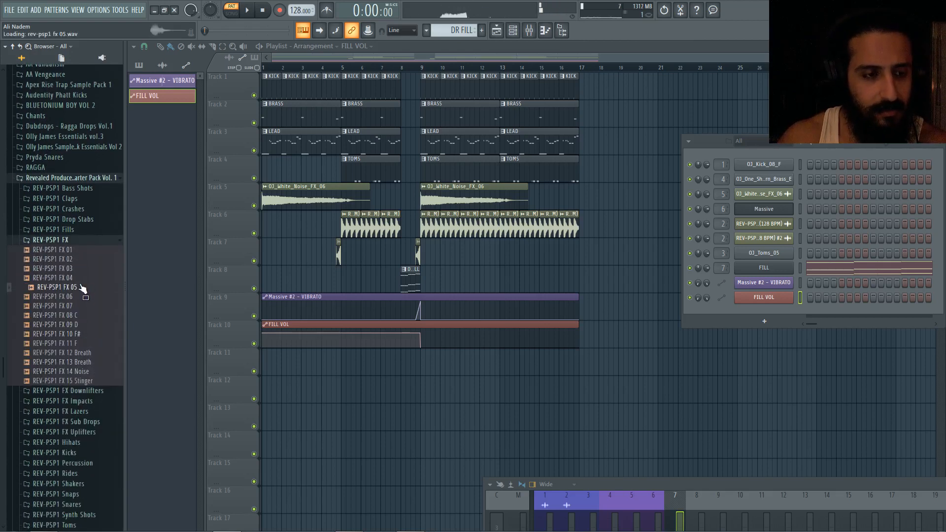
click(81, 252)
click(80, 260)
click(83, 306)
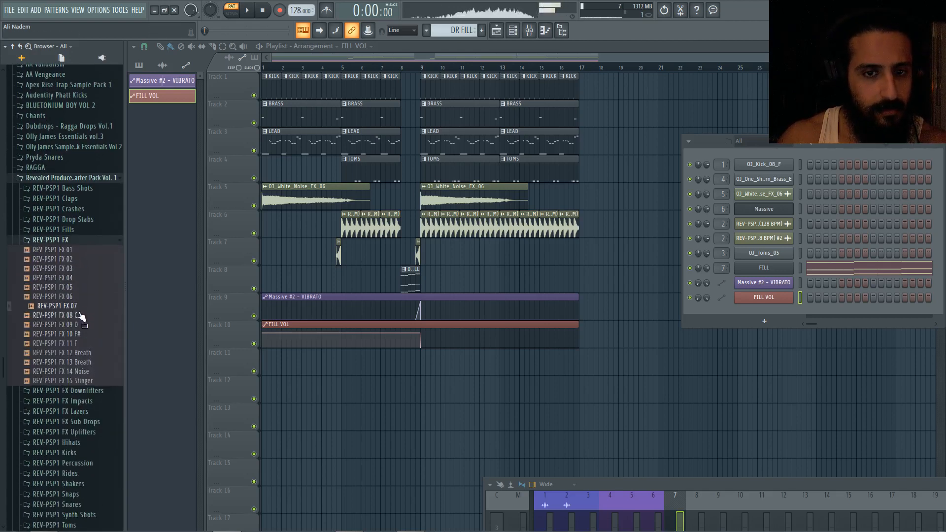
click(80, 260)
drag(80, 261, 403, 368)
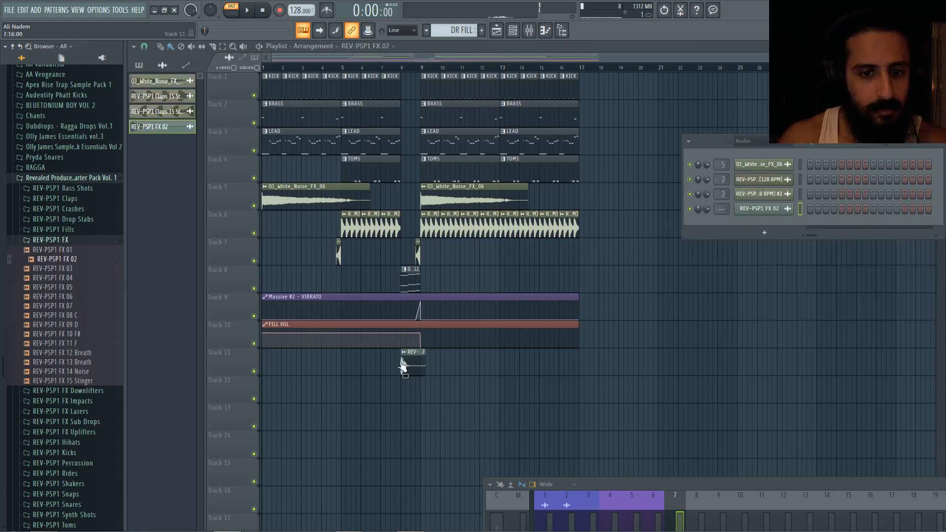
Step: Lower the volume level adjustment of the REV-PSP1 FX 02 sample
scroll(408, 369, up, 8)
double_click(407, 370)
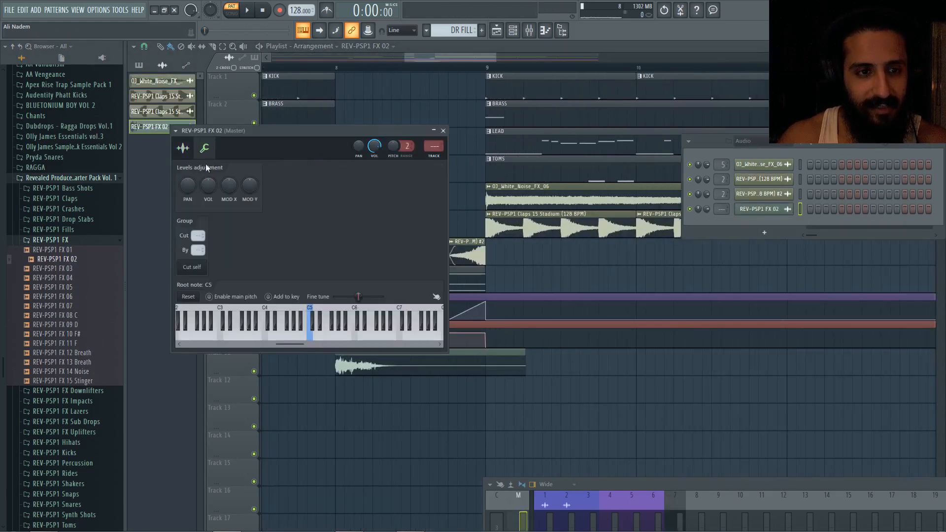
drag(209, 186, 208, 209)
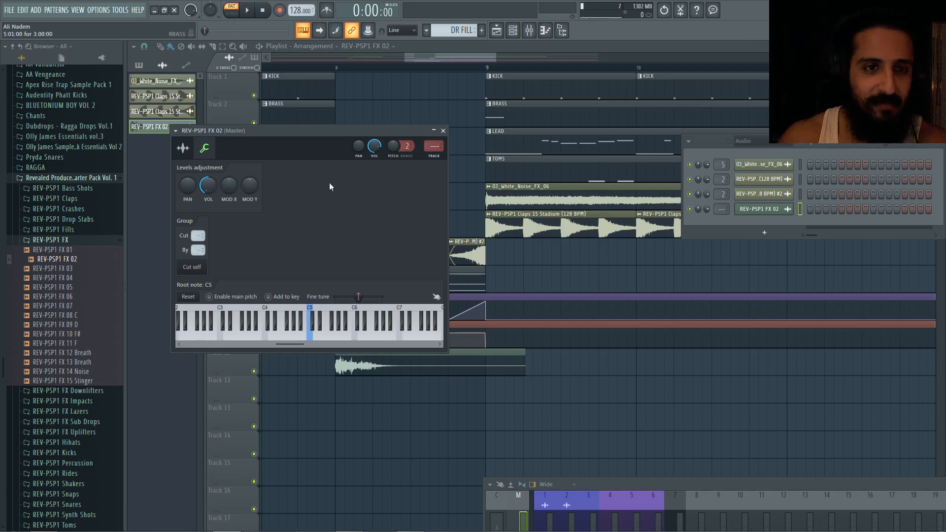
key(Escape)
Step: Check the white noise sample's mixer routing and route REV-PSP1 FX 02 to the same mixer track 5
scroll(485, 372, down, 6)
double_click(321, 199)
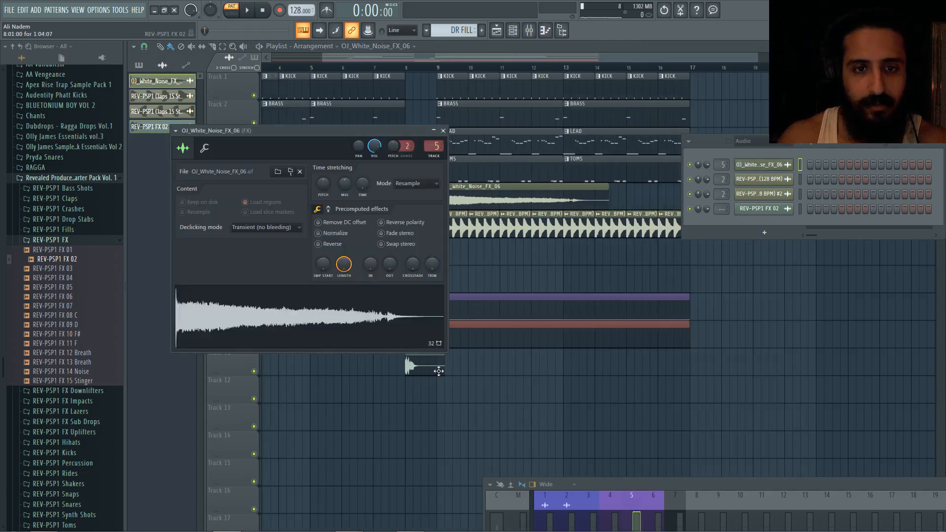
key(Escape)
double_click(439, 372)
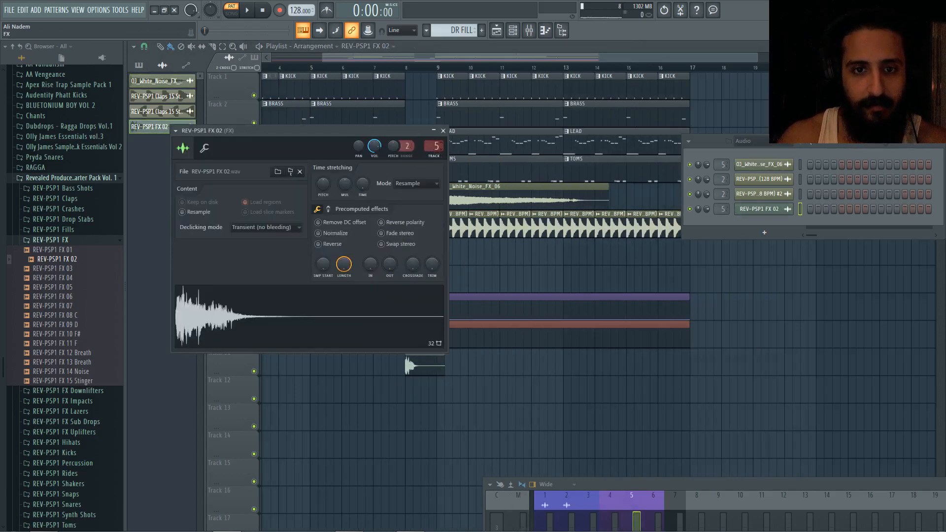
key(Escape)
Step: Slice off the part of the REV-PSP1 FX 02 clip beyond bar 9 and set its declicking mode to Transient (bleeding)
scroll(426, 363, up, 5)
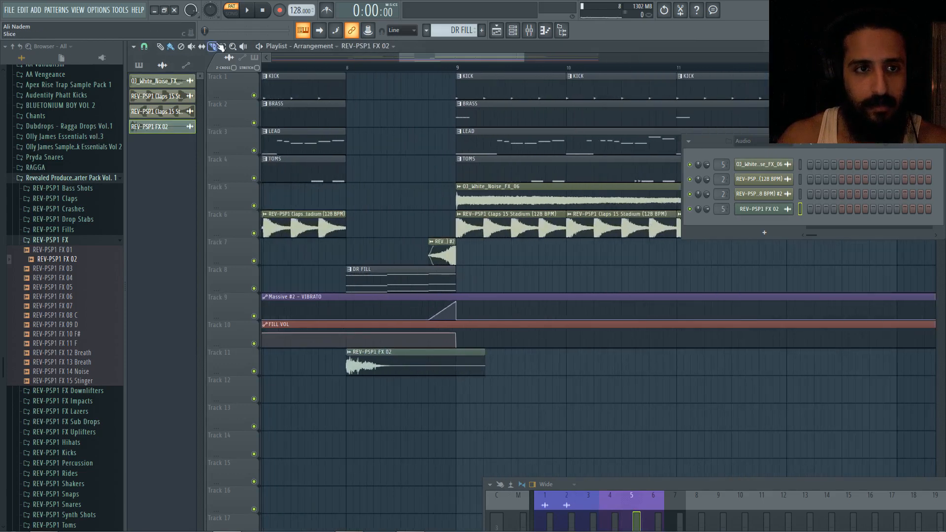
click(162, 47)
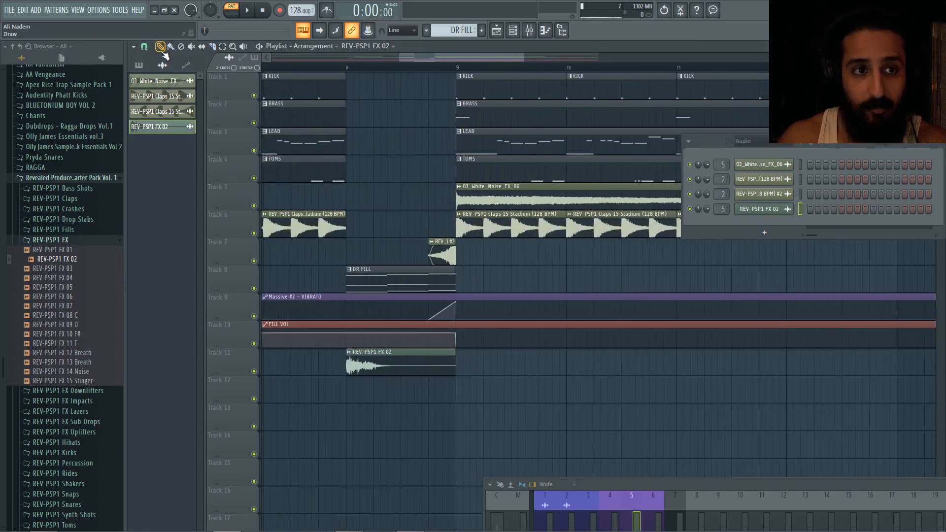
scroll(433, 382, up, 3)
double_click(446, 365)
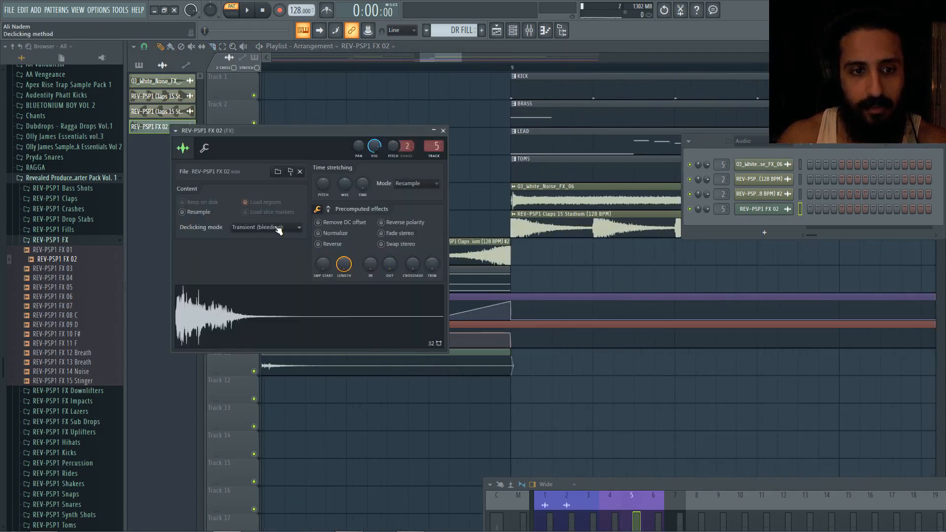
Step: Shorten the end of the REV-PSP1 FX 02 clip on Track 11 to a length of 0:15:21, just before bar 9
click(492, 374)
scroll(511, 380, up, 3)
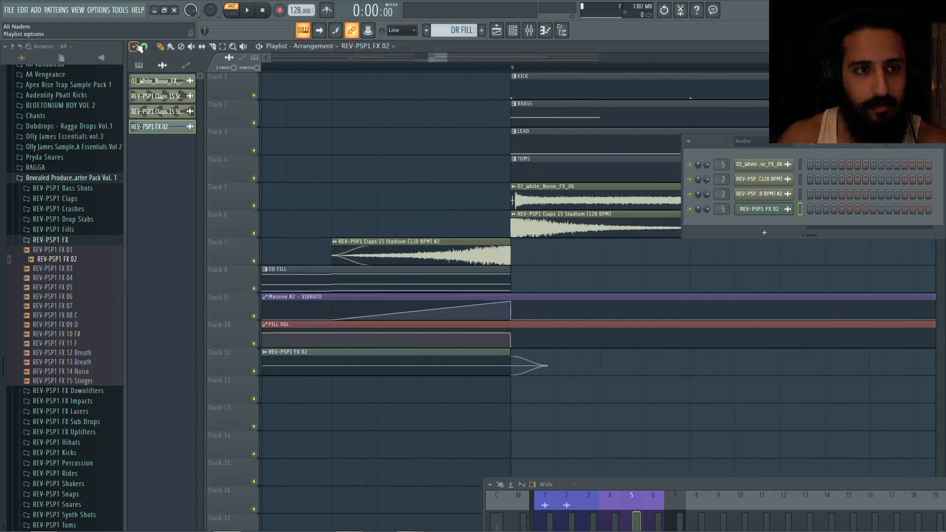
double_click(426, 371)
click(492, 354)
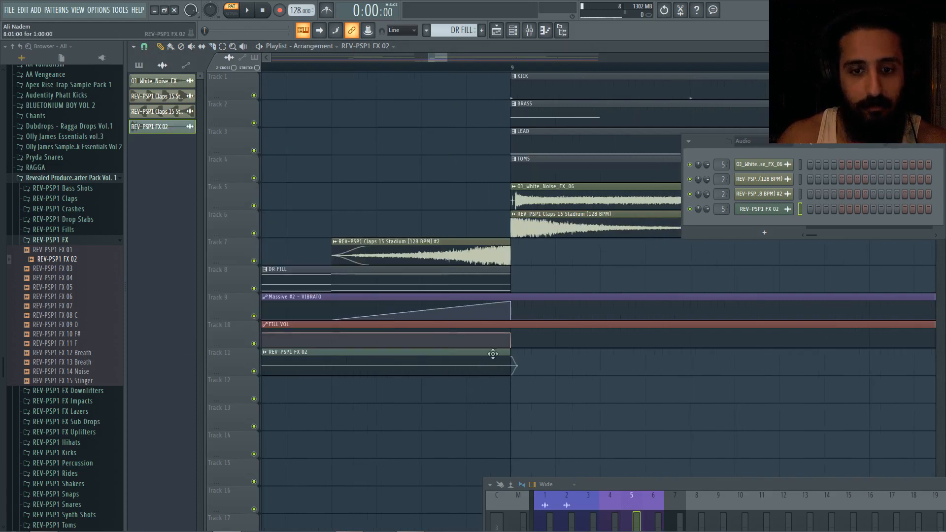
scroll(492, 353, up, 2)
click(146, 47)
click(166, 94)
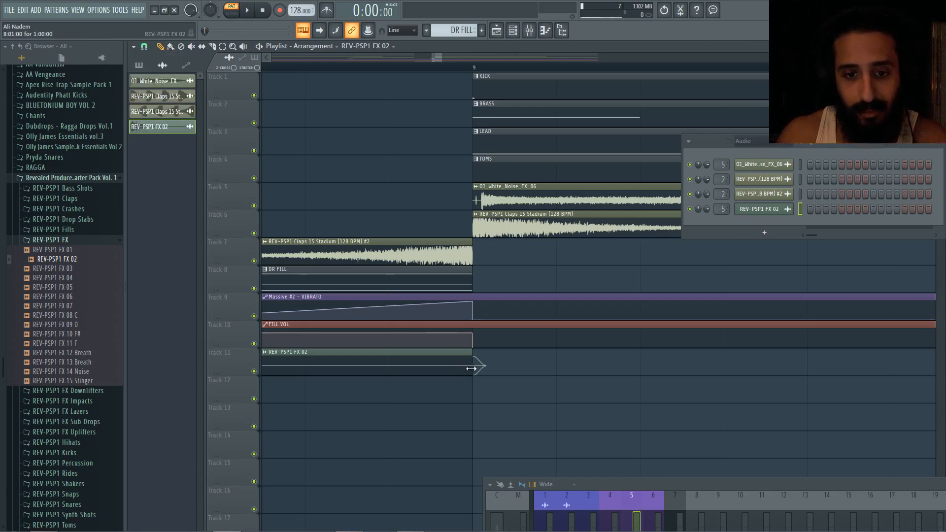
drag(471, 368, 461, 363)
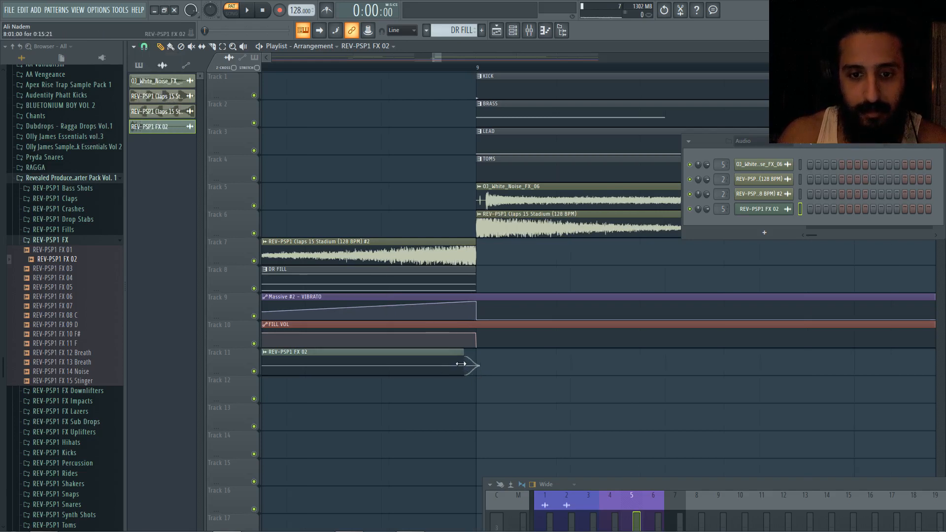
scroll(439, 370, down, 6)
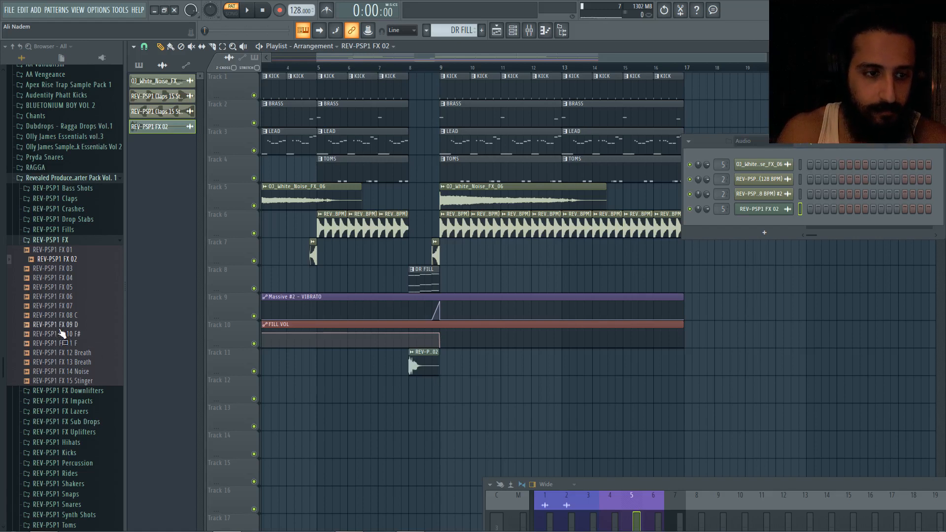
Step: Audition REV-PSP1 FX 01 and 05, then compare REV-PSP1 FX Impacts 01, 02 and 03
click(55, 249)
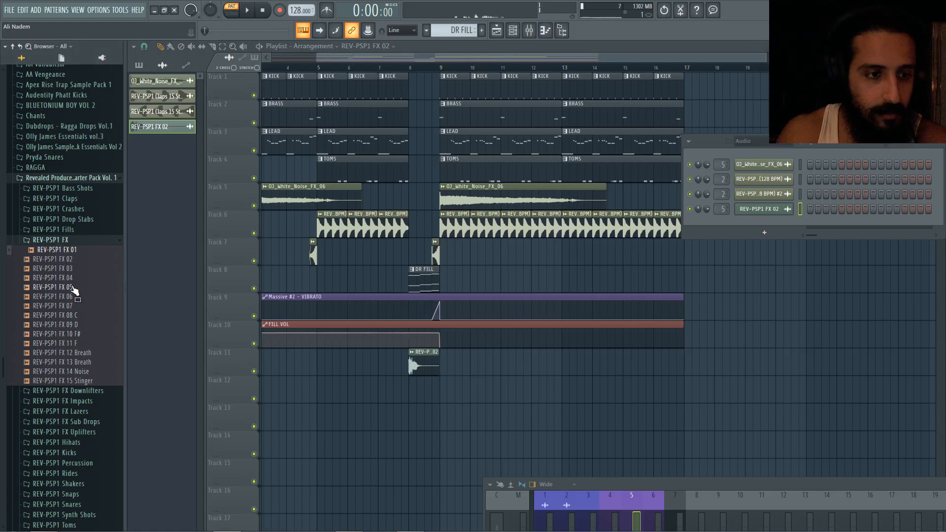
click(69, 288)
click(93, 391)
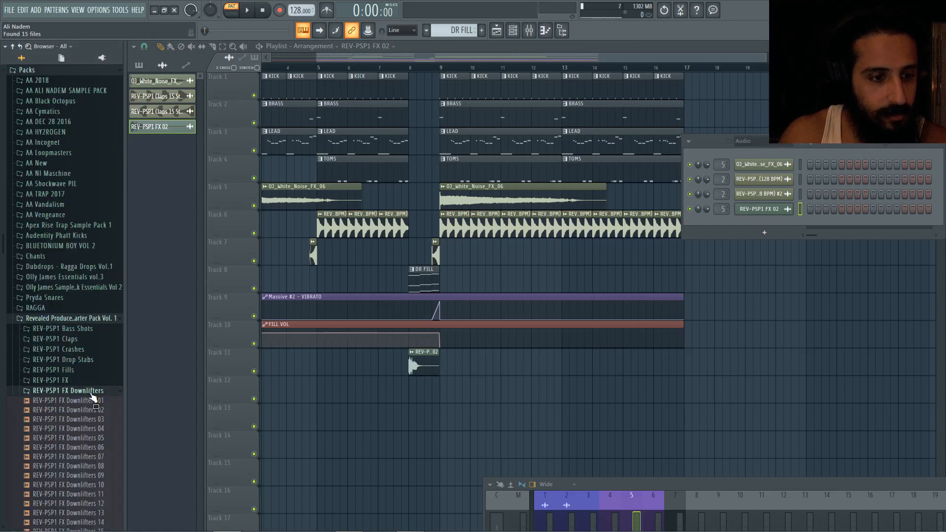
click(84, 345)
click(84, 374)
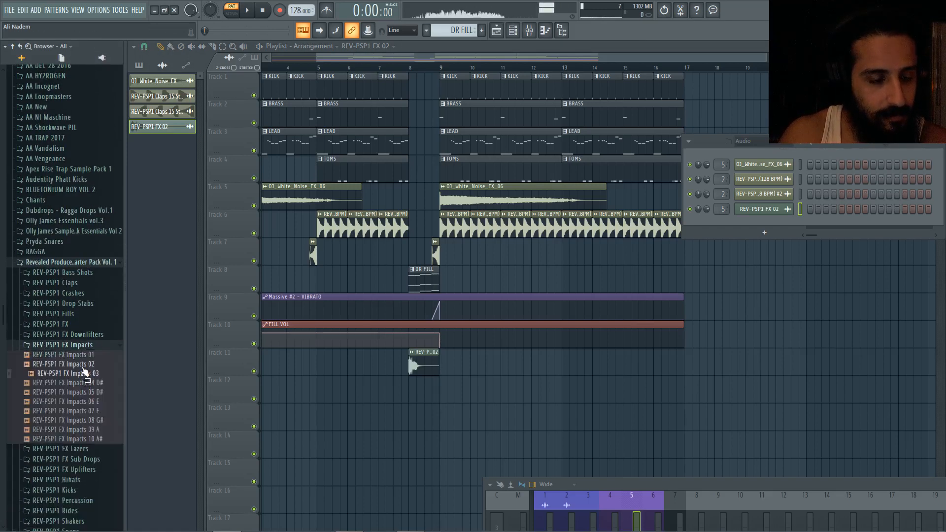
click(87, 365)
click(84, 356)
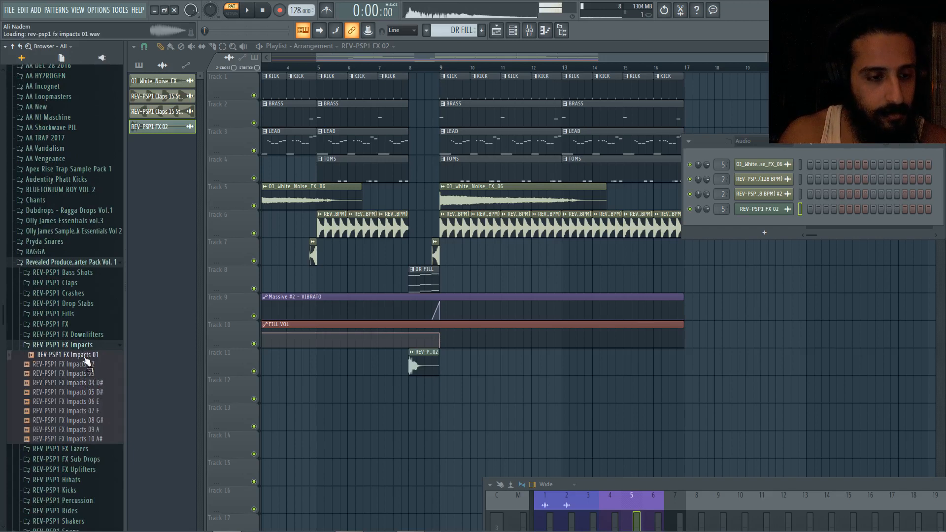
click(84, 375)
click(86, 365)
click(85, 356)
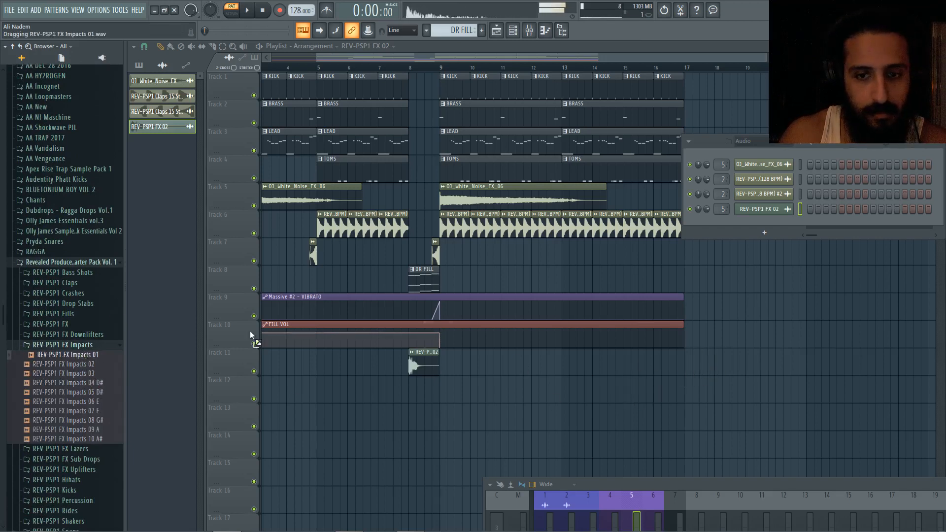
Step: Place the REV-PSP1 FX Impacts 03 sample on Track 11 at 16:13:00 so that its hit falls on bar 17
click(73, 373)
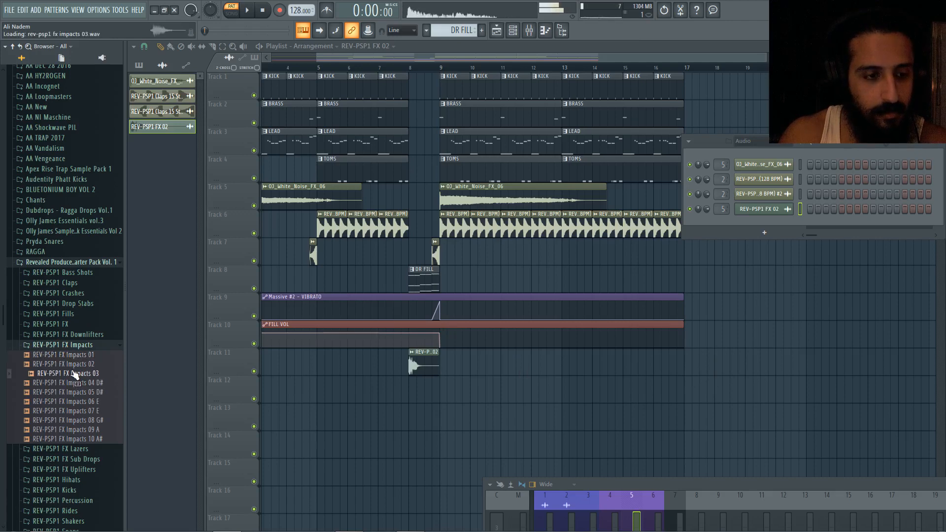
drag(74, 375, 576, 364)
scroll(725, 370, up, 4)
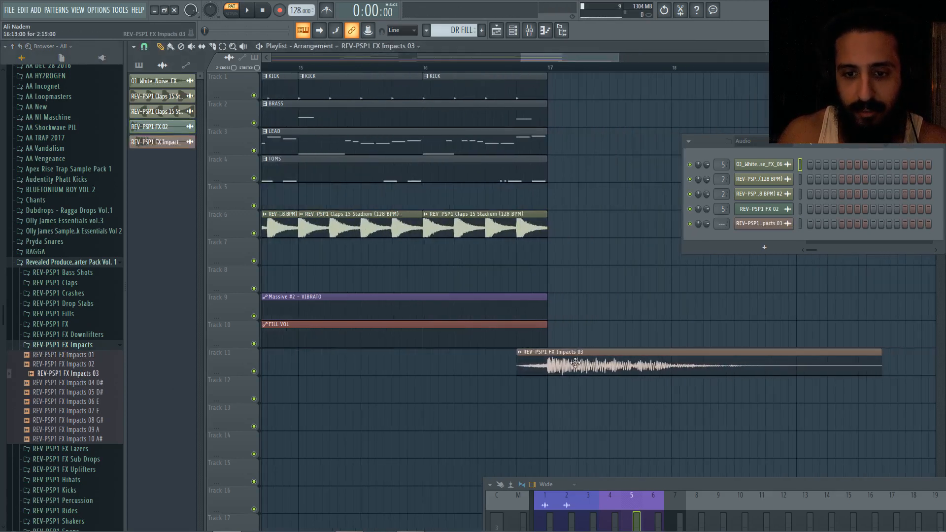
scroll(575, 363, up, 4)
scroll(575, 363, down, 8)
Step: Audition REV-PSP1 FX Impacts 07 E and the REV-PSP1 Rides samples 01 to 10
click(110, 412)
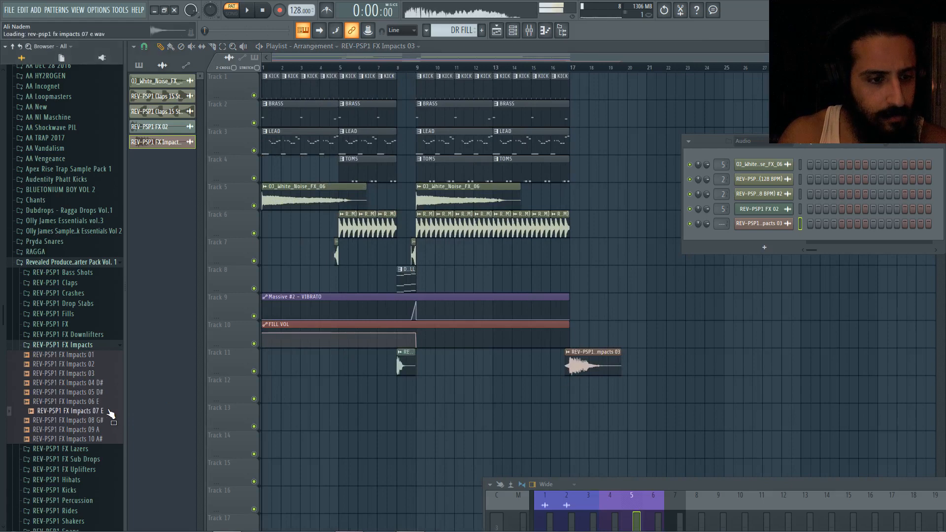
scroll(93, 451, down, 5)
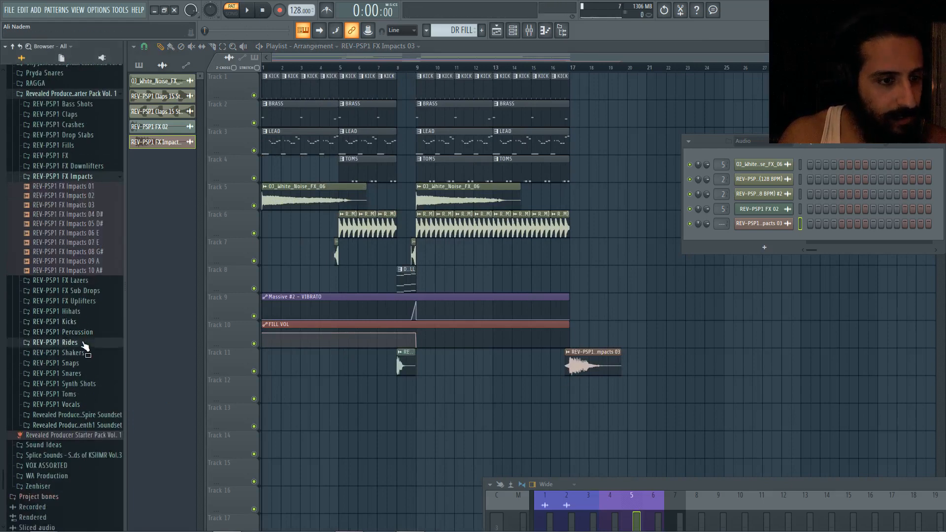
click(83, 343)
click(83, 249)
click(83, 241)
click(84, 288)
click(85, 307)
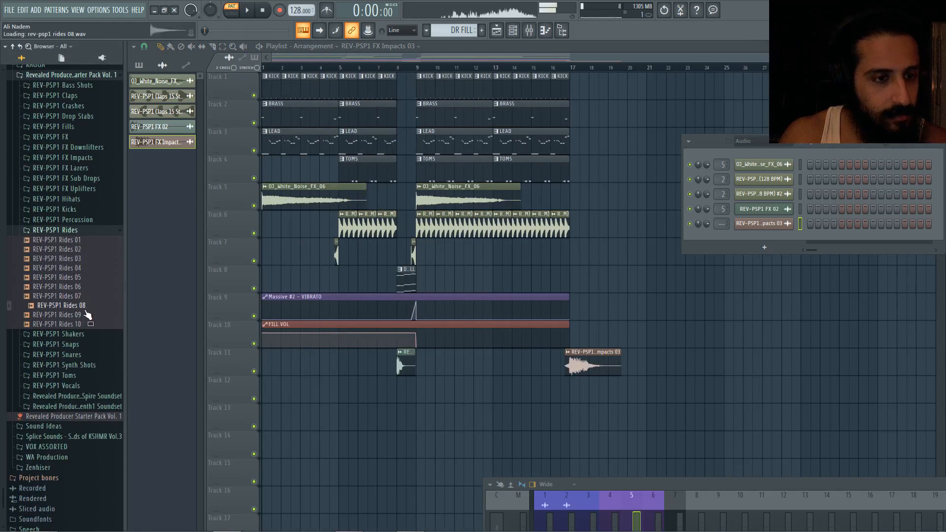
click(85, 314)
click(84, 324)
click(85, 297)
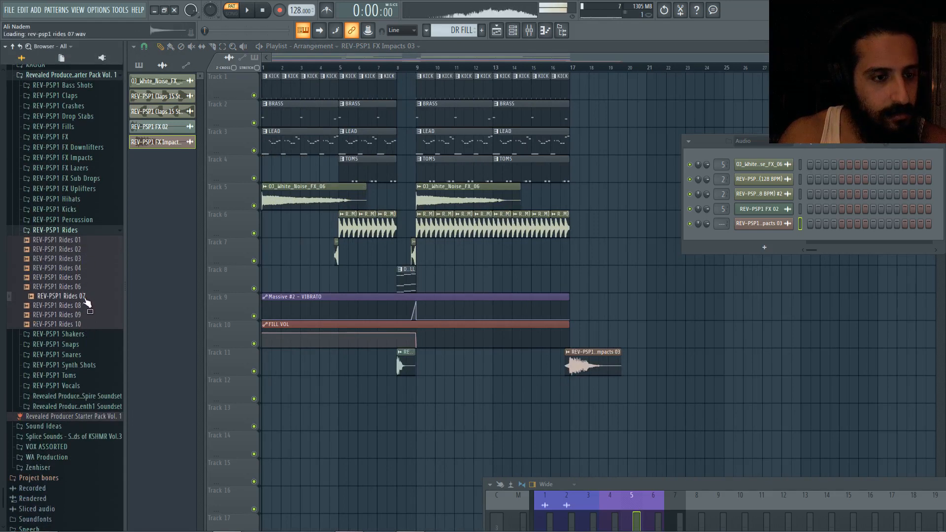
click(86, 287)
click(86, 277)
click(87, 268)
click(86, 259)
click(86, 249)
click(87, 241)
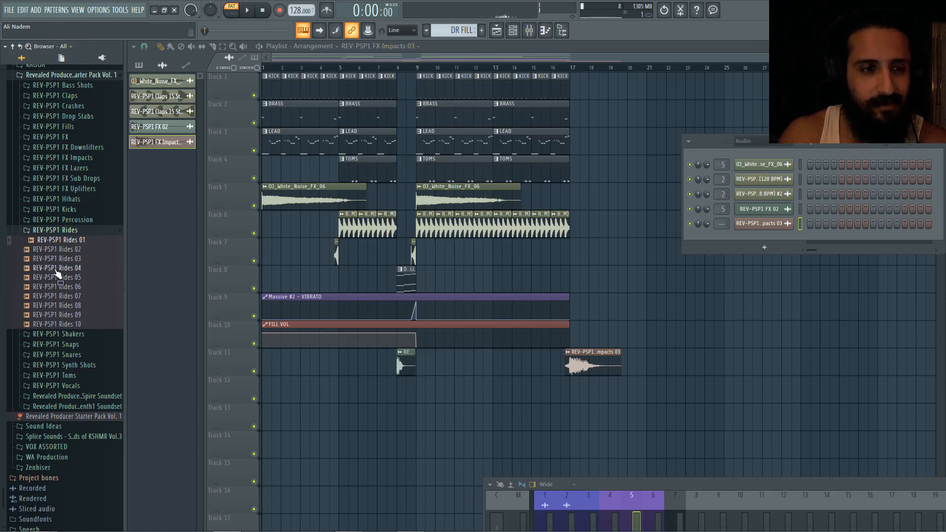
Step: Add the REV-PSP1 Rides 01 sample as a new channel below FILL in the channel rack
drag(71, 240, 774, 239)
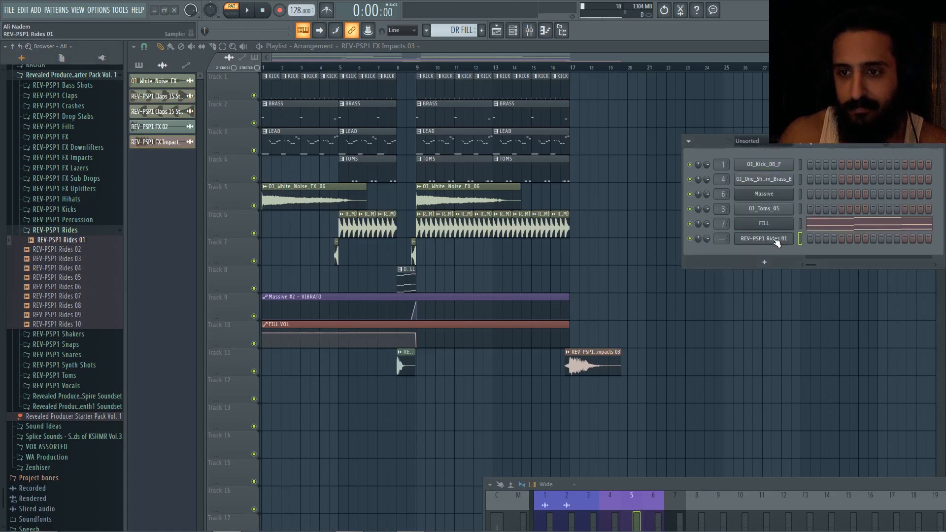
right_click(774, 237)
click(882, 280)
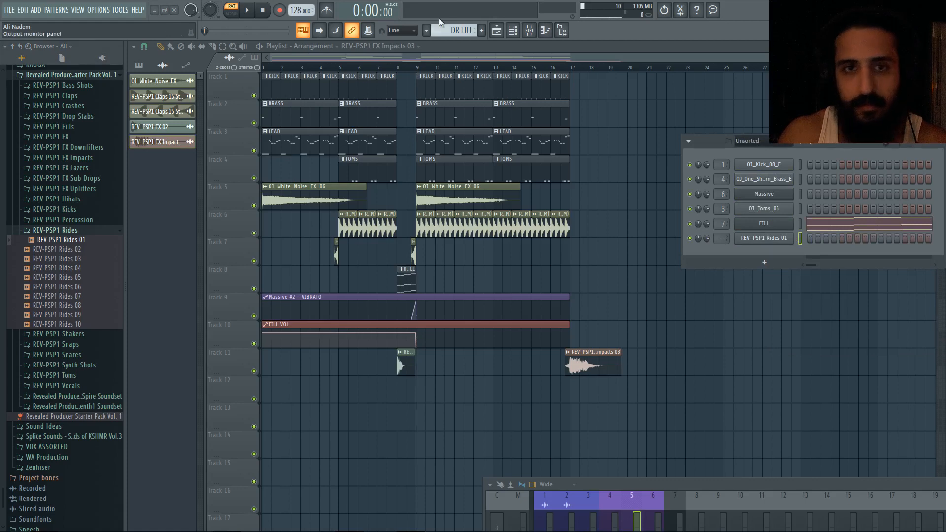
Step: Create a new pattern named RIDE and fill every 4 steps of the REV-PSP1 Rides 01 channel
click(481, 30)
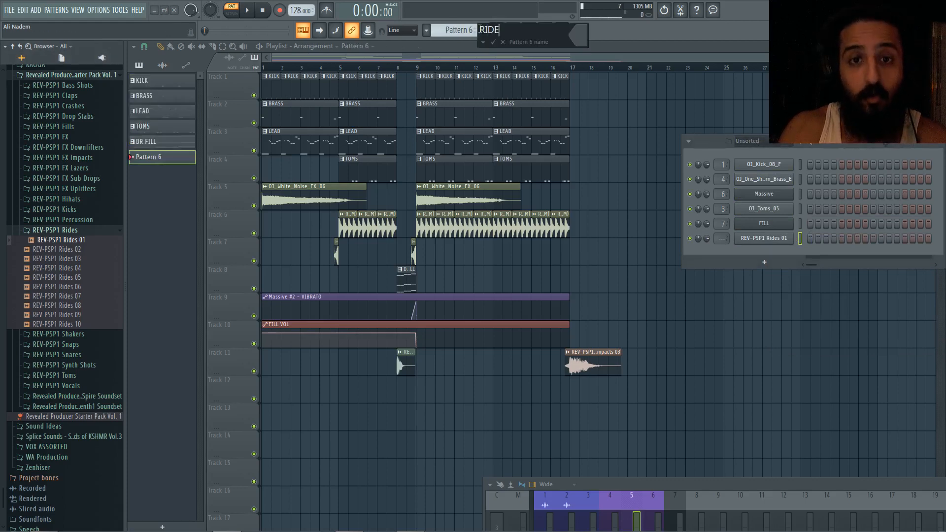
key(Return)
right_click(771, 238)
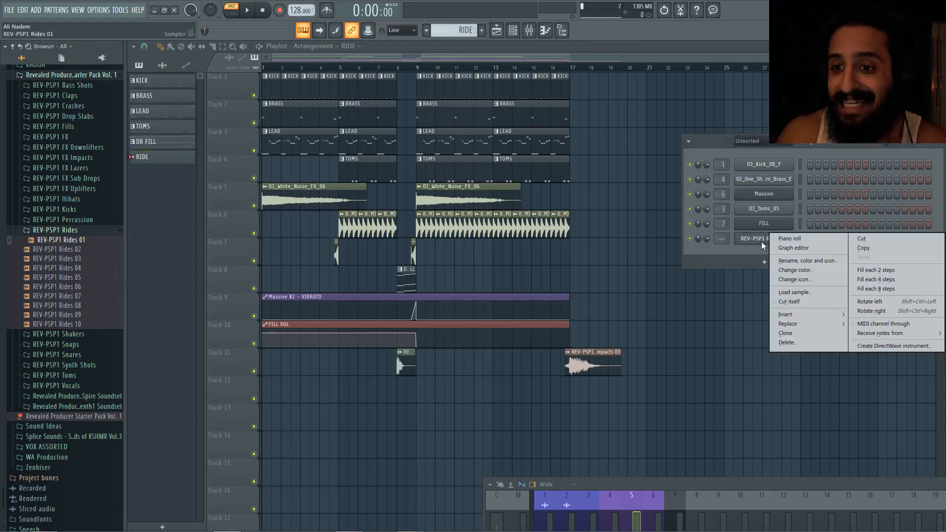
click(906, 280)
Step: Route the REV-PSP1 Rides 01 channel to mixer track 8 and rename that track RIDE
click(744, 238)
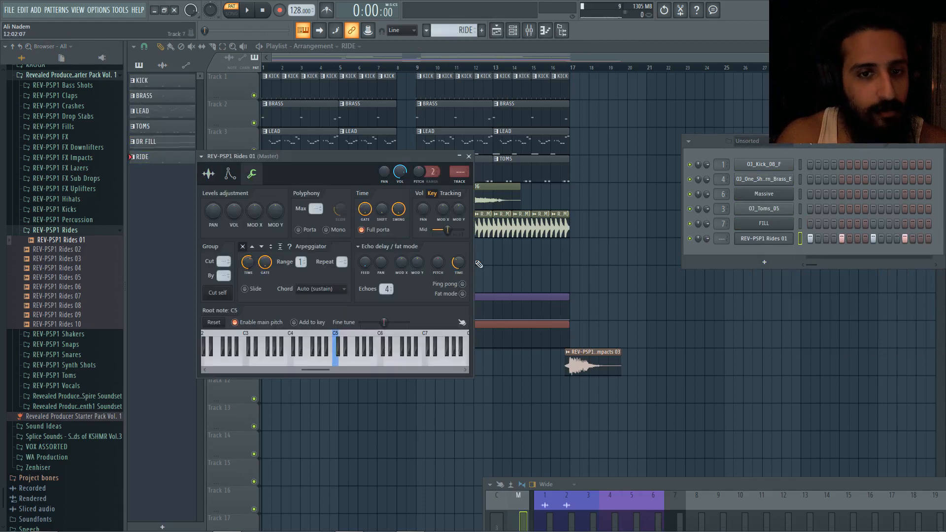
click(468, 184)
drag(684, 485, 491, 255)
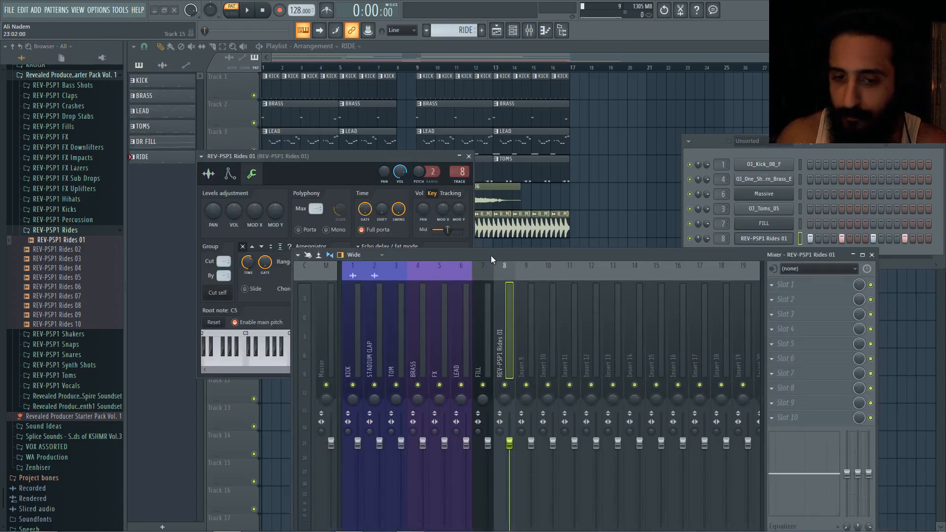
key(F2)
text(RIDE)
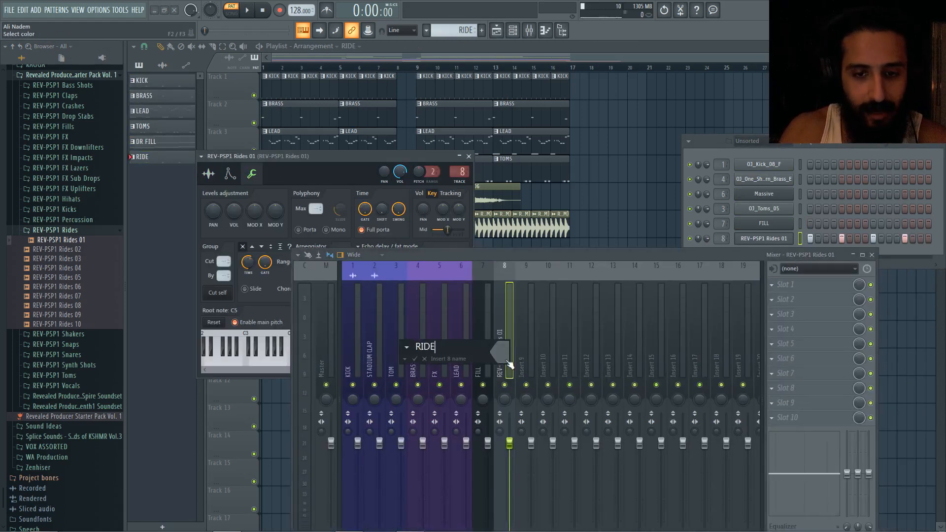
key(Return)
Step: Move the RIDE mixer track to position 4 beside TOM and colour it blue like the other drum tracks
key(alt+Left)
key(alt+Left)
key(alt+Left)
key(alt+Left)
key(F2)
click(504, 346)
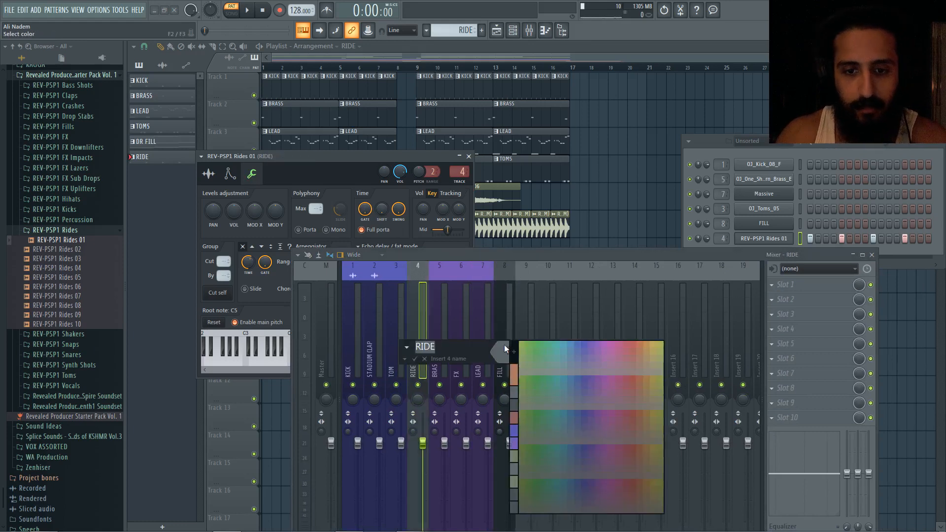
click(586, 345)
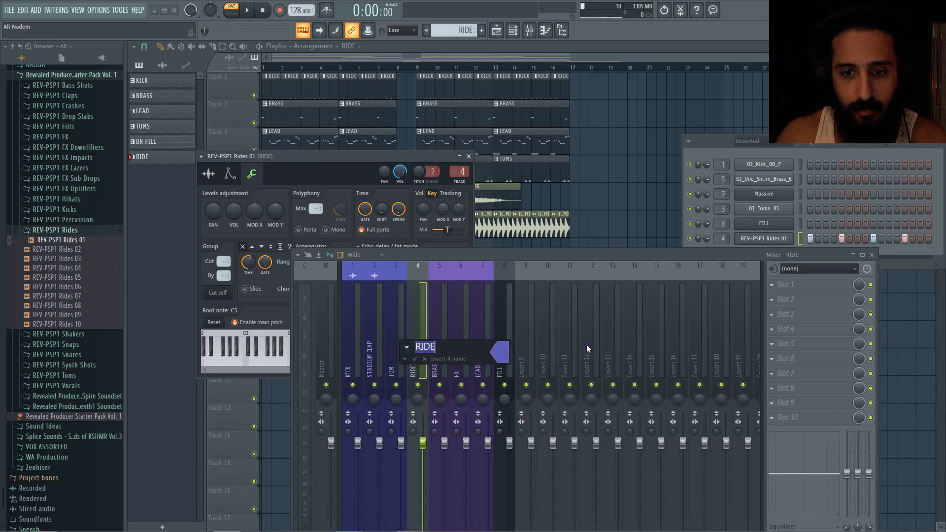
Step: Colour the FILL mixer track purple to match the BRASS, FX and LEAD tracks, and close the mixer
click(506, 341)
key(F2)
click(506, 344)
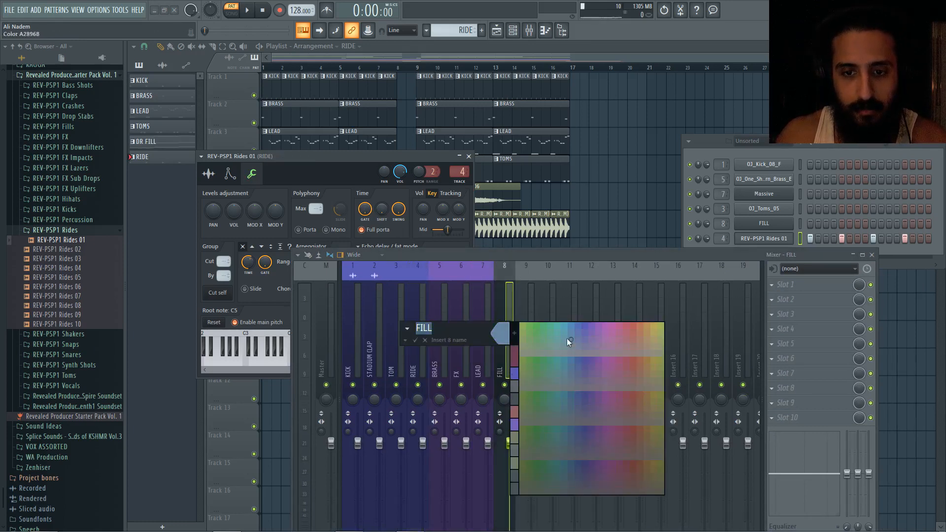
click(590, 326)
click(547, 332)
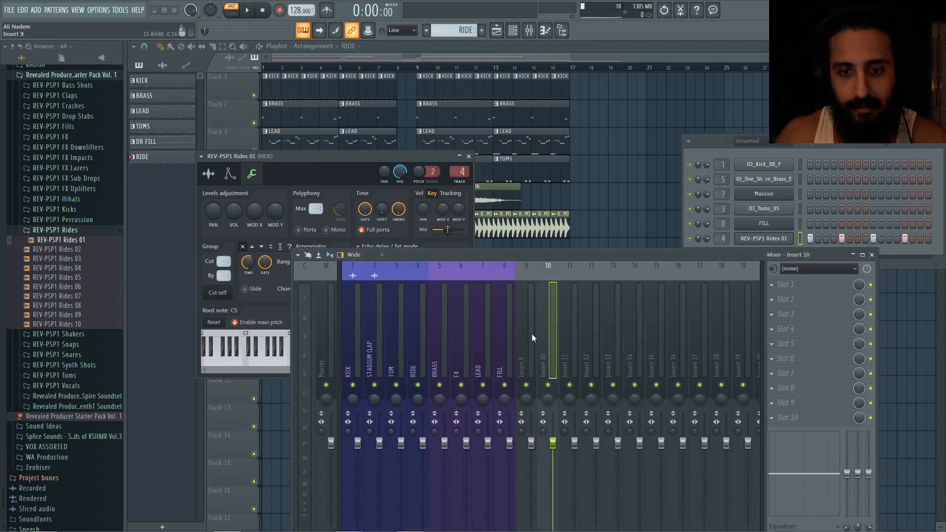
click(872, 255)
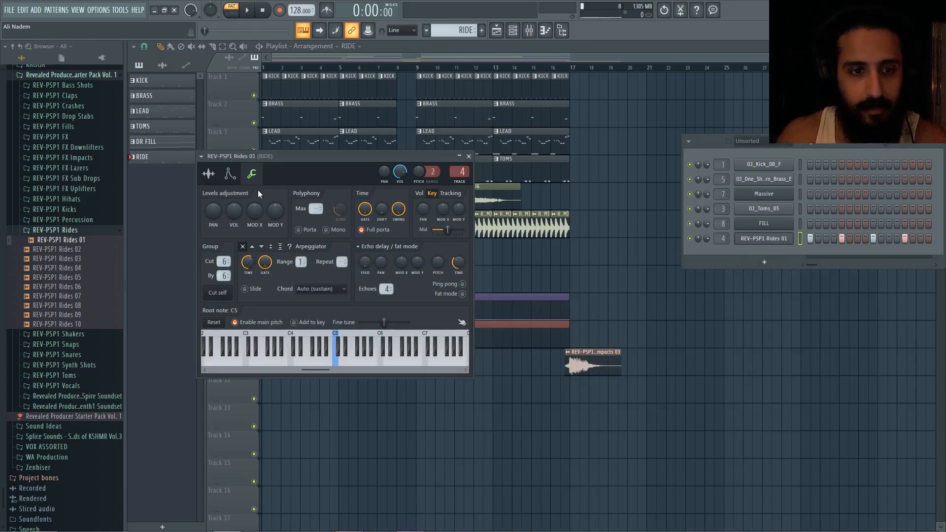
Step: Load FabFilter Pro-Q 2 into slot 1 of the RIDE mixer track
click(220, 173)
click(529, 31)
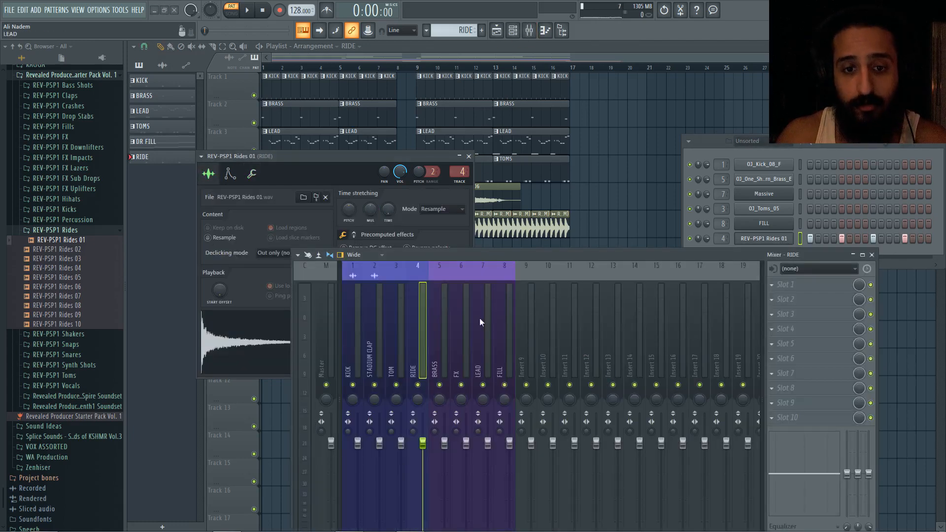
click(777, 288)
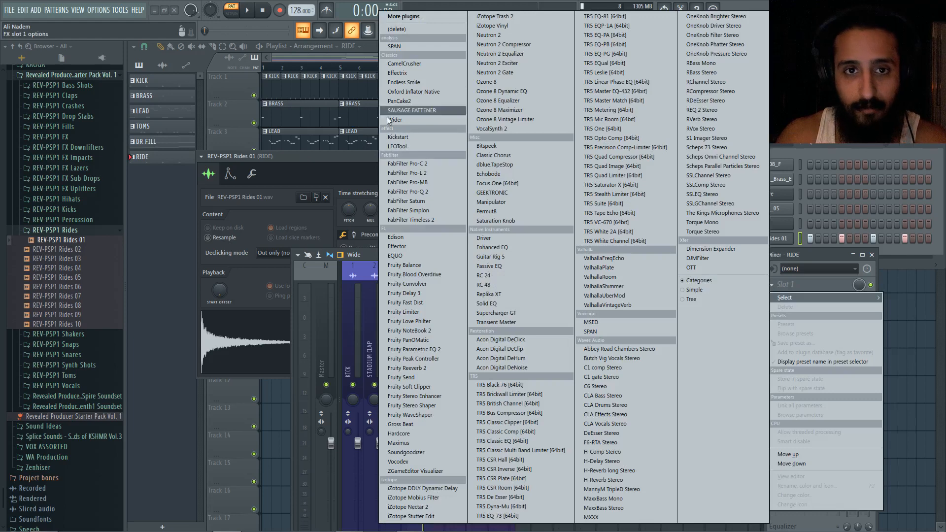
click(416, 195)
drag(422, 262, 558, 270)
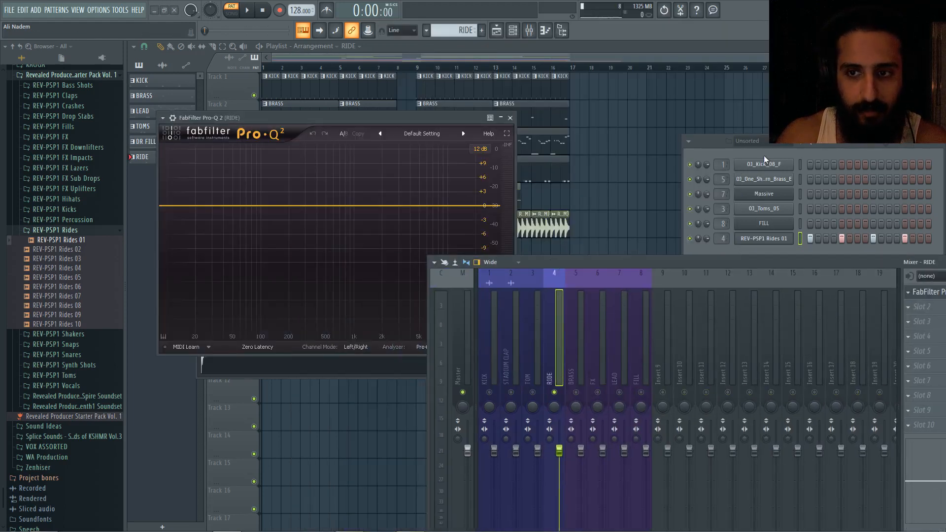
Step: Add a 24 dB/oct Low Cut band at about 408 Hz to the RIDE equalizer while auditioning the pattern
click(234, 217)
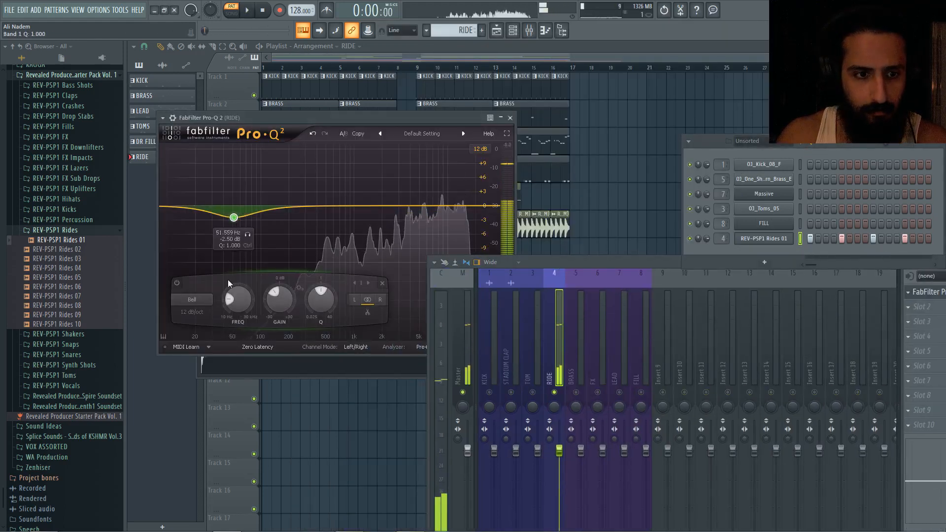
click(192, 299)
click(198, 334)
drag(238, 299, 239, 329)
key(space)
double_click(236, 297)
text(300)
key(Return)
key(space)
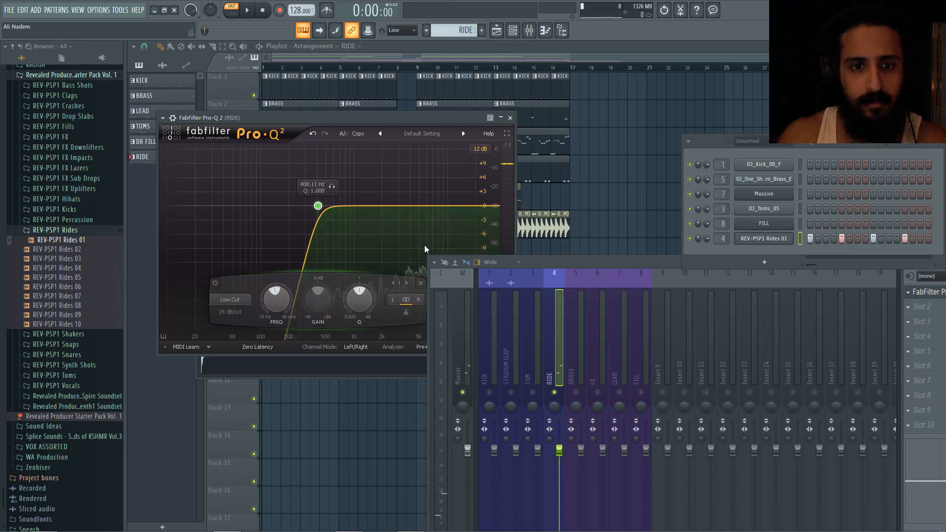
Step: End the RIDE solo so all mixer tracks are active again, and close the RIDE equalizer and the mixer
drag(672, 264, 527, 236)
right_click(497, 372)
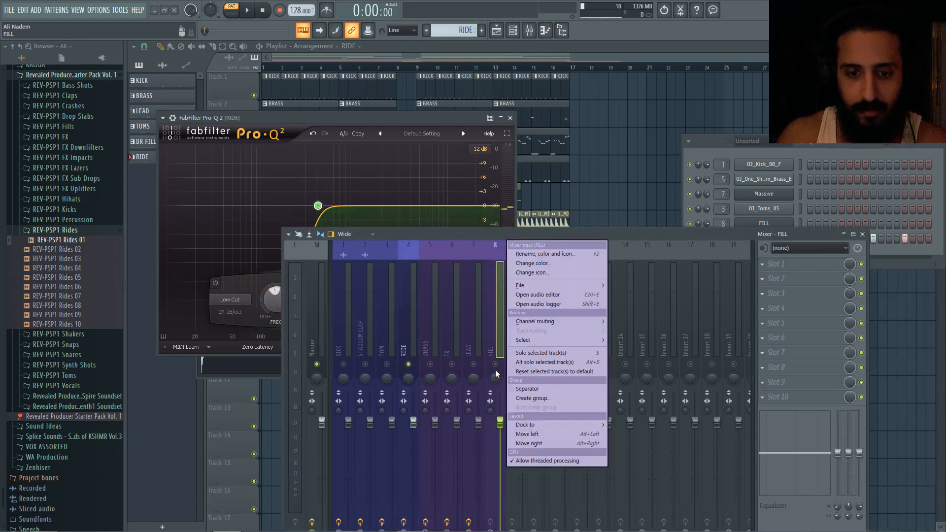
right_click(497, 364)
right_click(499, 363)
click(510, 118)
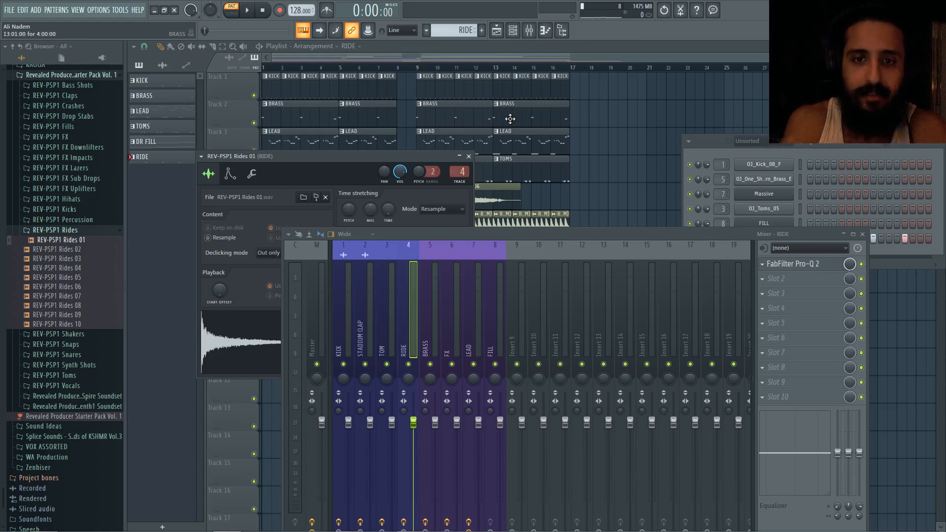
click(862, 234)
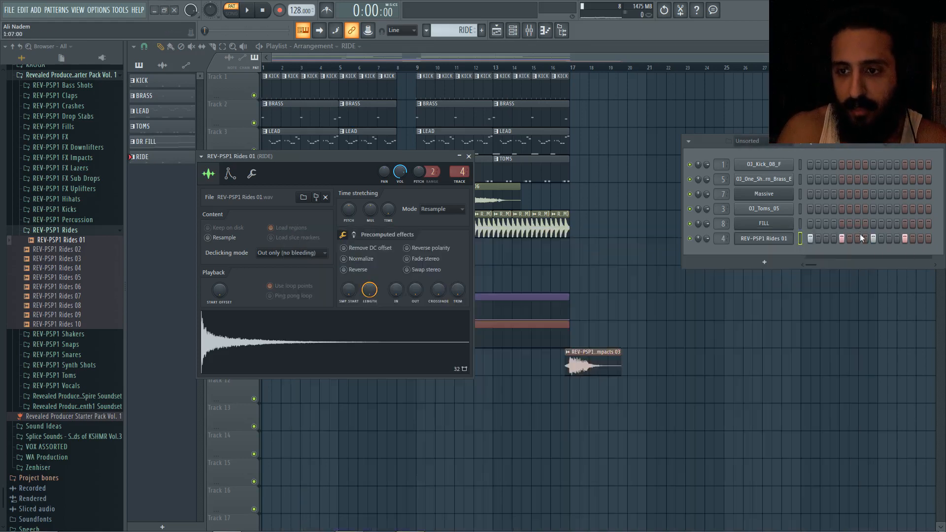
Step: Play the full arrangement from the start in song mode through the final impact sample, and stop playback
click(383, 68)
click(262, 10)
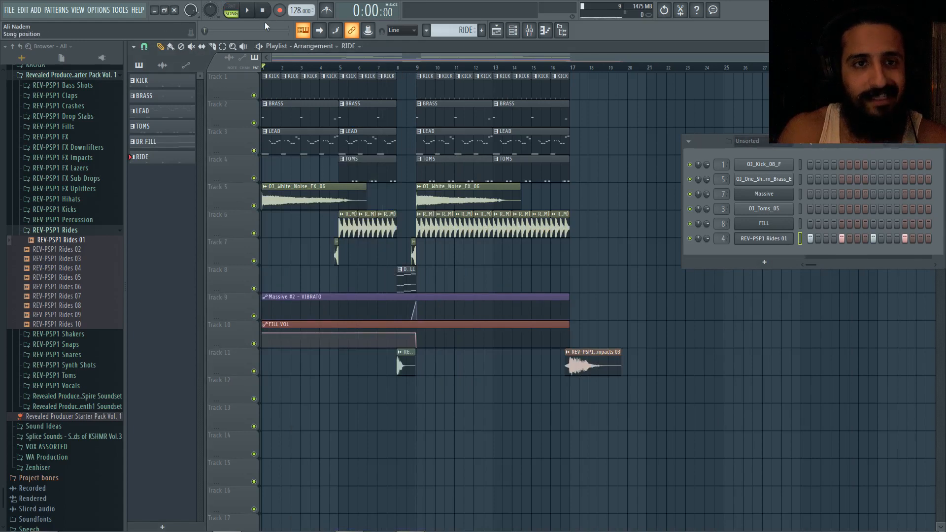
key(space)
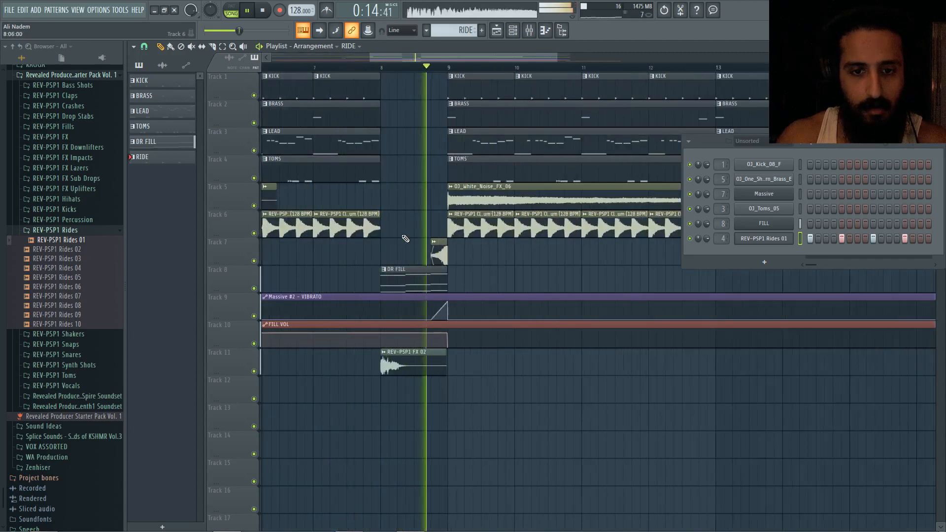
scroll(467, 271, up, 2)
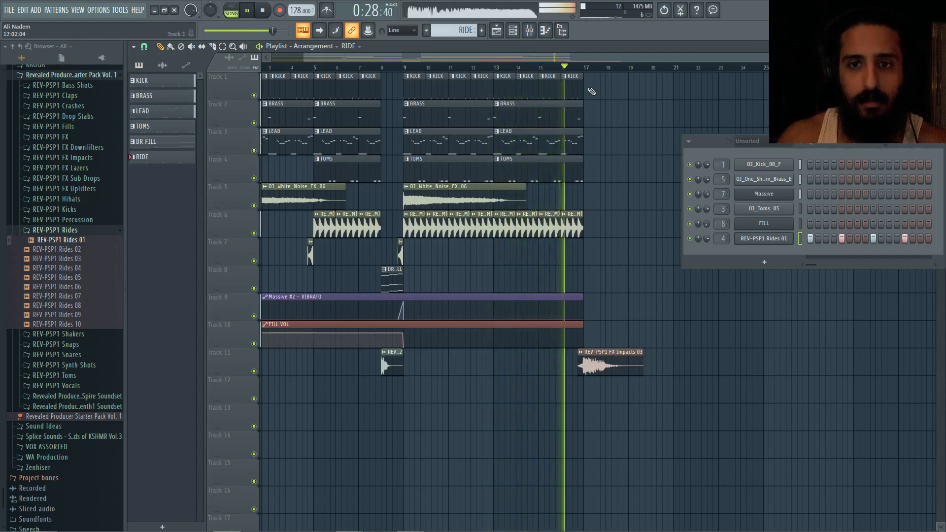
scroll(608, 148, up, 6)
scroll(583, 149, down, 6)
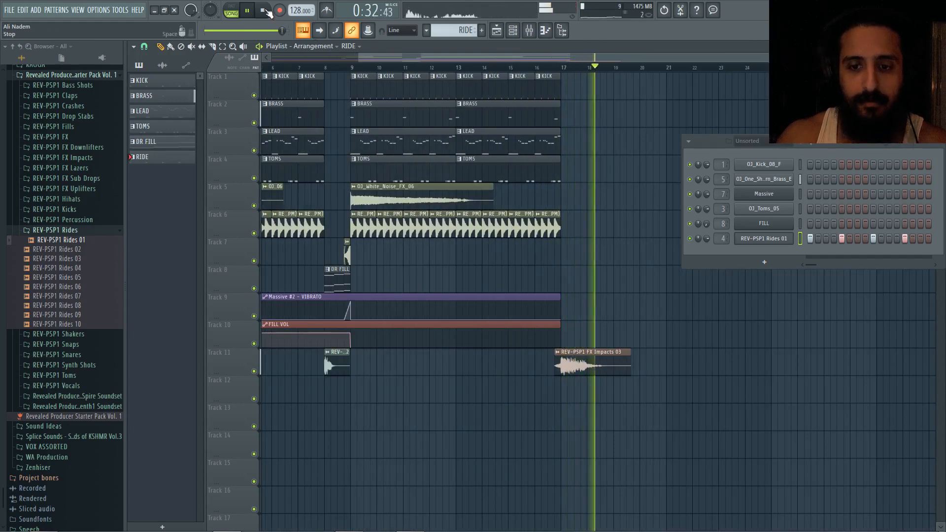
click(266, 10)
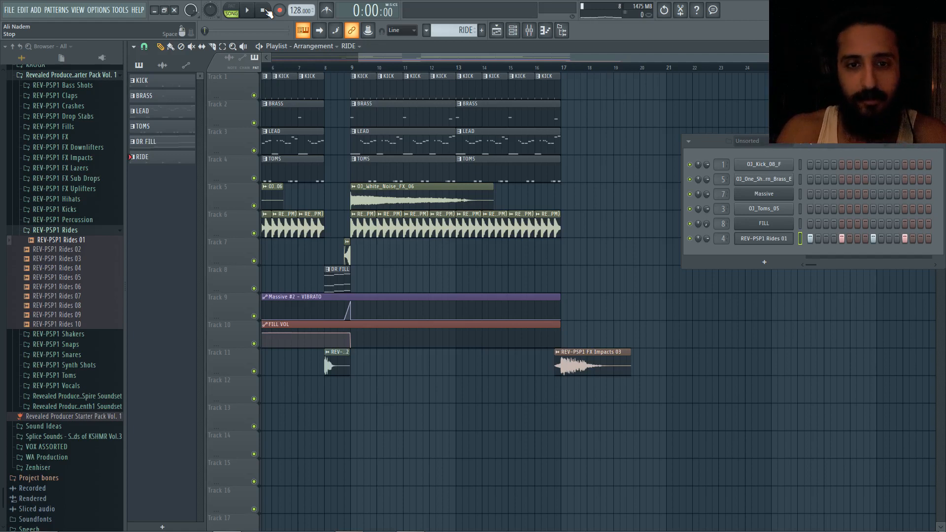
Step: Move the channel rack off the arrangement's clips and save the project
drag(442, 58, 342, 61)
drag(710, 136, 746, 164)
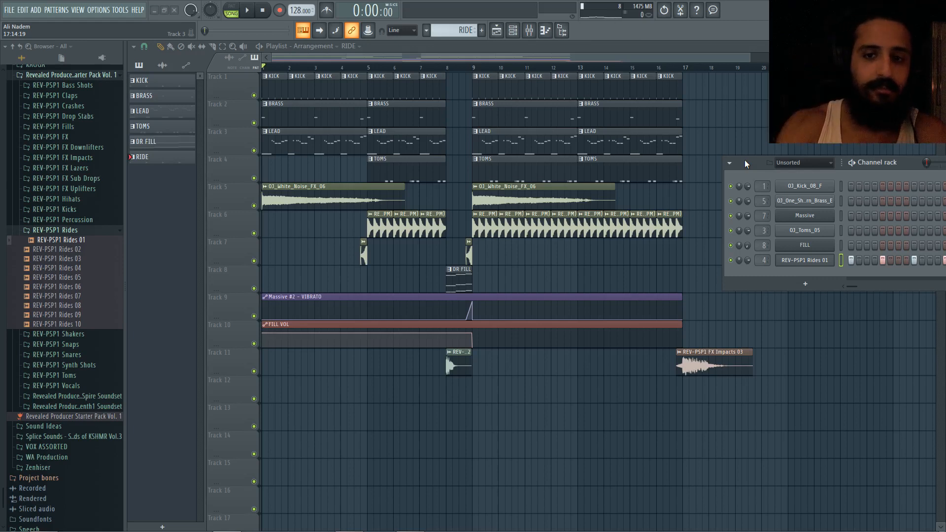
key(ctrl+s)
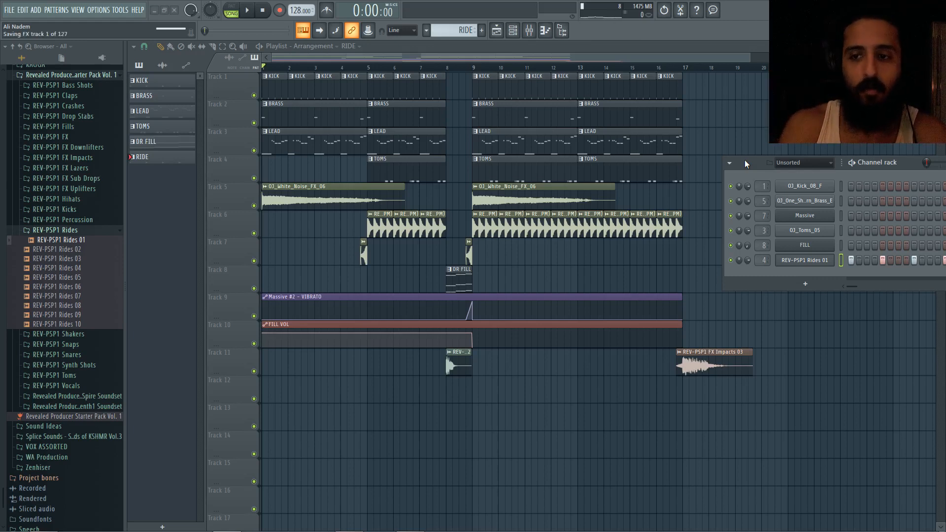